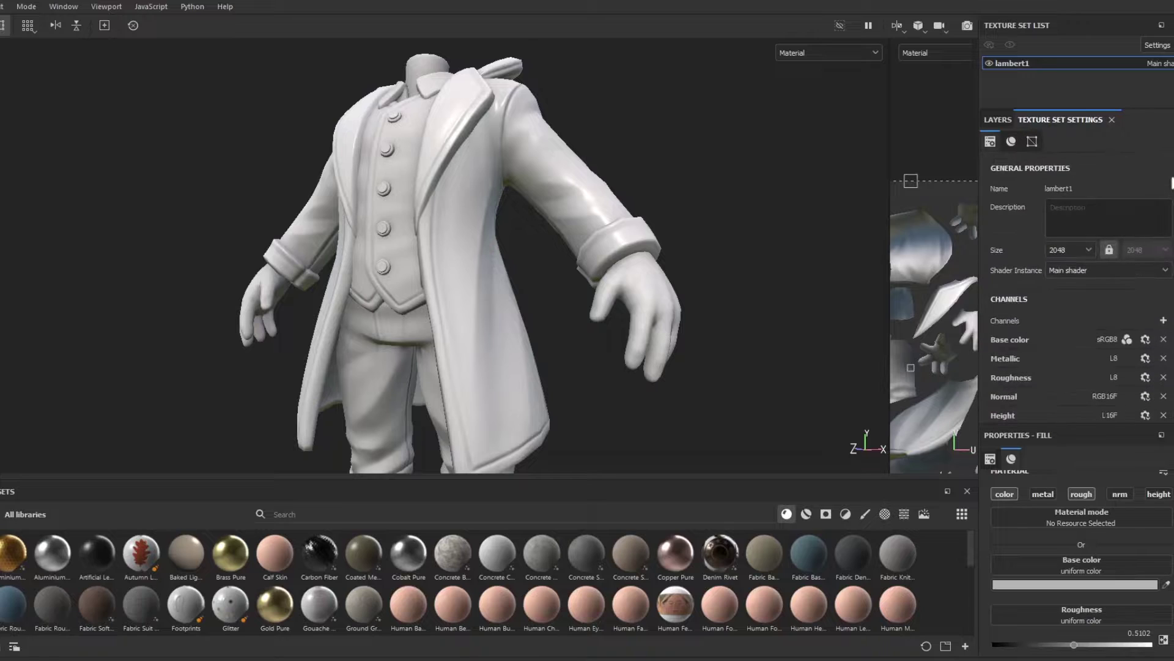
Add a fill layer beneath the Base Mesh layer and leave only its color channel enabled.
click(997, 121)
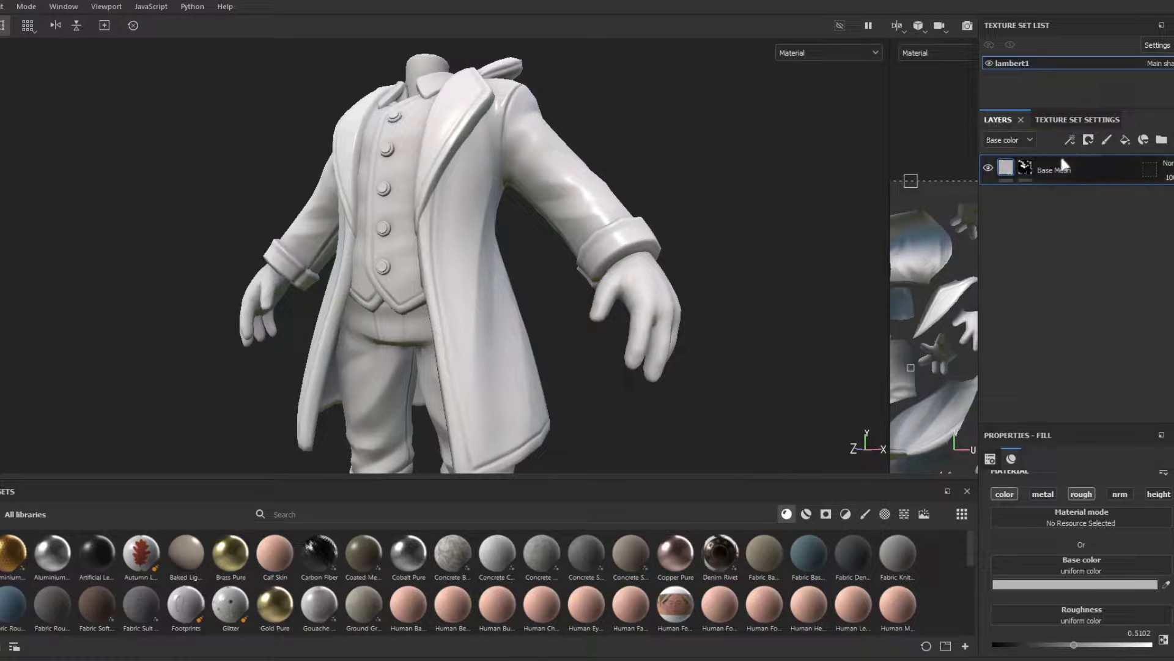
click(1125, 137)
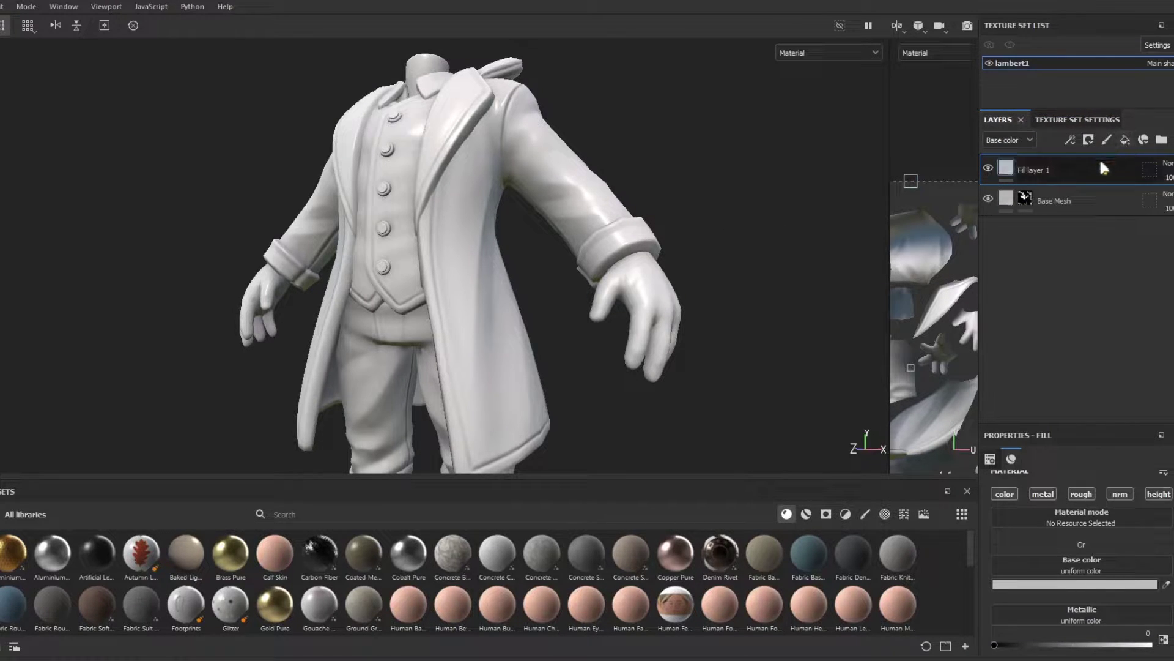
drag(1099, 161, 1081, 209)
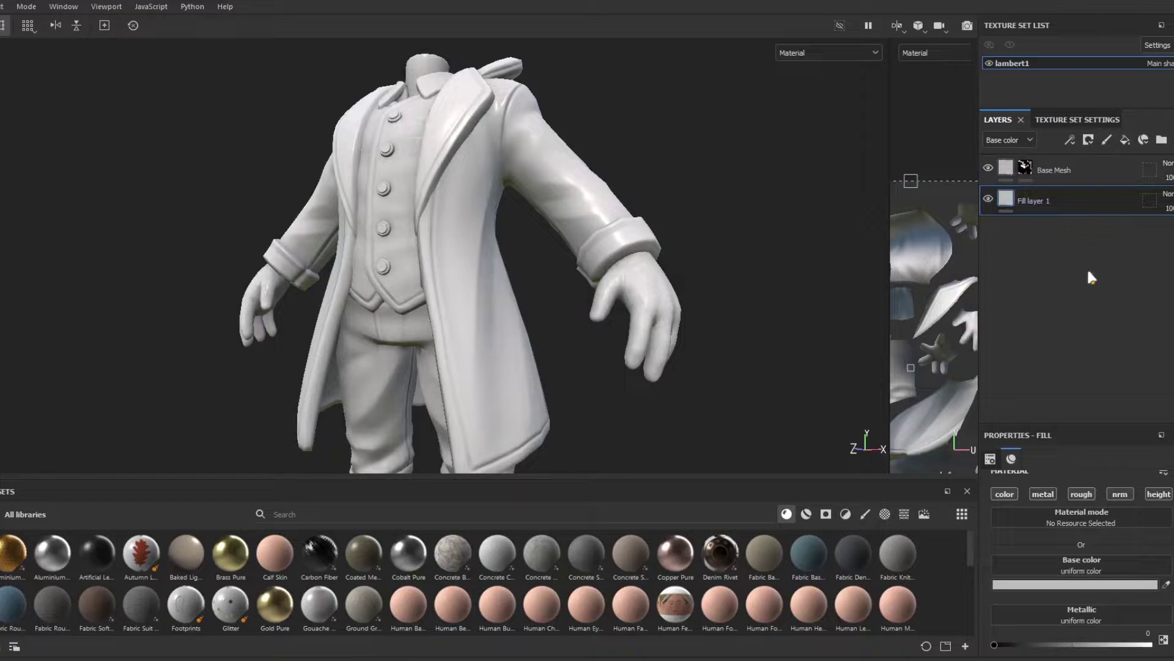
click(1042, 494)
click(1082, 493)
click(1120, 493)
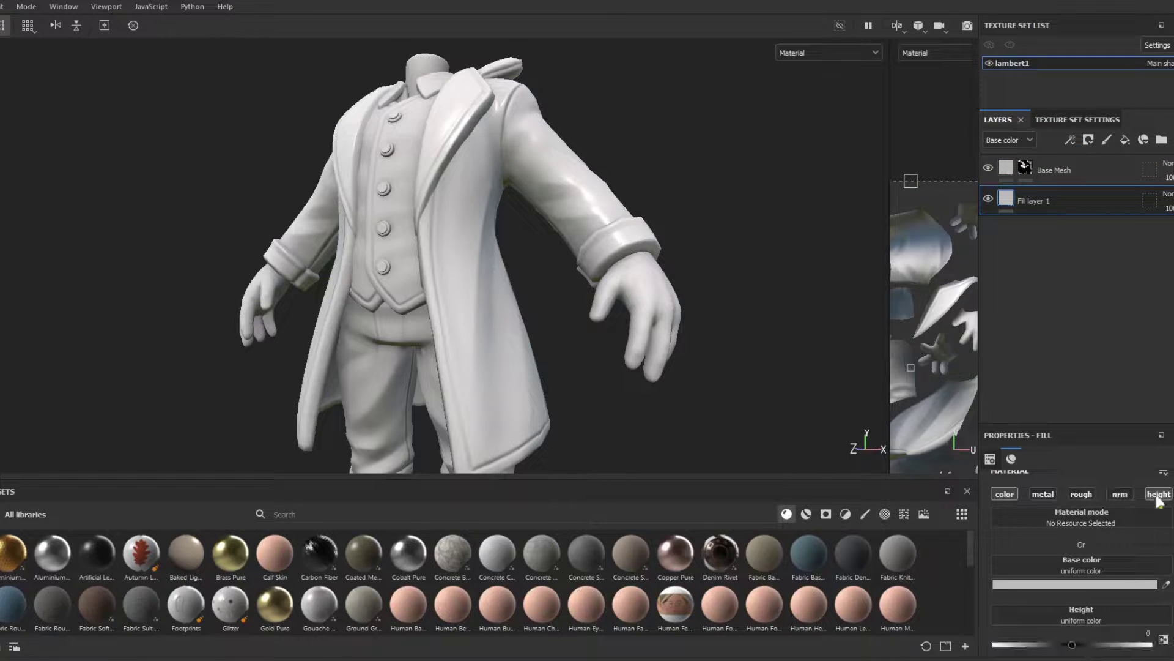
click(1159, 493)
Set the fill layer's base color to dark brown 422919 and enable its roughness channel at about 0.61.
click(1108, 600)
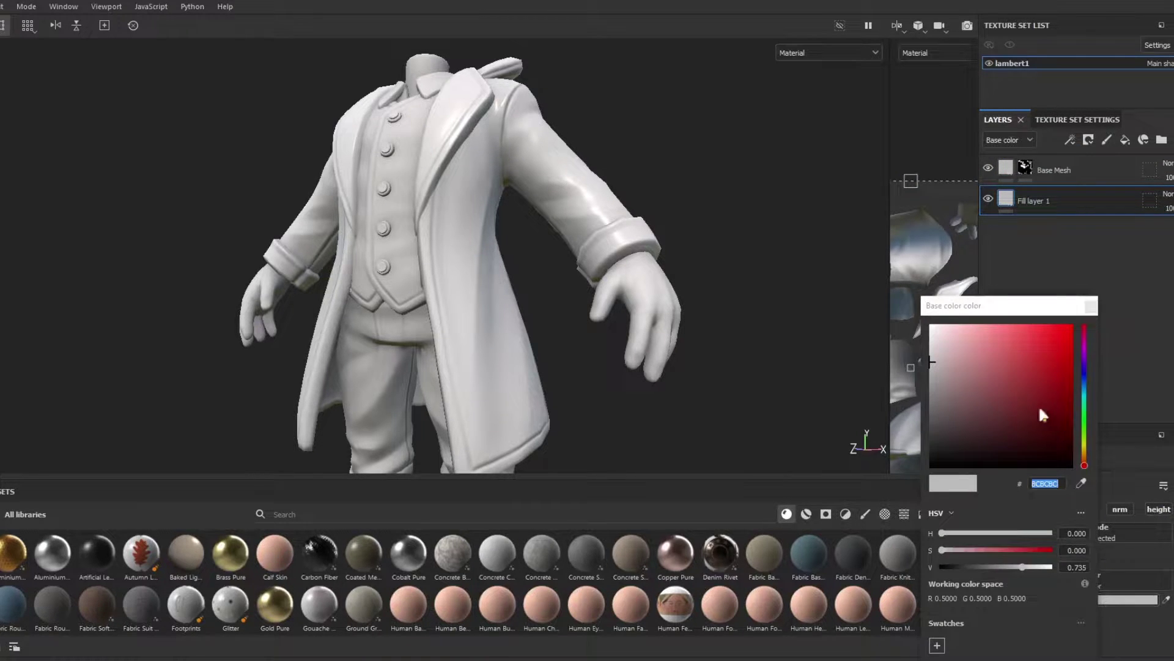
drag(1044, 415, 1027, 396)
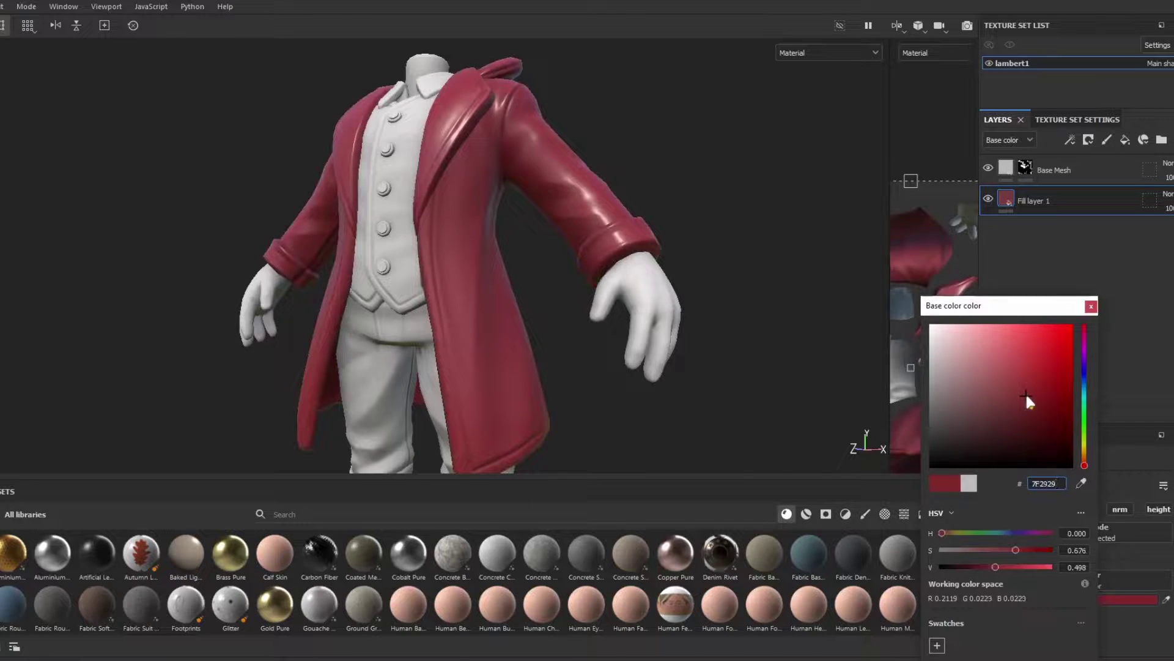
click(1084, 457)
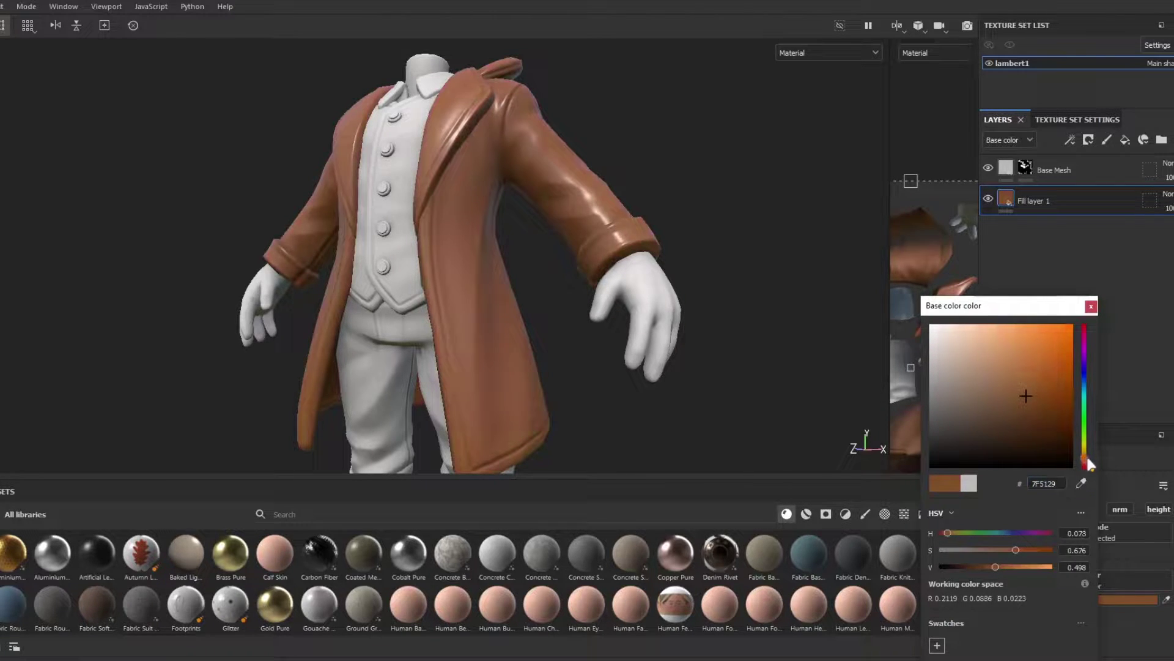
drag(1031, 408, 1018, 429)
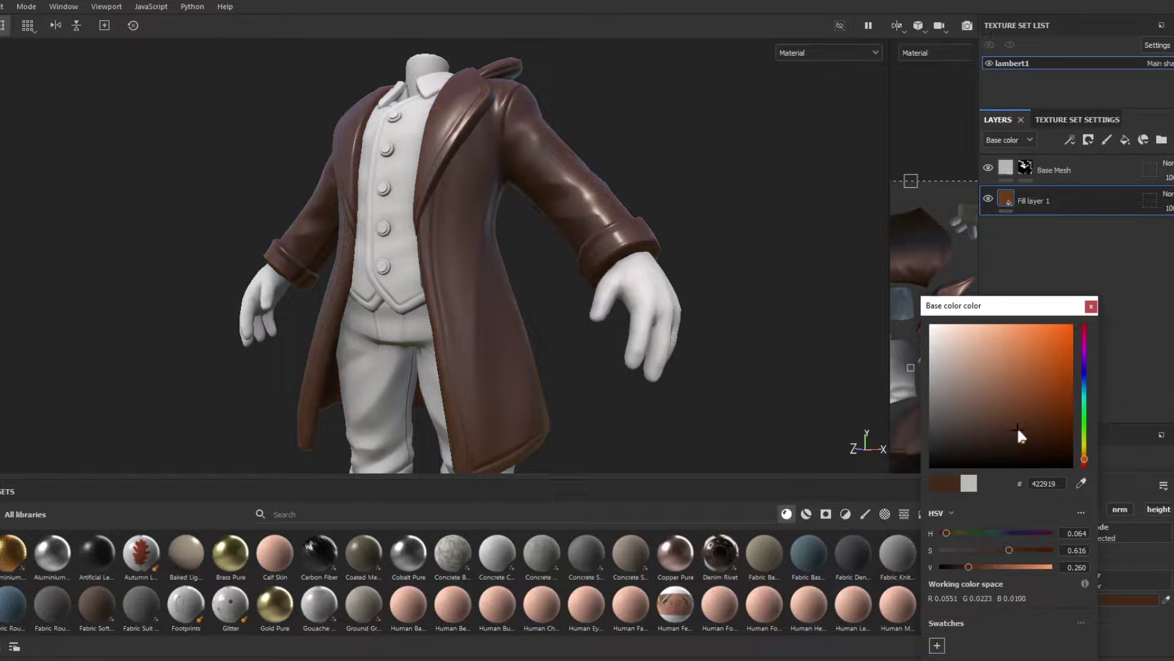
click(1090, 305)
click(1082, 510)
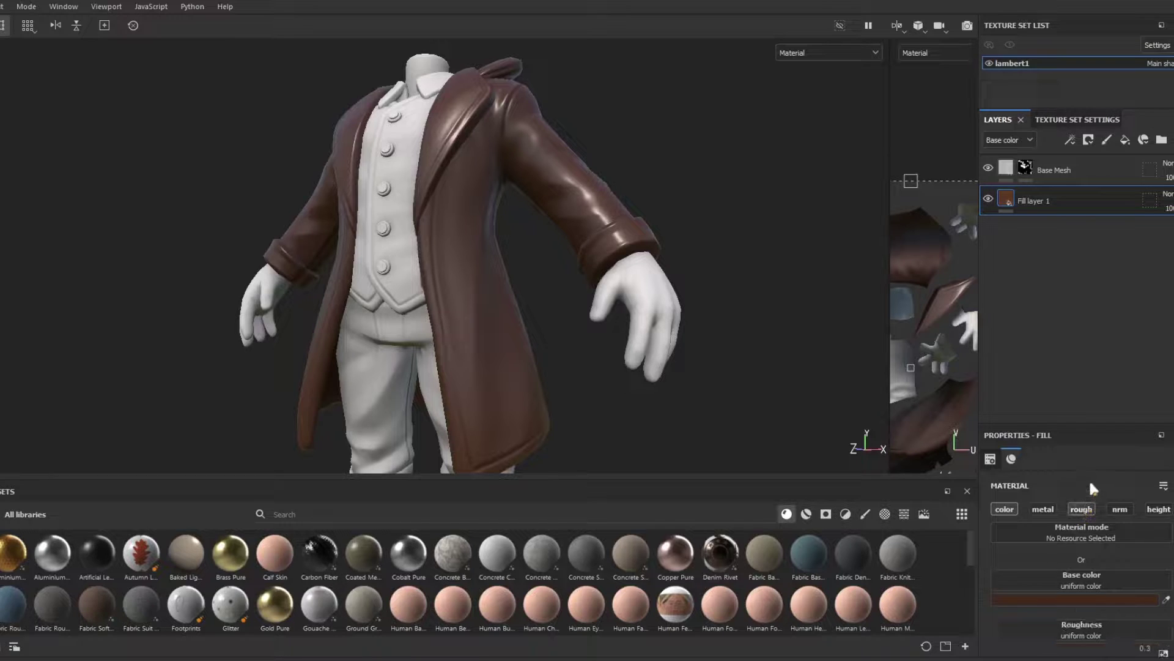
drag(1130, 642, 1093, 641)
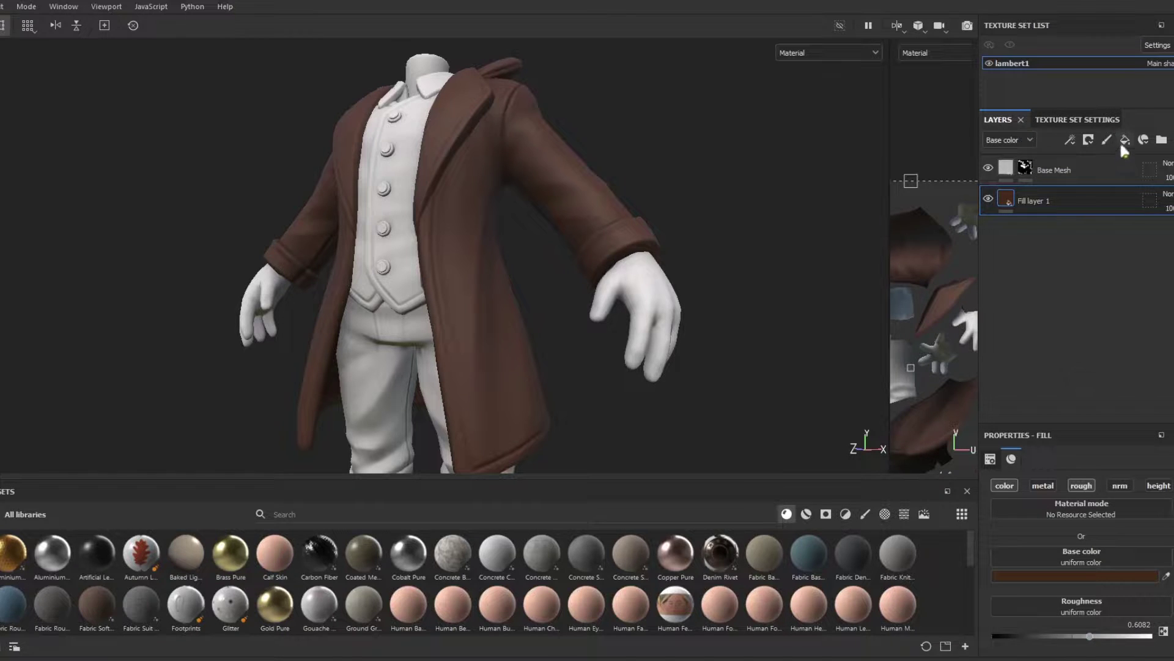
Create a folder named Stylized Leather and move the brown fill layer into it.
click(1161, 140)
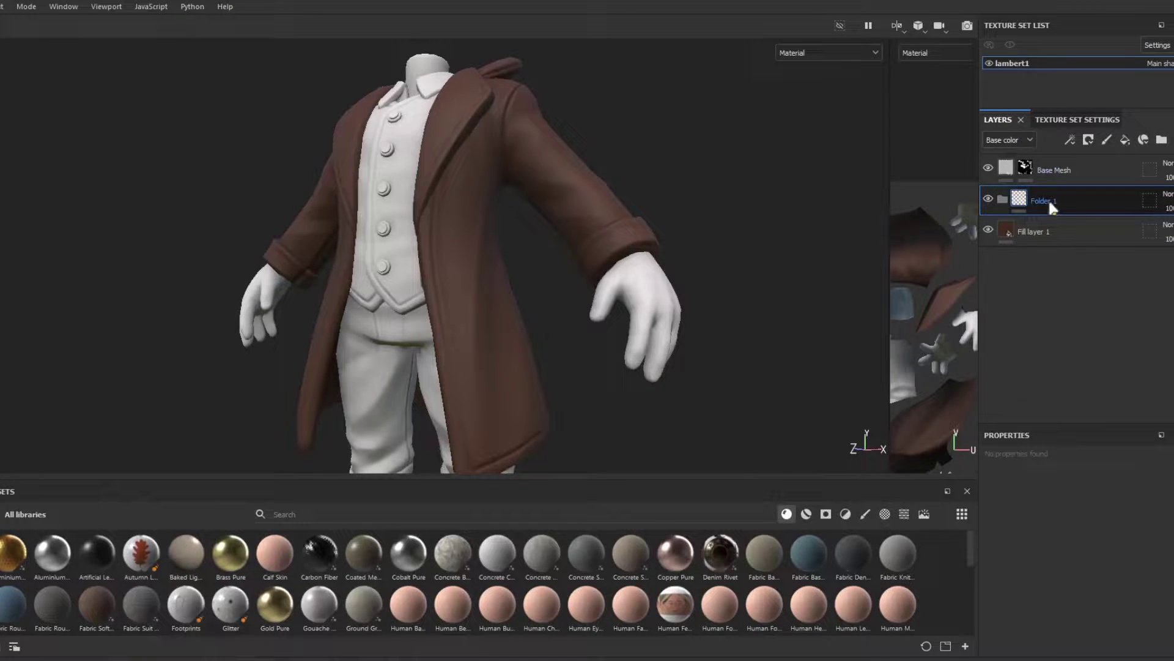
double_click(1049, 203)
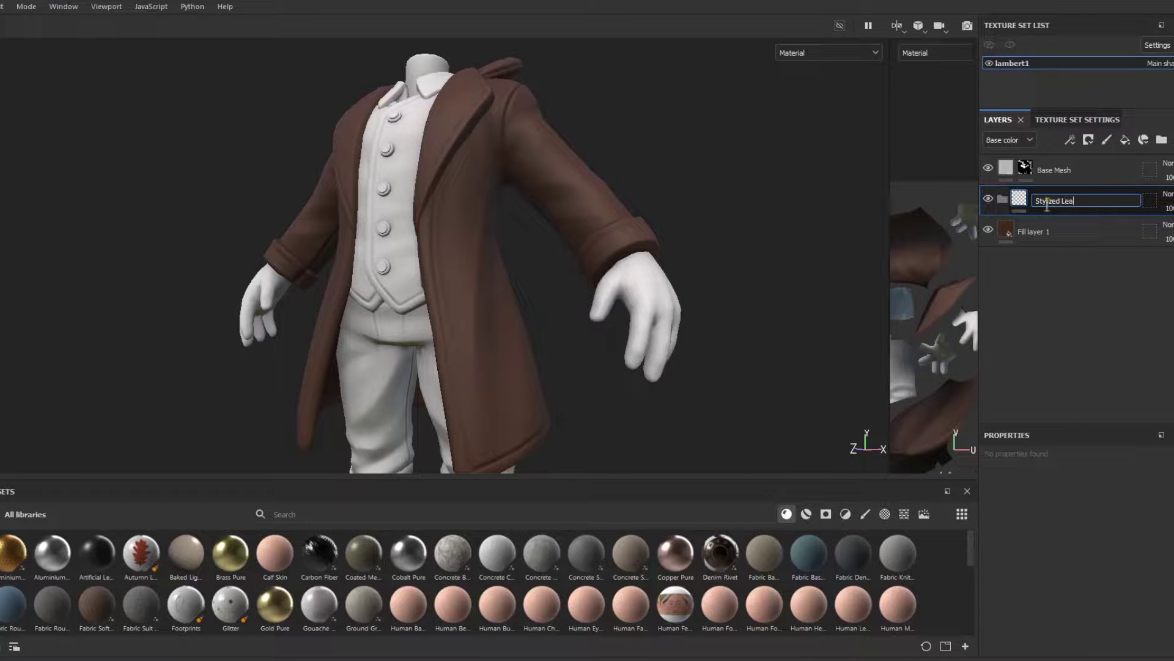
key(Return)
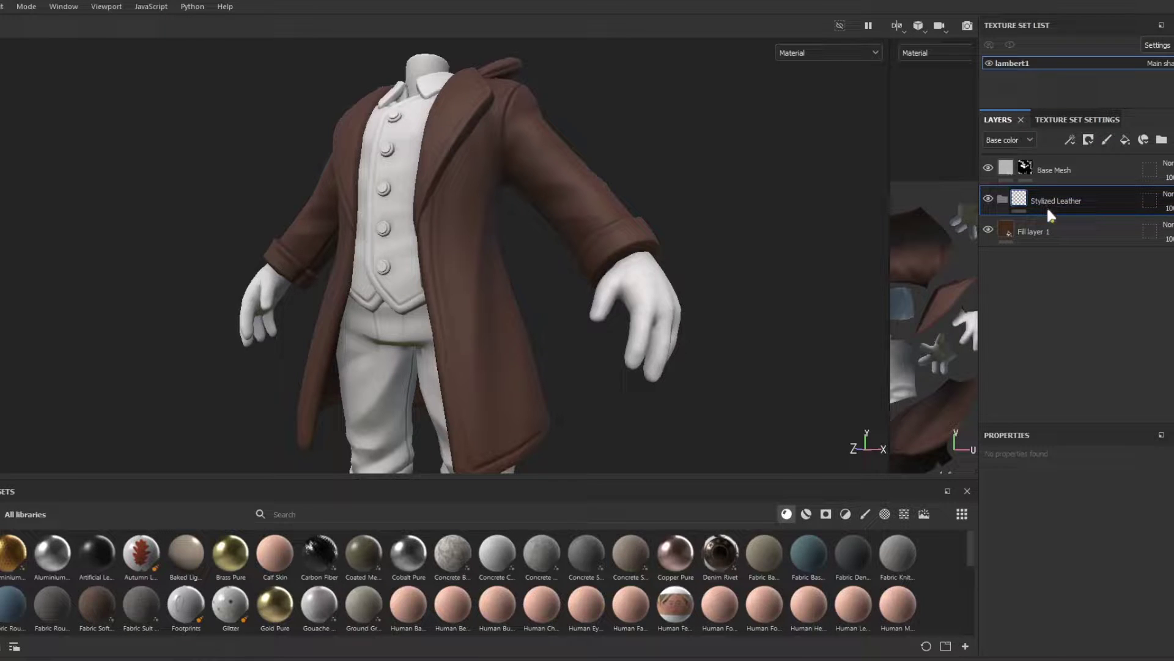
drag(1051, 231, 1067, 193)
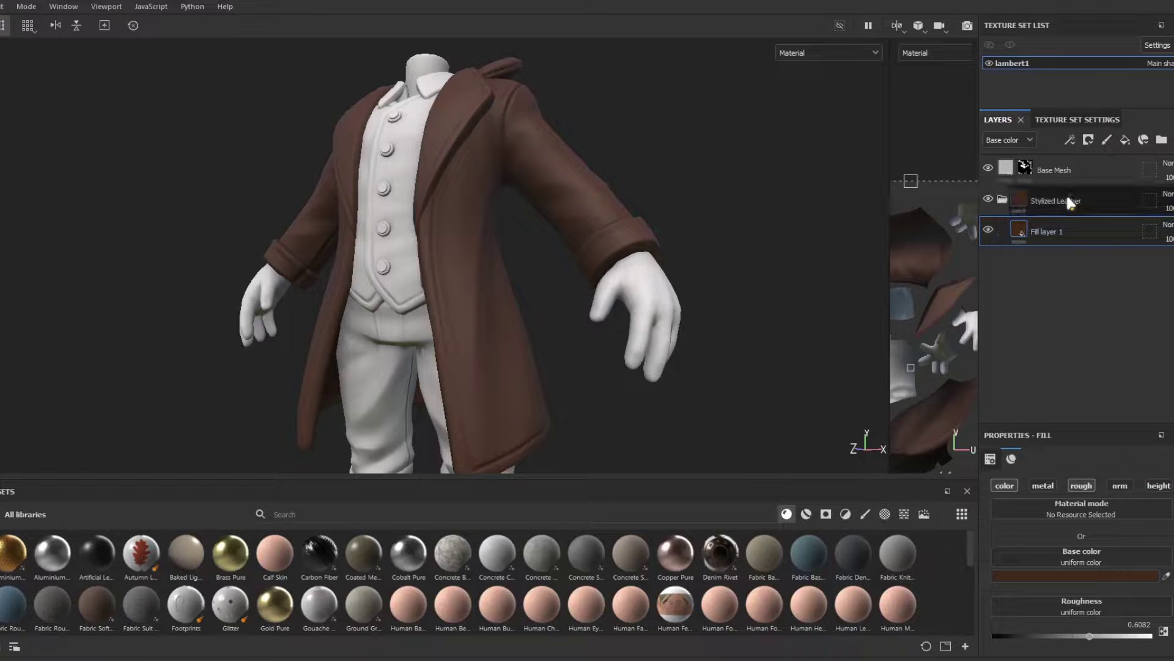
Create a subfolder named Leather 1 inside Stylized Leather and move the brown fill layer into it.
click(1161, 139)
double_click(1063, 231)
key(BackSpace)
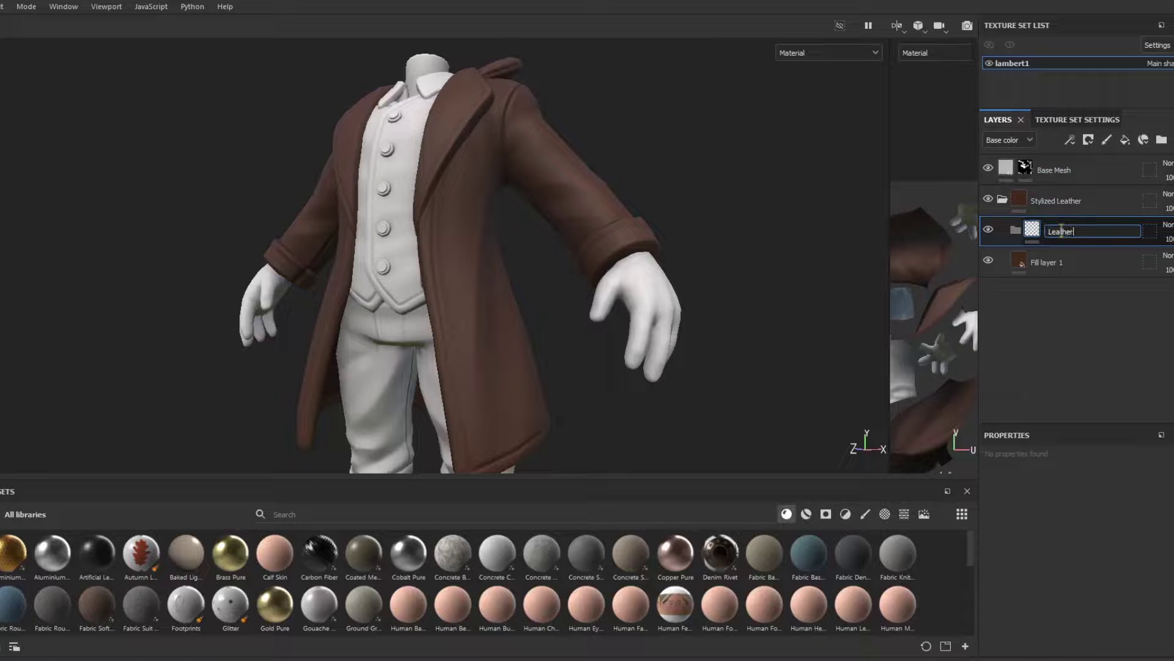
text(Leather 1)
key(Return)
drag(1053, 262, 1071, 230)
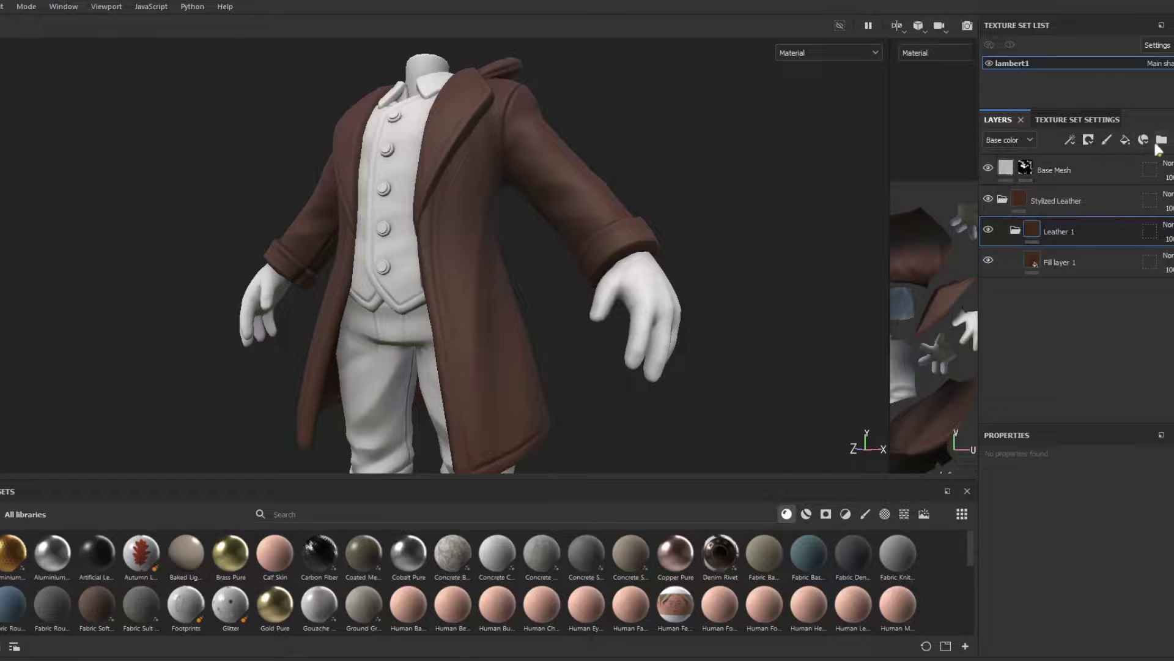
Add a second subfolder above Leather 1 in Stylized Leather and name it Leather 2.
click(1162, 139)
double_click(1070, 225)
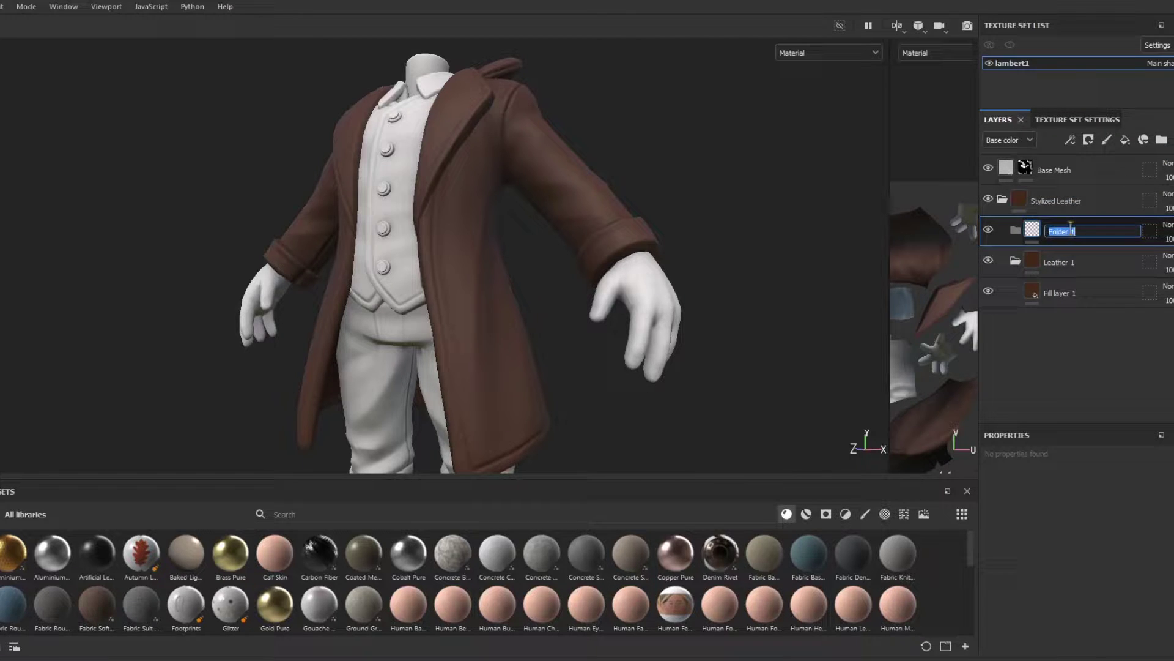
text(Lea)
Copy the brown fill layer from Leather 1 and paste it into the Leather 2 folder.
right_click(1045, 288)
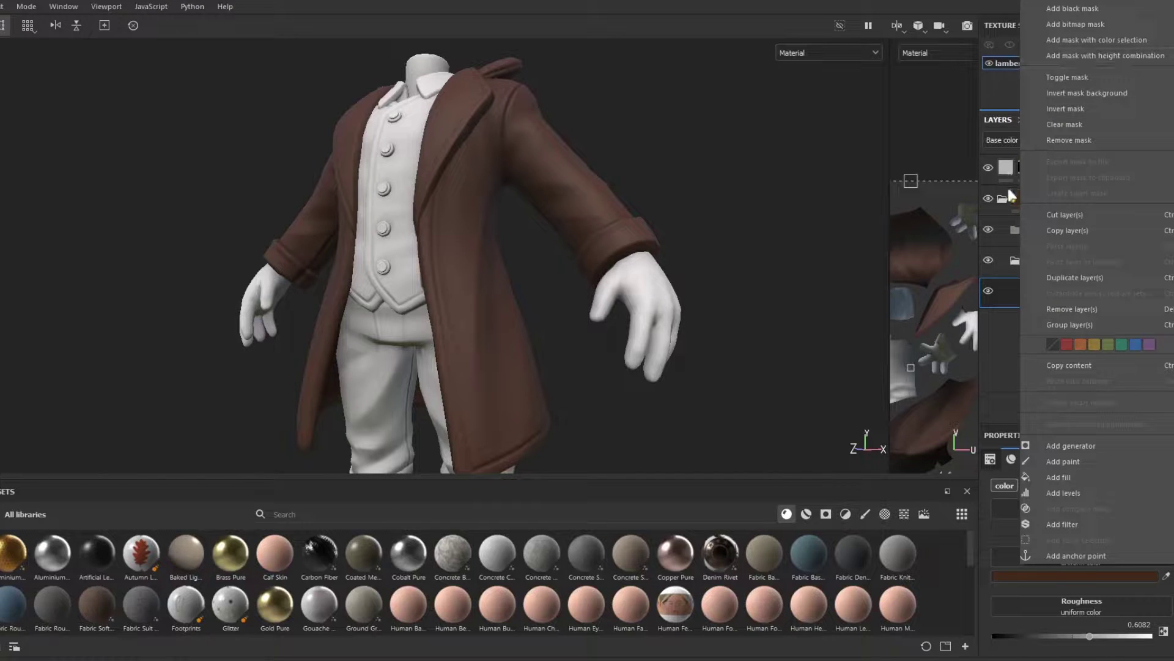
click(1046, 227)
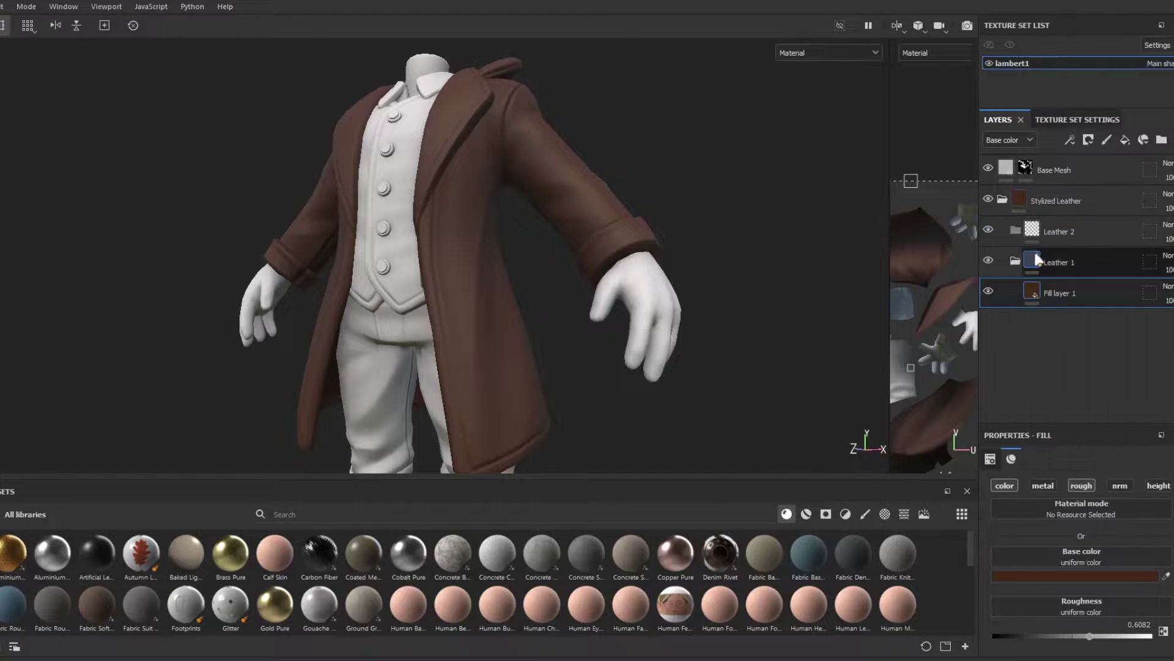
right_click(1029, 227)
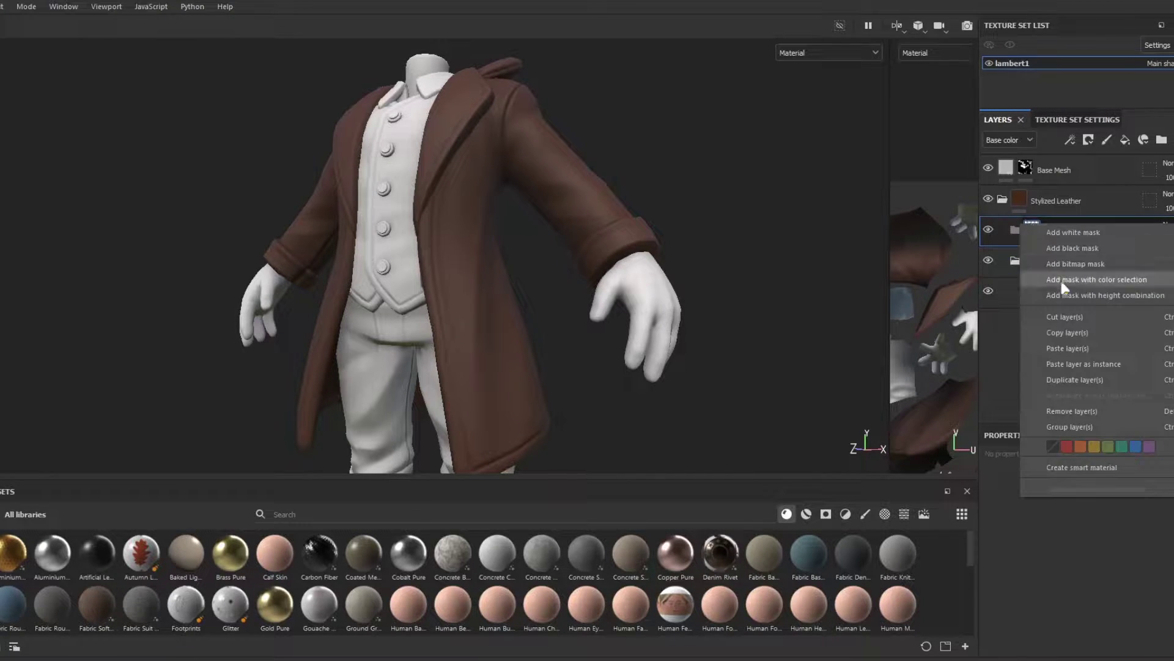
click(1072, 347)
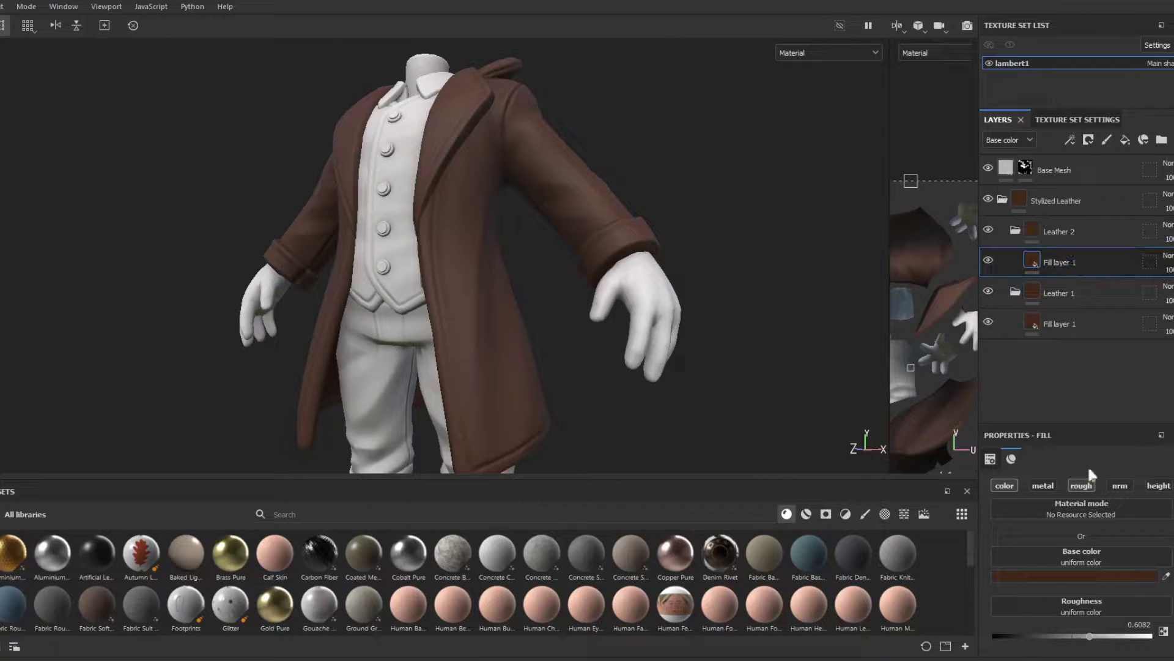
Set the base color of the fill layer in Leather 2 to light tan B38F78.
click(1083, 575)
drag(973, 352, 957, 365)
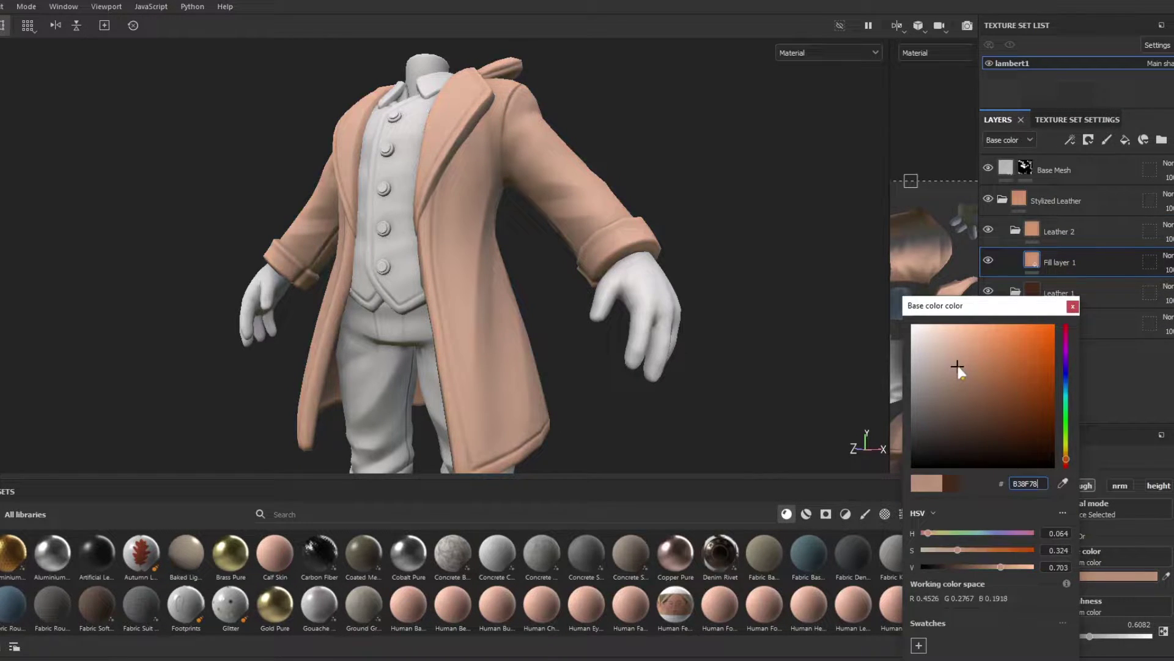
click(1073, 306)
Add a black mask to the Leather 2 folder.
click(1053, 227)
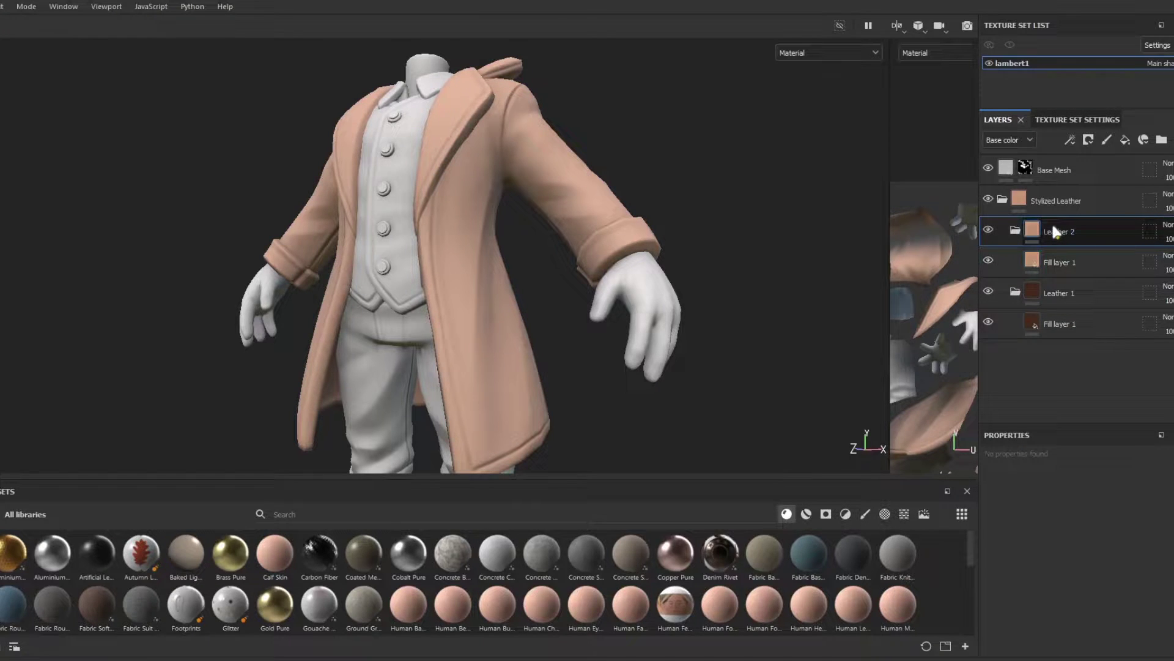
right_click(1050, 225)
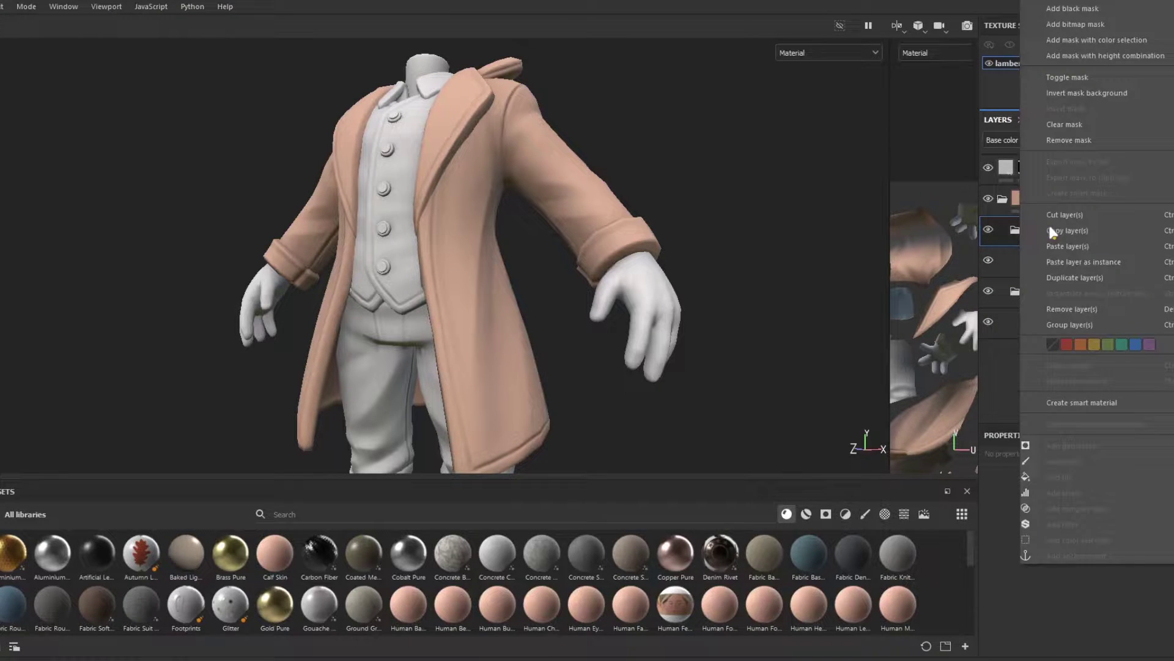
click(1081, 9)
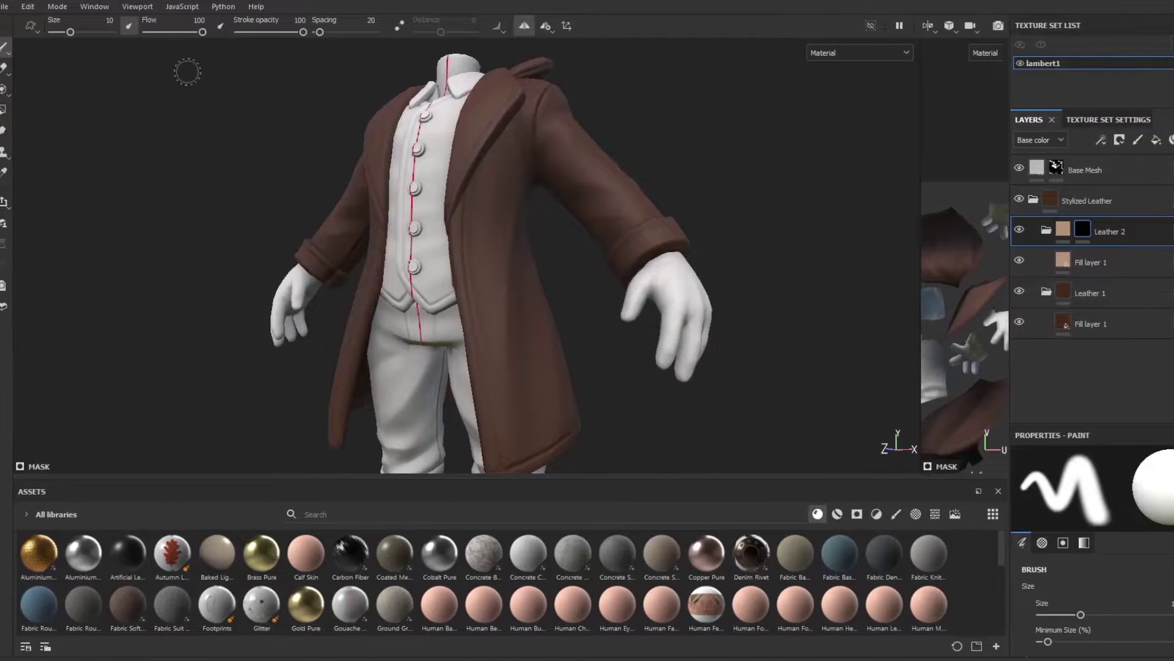
Reveal Leather 2 on the upper faces of both coat lapels using quad Polygon Fill with symmetry on.
click(11, 110)
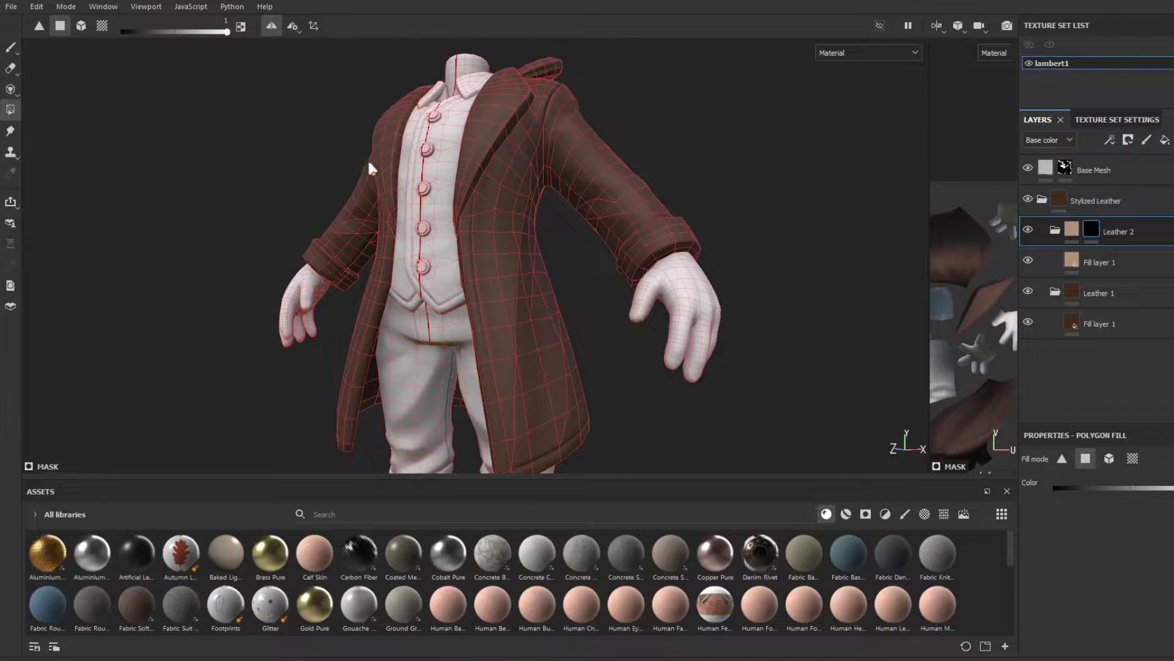
click(272, 26)
click(272, 27)
alt+right_drag(528, 262, 571, 306)
mouse_move(572, 306)
alt+mouse_down()
mouse_move(592, 309)
mouse_move(501, 212)
mouse_move(467, 202)
mouse_move(519, 136)
alt+mouse_up()
alt+middle_drag(519, 136, 495, 325)
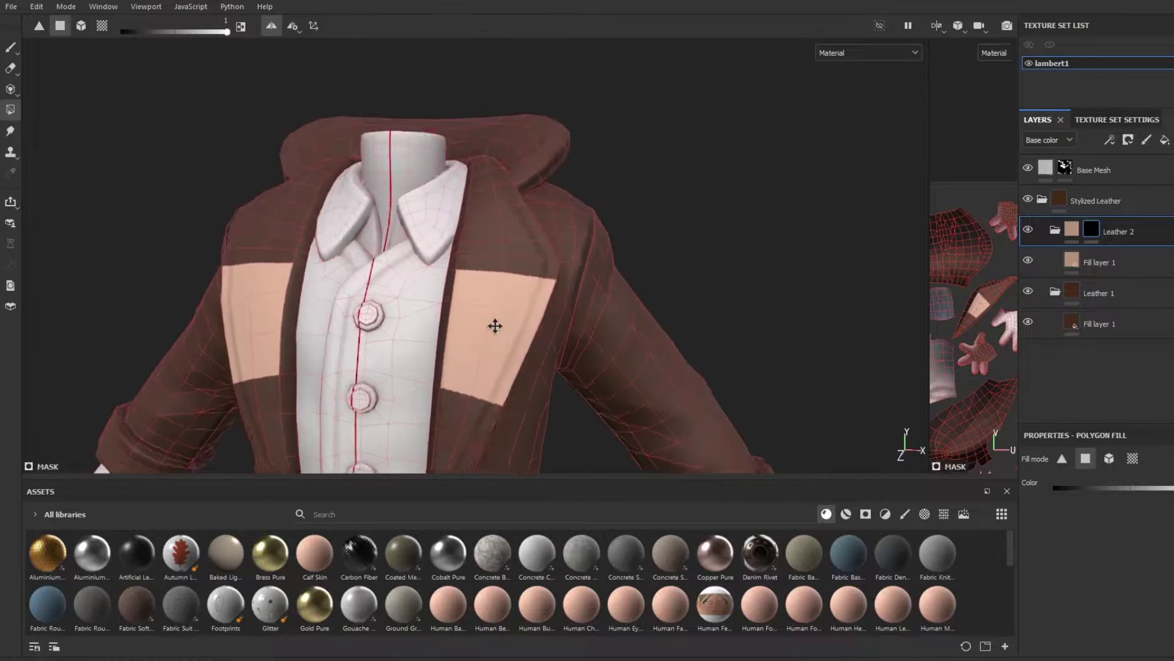
scroll(495, 326, up, 2)
mouse_move(493, 283)
mouse_down()
mouse_move(537, 273)
mouse_move(489, 208)
mouse_move(526, 230)
mouse_up()
Enlarge the 2D view and fill the upper end of the lapel's UV island into the Leather 2 mask.
drag(927, 264, 697, 257)
alt+drag(484, 330, 430, 110)
scroll(890, 214, down, 1)
scroll(889, 212, up, 5)
drag(825, 234, 886, 306)
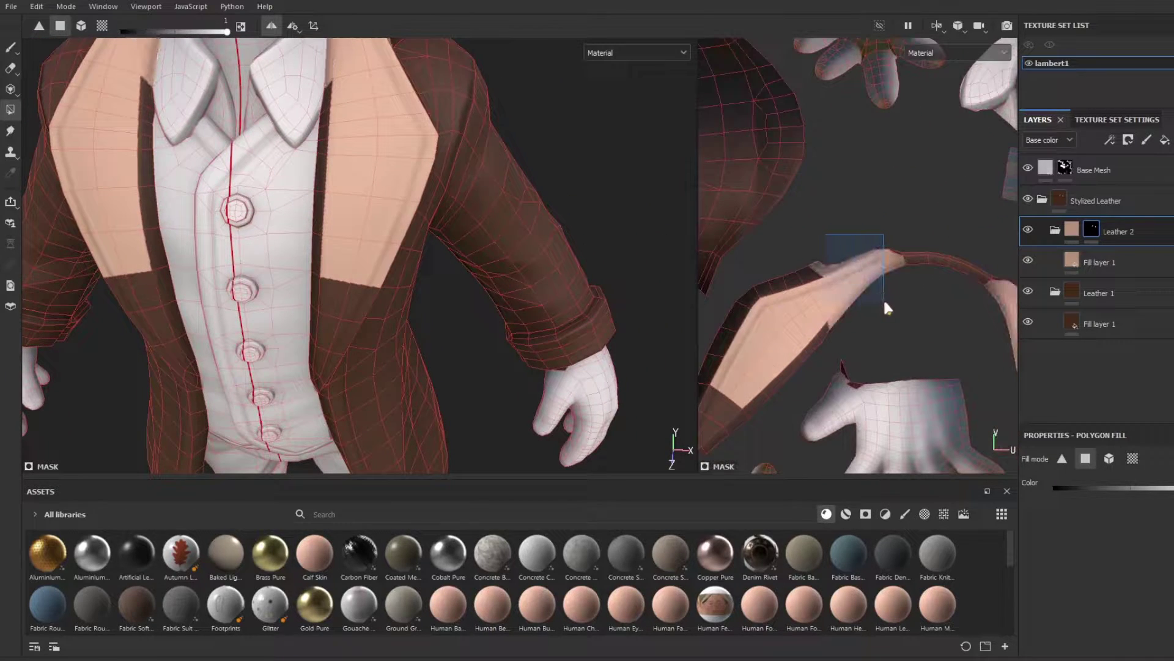
drag(944, 276, 982, 272)
scroll(856, 304, up, 2)
drag(799, 211, 885, 269)
alt+middle_drag(838, 263, 899, 236)
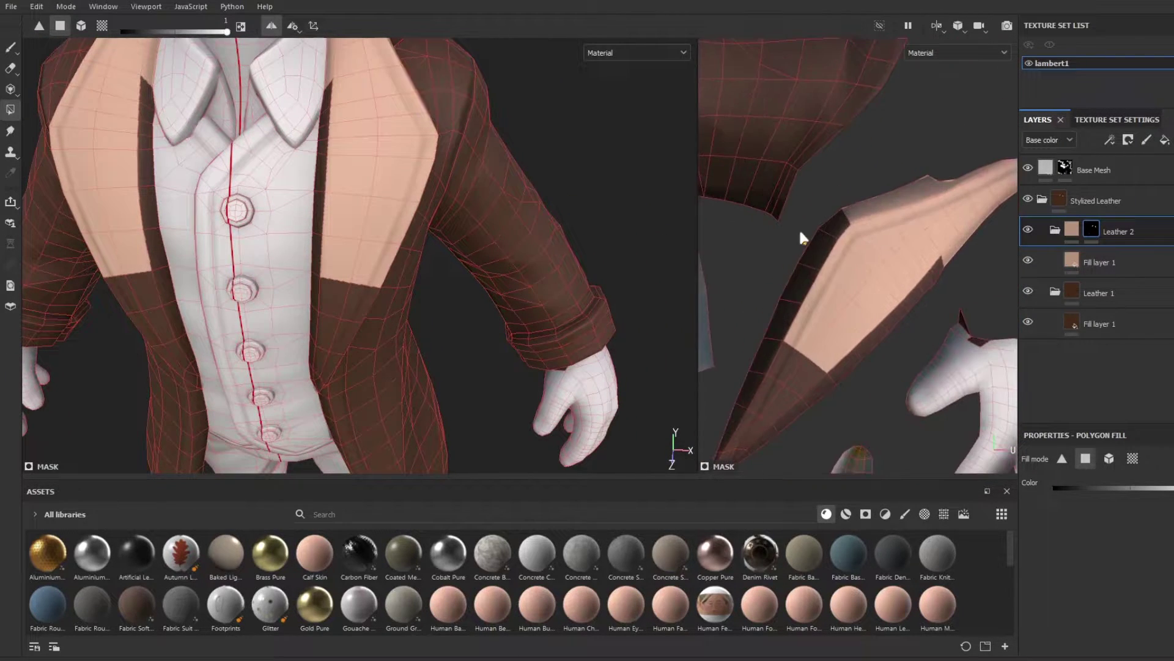
Fill the rest of the lapel's UV island down to its pointed tip in the Leather 2 mask.
drag(799, 232, 934, 361)
scroll(924, 307, down, 1)
alt+middle_drag(923, 307, 972, 270)
drag(815, 270, 936, 385)
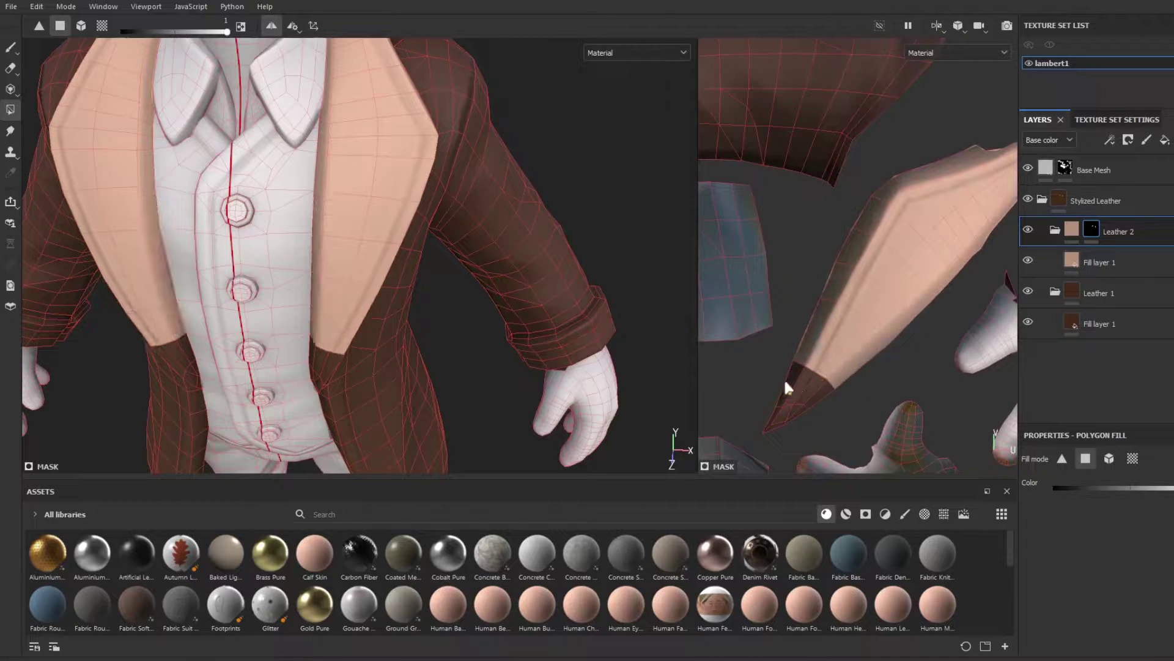
drag(768, 372, 831, 428)
Fill the faces of the coat's raised collar into the Leather 2 mask, using its UV island.
alt+drag(332, 278, 366, 288)
alt+middle_drag(366, 288, 350, 404)
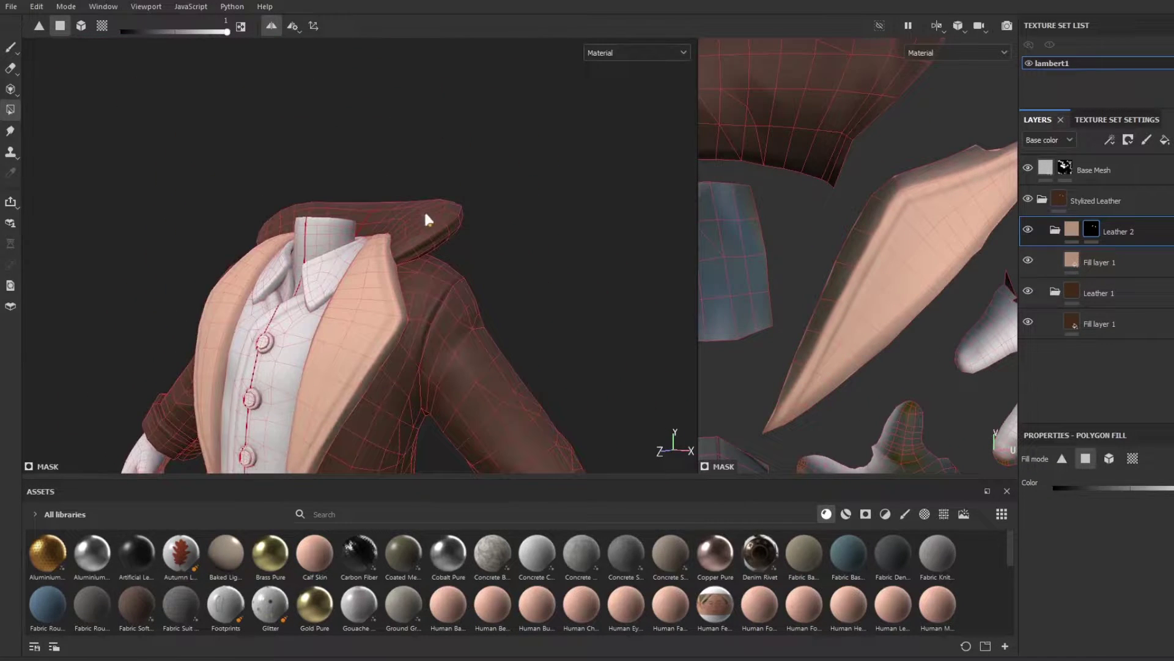
click(447, 219)
scroll(878, 205, down, 5)
scroll(944, 300, up, 5)
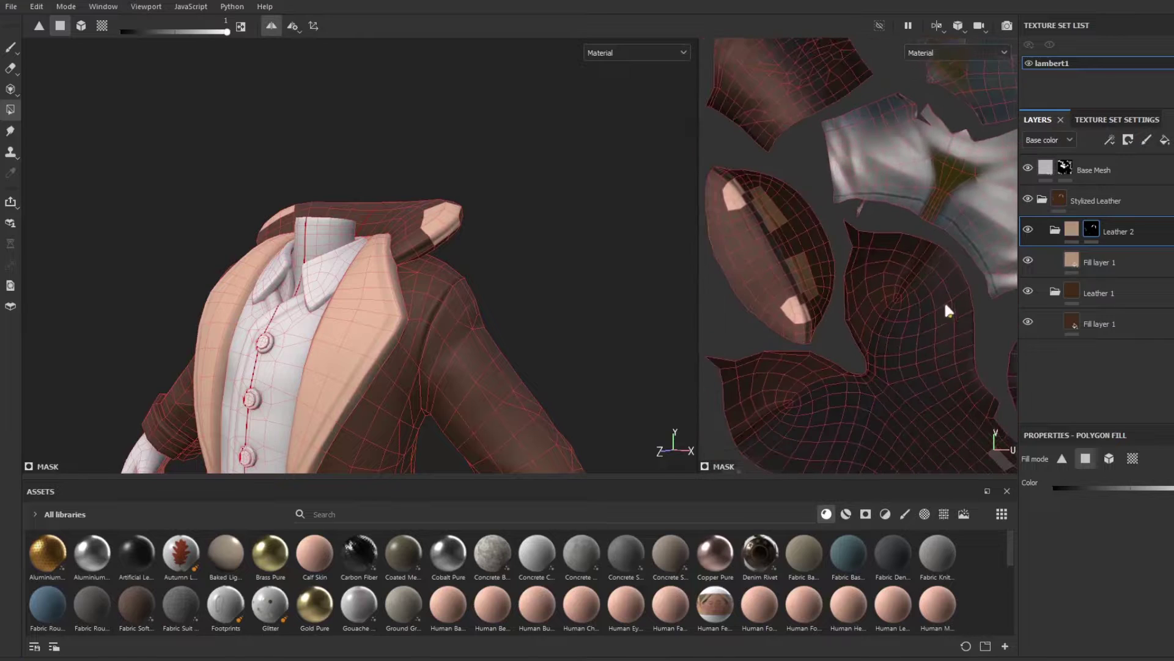
scroll(743, 270, up, 1)
drag(743, 209, 848, 340)
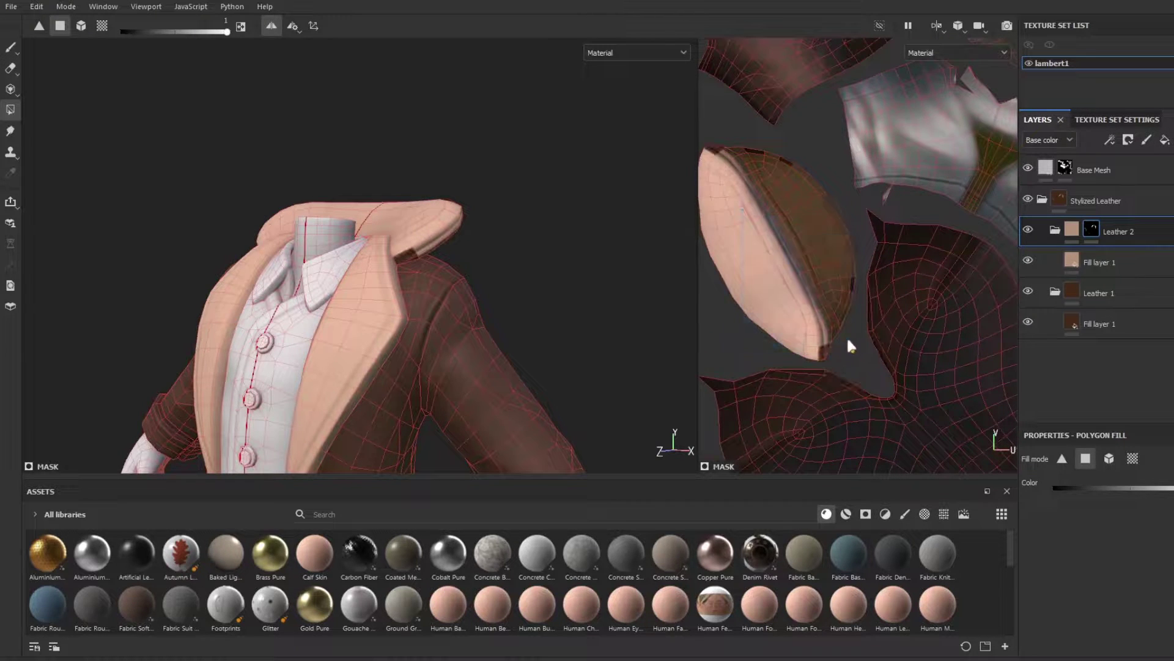
Fill the sleeve cuff's entire UV island into the Leather 2 mask.
scroll(848, 341, up, 2)
scroll(446, 223, down, 1)
alt+middle_drag(441, 440, 403, 219)
click(431, 216)
scroll(719, 230, down, 6)
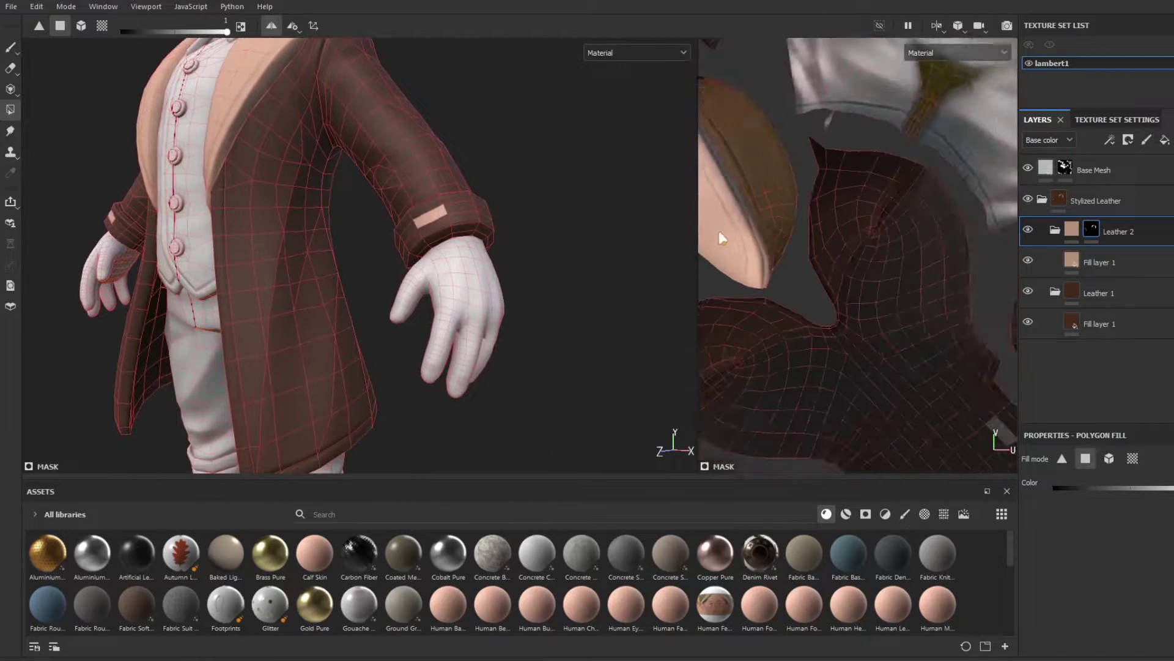
scroll(745, 61, up, 8)
click(842, 144)
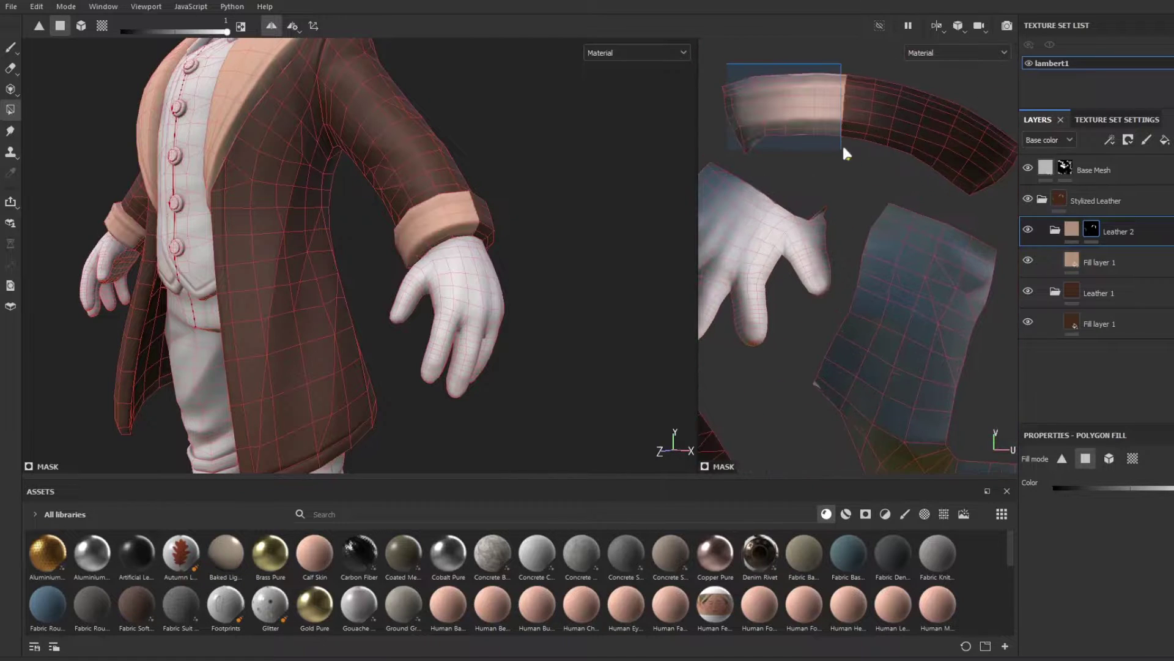
drag(1019, 173, 1006, 174)
alt+middle_drag(980, 127, 970, 134)
scroll(970, 134, up, 1)
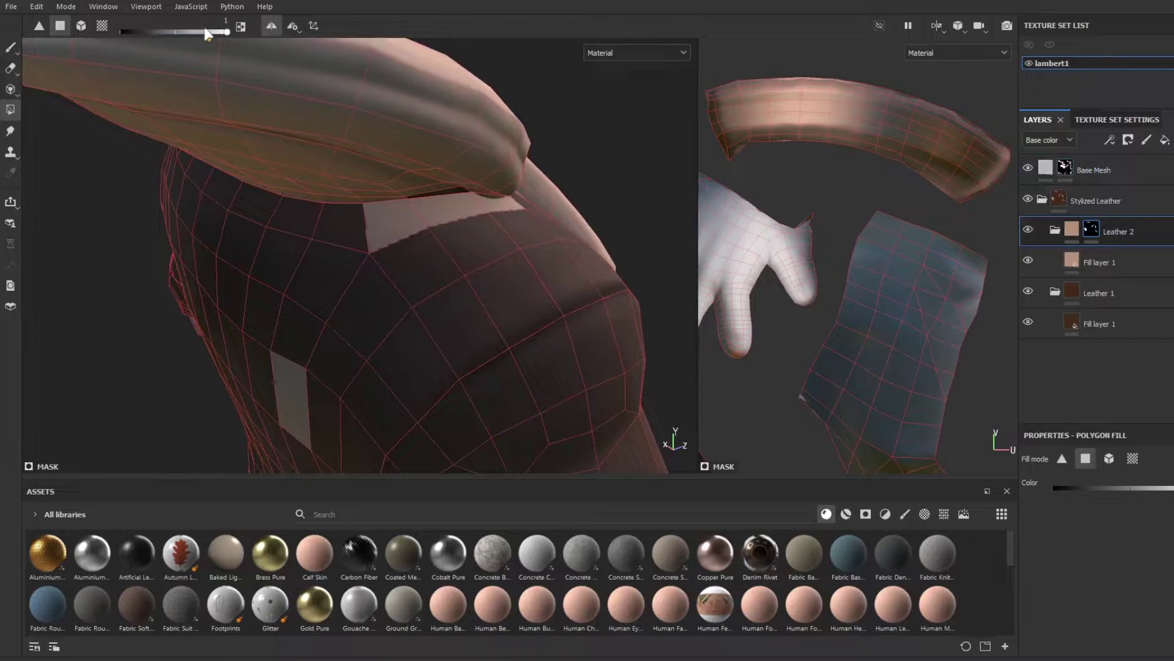
Remove the stray faces below the collar from the Leather 2 mask with the fill color at 0.
drag(227, 33, 208, 38)
drag(499, 208, 396, 217)
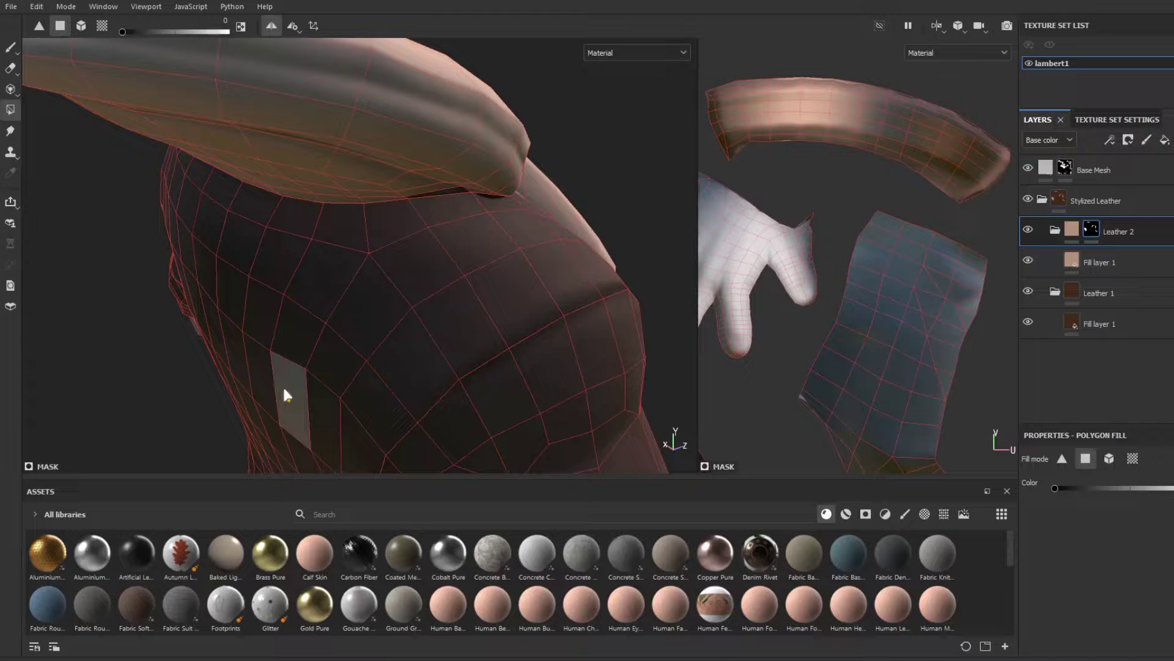
Fill the coat's front edge trim from below the lapel down to the hem into the Leather 2 mask, with fill color 1.
scroll(300, 375, down, 5)
mouse_move(299, 374)
alt+mouse_down()
mouse_move(181, 101)
mouse_move(401, 290)
mouse_move(425, 283)
mouse_move(424, 398)
mouse_move(375, 143)
mouse_move(376, 192)
mouse_move(349, 273)
mouse_move(386, 336)
alt+mouse_up()
alt+middle_drag(387, 336, 389, 225)
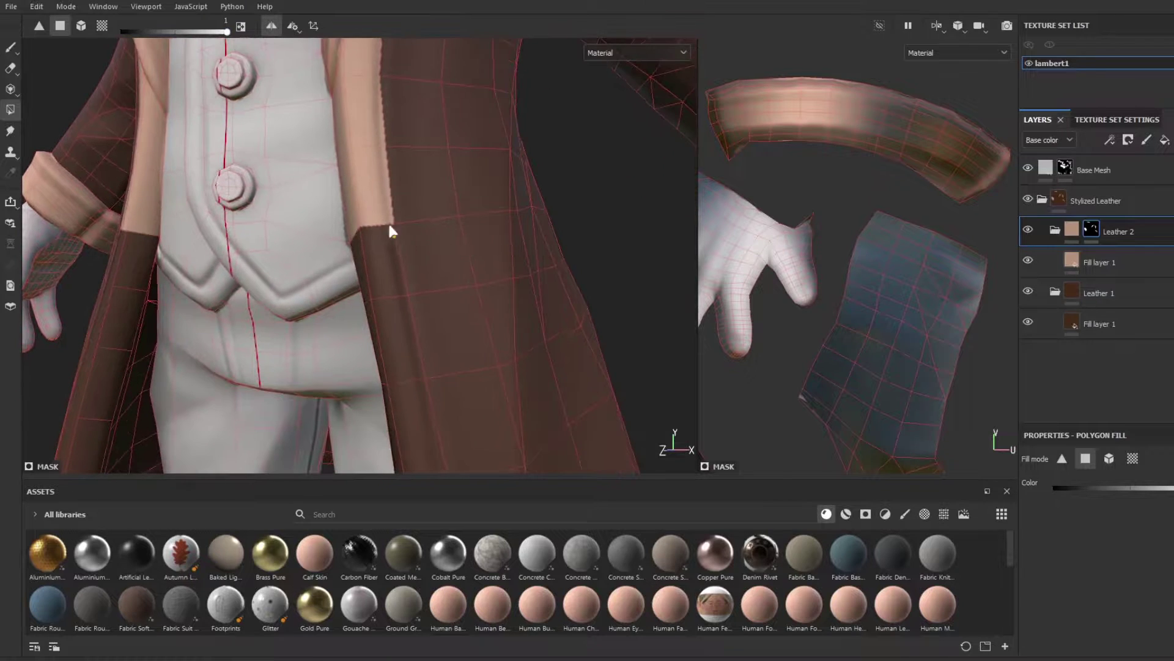
mouse_move(389, 226)
mouse_down()
mouse_move(366, 261)
mouse_move(429, 321)
mouse_up()
alt+middle_drag(428, 321, 404, 218)
drag(395, 204, 418, 327)
alt+middle_drag(419, 336, 413, 222)
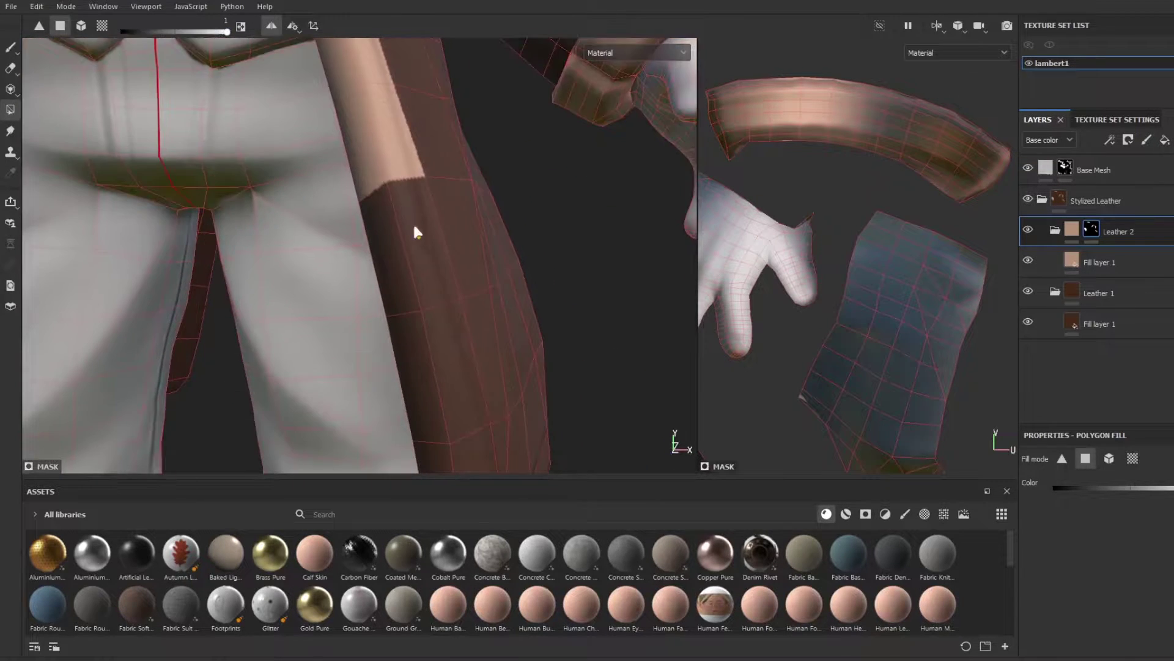
drag(413, 222, 429, 306)
alt+middle_drag(431, 330, 428, 252)
drag(427, 252, 435, 261)
alt+middle_drag(428, 257, 396, 126)
drag(396, 125, 427, 184)
Fill the coat's hem trim around the back and the border of the rear vent into the Leather 2 mask.
mouse_move(514, 306)
alt+mouse_down()
mouse_move(464, 271)
mouse_move(523, 298)
mouse_move(185, 283)
mouse_move(316, 261)
mouse_move(772, 293)
alt+mouse_up()
scroll(410, 277, down, 3)
scroll(832, 183, down, 6)
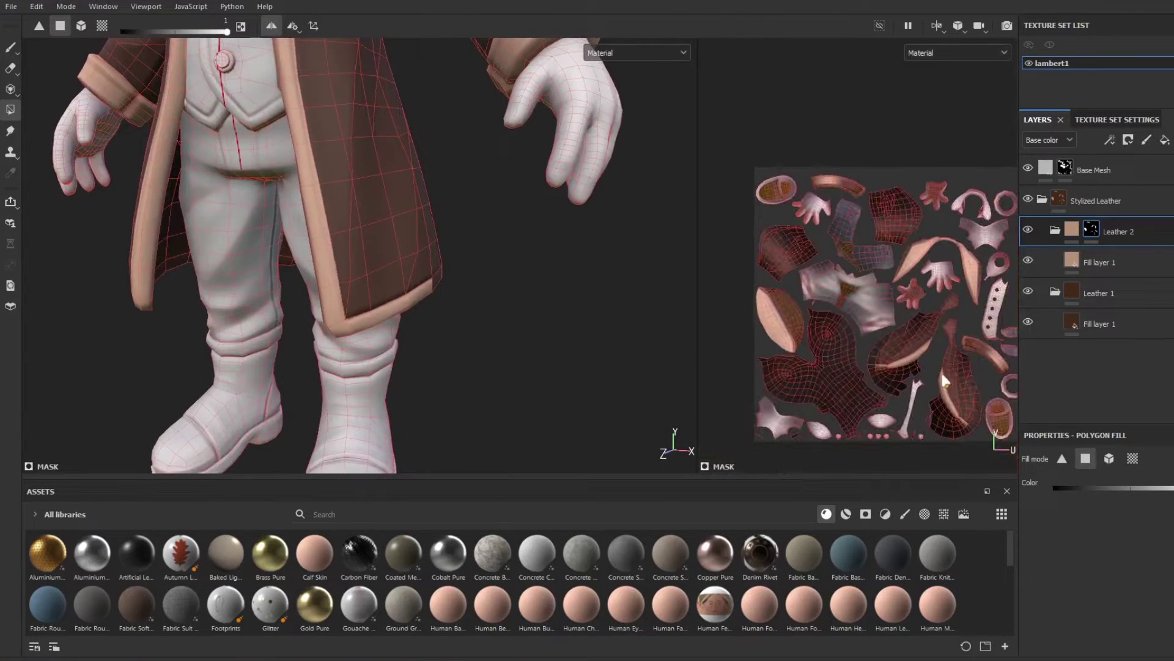
alt+drag(603, 309, 218, 210)
scroll(217, 210, up, 3)
click(218, 211)
shift+right_drag(218, 211, 310, 230)
alt+drag(309, 231, 379, 230)
drag(330, 225, 391, 230)
alt+drag(391, 229, 510, 239)
scroll(511, 240, down, 3)
scroll(383, 267, up, 4)
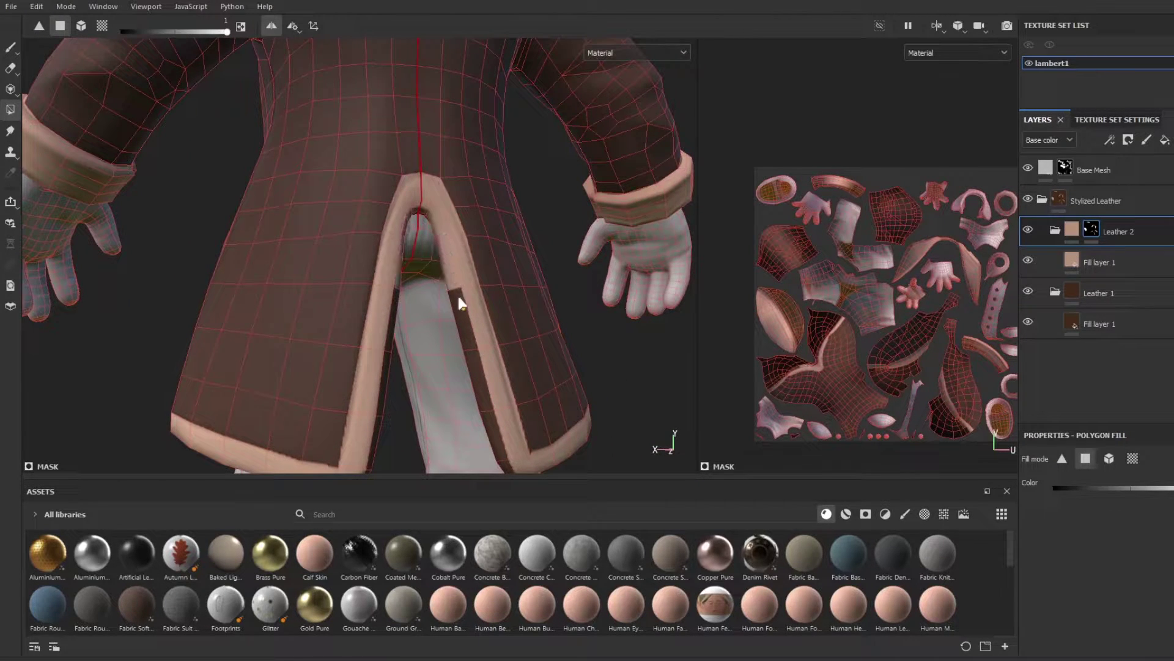
Fill the inner lining faces of one front coat panel into the Leather 2 mask, using its UV island.
mouse_move(458, 301)
alt+mouse_down()
mouse_move(472, 388)
mouse_move(498, 315)
mouse_move(236, 248)
mouse_move(387, 258)
mouse_move(474, 303)
mouse_move(531, 405)
mouse_move(446, 398)
alt+mouse_up()
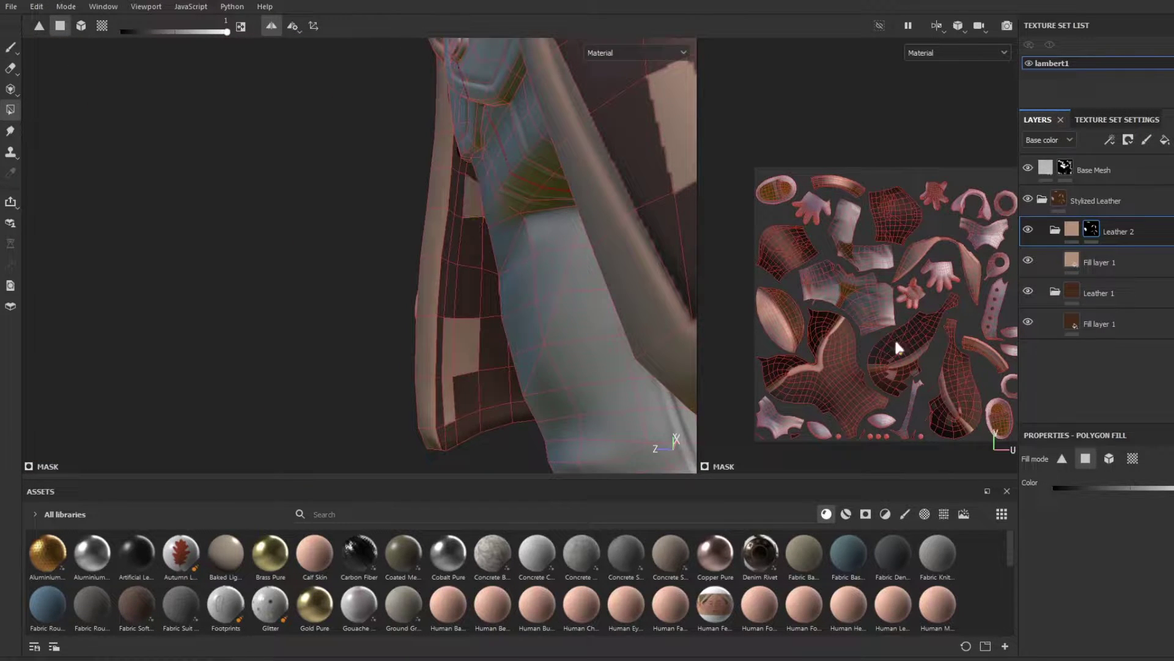
scroll(896, 347, up, 5)
mouse_move(825, 337)
mouse_down()
mouse_move(905, 379)
mouse_move(900, 409)
mouse_up()
scroll(954, 300, down, 1)
scroll(961, 332, down, 2)
scroll(887, 407, up, 2)
drag(774, 320, 861, 383)
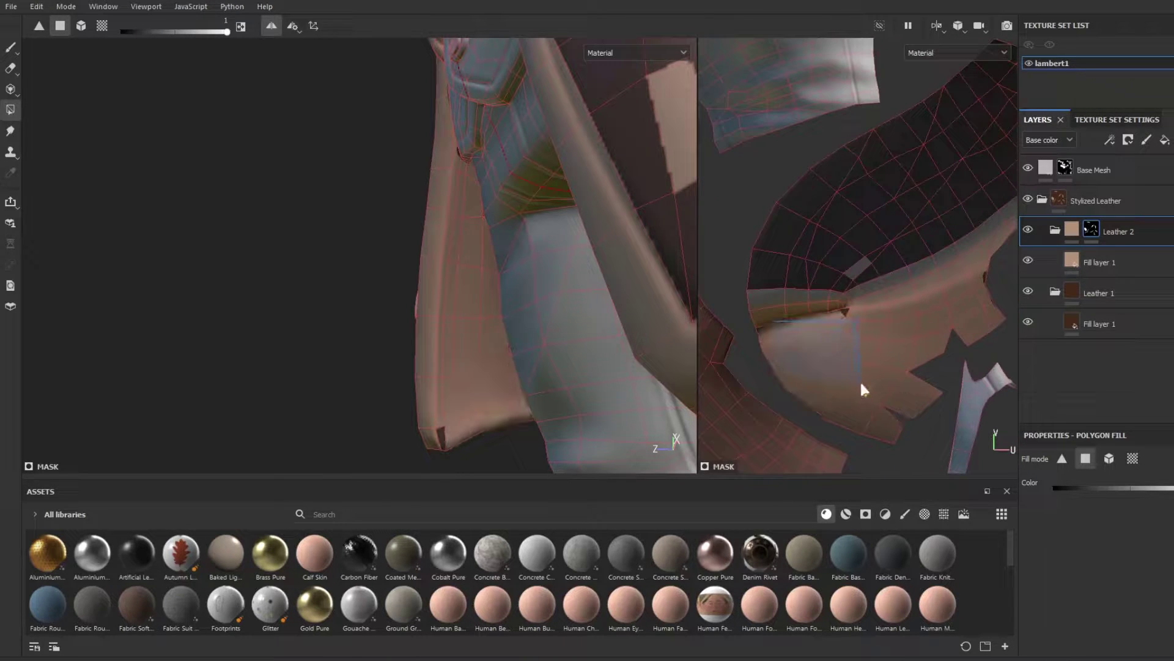
Fill the inner lining faces of the opposite front coat panel into the Leather 2 mask through its UV island.
alt+drag(465, 337, 624, 299)
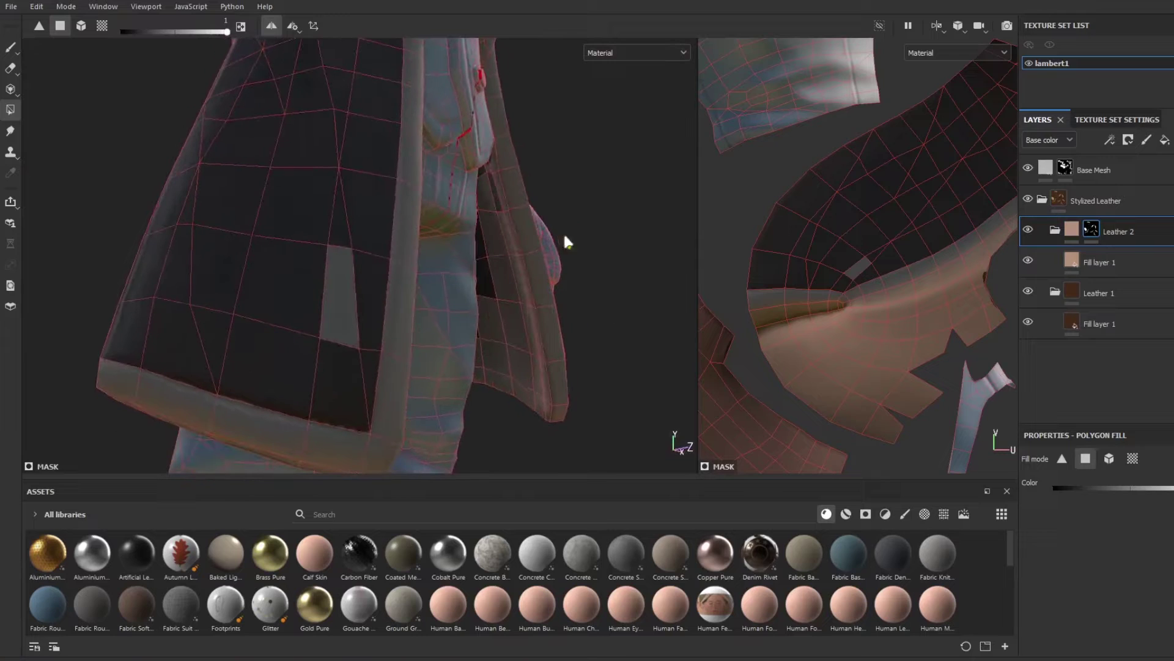
scroll(813, 202, down, 5)
scroll(914, 269, up, 5)
drag(800, 277, 866, 388)
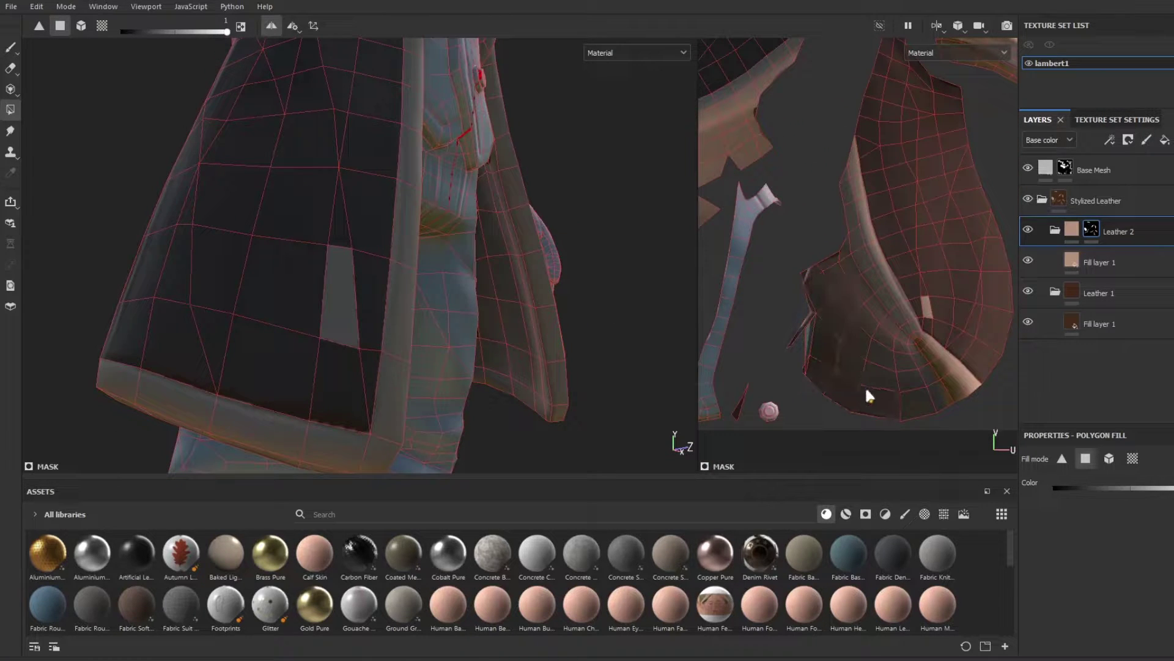
Remove the stray face on the outside of the front coat panel from the Leather 2 mask with the fill color at 0.
alt+drag(324, 260, 242, 264)
drag(226, 31, 122, 31)
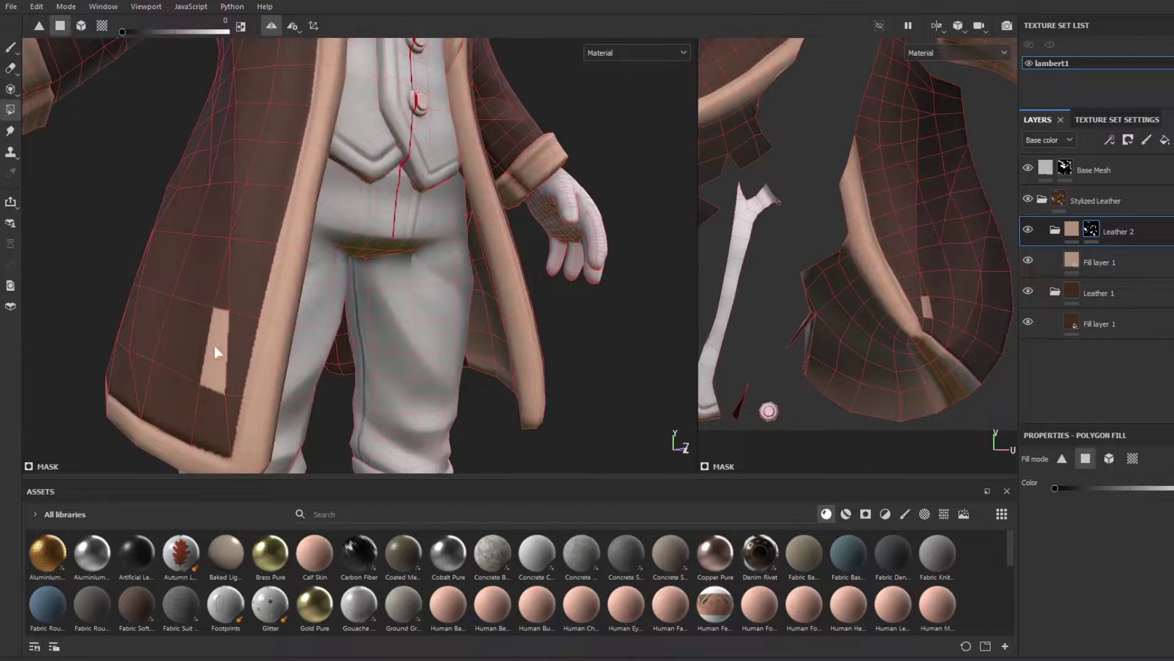
click(214, 347)
Restore the fill color to 1 and fill the back panel's inner lining faces into the Leather 2 mask, using its UV island.
mouse_move(296, 314)
alt+mouse_down()
mouse_move(94, 276)
mouse_move(328, 283)
mouse_move(429, 335)
mouse_move(367, 220)
mouse_move(696, 152)
alt+mouse_up()
scroll(367, 220, down, 3)
scroll(695, 152, up, 3)
key(x)
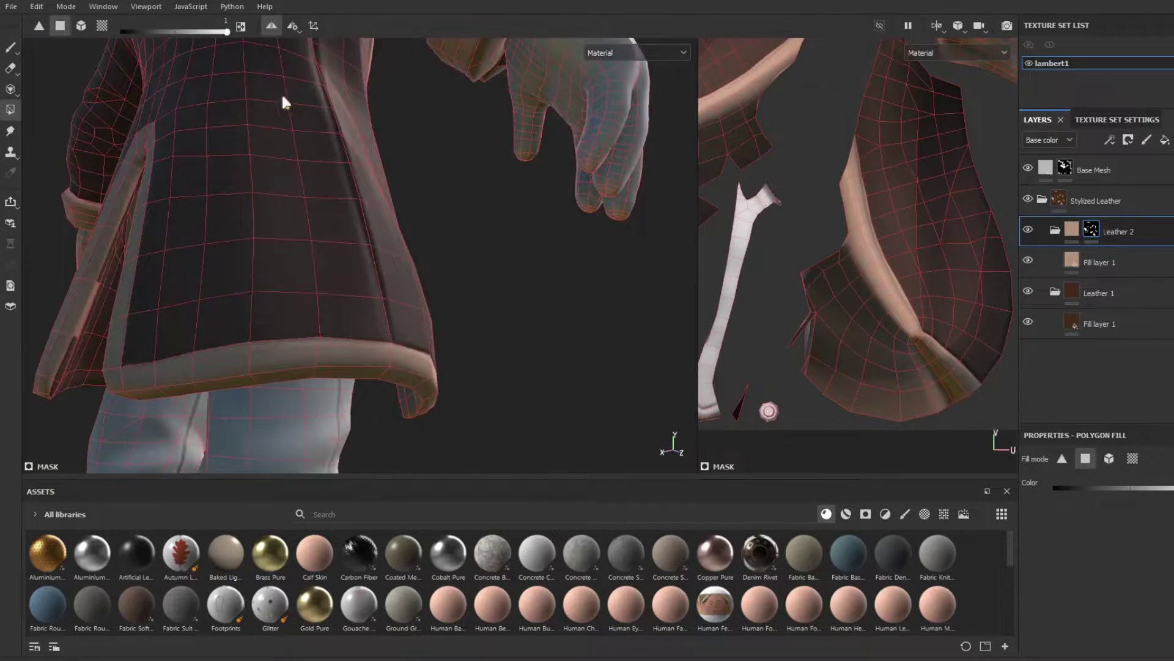
alt+drag(282, 97, 514, 306)
scroll(534, 265, up, 3)
scroll(872, 261, down, 4)
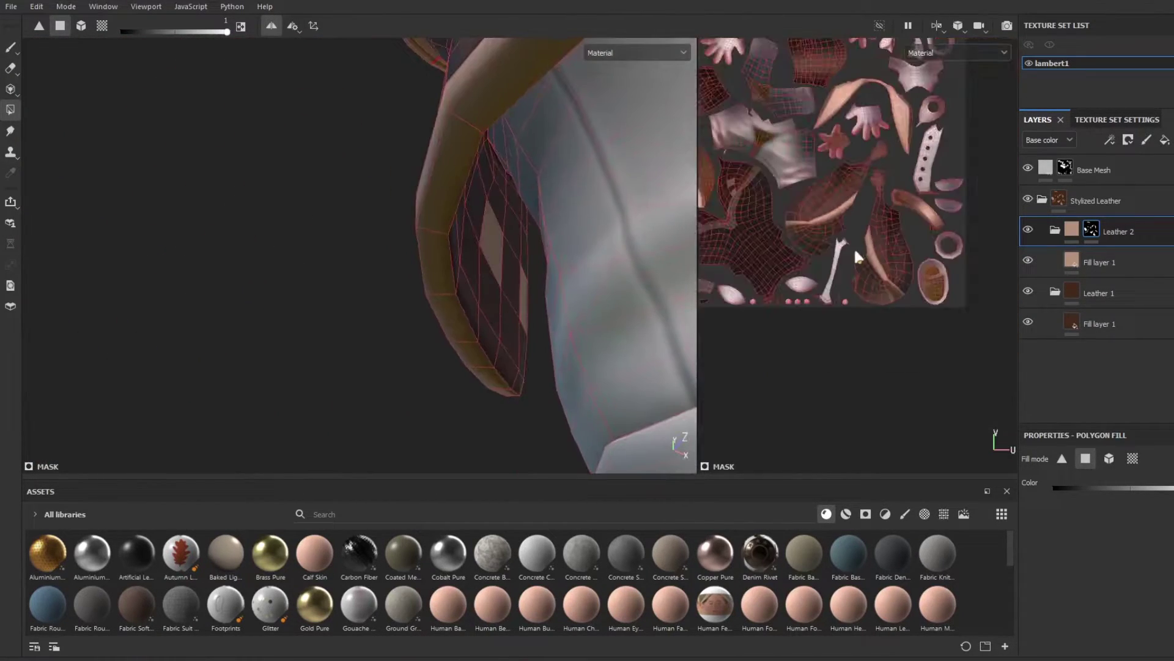
scroll(879, 259, up, 8)
drag(788, 124, 893, 184)
drag(785, 192, 828, 334)
scroll(793, 340, up, 2)
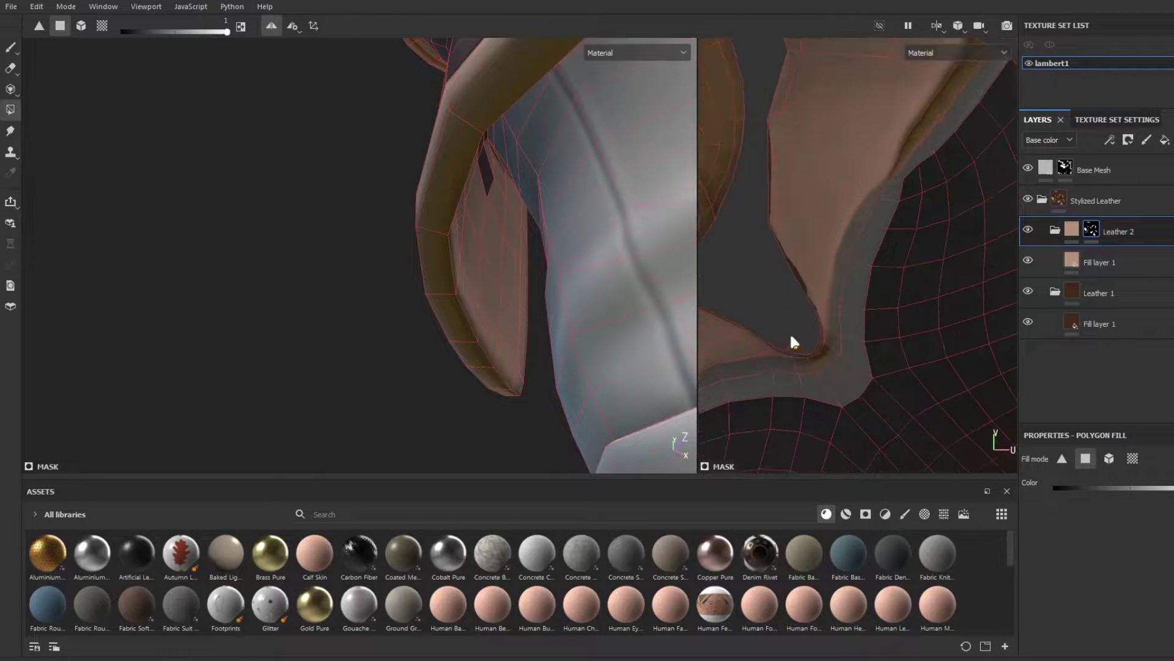
Fill the remaining lining faces at the pointed end of the back panel's UV island into the Leather 2 mask.
alt+drag(482, 258, 412, 153)
scroll(941, 175, down, 5)
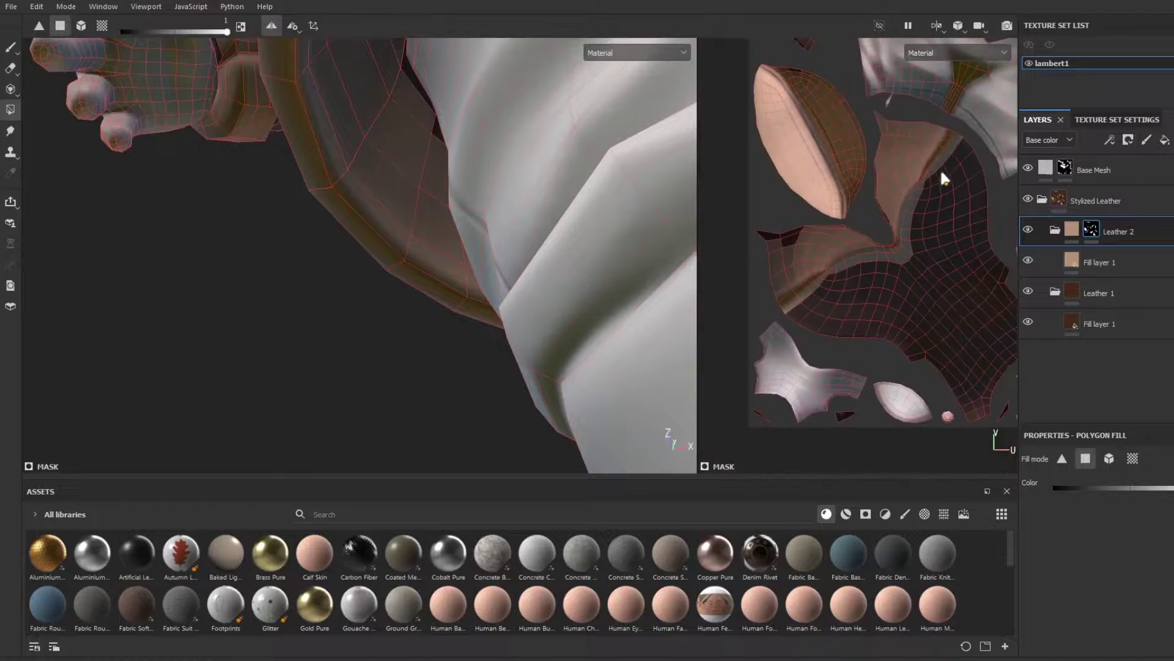
scroll(758, 193, up, 3)
drag(751, 223, 812, 278)
Examine the coat's masked areas from all sides and the border between Leather 2 and Leather 1 up close.
alt+drag(433, 267, 157, 215)
alt+right_drag(158, 215, 267, 211)
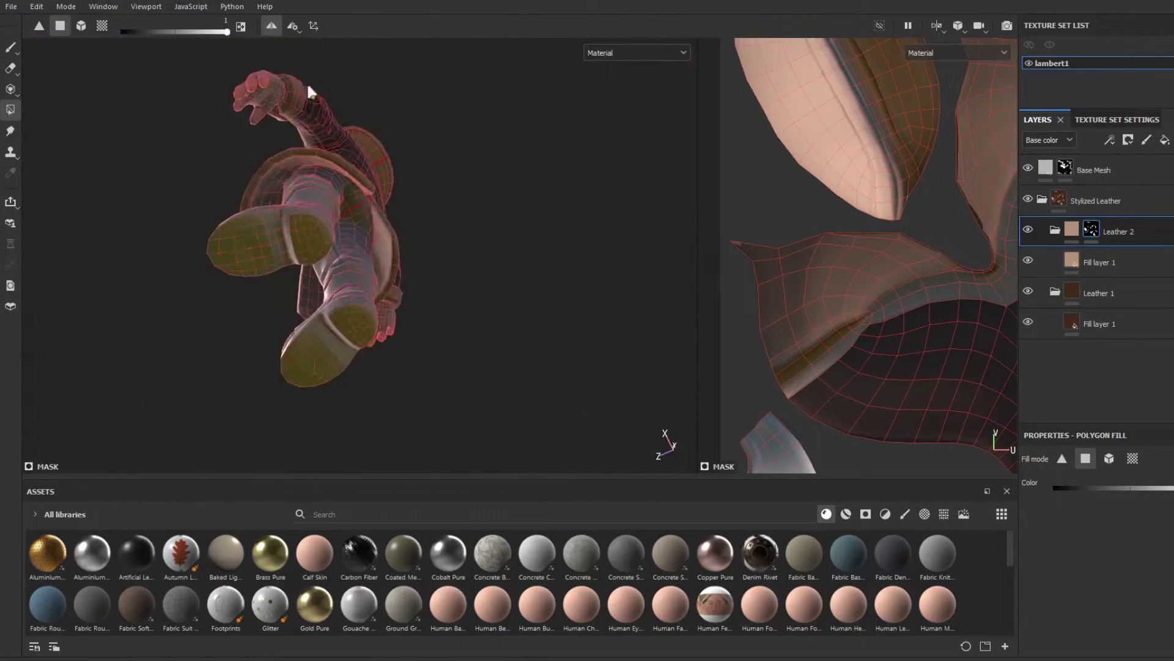
alt+drag(267, 211, 514, 261)
alt+right_drag(514, 260, 430, 411)
mouse_move(431, 411)
alt+mouse_down()
mouse_move(505, 283)
mouse_move(435, 291)
mouse_move(414, 310)
mouse_move(399, 230)
alt+mouse_up()
alt+drag(312, 243, 631, 231)
alt+right_drag(631, 231, 396, 289)
alt+drag(301, 293, 416, 314)
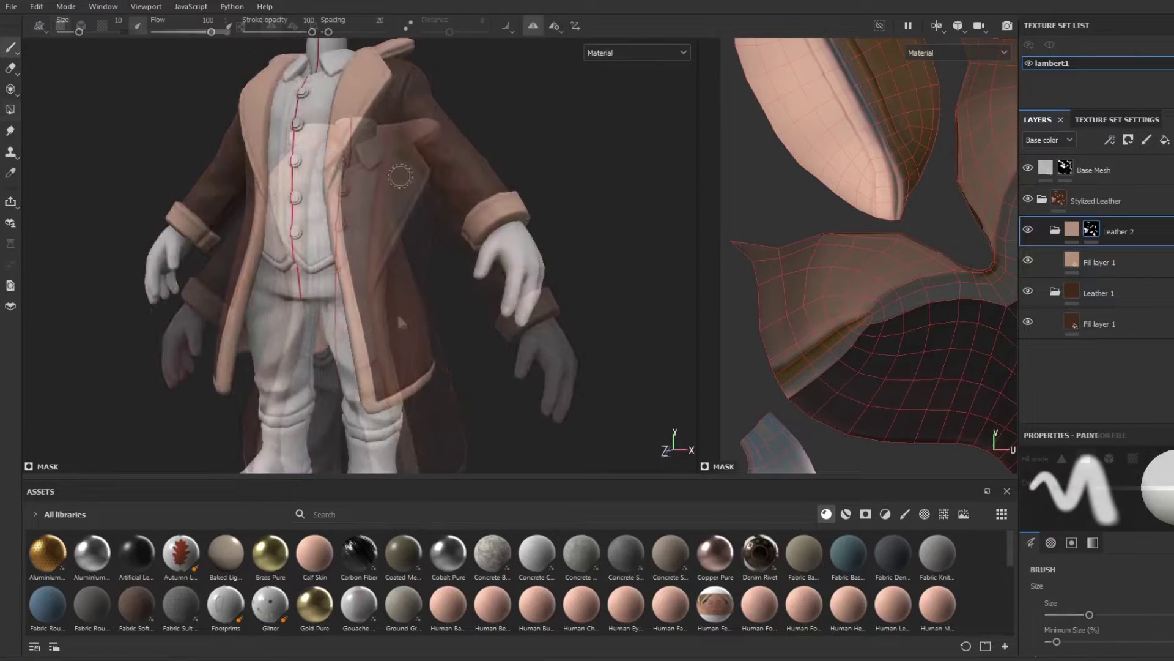
scroll(401, 322, up, 10)
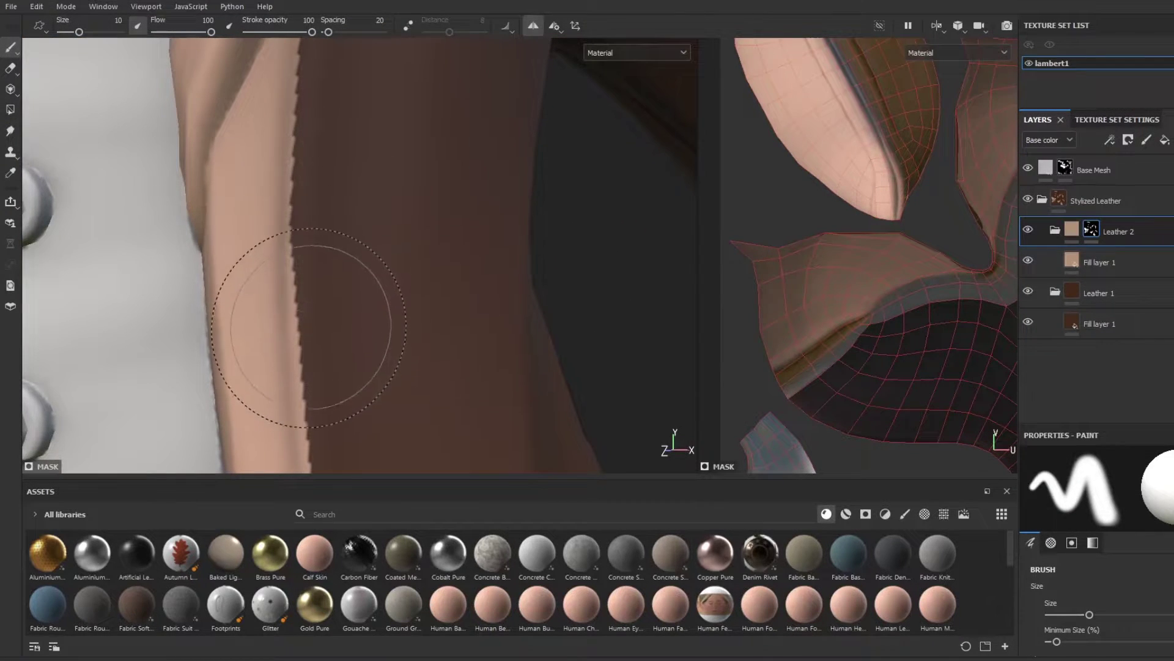
alt+right_drag(324, 361, 295, 41)
alt+middle_drag(340, 281, 336, 126)
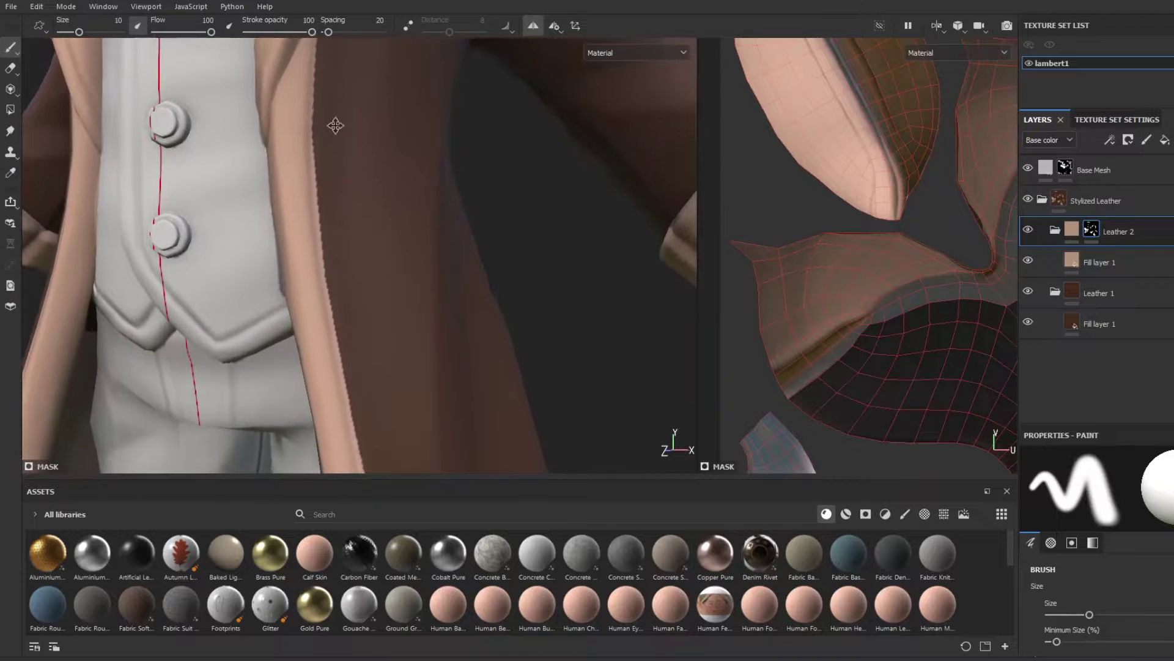
alt+right_drag(328, 202, 329, 150)
Add a Bevel filter to the Leather 2 mask.
right_click(1088, 225)
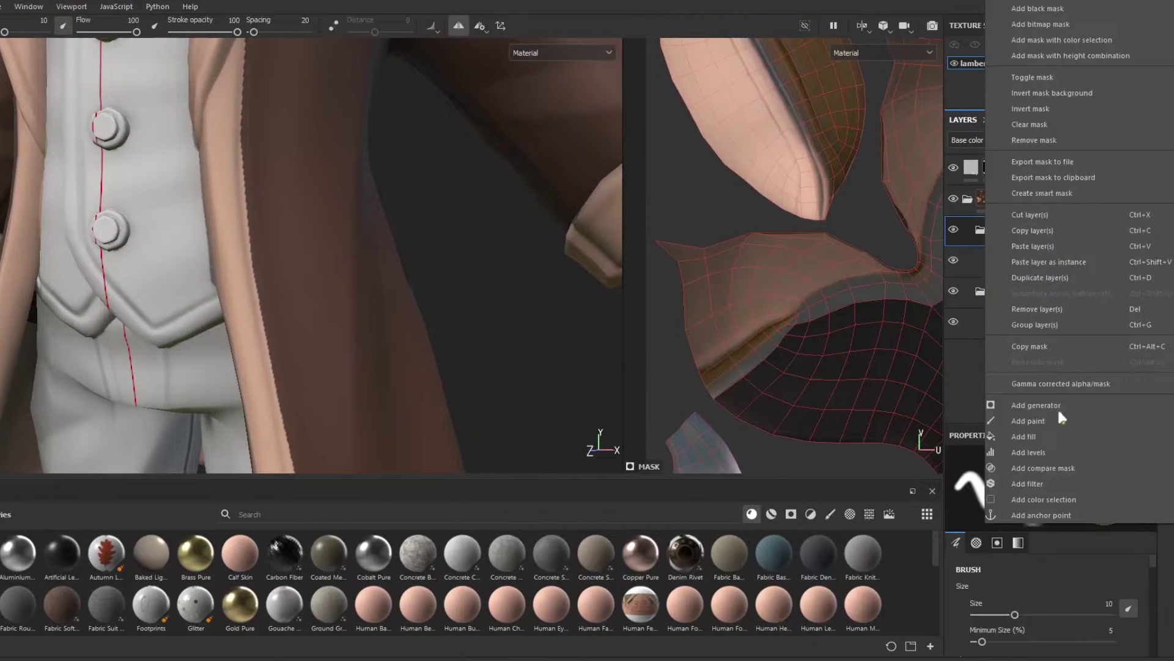
click(1047, 481)
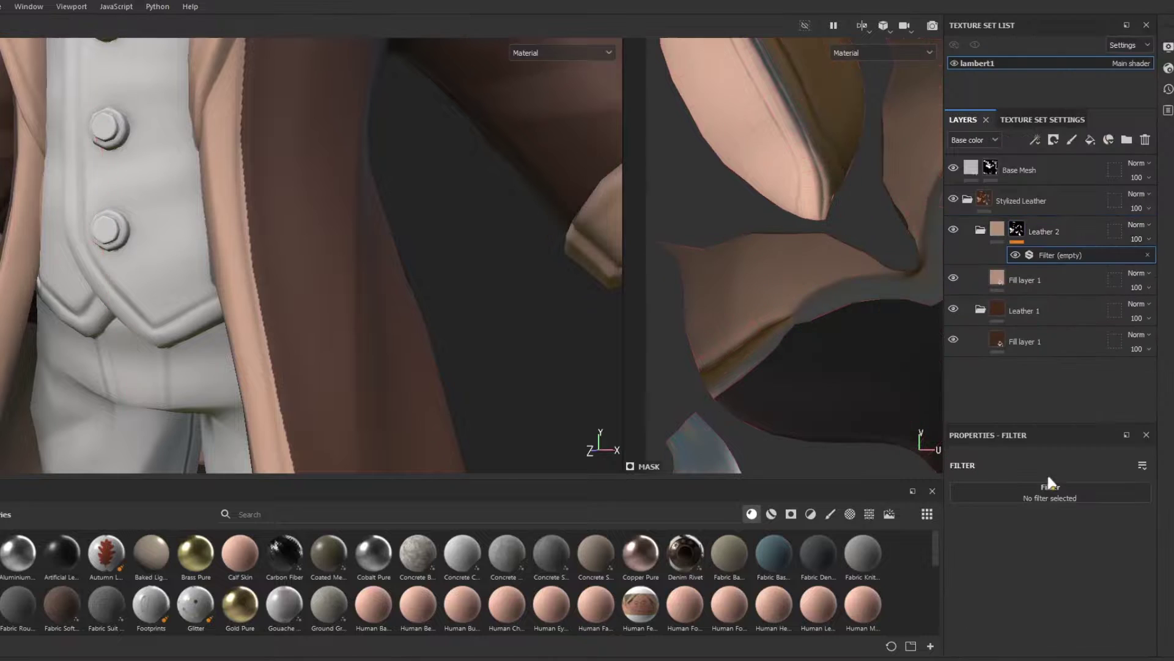
click(1052, 492)
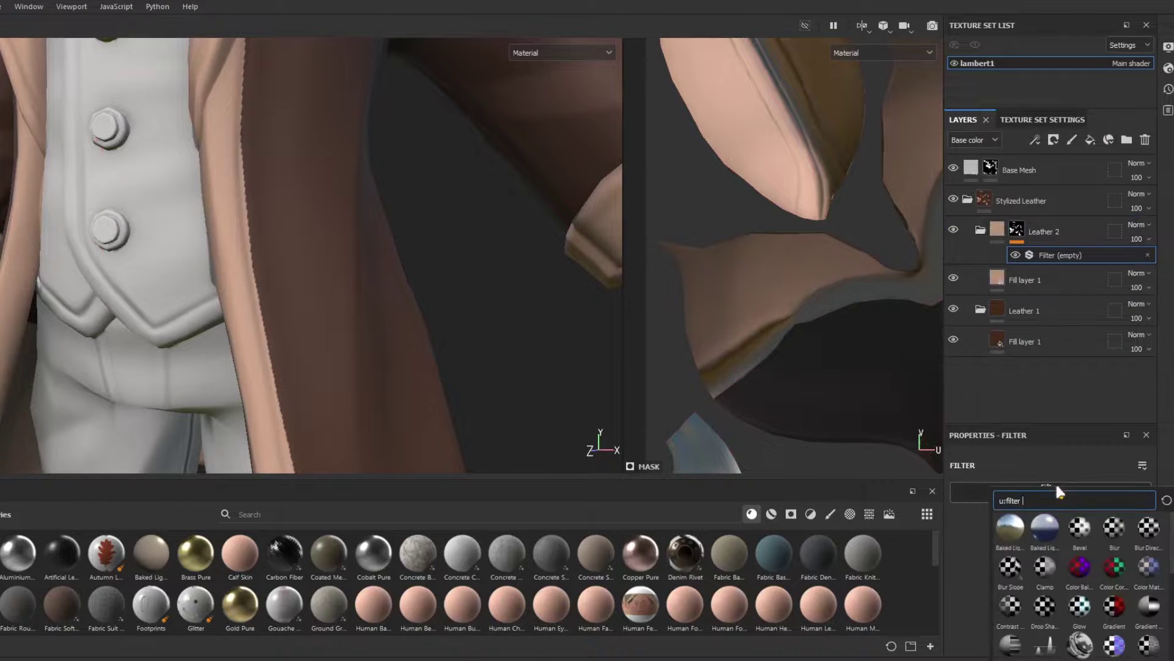
click(1078, 533)
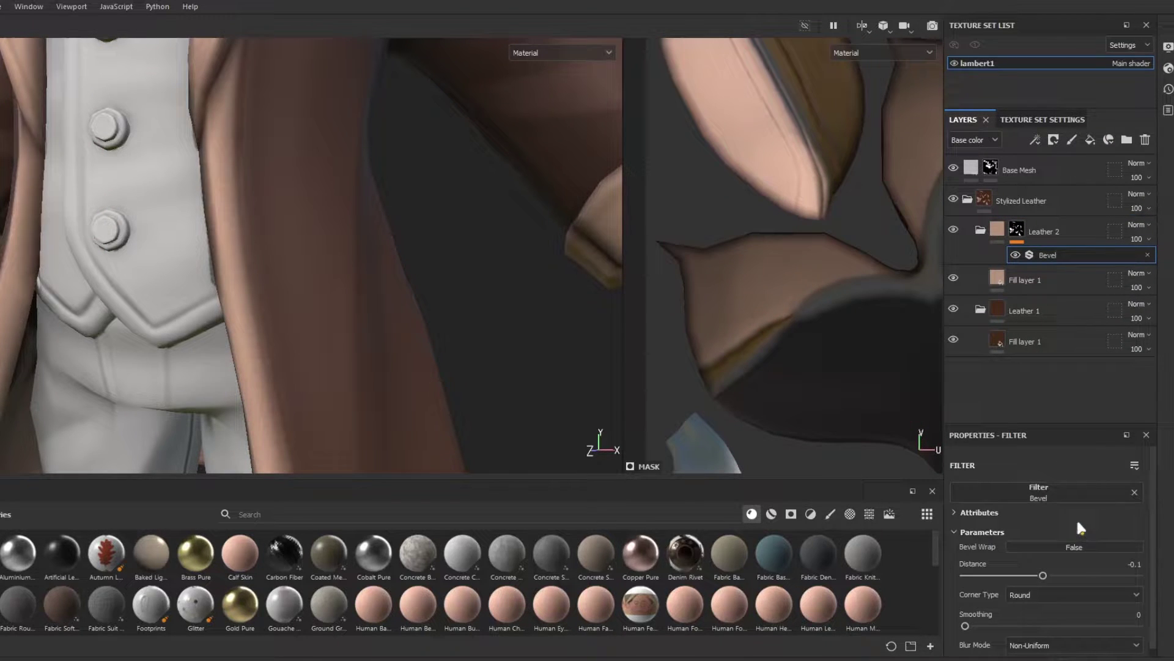
Set the Bevel filter's distance to -0.0264 and its smoothing to 0.17 to smooth the mask's edges.
mouse_move(1042, 575)
mouse_down()
mouse_move(1028, 575)
mouse_move(1064, 575)
mouse_move(1051, 579)
mouse_up()
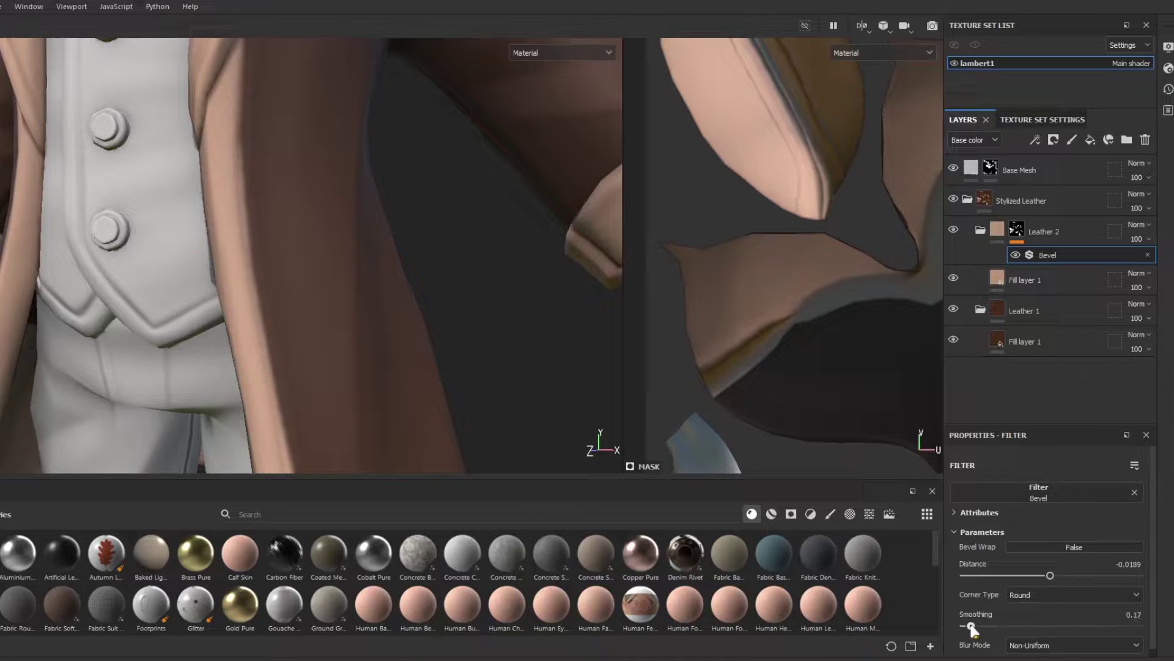
scroll(312, 201, up, 3)
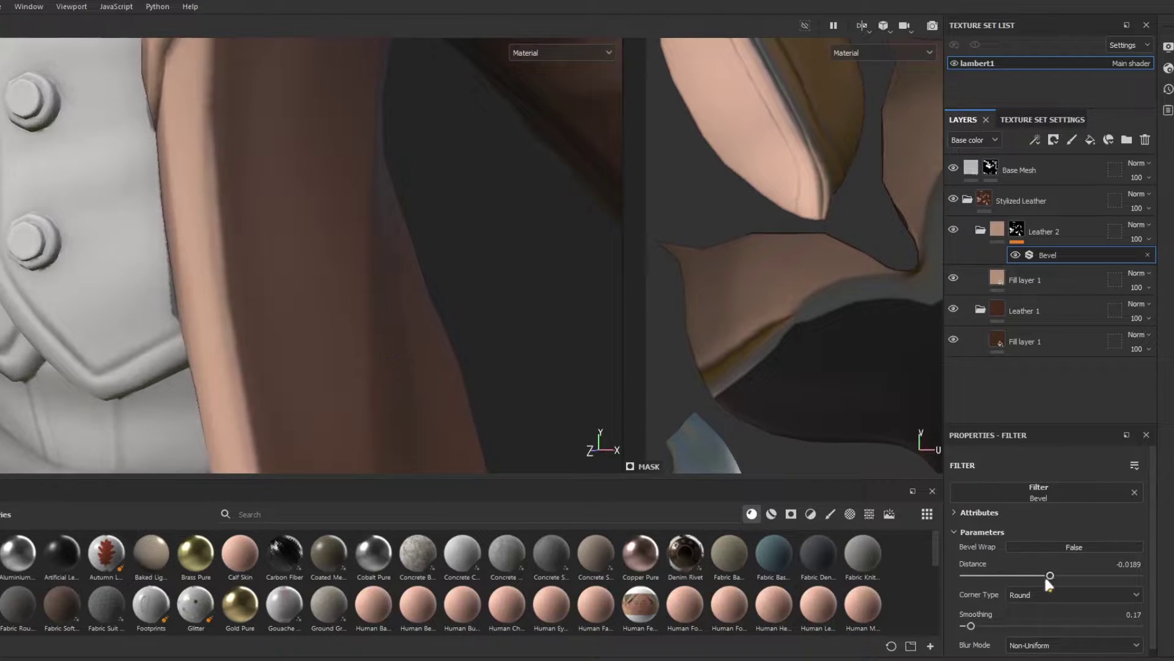
drag(1046, 578, 1049, 576)
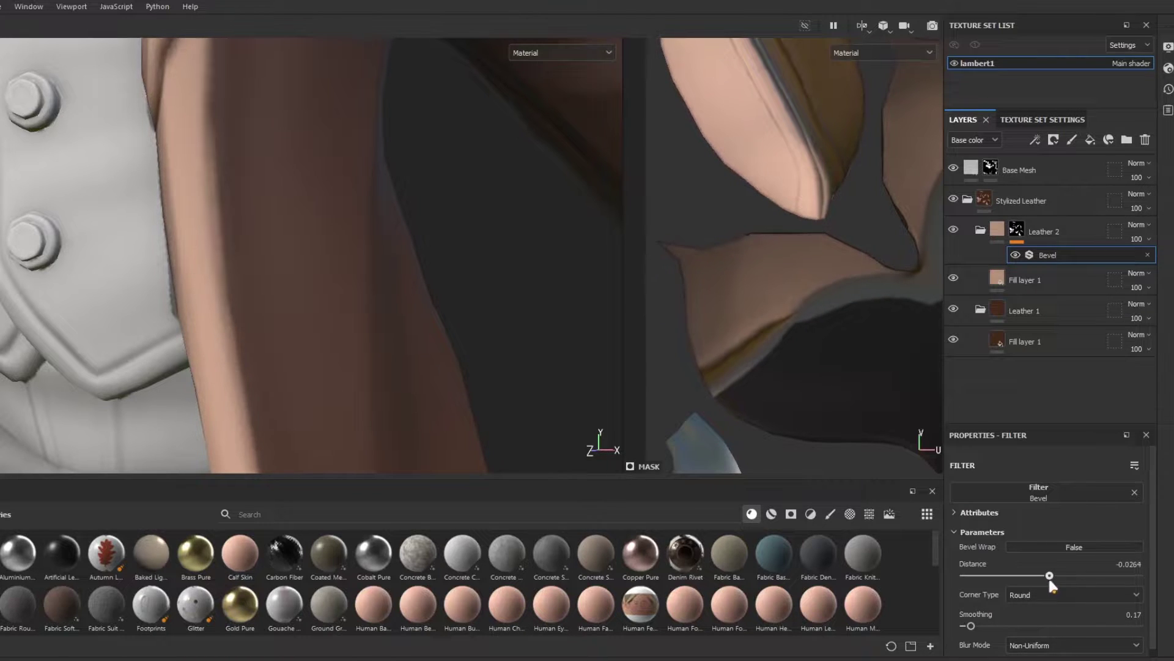
Add a second fill layer above Fill layer 1 in the Leather 1 folder, with only the color channel enabled.
scroll(369, 276, down, 8)
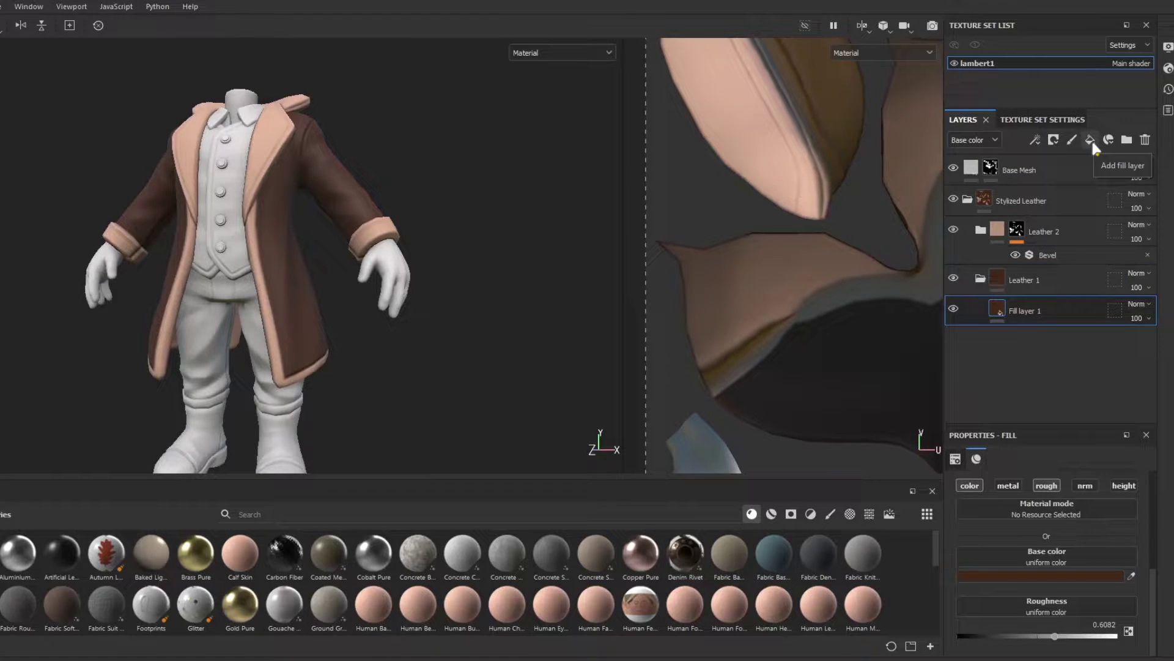
click(1090, 139)
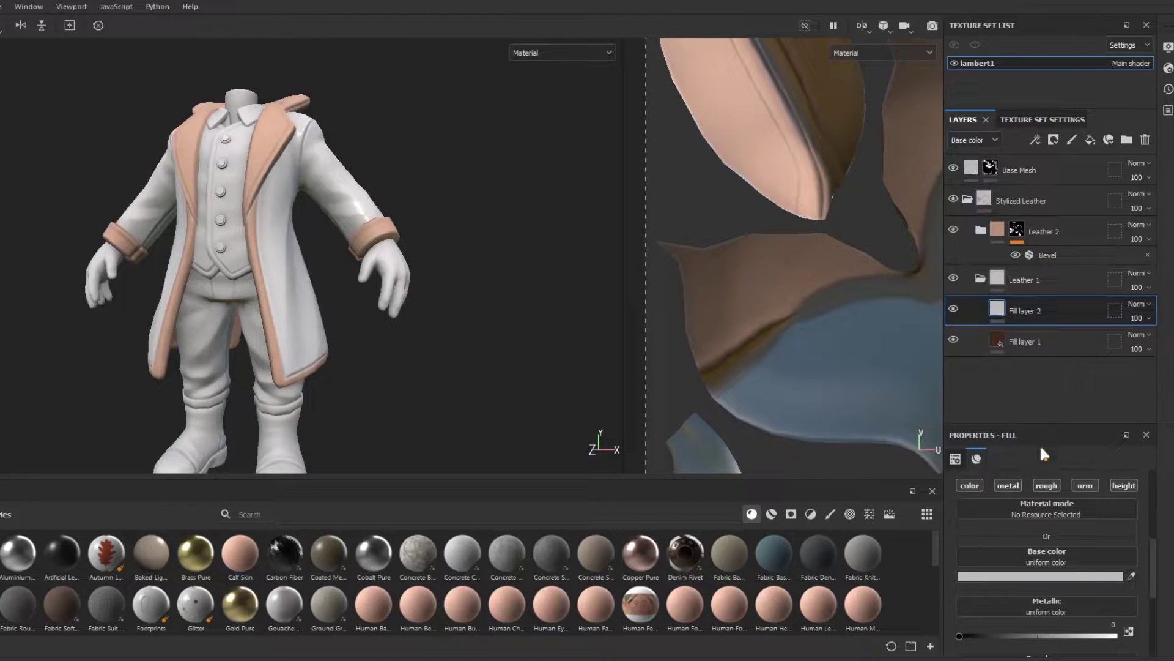
click(1013, 485)
click(1046, 485)
click(1080, 486)
click(1121, 486)
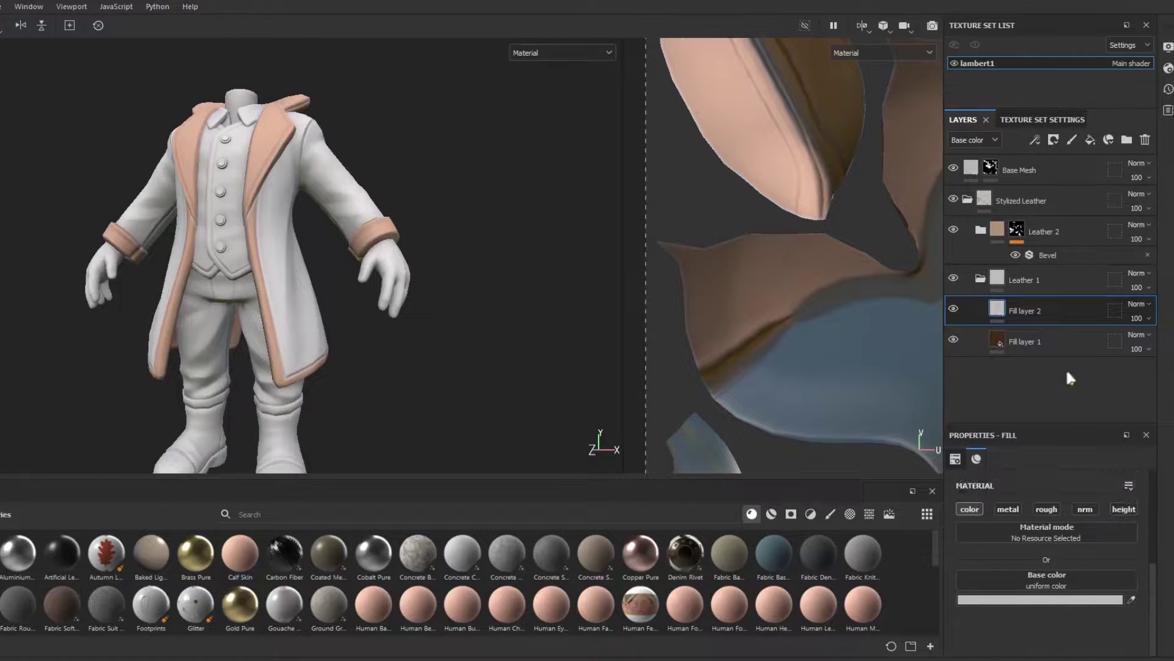
Add a black mask with a generator to Fill layer 2 in the Leather 1 folder.
right_click(1058, 309)
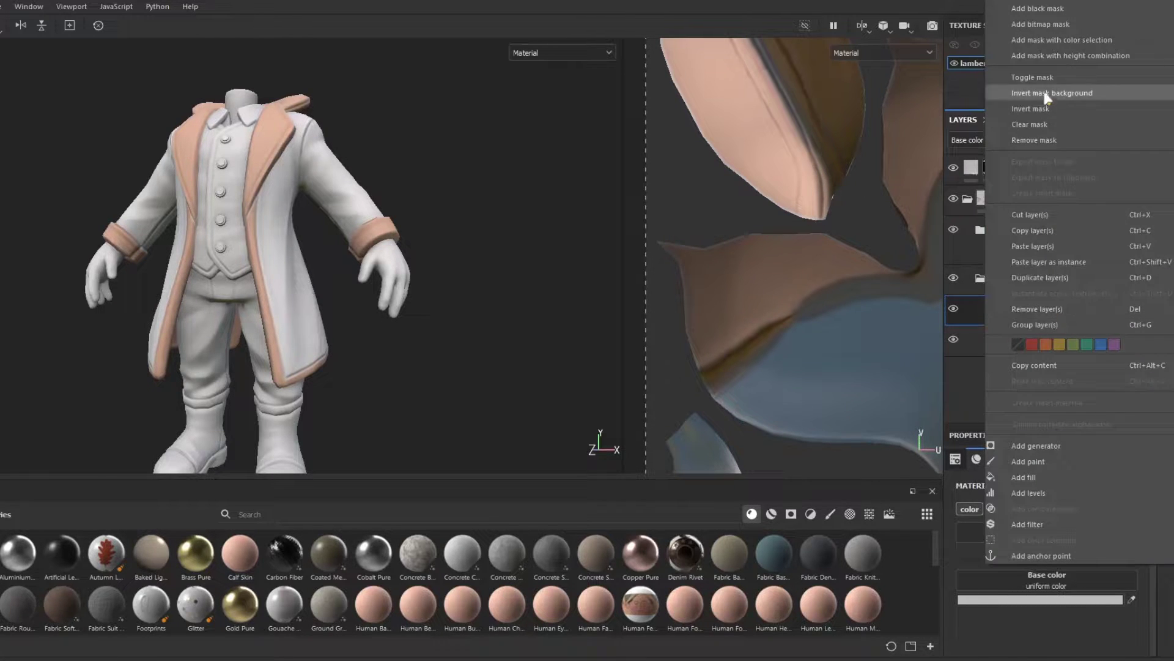
click(1040, 8)
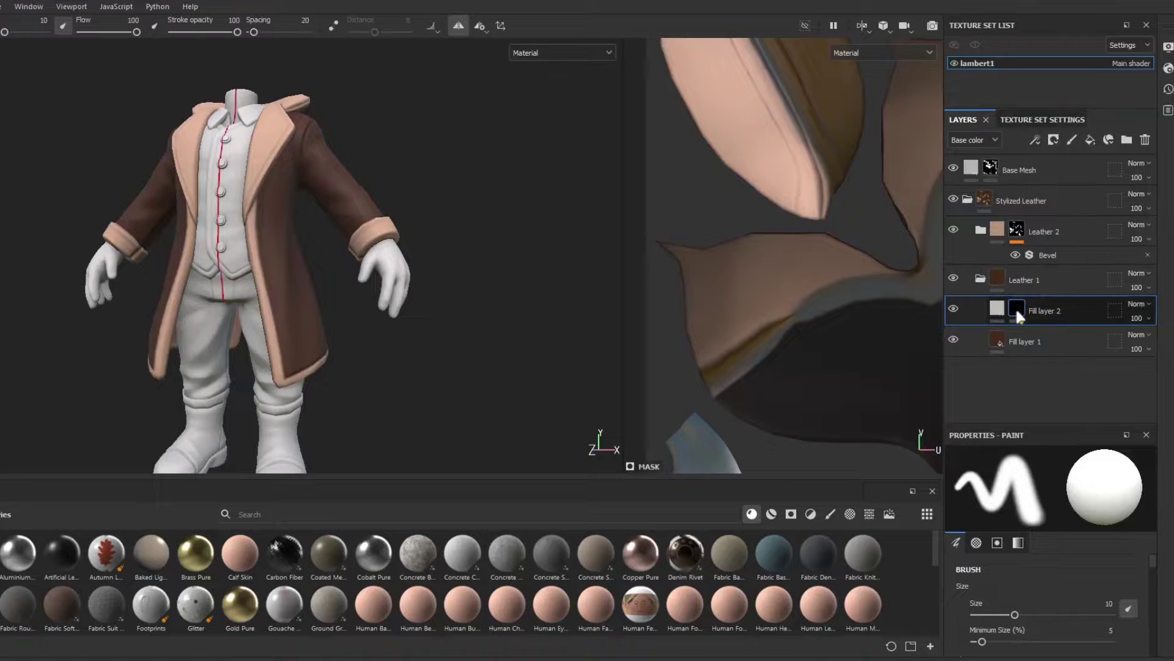
right_click(1015, 307)
click(1036, 405)
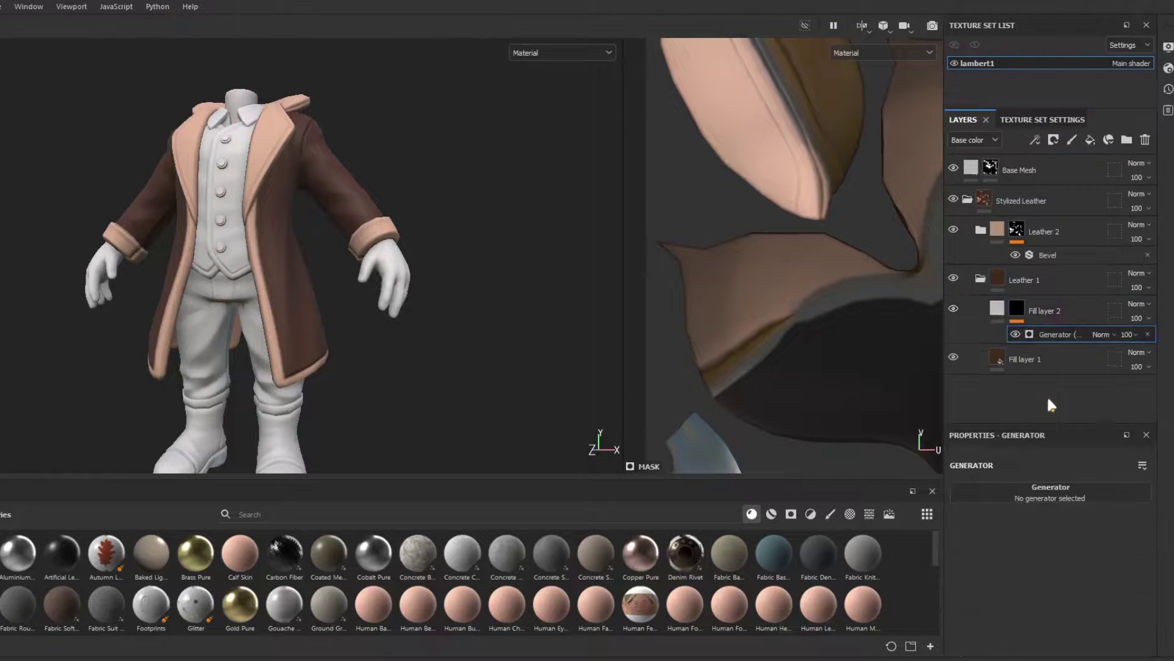
Use the 3D Linear Gradient generator on Fill layer 2's mask, with Invert set to True and Balance 0.64.
click(1044, 489)
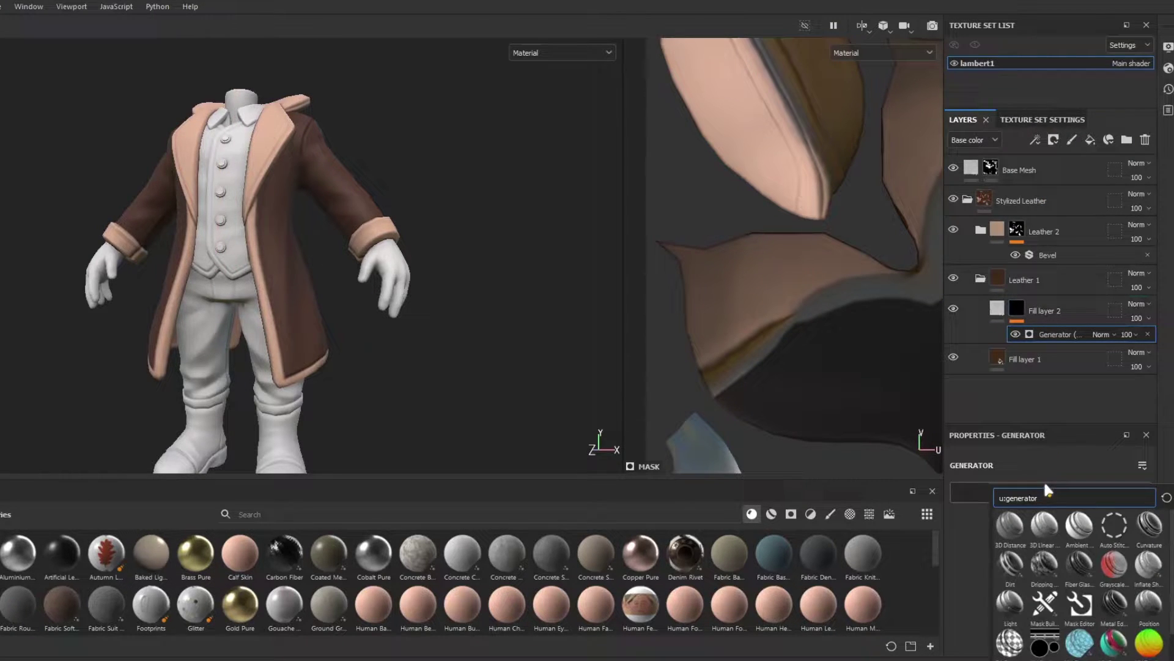
click(1050, 527)
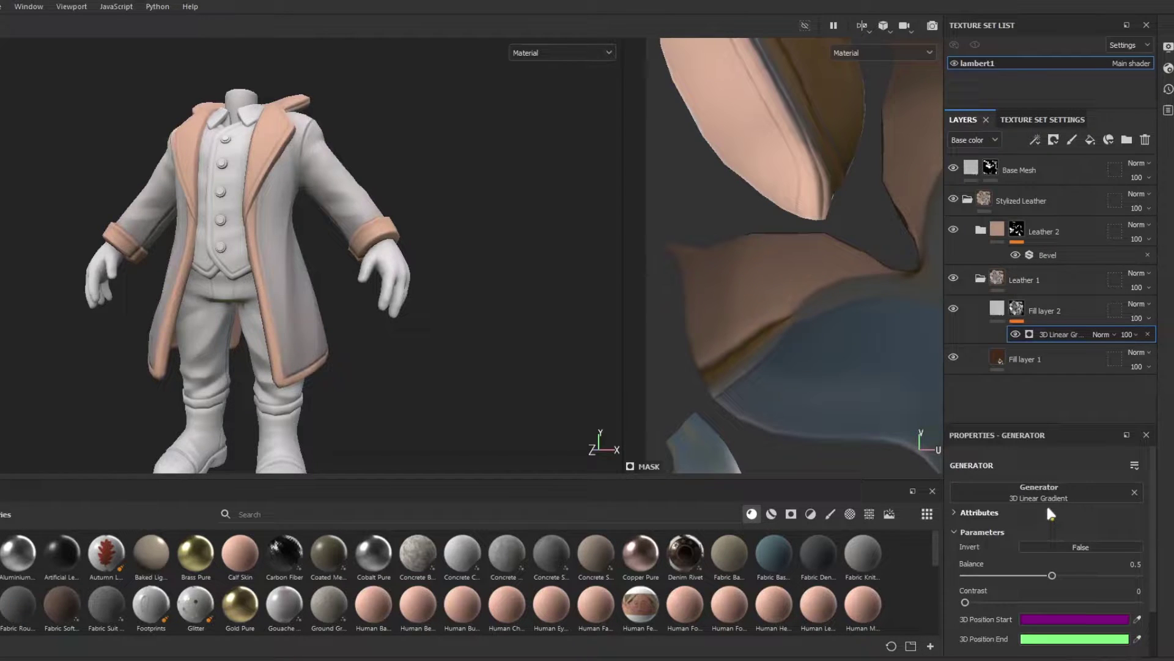
mouse_move(1052, 580)
mouse_down()
mouse_move(1006, 580)
mouse_move(1075, 578)
mouse_up()
click(1051, 546)
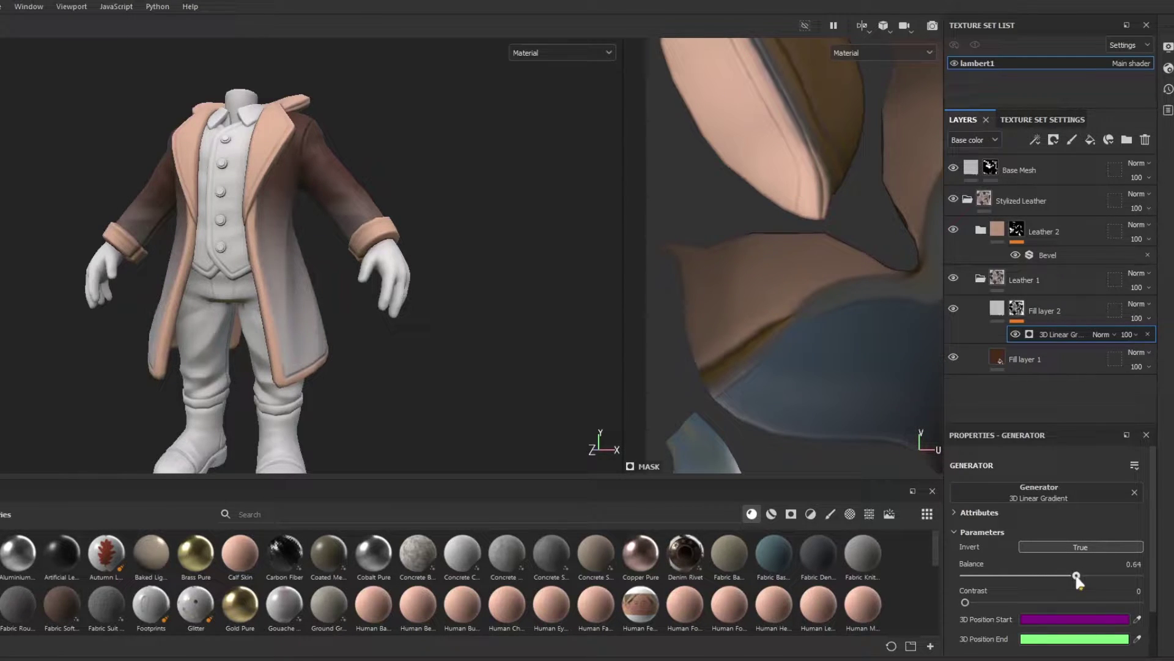
Set Fill layer 2's base color to a near-black brown, about 070301.
click(1001, 309)
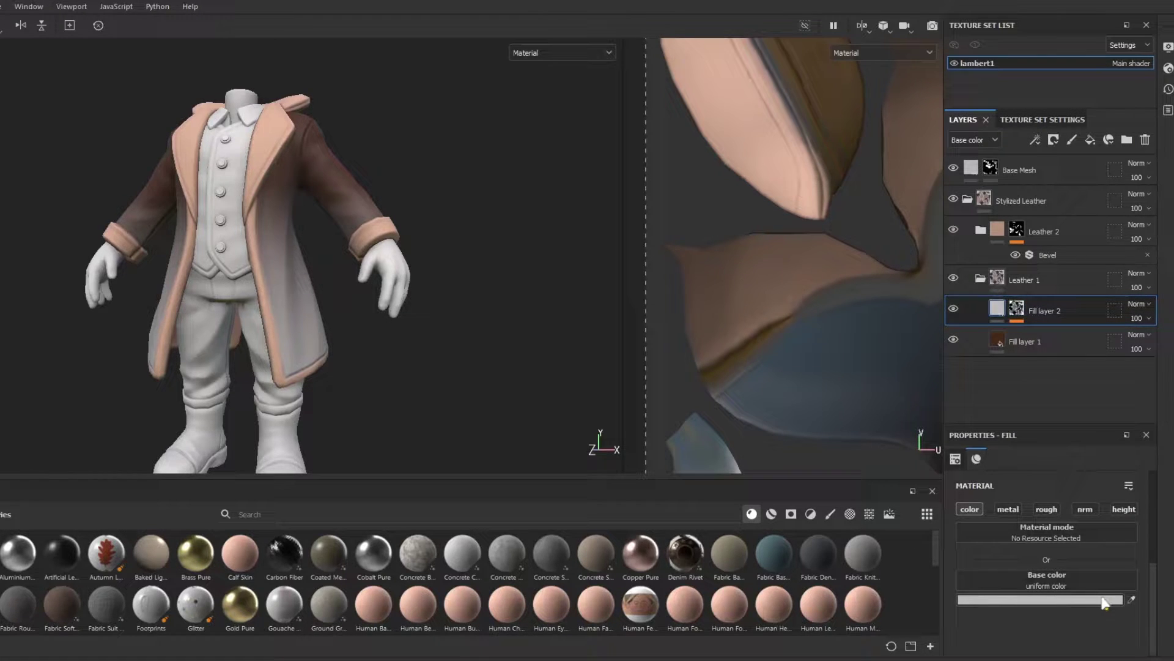
click(994, 333)
click(1067, 602)
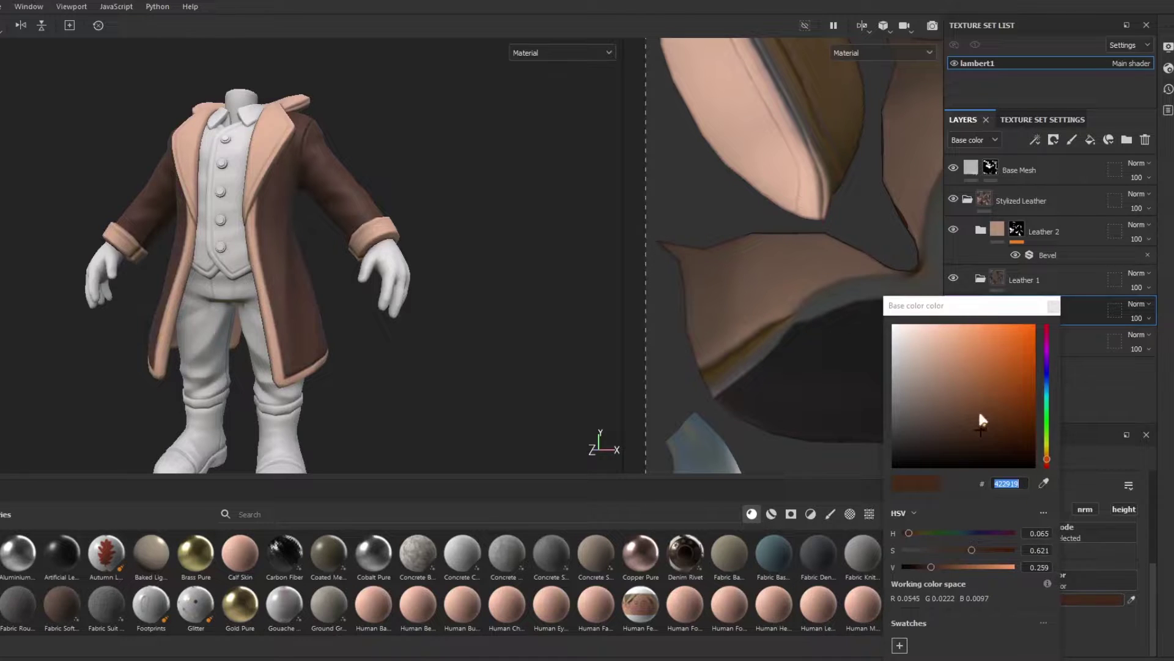
click(1012, 435)
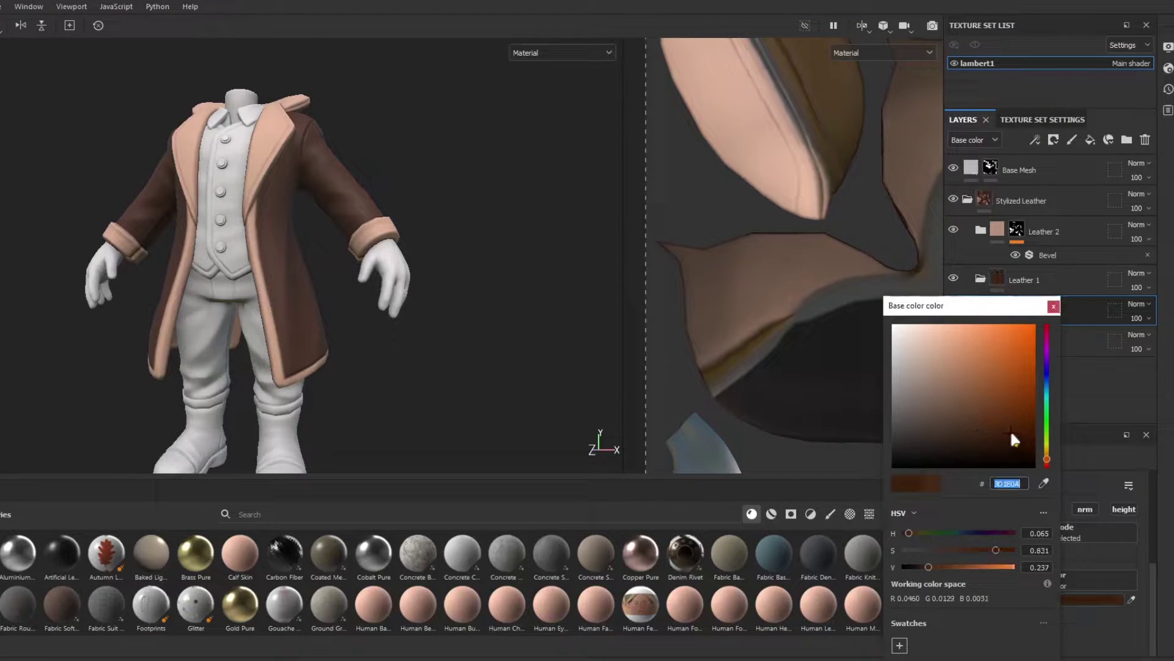
drag(1045, 455, 1048, 455)
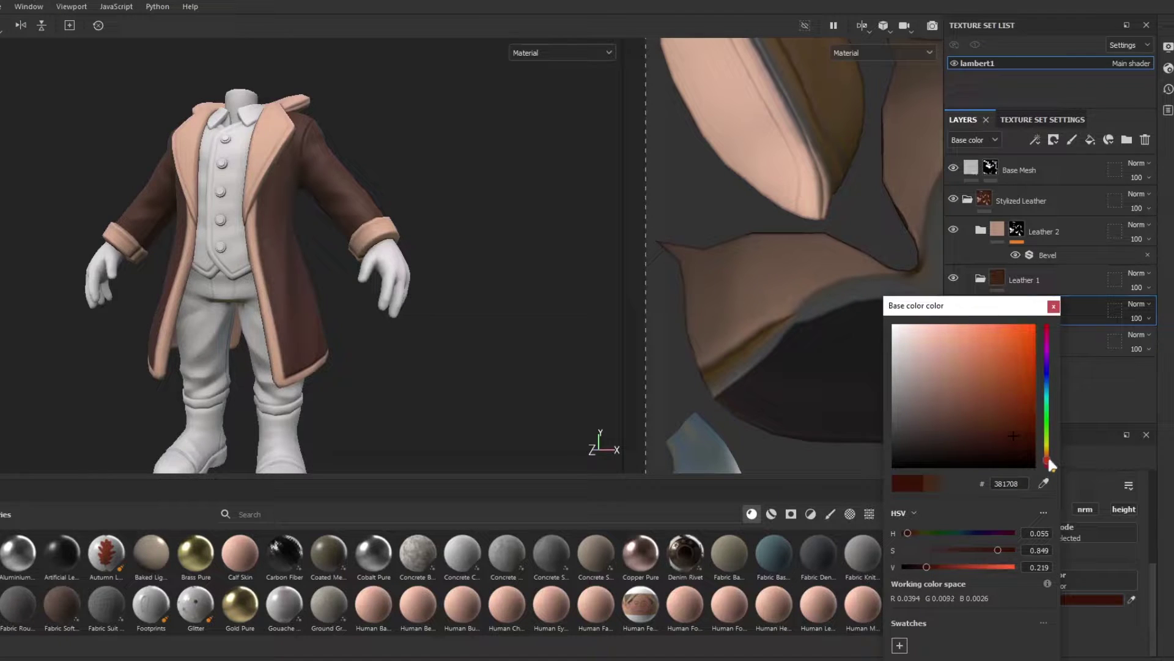
click(967, 439)
drag(968, 439, 1012, 465)
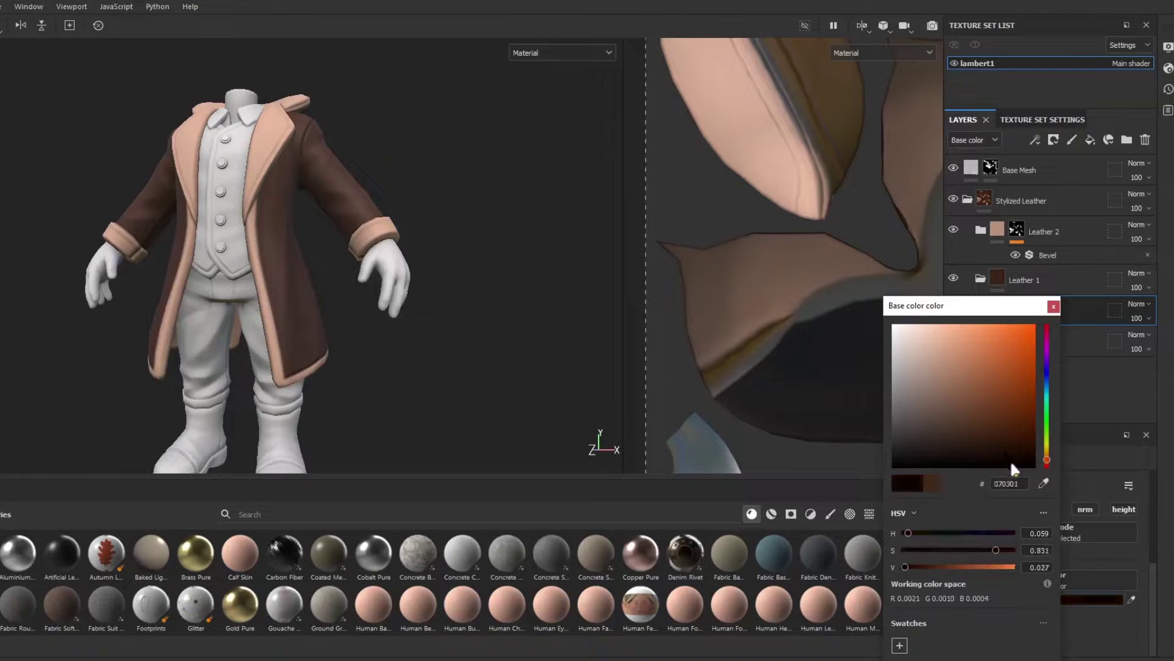
click(1053, 305)
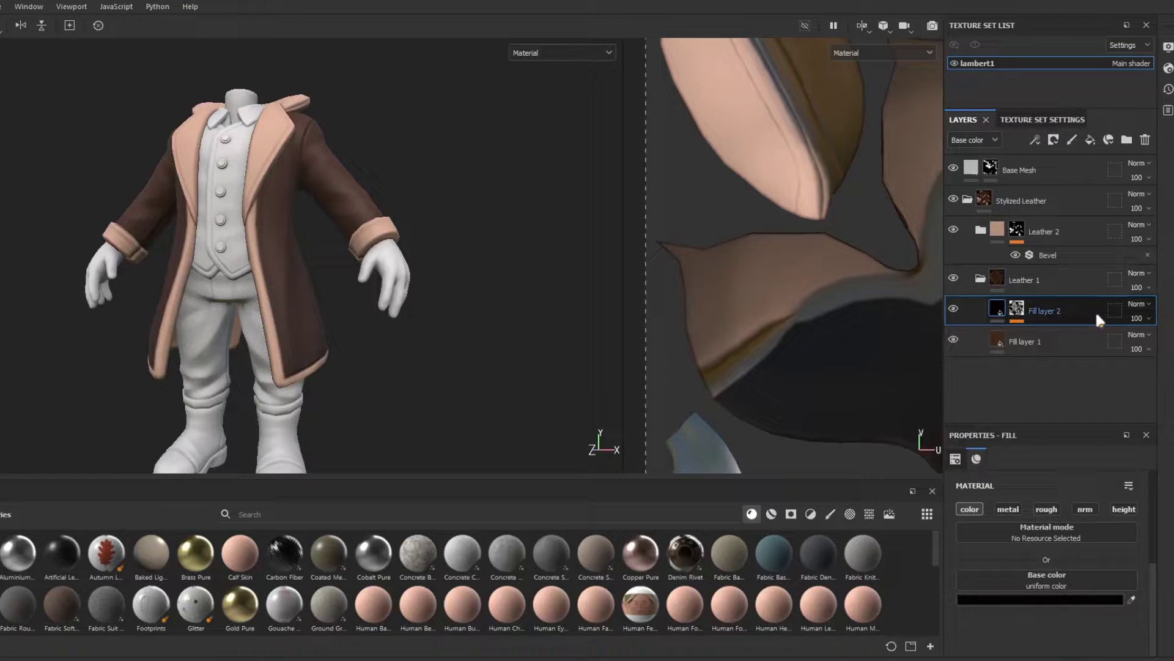
Show only the base color in the viewport and examine the dark gradient on the coat.
alt+drag(455, 237, 505, 101)
click(548, 51)
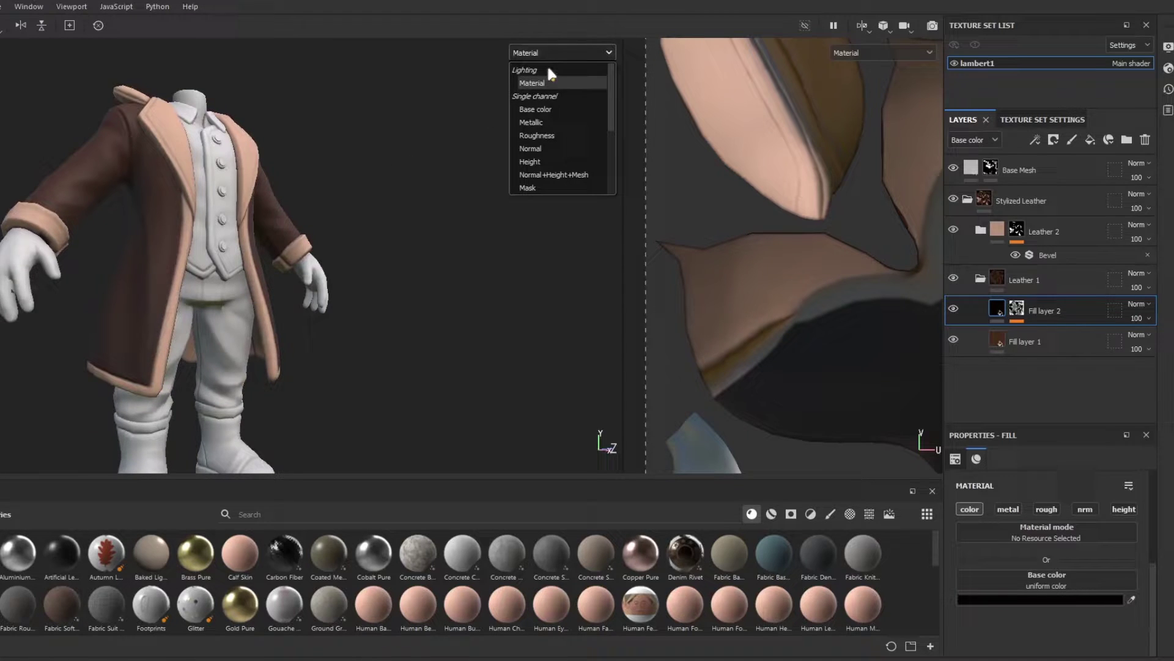
click(551, 108)
alt+drag(384, 234, 91, 245)
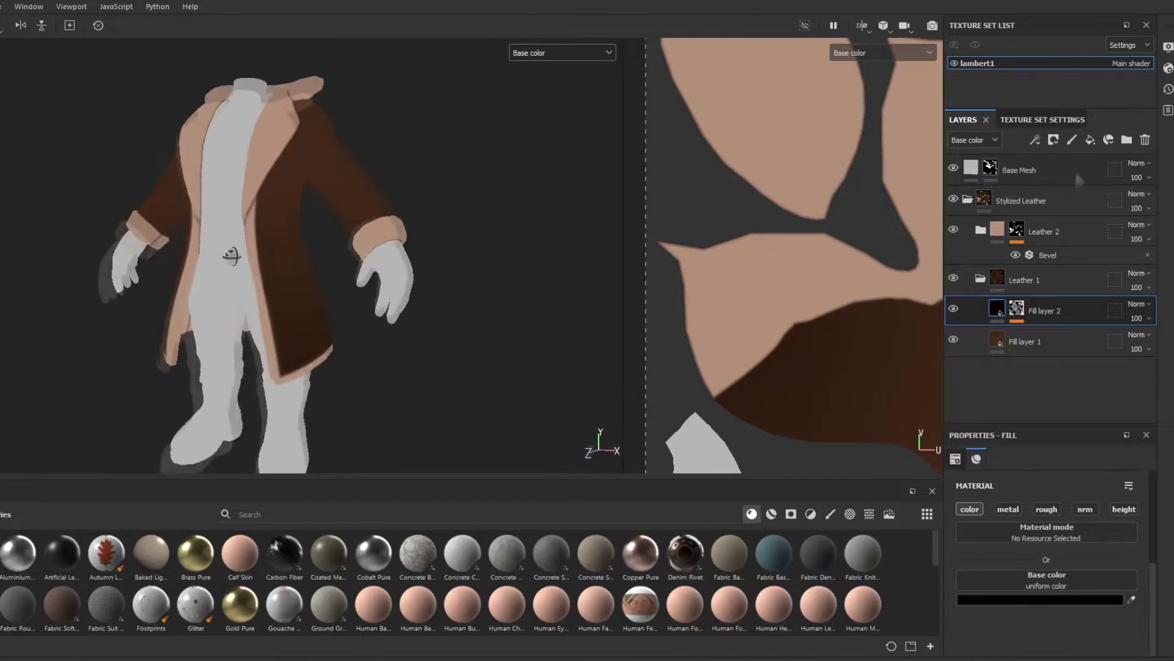
Add a fill layer above Fill layer 2 in the Leather 1 folder, with only the color channel enabled.
click(1090, 140)
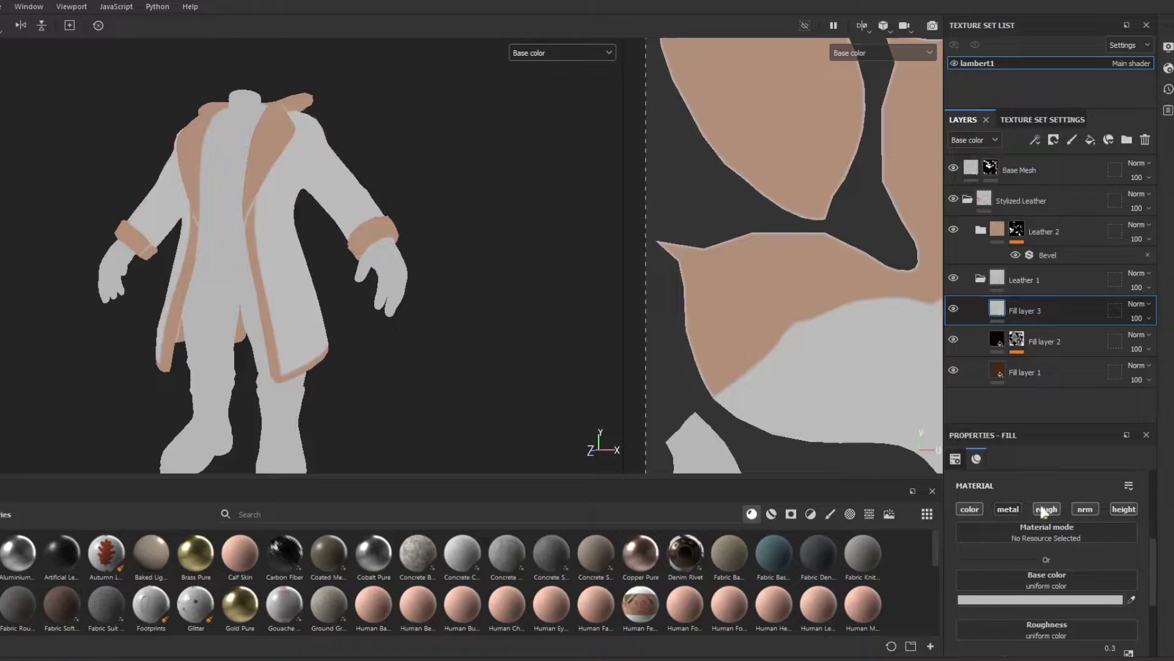
click(1085, 509)
click(1085, 509)
click(1121, 509)
Add a black mask to Fill layer 3 and give it an Ambient Occlusion generator.
right_click(1049, 309)
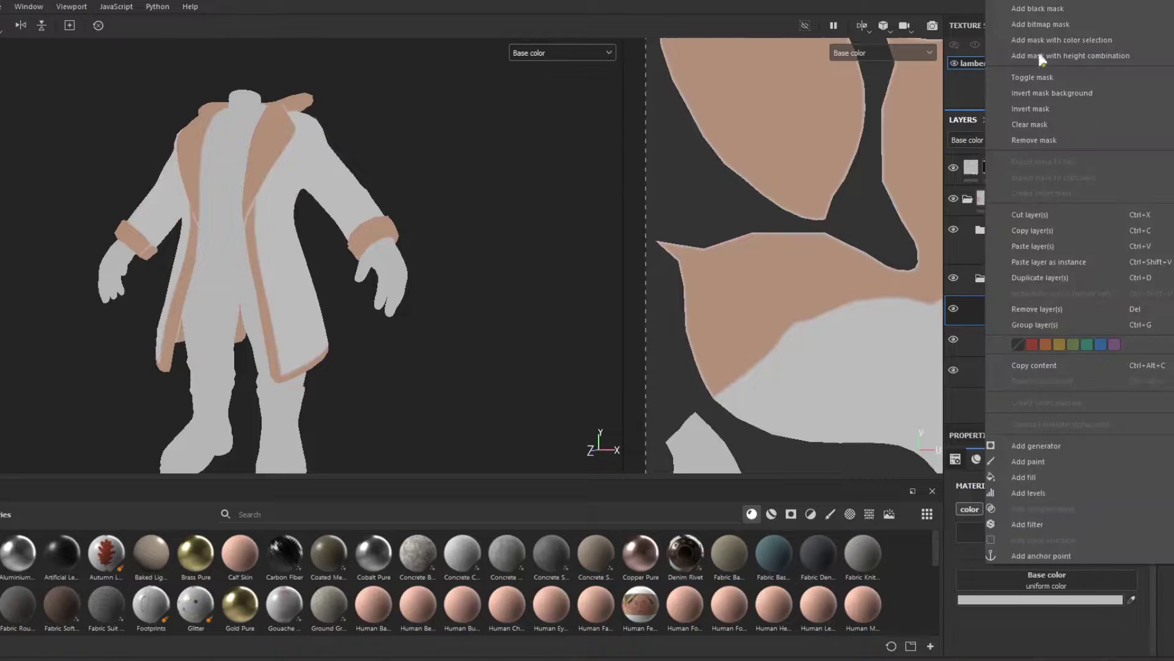
click(1047, 10)
right_click(1017, 303)
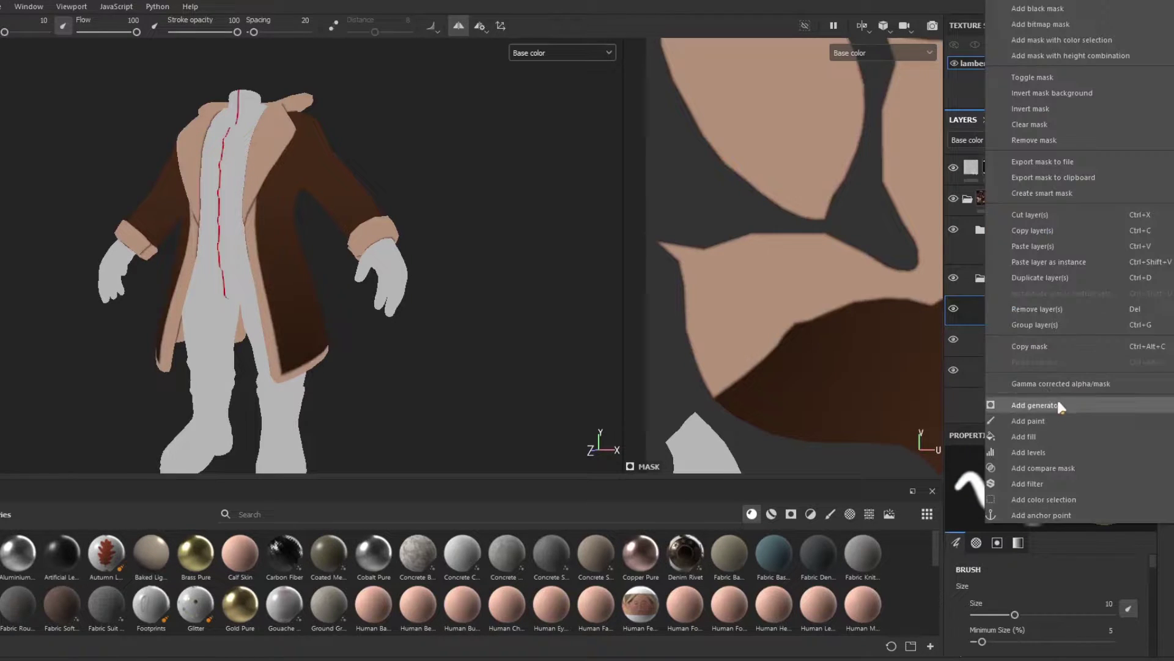
click(1060, 404)
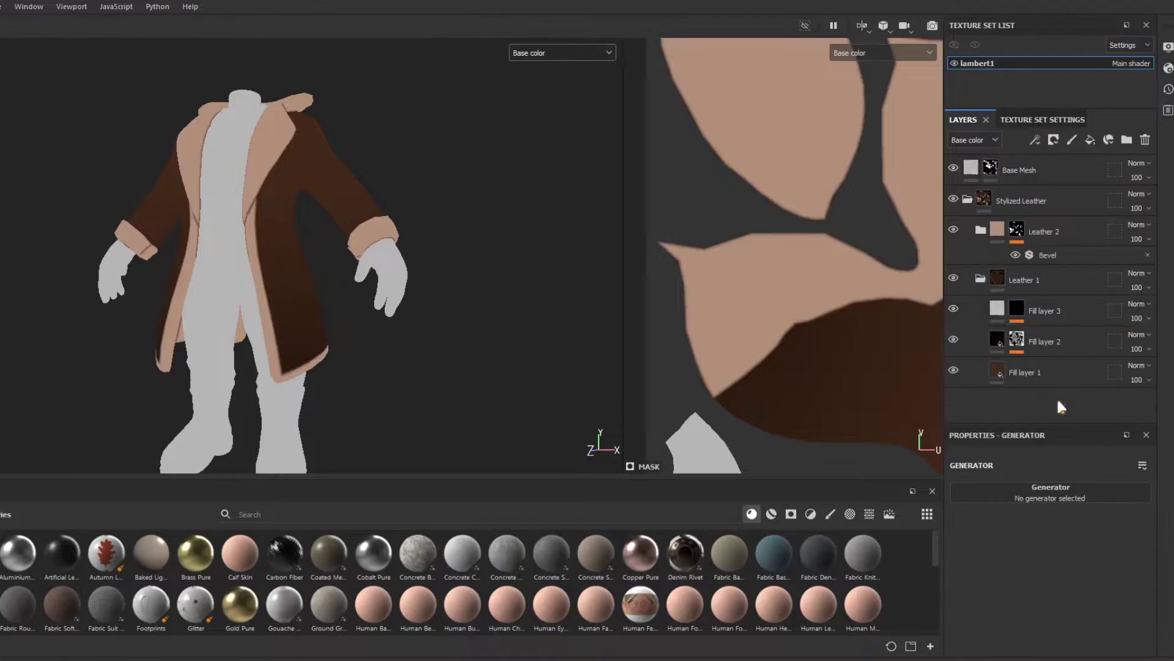
click(1080, 486)
click(1080, 526)
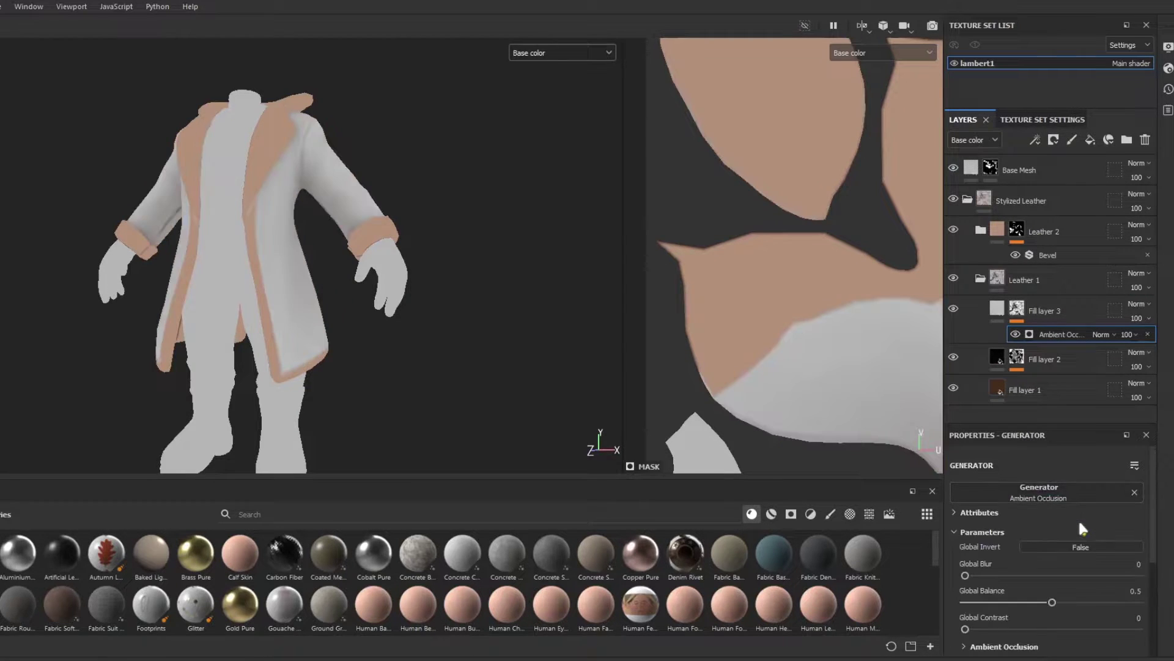
Clear and reapply the Ambient Occlusion generator on Fill layer 3's mask, and set Global Invert to True.
scroll(366, 288, up, 5)
scroll(353, 279, down, 2)
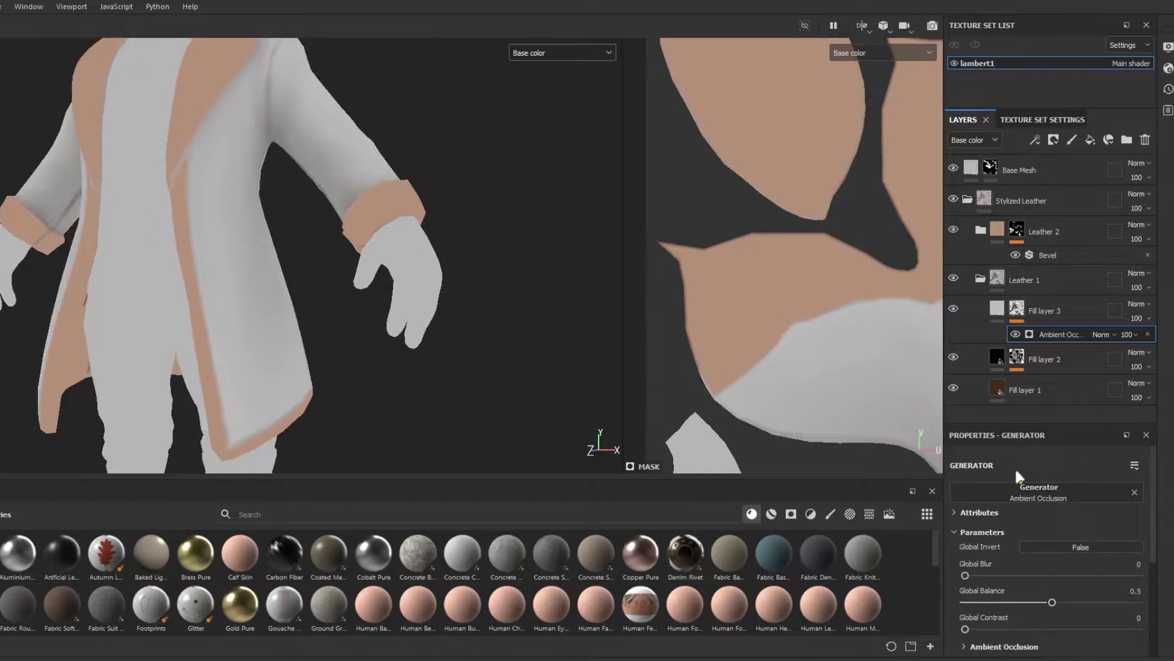
click(1135, 492)
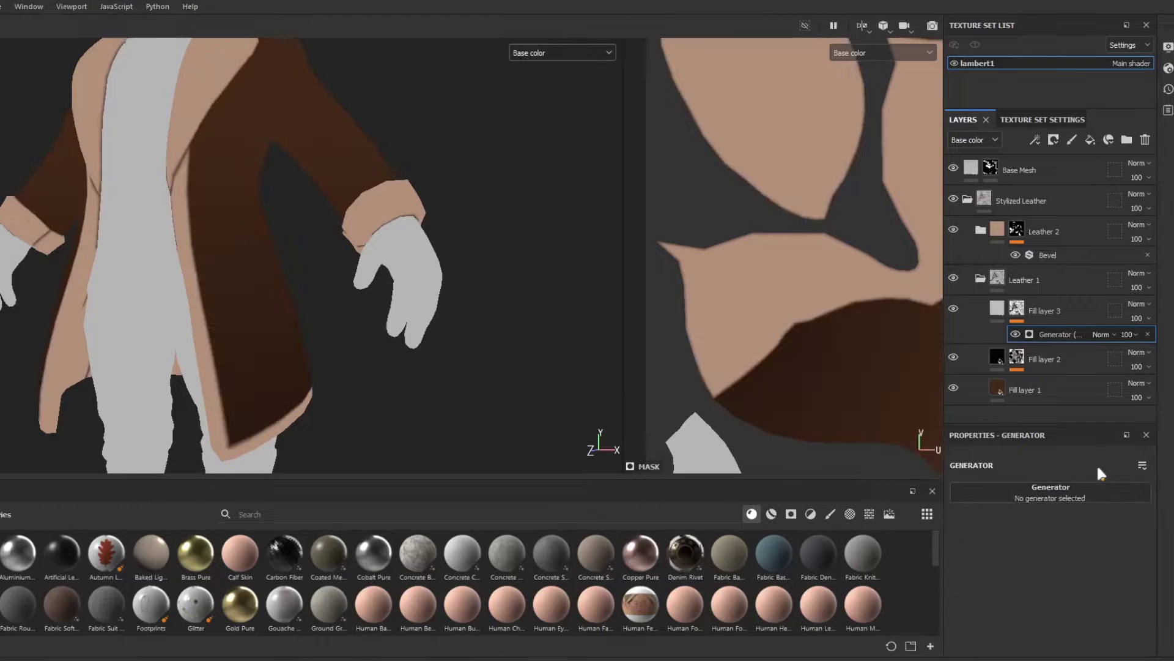
click(1066, 488)
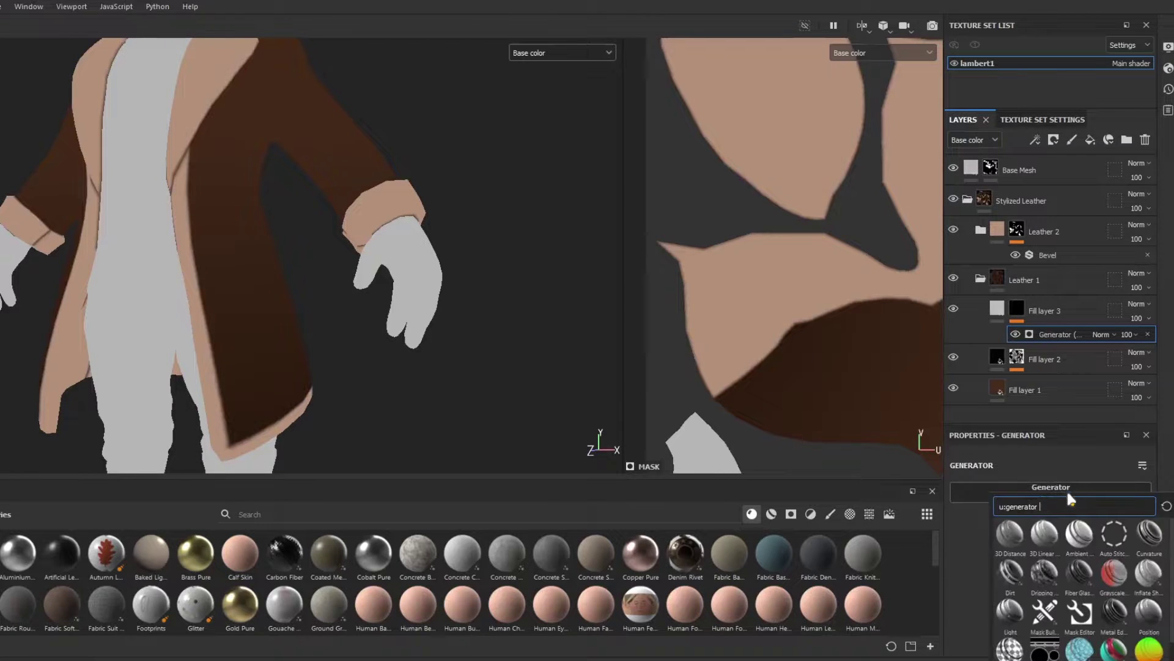
click(1080, 533)
alt+drag(386, 269, 429, 272)
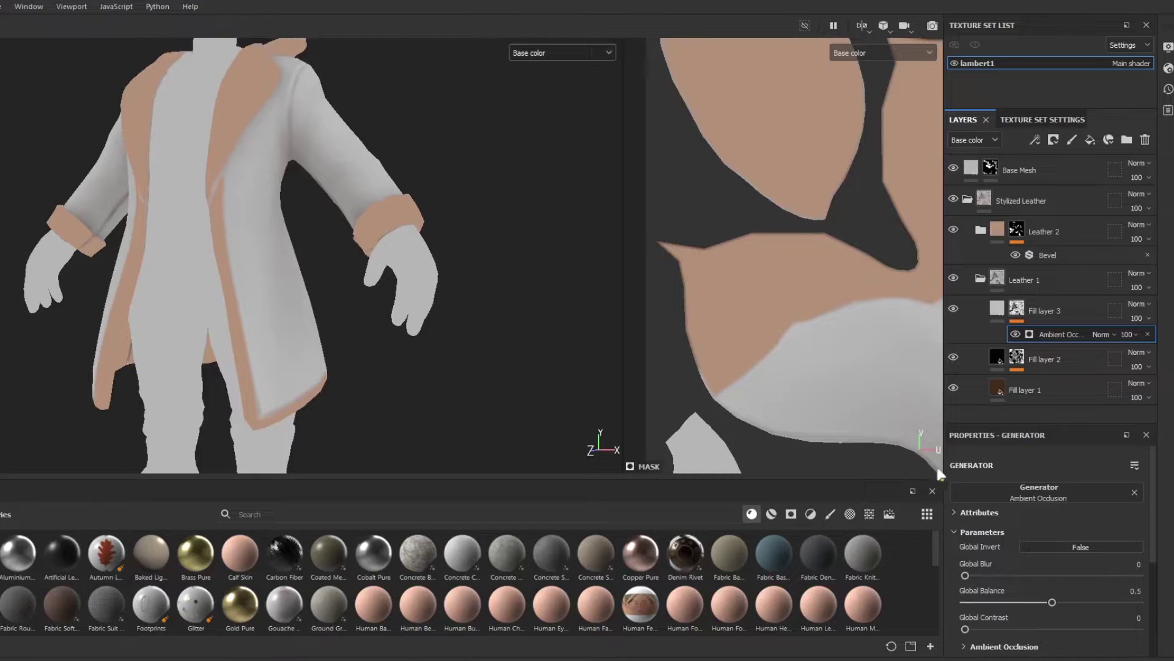
click(1046, 544)
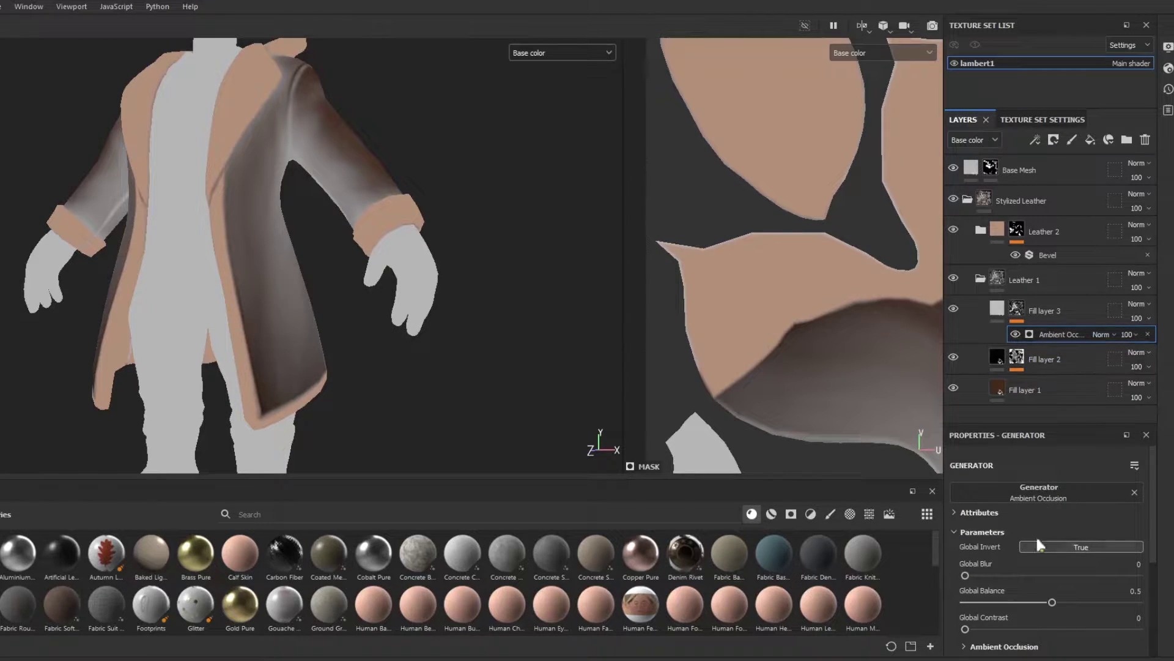
Set Fill layer 3's base color to a saturated violet, 5317CC.
click(997, 308)
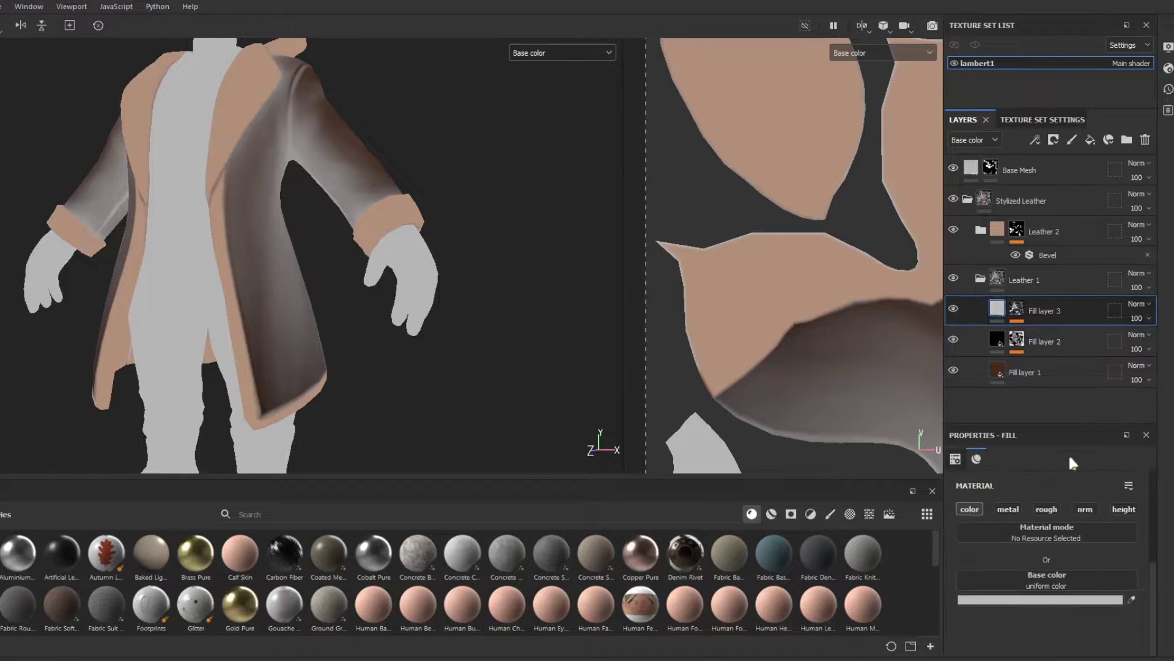
click(1100, 601)
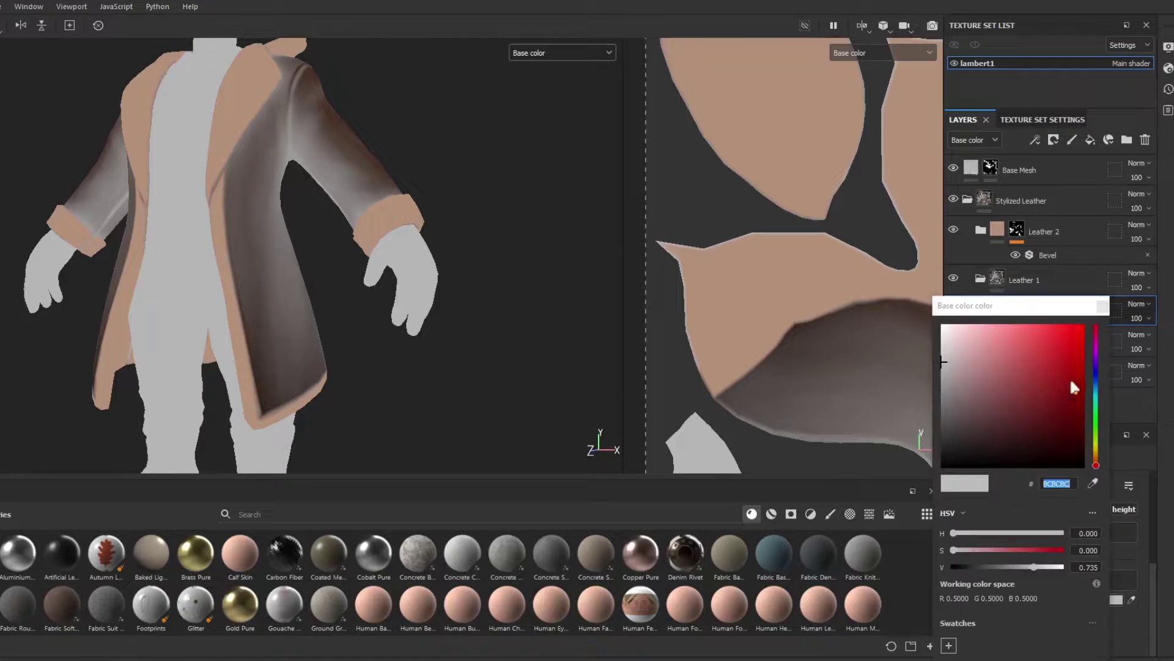
click(1096, 361)
click(1077, 352)
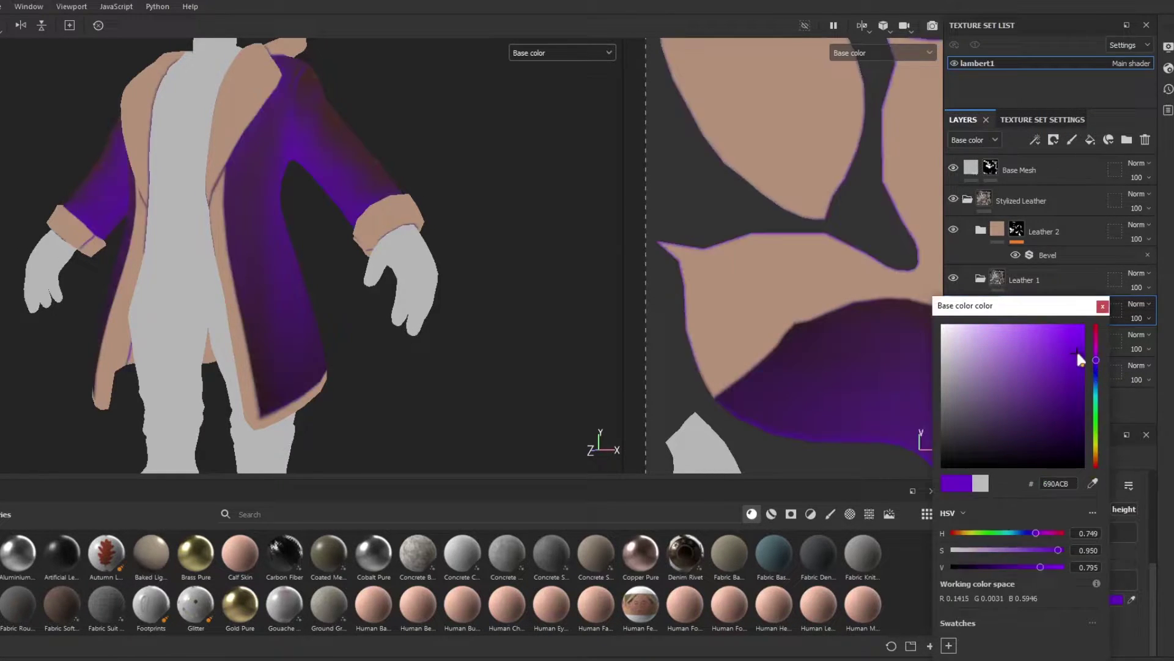
mouse_move(1079, 360)
mouse_down()
mouse_move(1070, 380)
mouse_move(1076, 357)
mouse_move(1099, 368)
mouse_up()
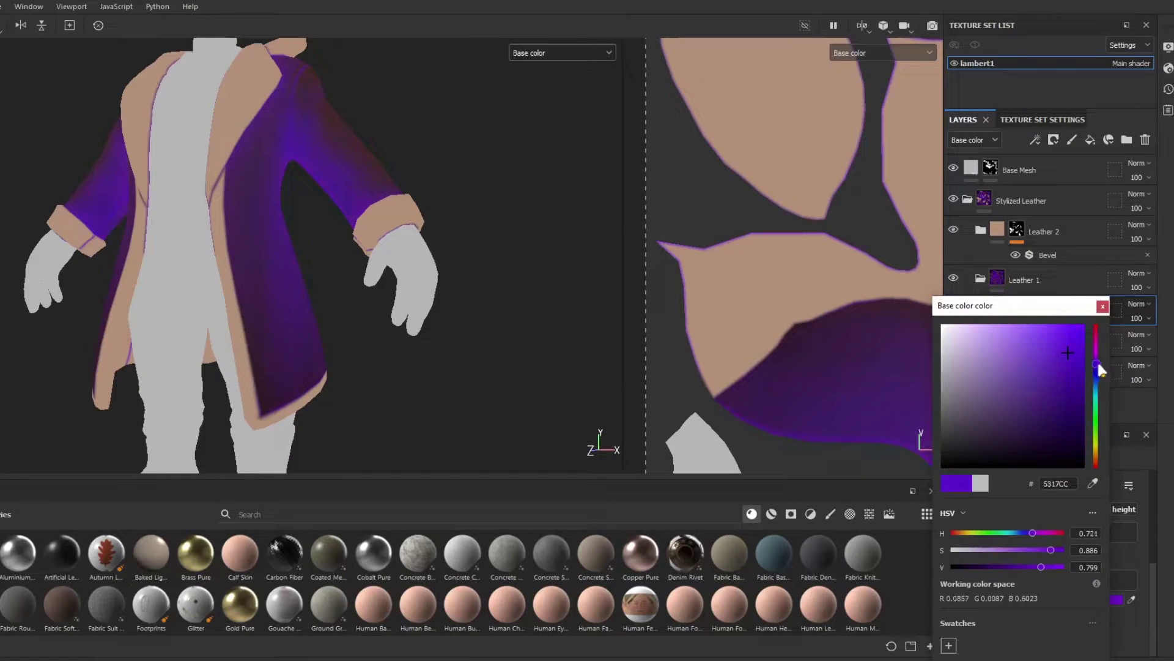
click(1102, 306)
Set Fill layer 3's blending mode to Multiply and check the shading on the shoulder and sleeve up close.
click(1133, 303)
click(1128, 34)
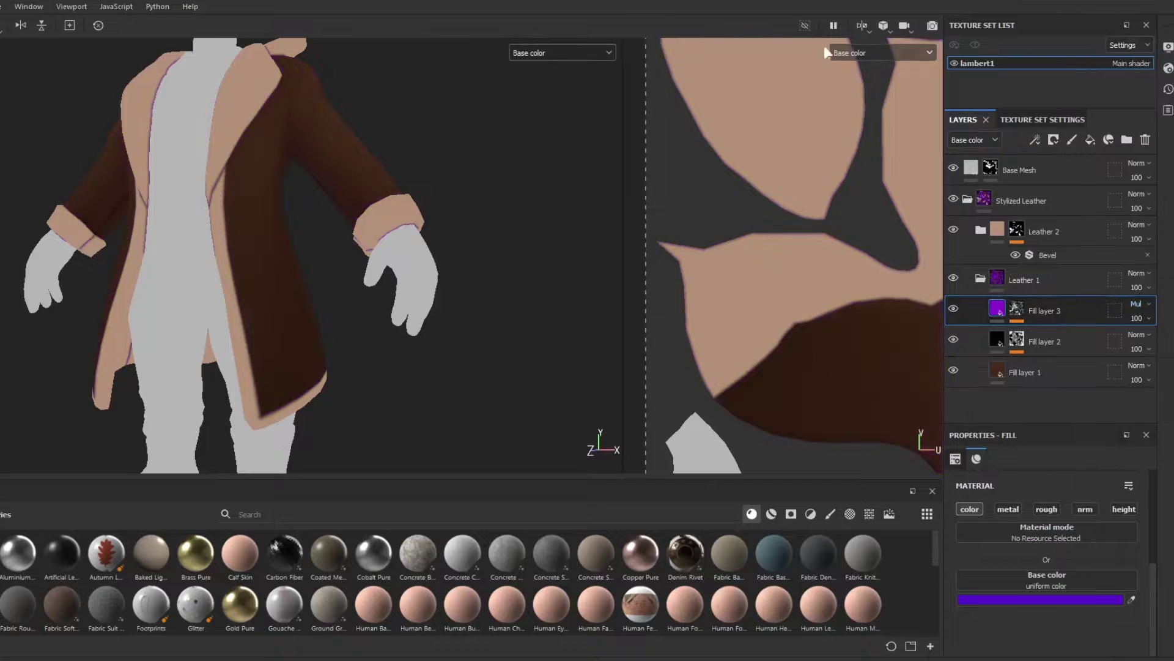
alt+right_drag(305, 86, 372, 166)
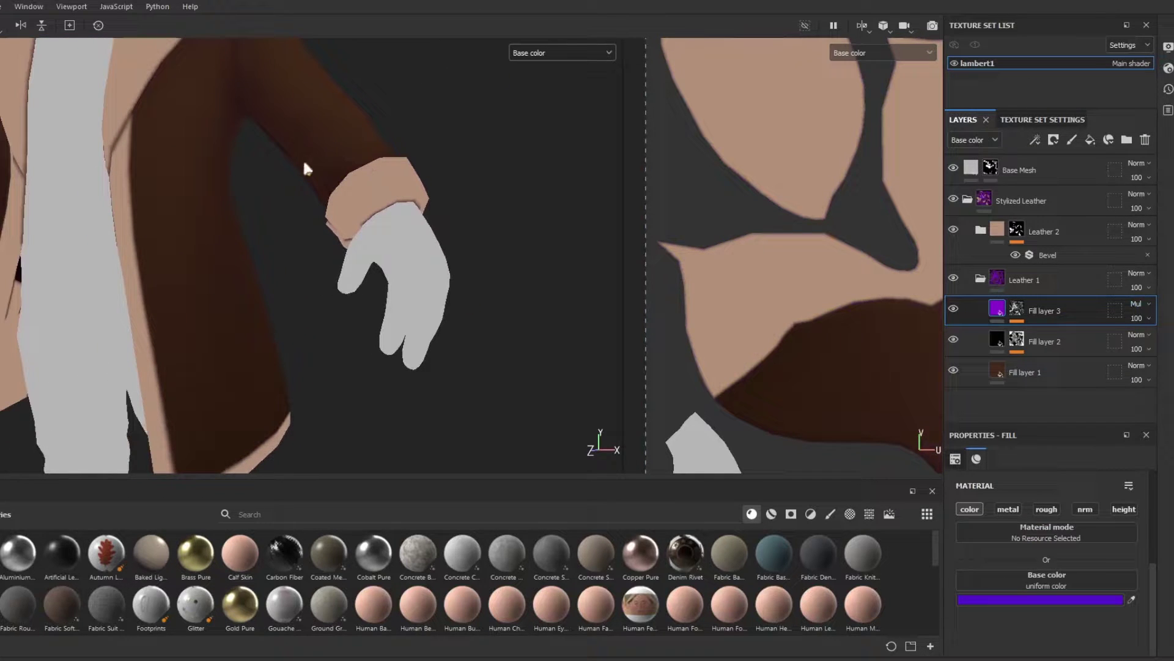
alt+middle_drag(304, 163, 414, 304)
alt+right_drag(415, 304, 370, 316)
alt+middle_drag(584, 364, 579, 307)
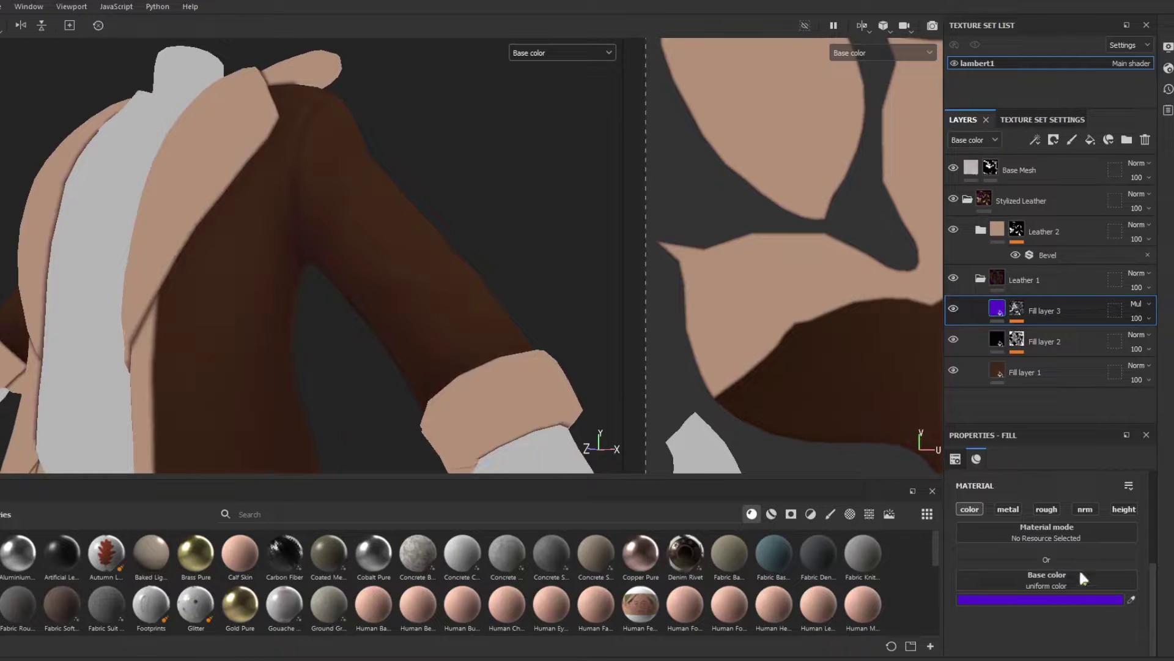
Brighten Fill layer 3's base color to violet 6A22FC and check the whole coat.
click(1089, 599)
drag(1042, 337, 1038, 322)
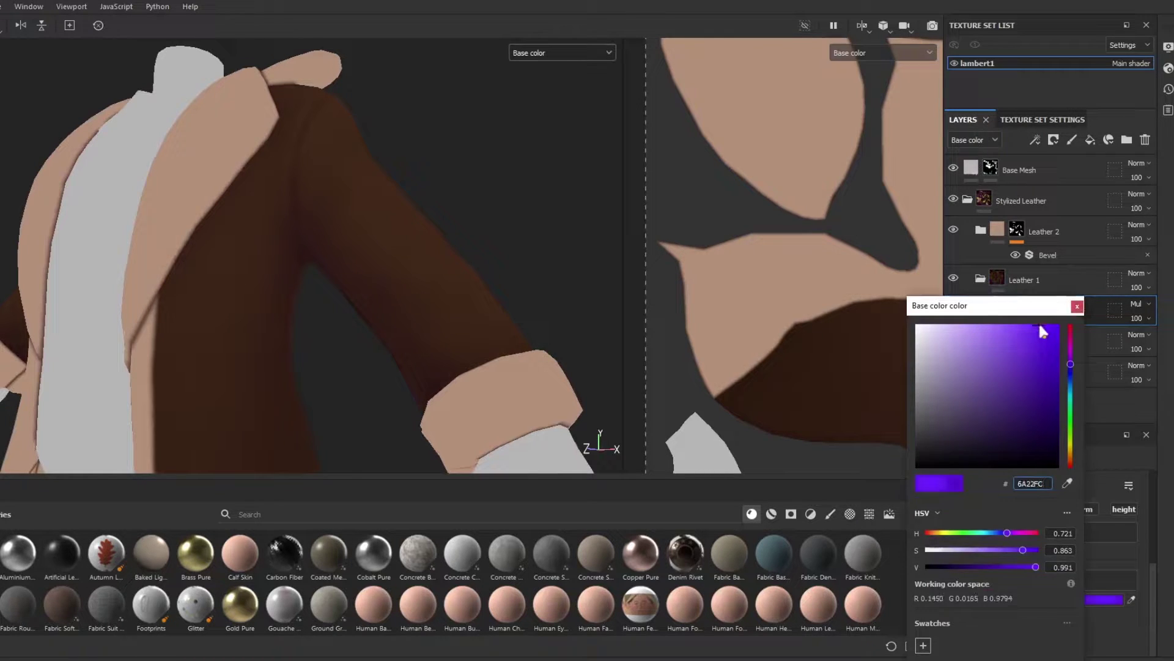
click(1076, 306)
alt+right_drag(275, 257, 222, 105)
alt+middle_drag(252, 287, 267, 166)
alt+drag(266, 161, 275, 276)
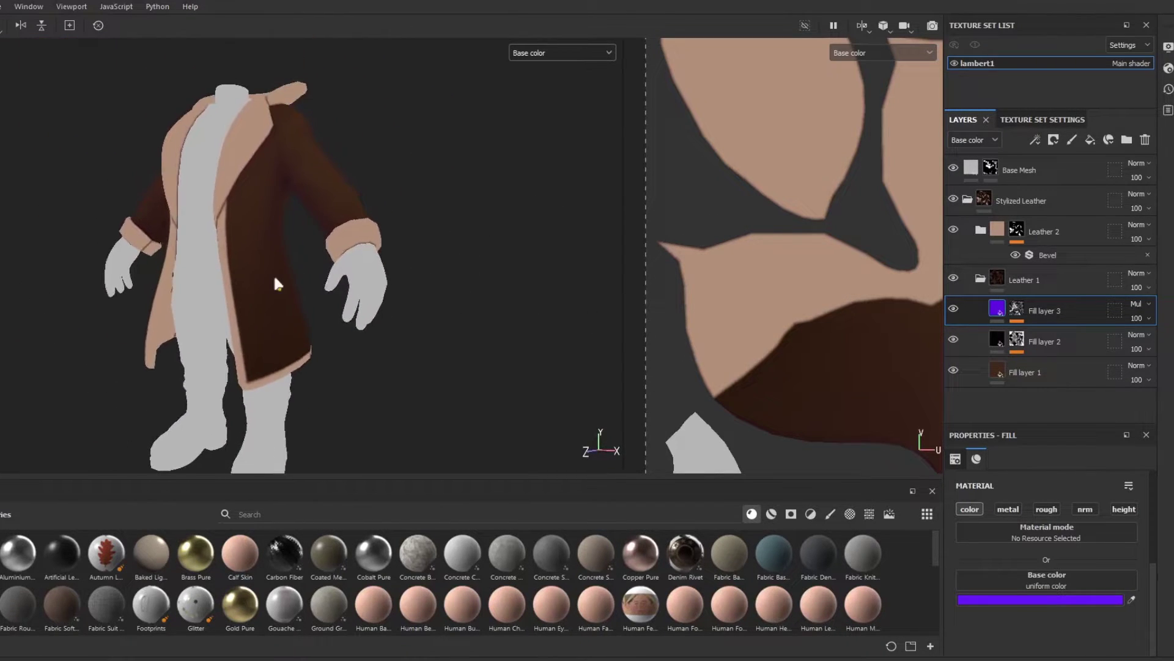
Add a fill layer above Fill layer 3 in the Leather 1 folder, with only the color channel enabled.
click(1090, 140)
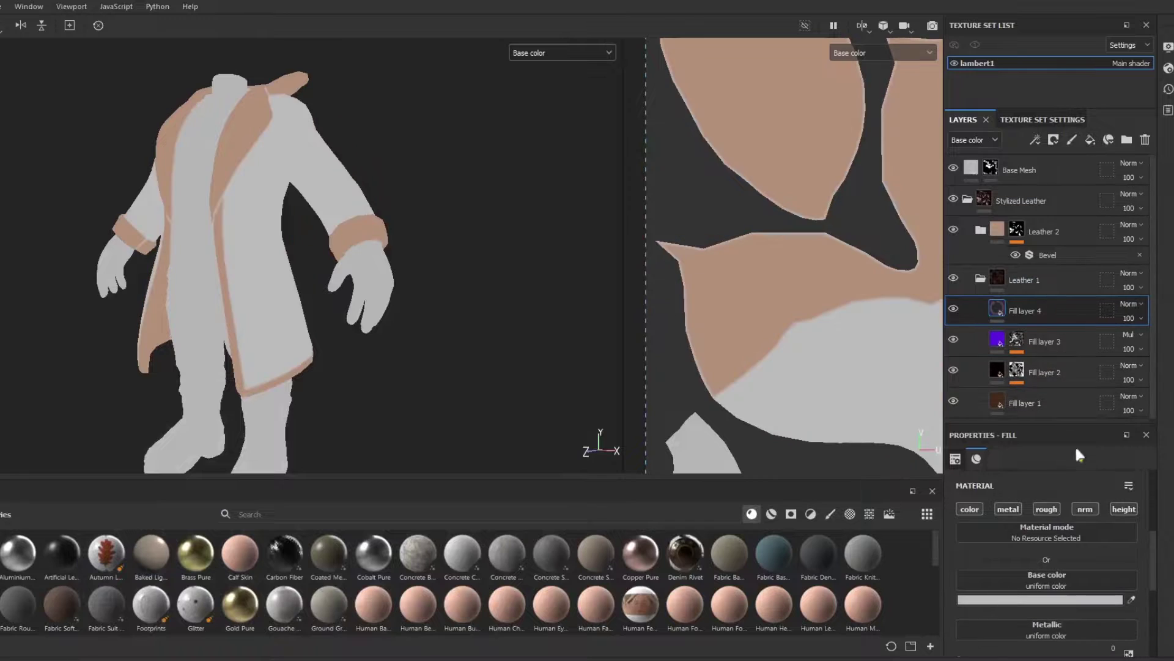
click(1045, 510)
click(1125, 510)
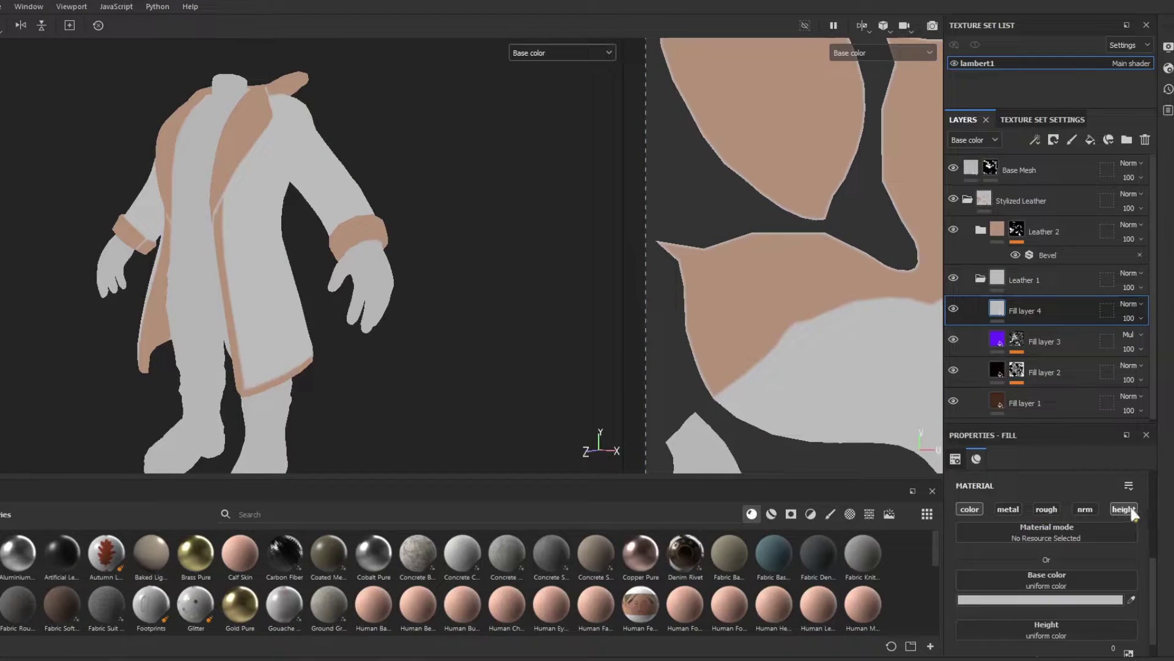
Add a black mask to Fill layer 4 and drive it with a Light generator.
right_click(1015, 310)
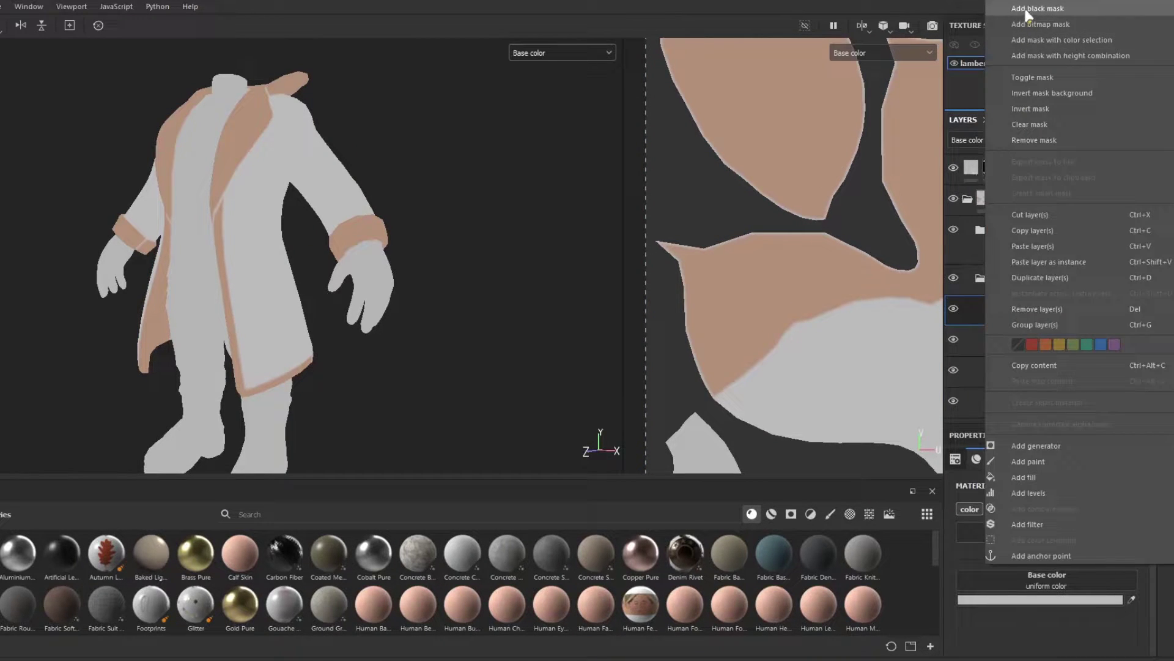
click(1028, 9)
right_click(1022, 299)
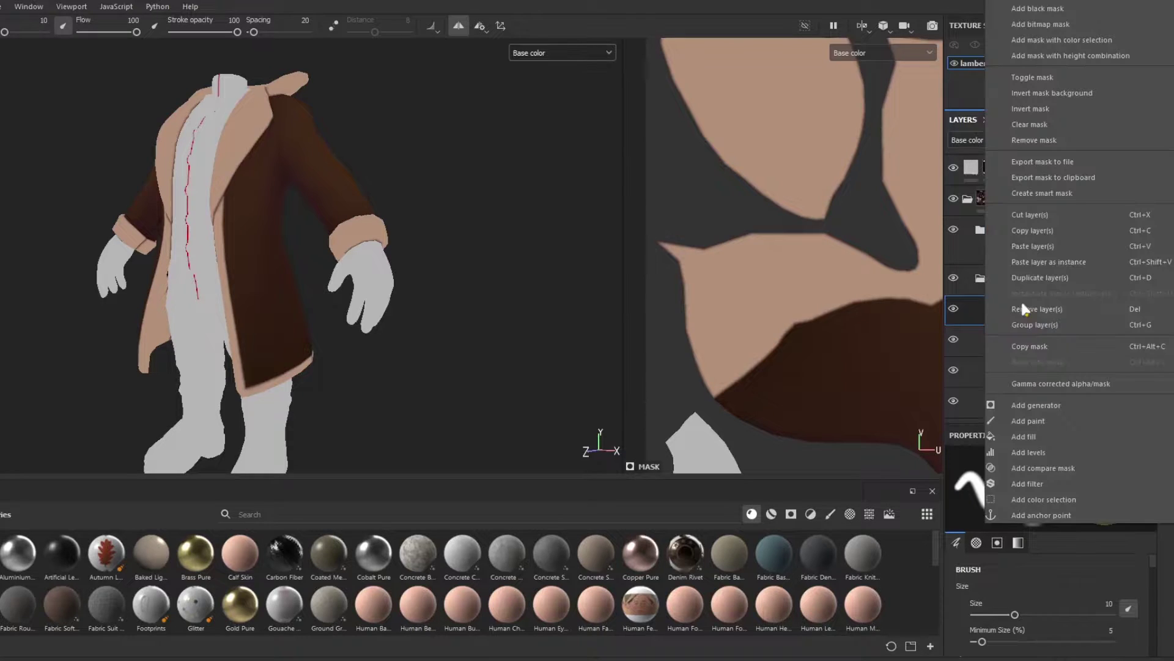
click(1036, 405)
click(1073, 487)
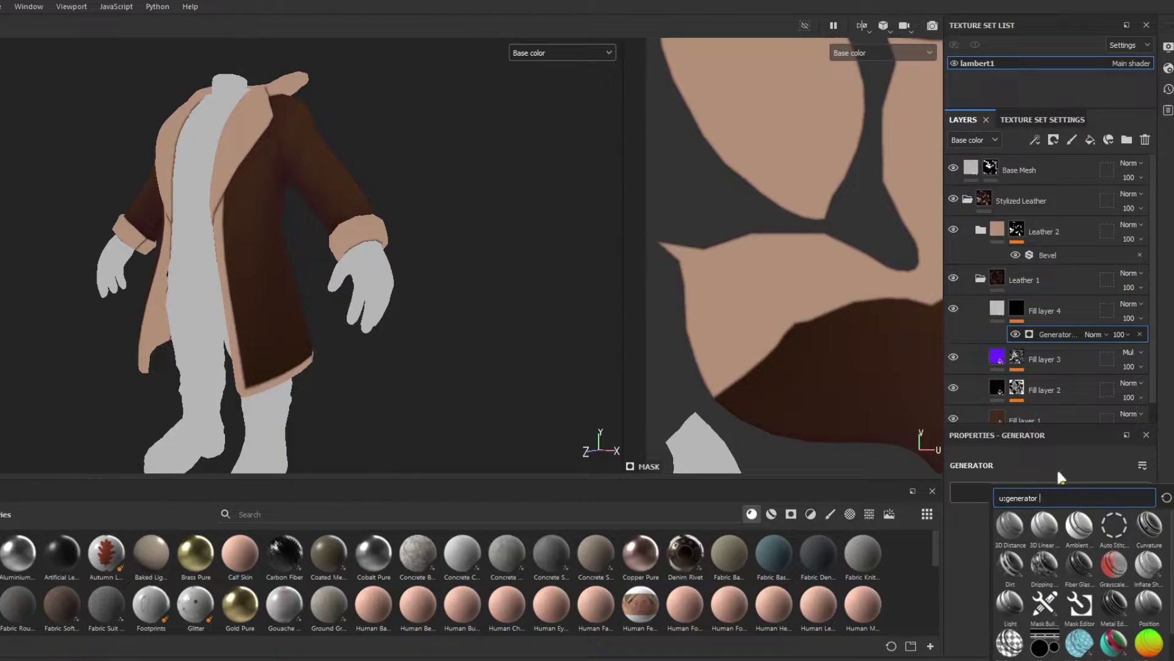
click(1018, 612)
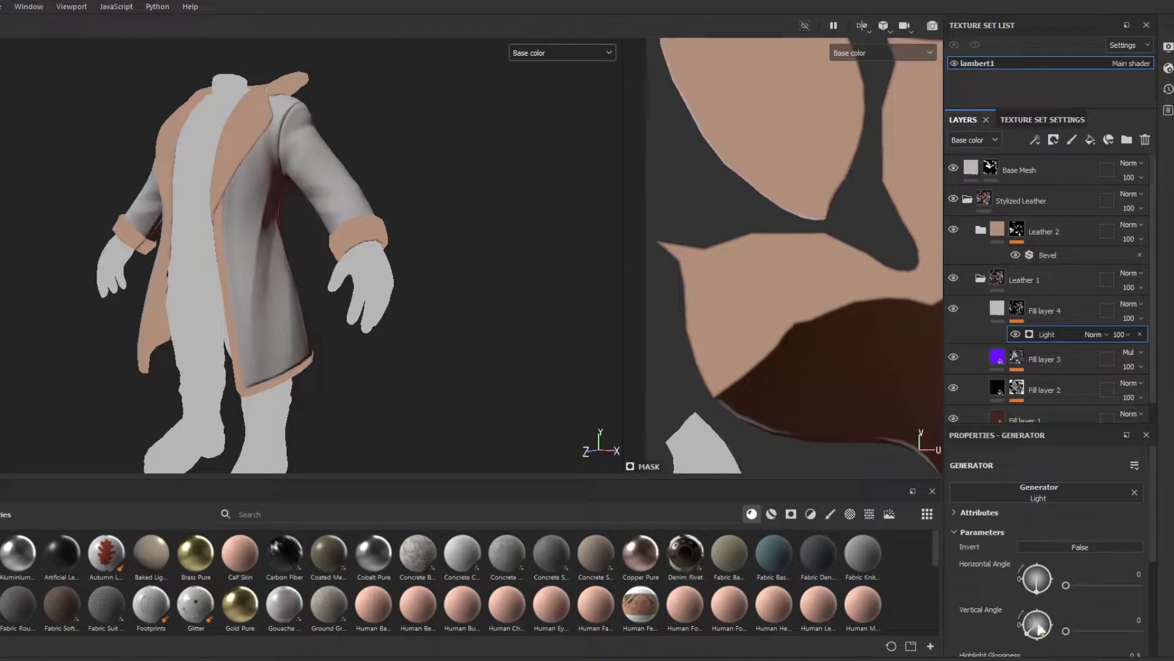
Set the Light generator's vertical angle to 270 and Fill layer 4's blending mode to Soft light.
drag(1038, 630, 1032, 645)
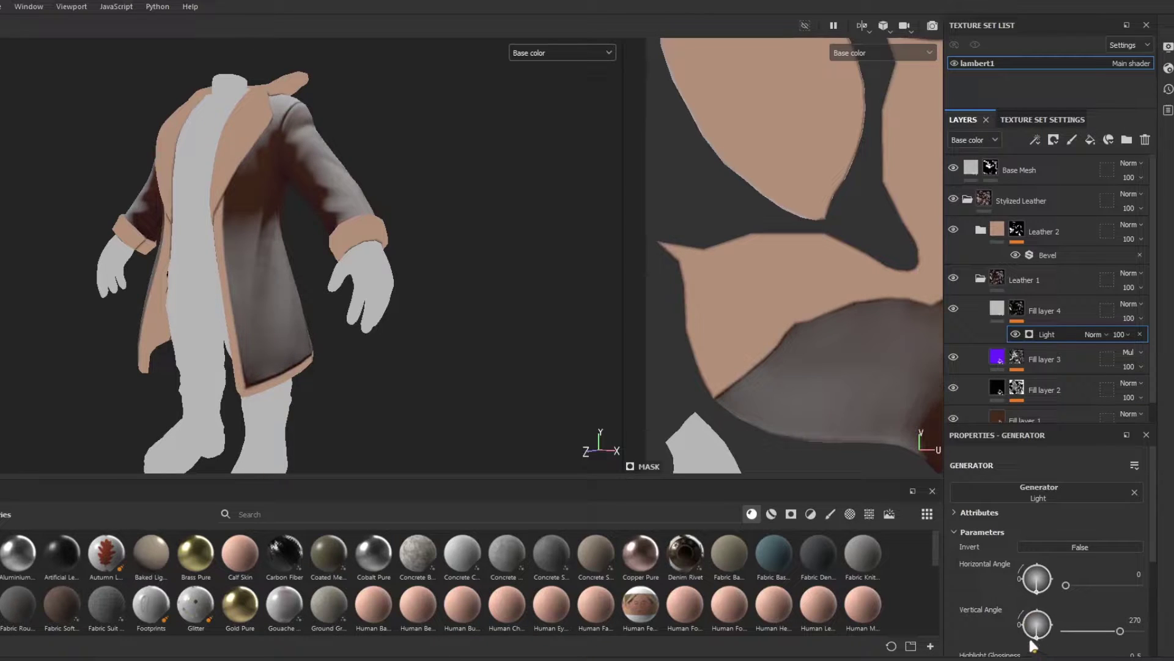
scroll(488, 306, up, 1)
scroll(1012, 489, down, 3)
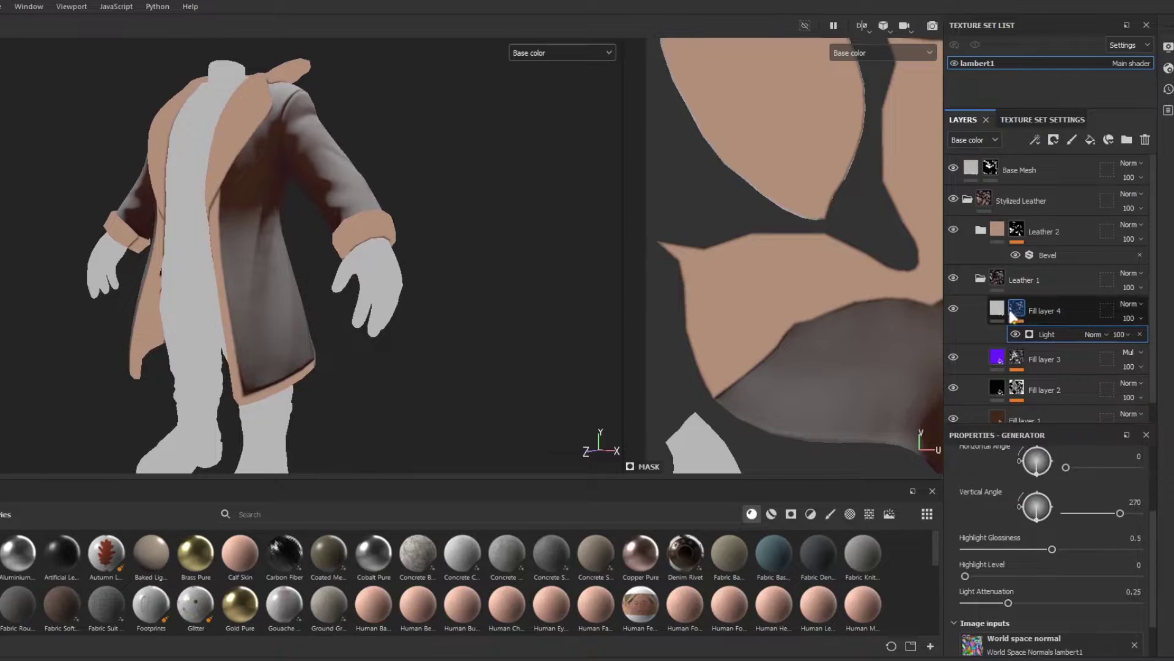
click(1128, 302)
click(1118, 234)
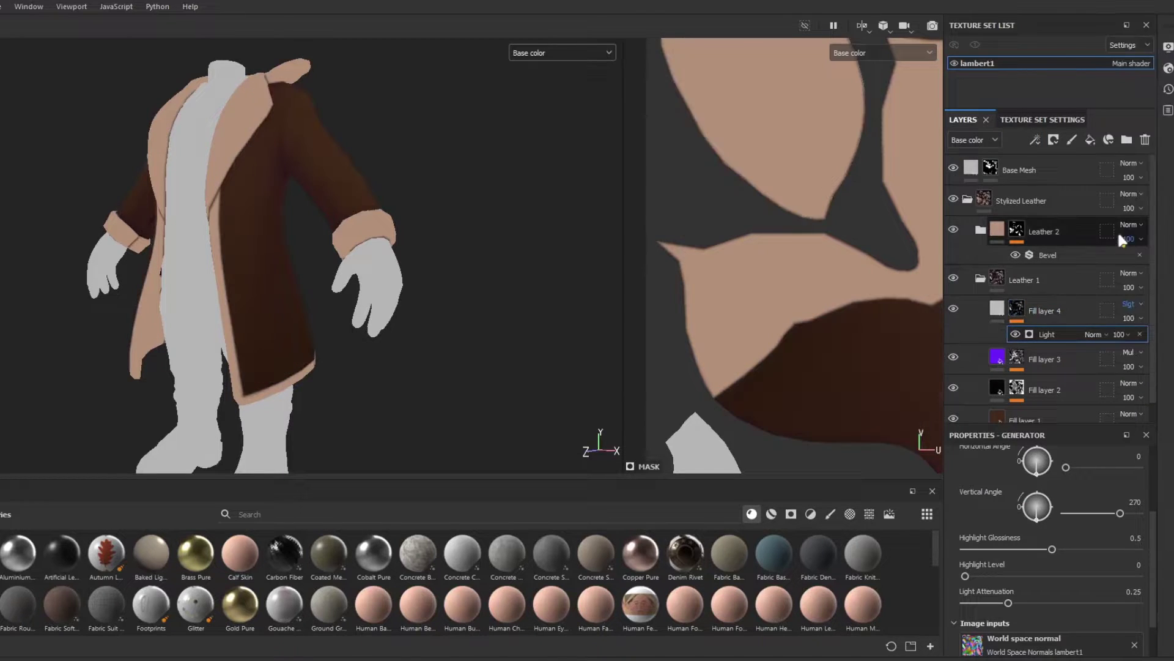
Set Fill layer 4's base color to a pale yellow, EADDA1, and check it on the coat.
click(997, 308)
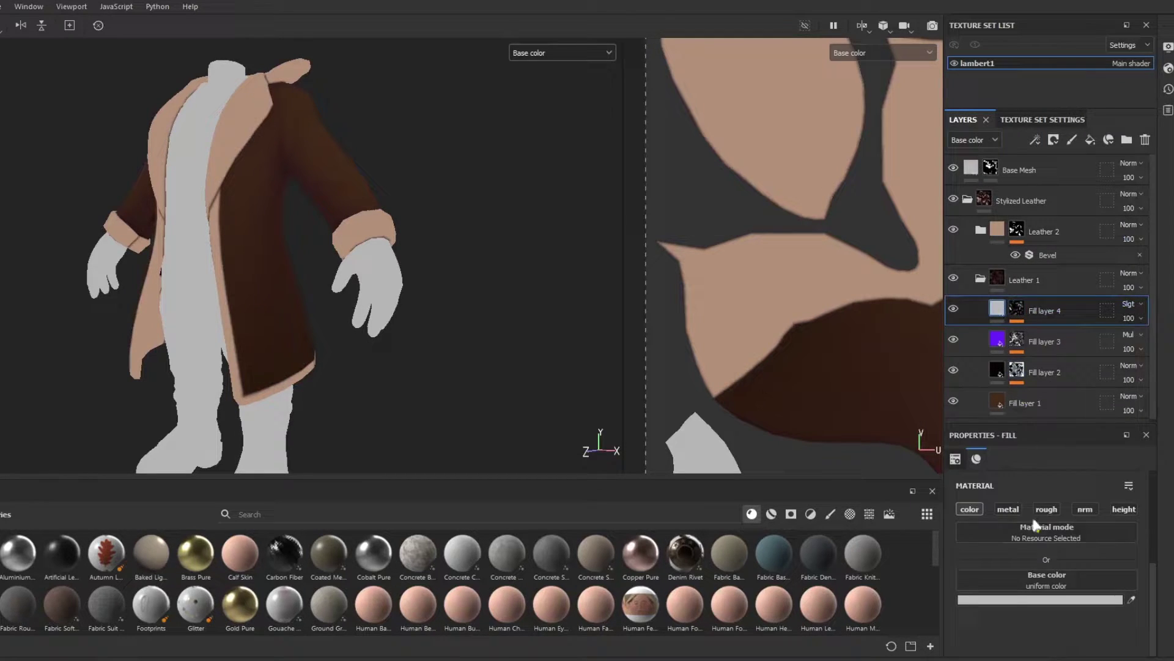
click(1057, 601)
click(1034, 450)
click(971, 343)
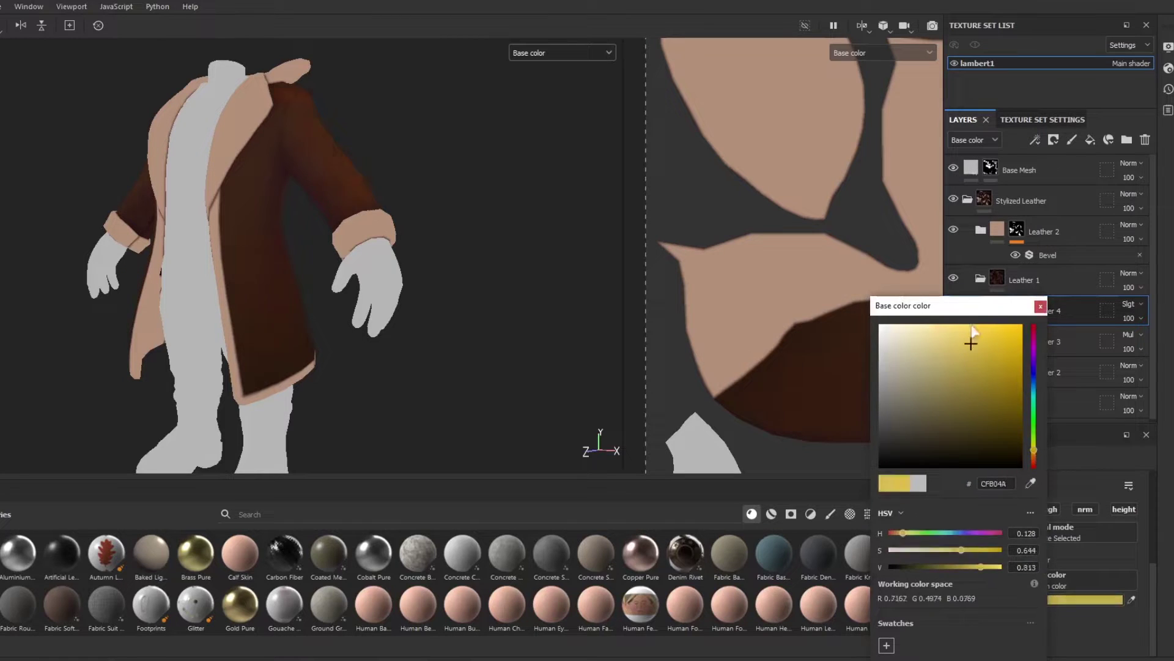
mouse_move(973, 328)
mouse_down()
mouse_move(975, 306)
mouse_move(954, 306)
mouse_move(931, 331)
mouse_move(924, 322)
mouse_move(932, 311)
mouse_move(924, 347)
mouse_move(904, 331)
mouse_move(943, 331)
mouse_up()
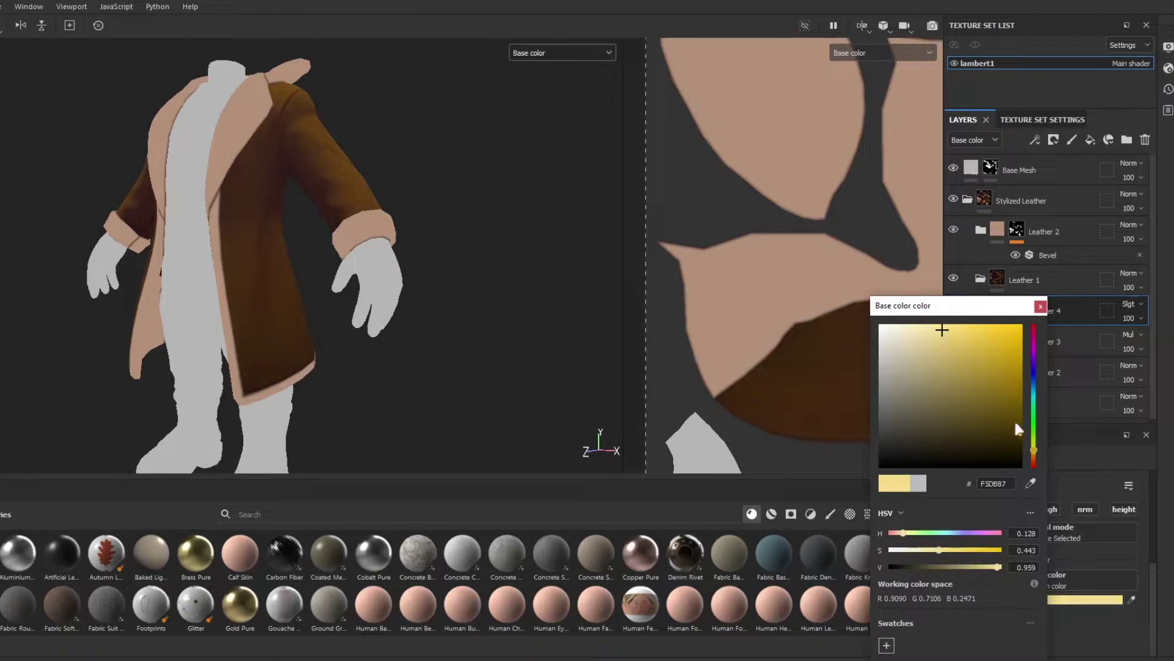
drag(1033, 450, 1038, 448)
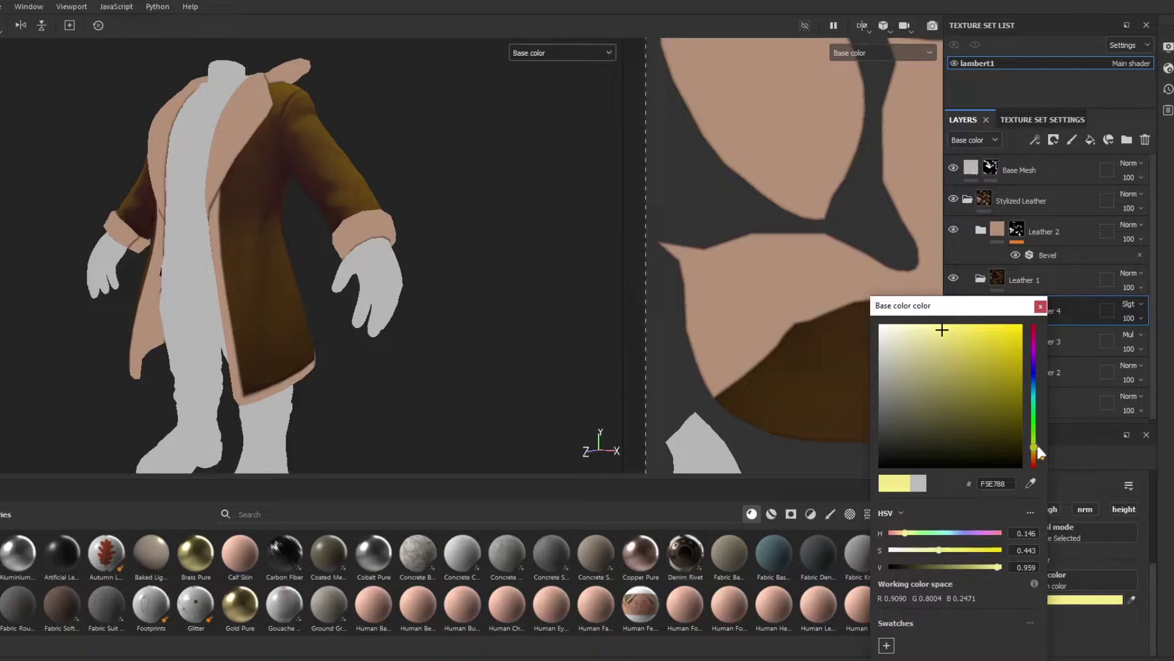
mouse_move(941, 333)
mouse_down()
mouse_move(885, 312)
mouse_move(913, 345)
mouse_move(926, 336)
mouse_up()
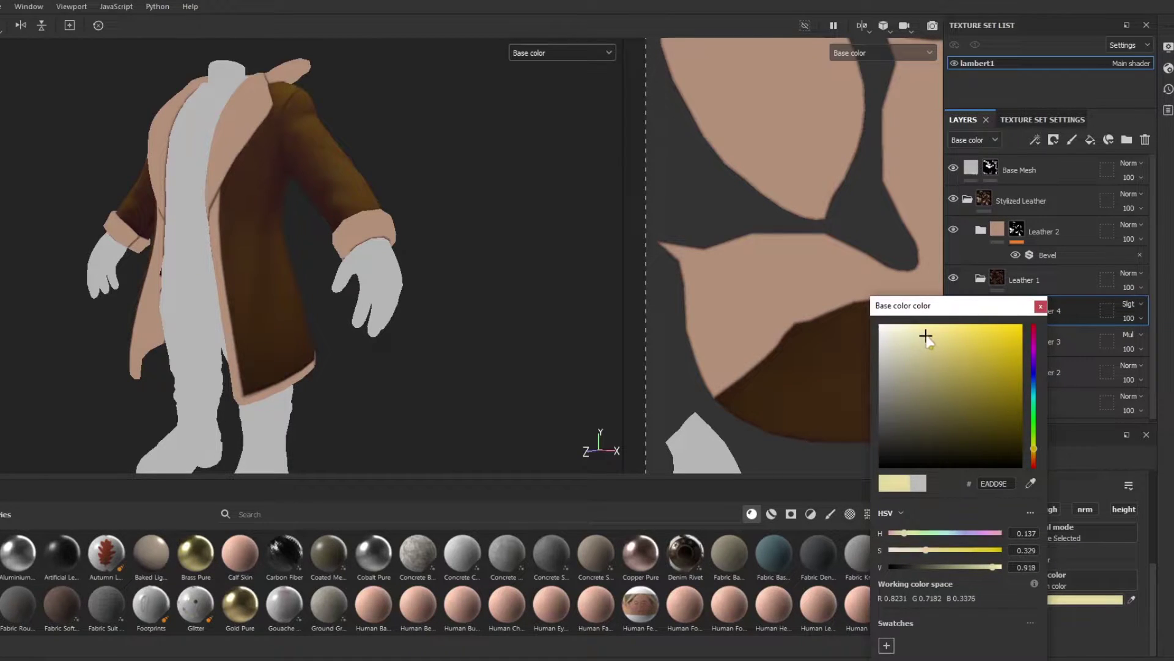
click(1040, 305)
alt+drag(465, 183, 327, 222)
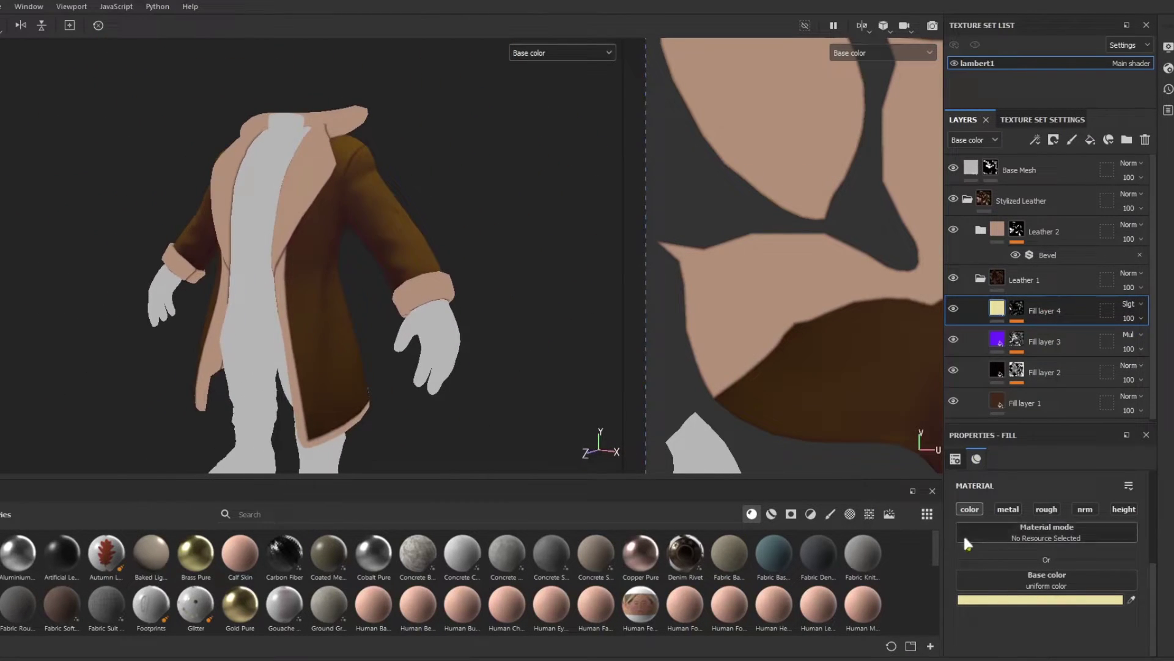
Desaturate Fill layer 4's base color to a creamy off-white, E2DDC7, and check the whole coat.
click(1016, 599)
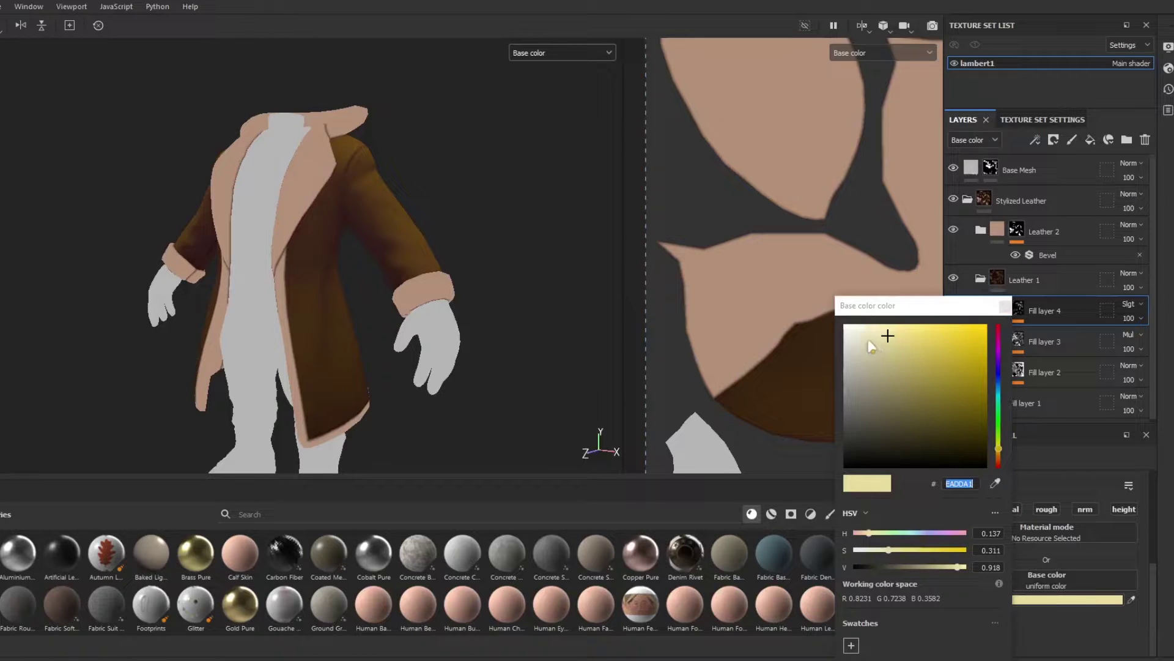
click(861, 331)
drag(861, 331, 844, 299)
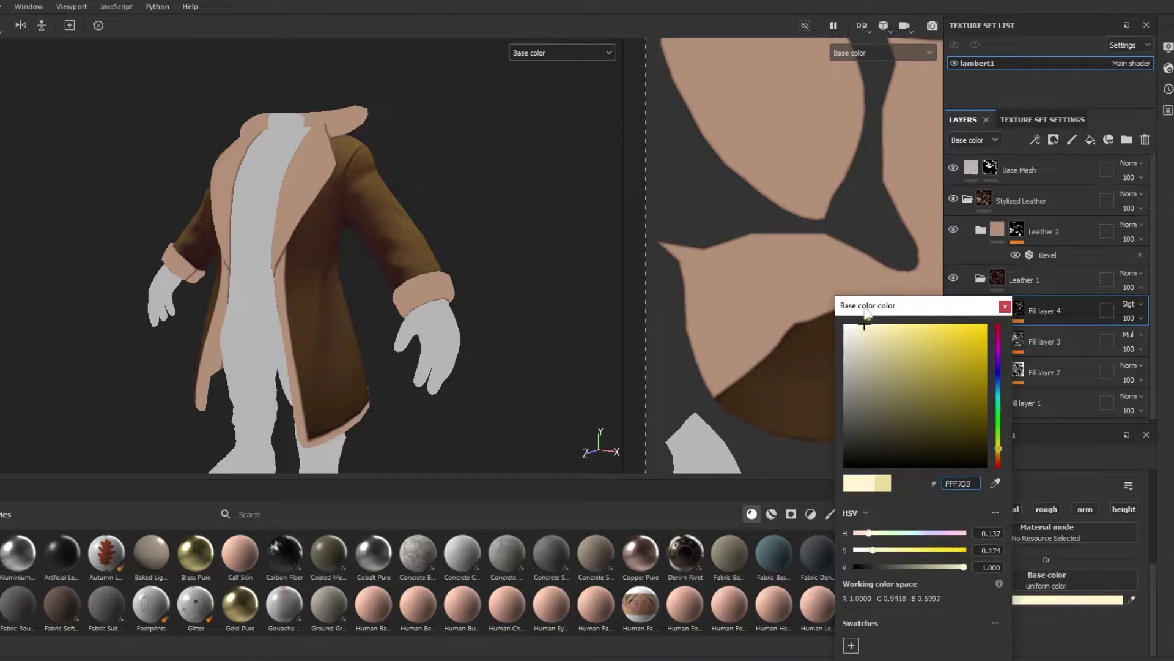
click(860, 341)
drag(860, 340, 860, 341)
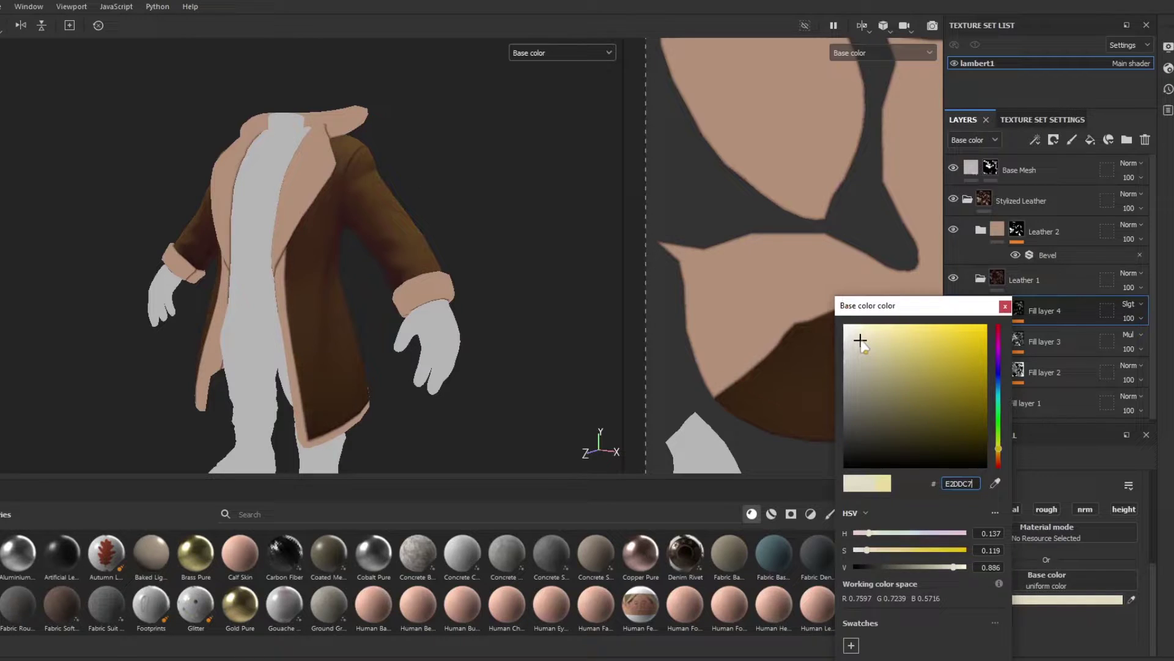
click(1005, 306)
alt+middle_drag(368, 300, 359, 244)
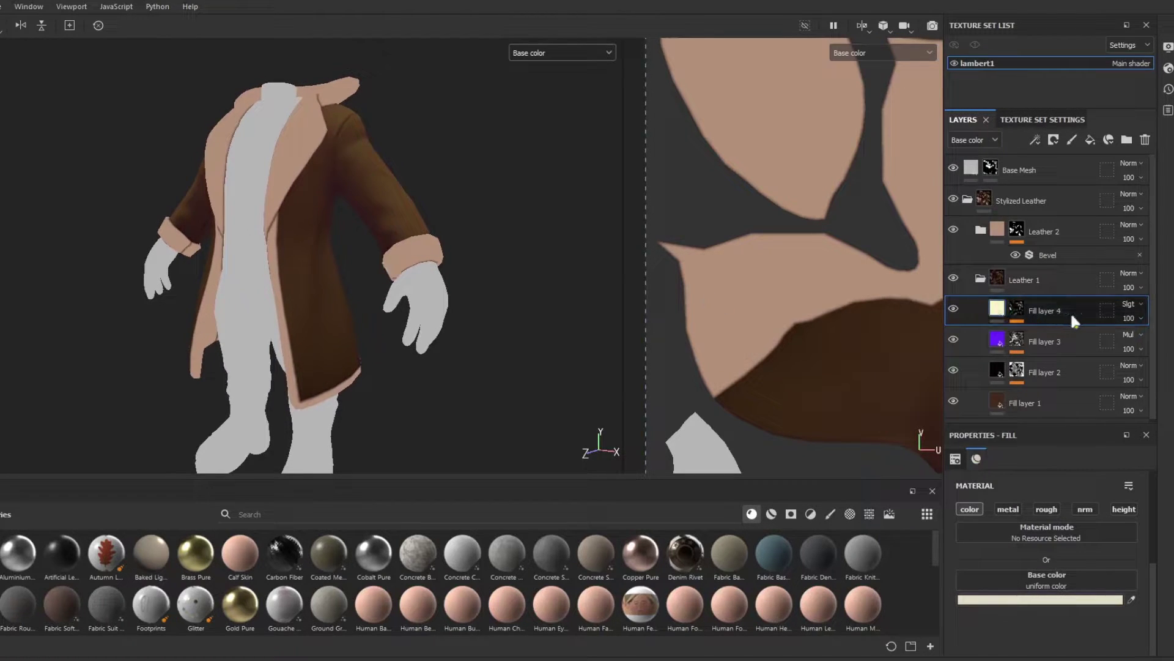
Duplicate Fill layer 4 and set the vertical angle of the upper copy's Light generator to 90.
key(ctrl+d)
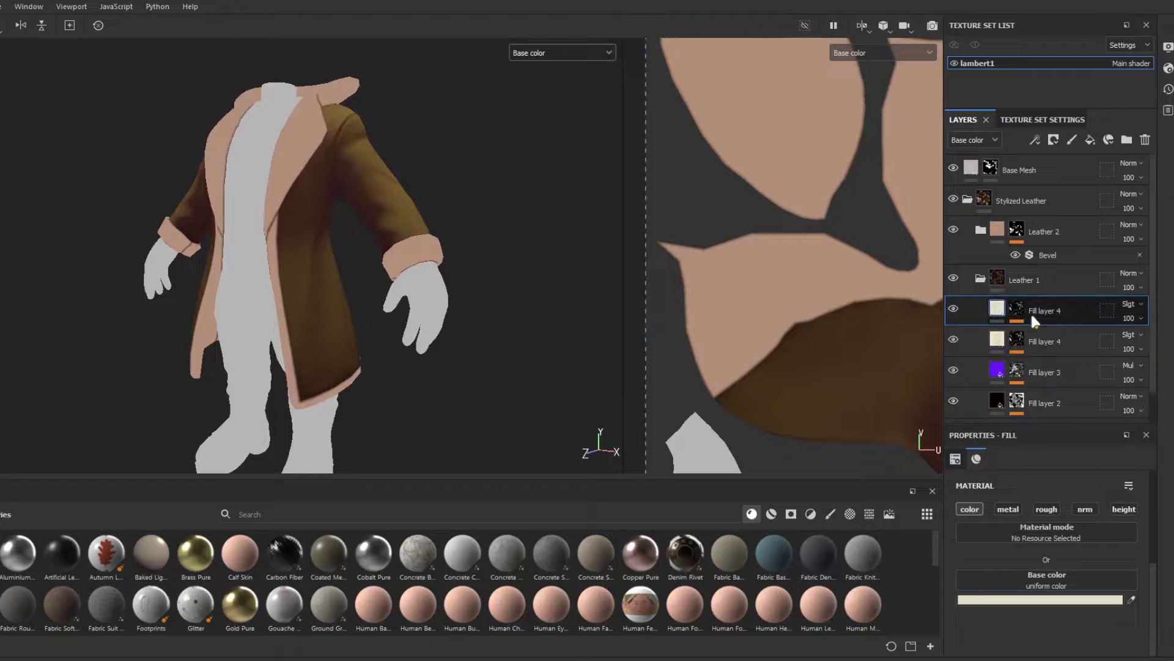
click(1020, 308)
click(1039, 330)
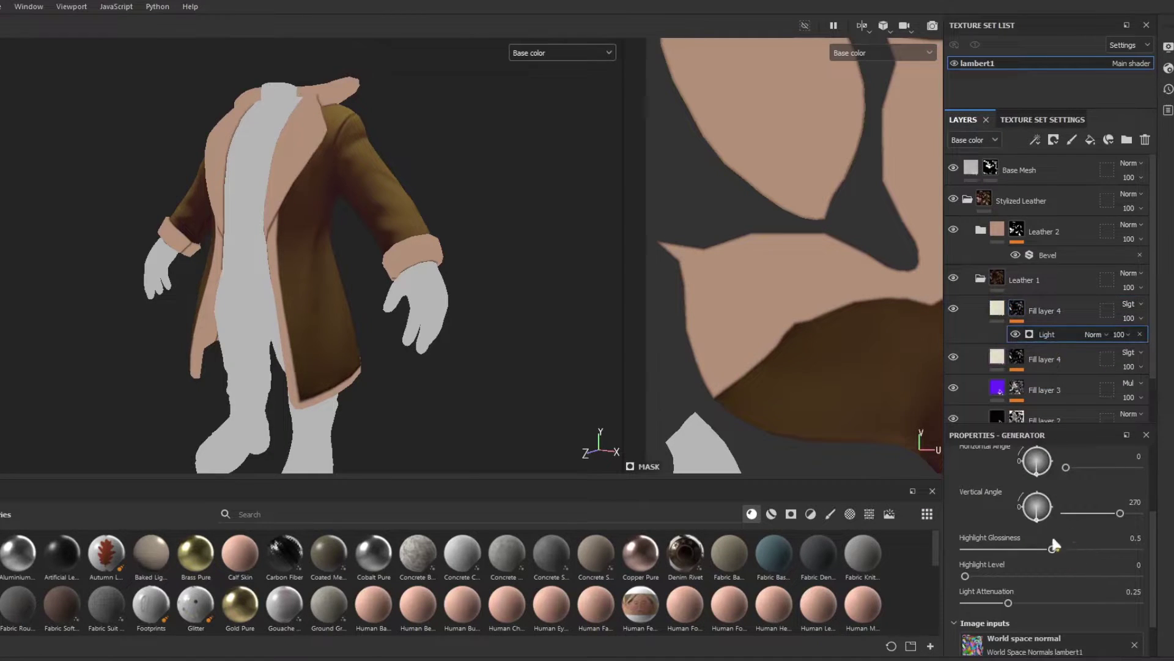
drag(1040, 519, 1037, 462)
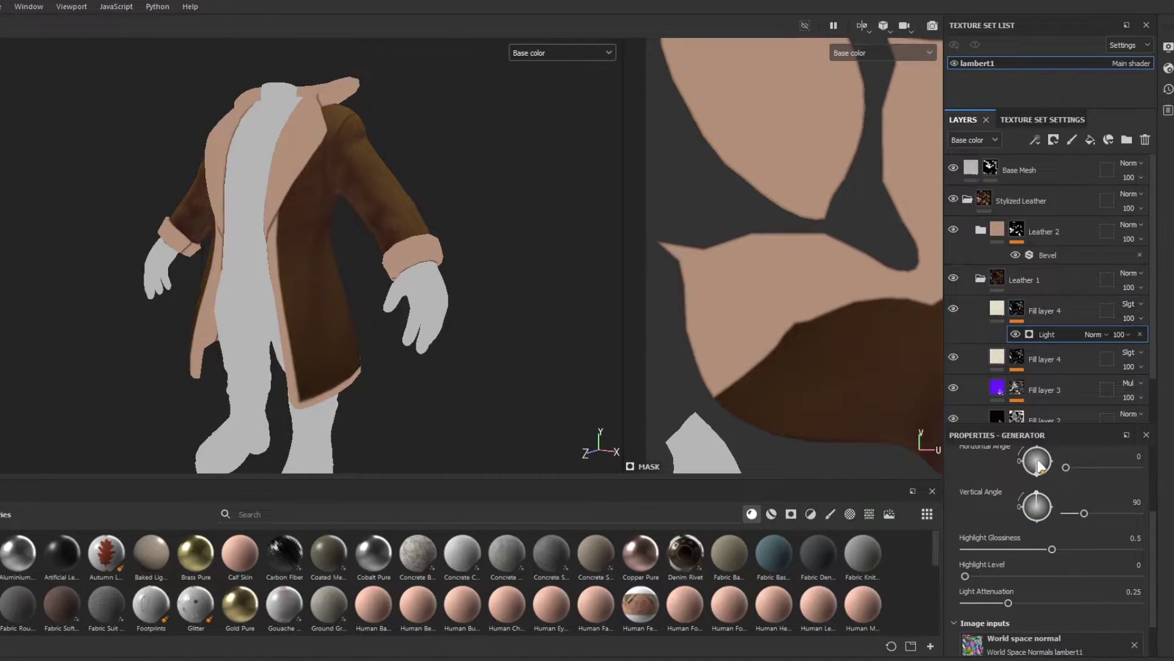
Set the upper Fill layer 4 to Multiply, sample Fill layer 3's violet as its base color, and darken it to 320882.
click(1098, 334)
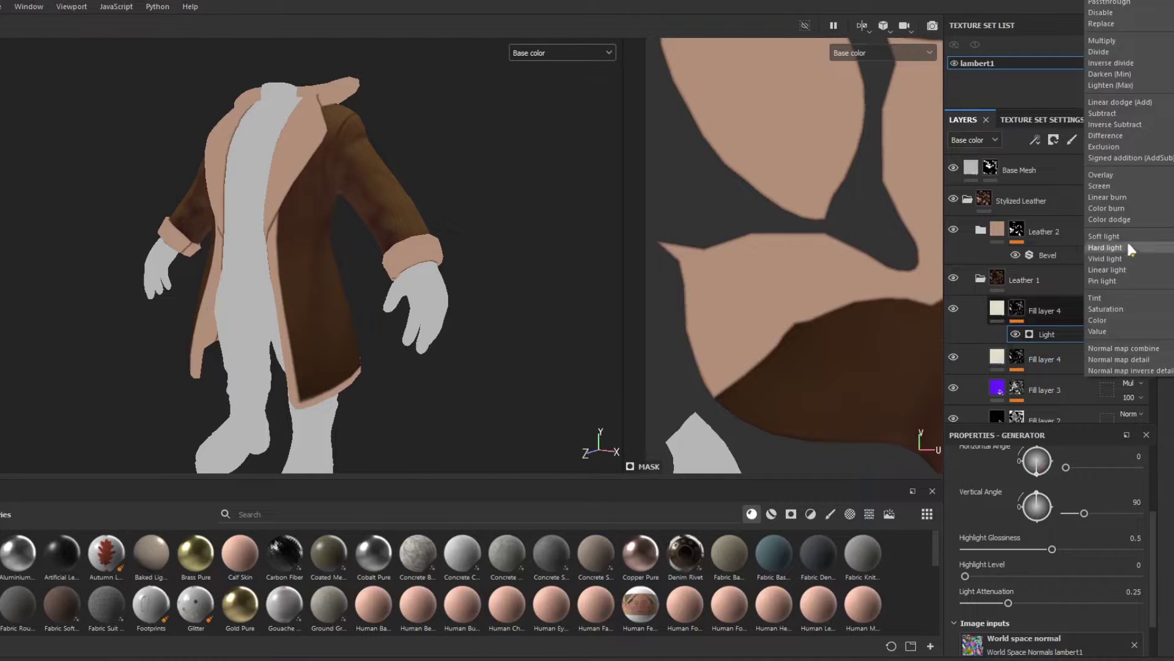
click(1116, 40)
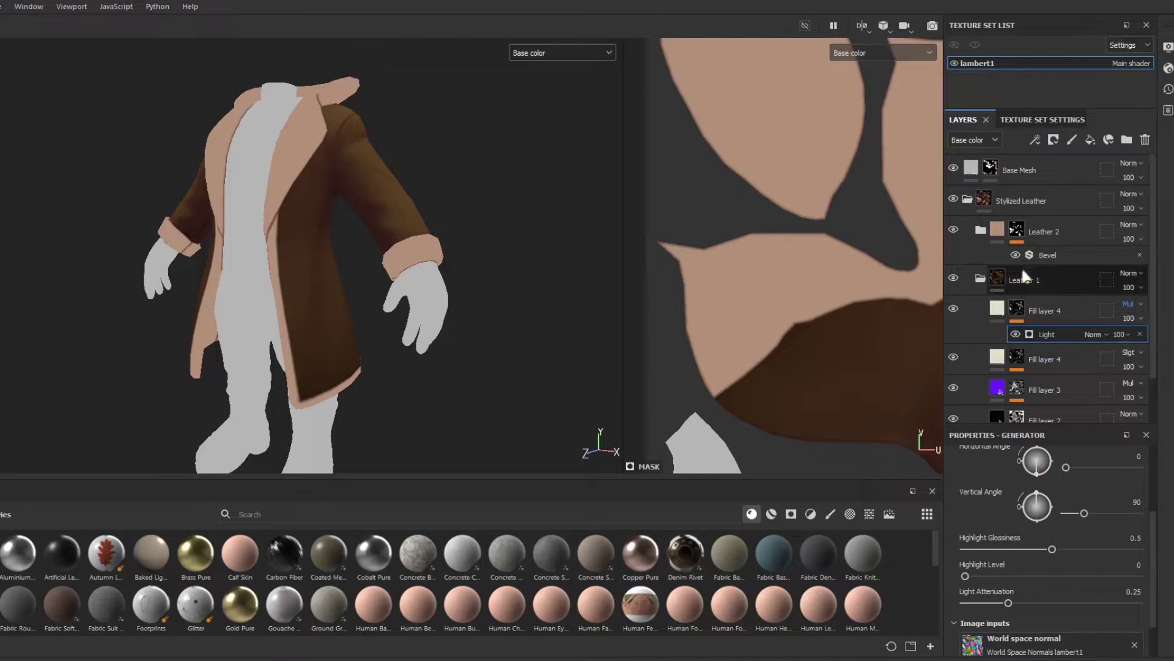
click(998, 309)
click(1131, 598)
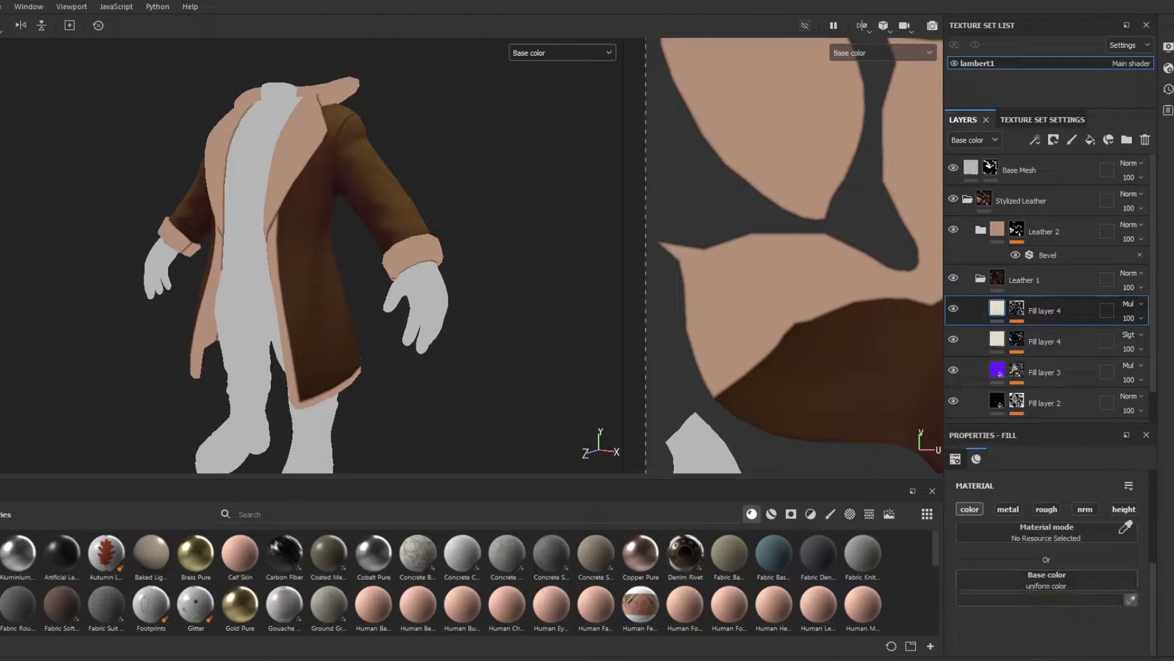
click(998, 370)
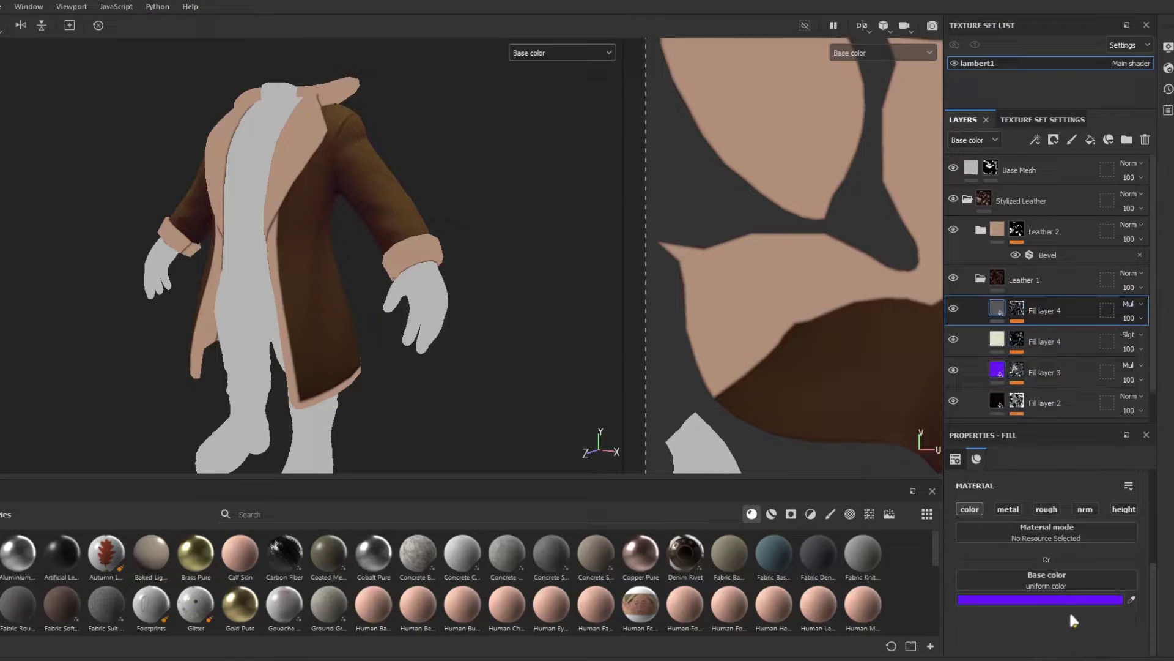
click(1067, 600)
click(1016, 393)
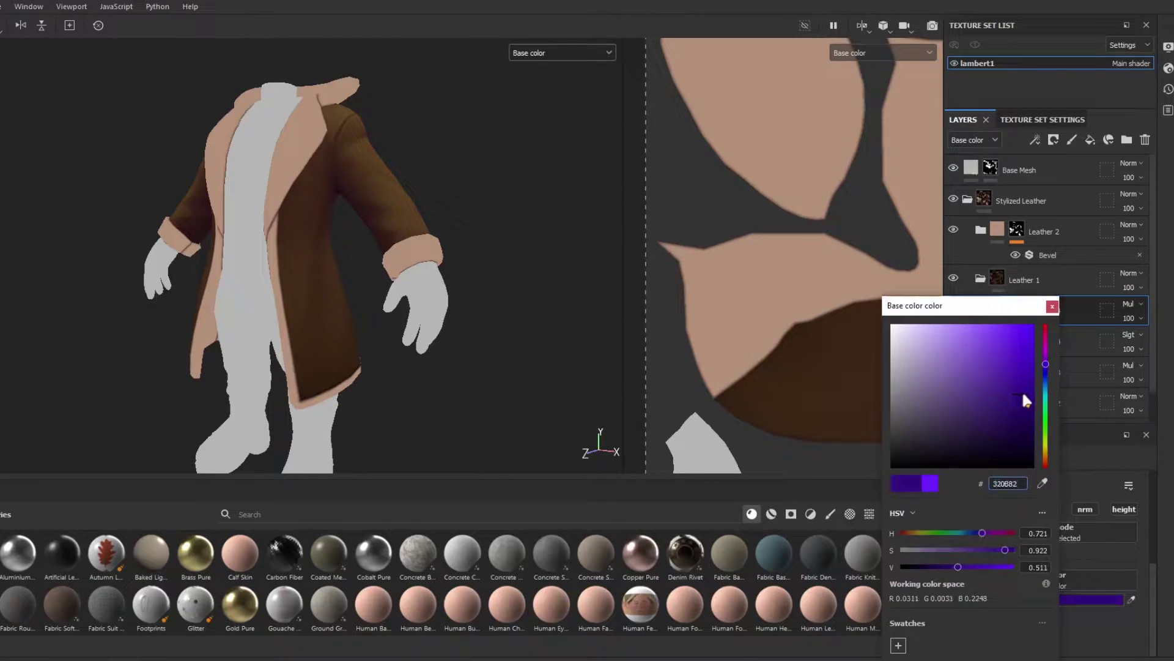
click(1052, 306)
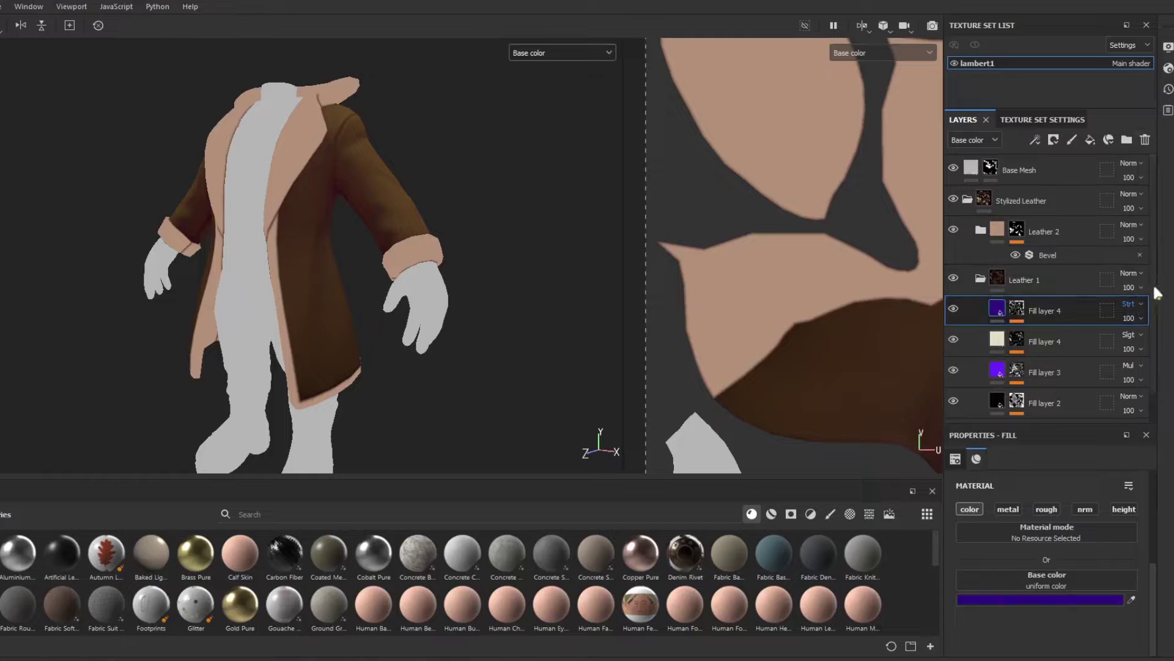
Try Normal blending on the dark violet Fill layer 4, return it to Multiply, and toggle its visibility to compare the coat's shading.
click(1131, 304)
click(1124, 84)
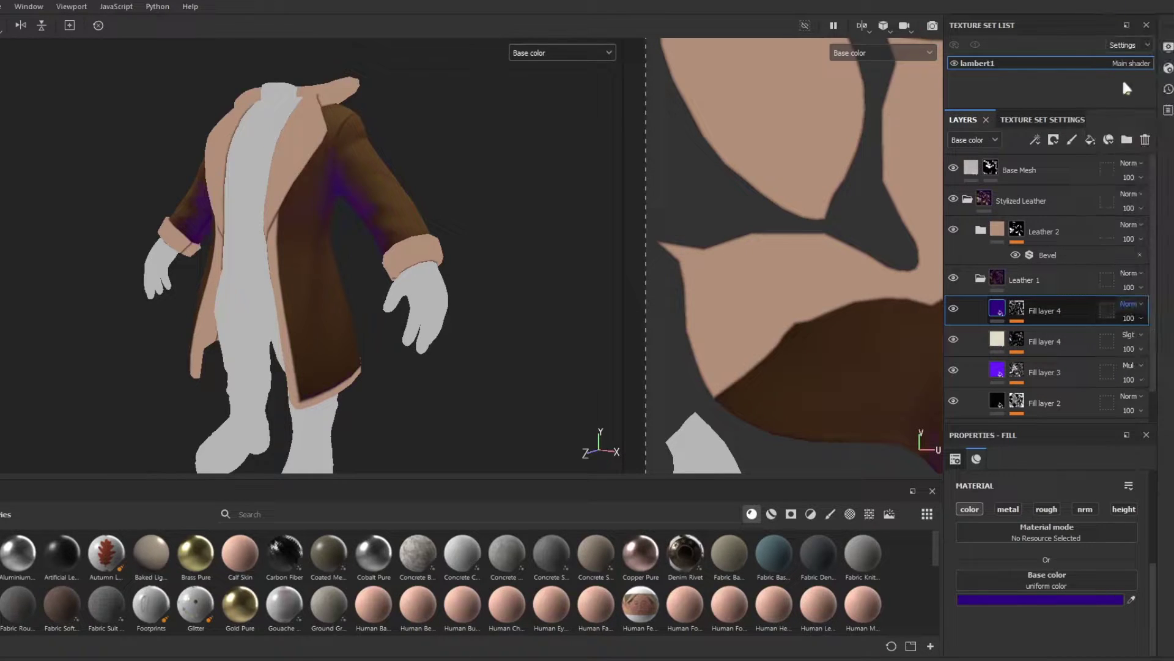
click(1135, 303)
click(1103, 41)
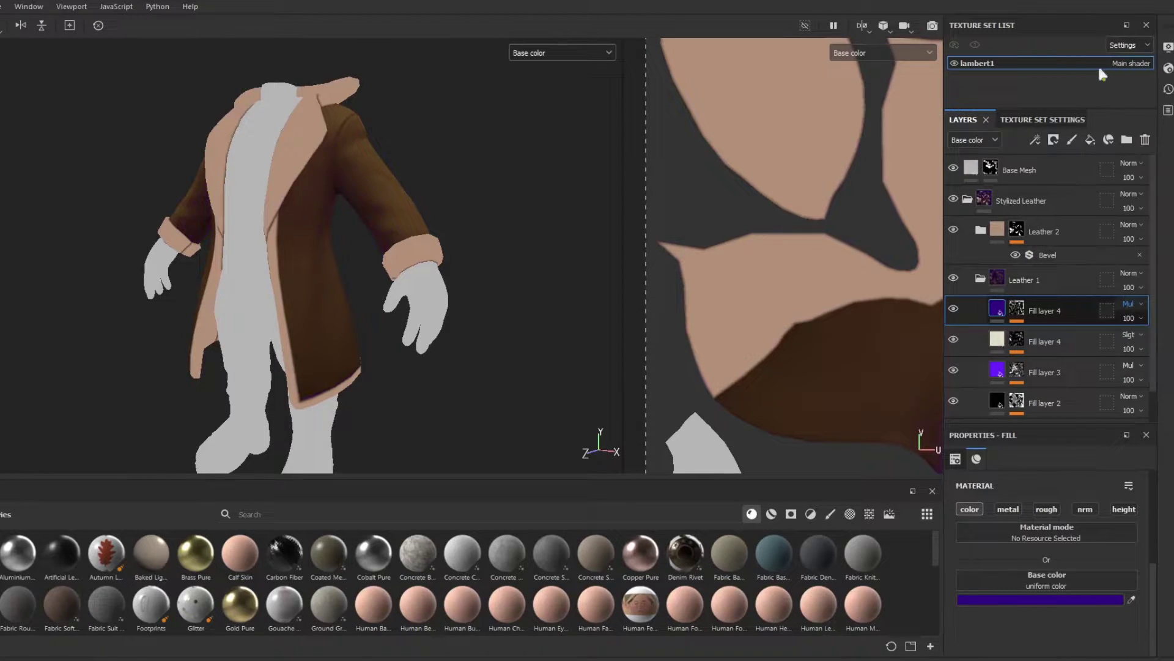
click(957, 309)
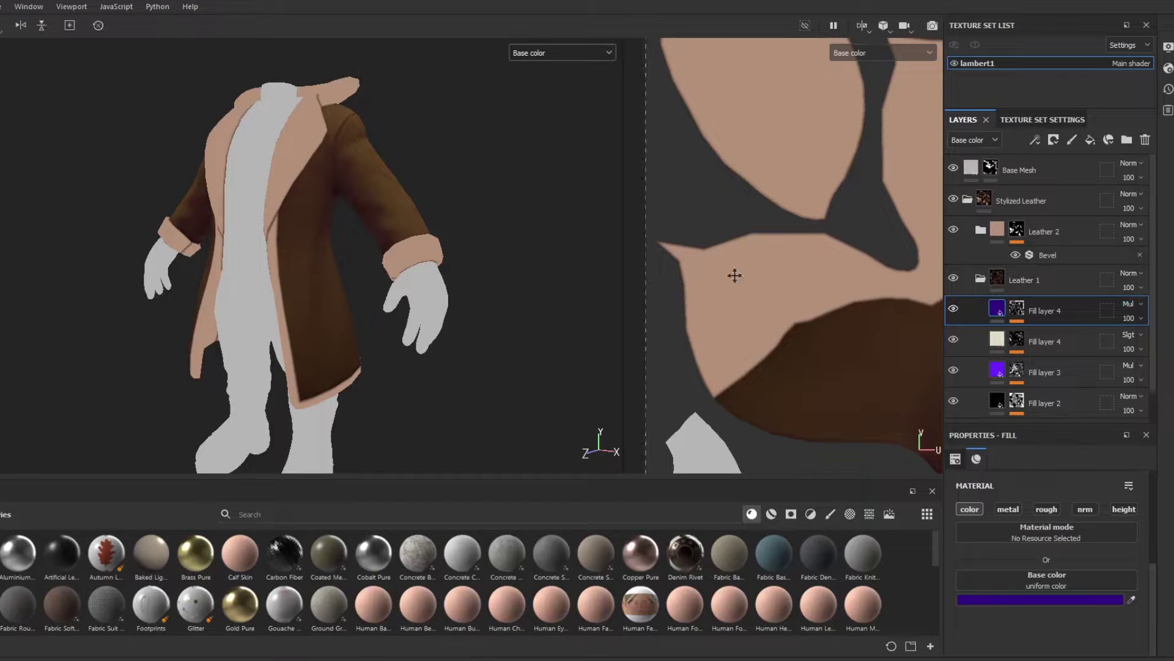
mouse_move(262, 280)
alt+mouse_down()
mouse_move(296, 173)
mouse_move(270, 257)
mouse_move(304, 301)
mouse_move(351, 289)
mouse_move(269, 294)
alt+mouse_up()
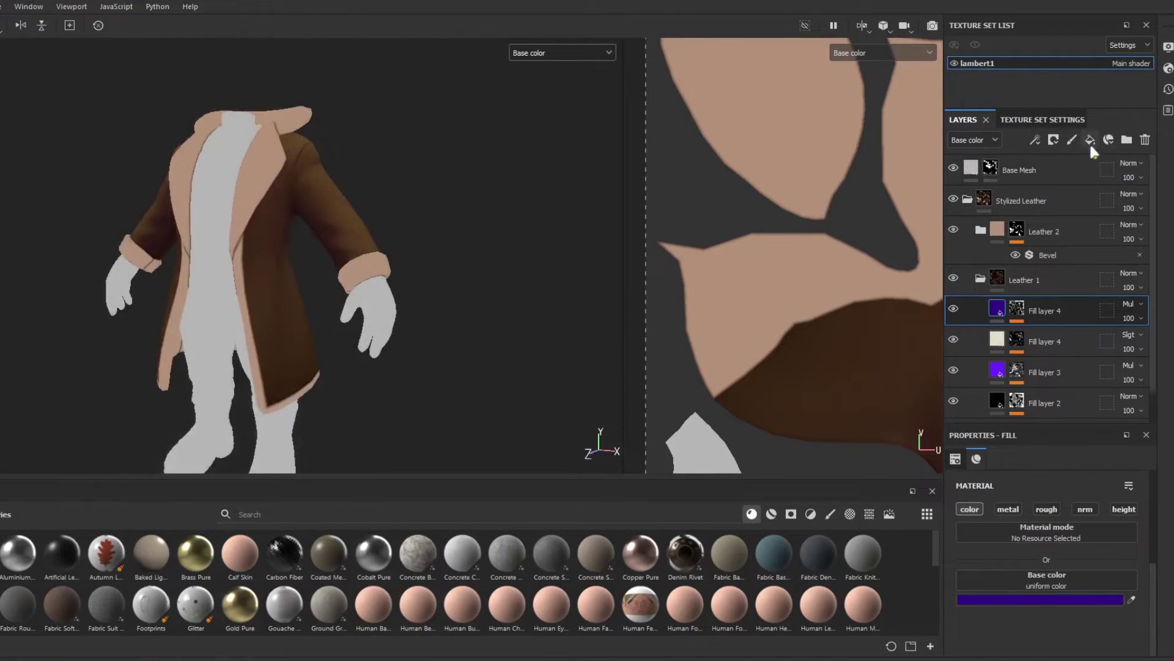
Add a fill layer at the top of the Leather 1 folder with only the color channel enabled, and give it a black mask.
click(1089, 140)
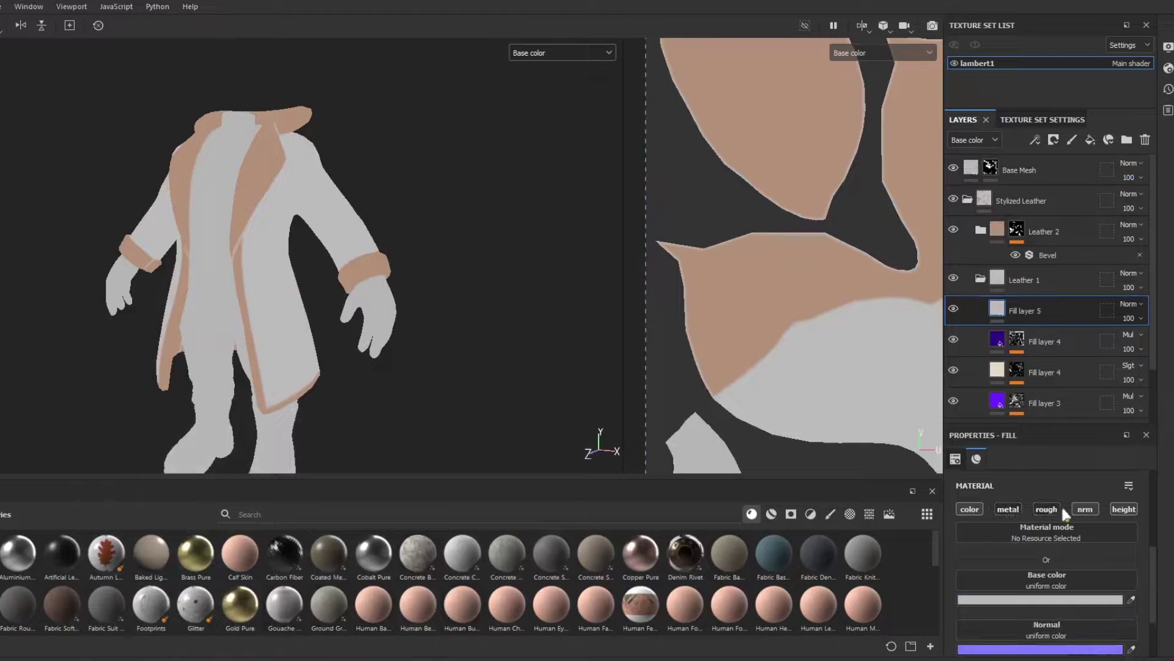
right_click(1074, 310)
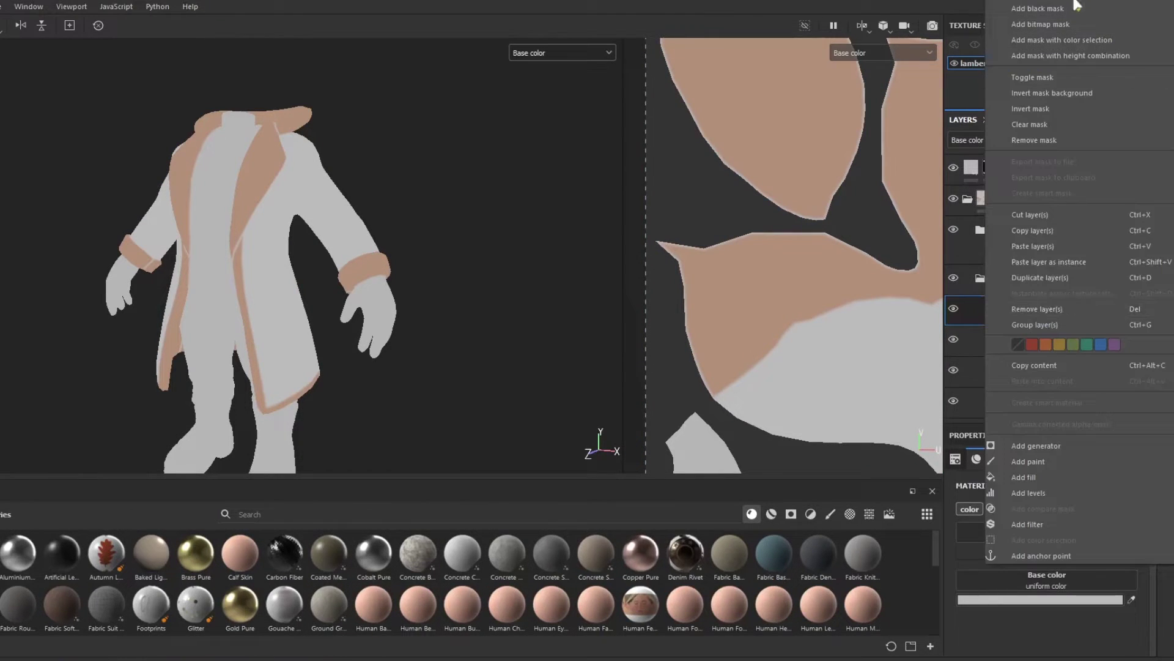
click(1037, 9)
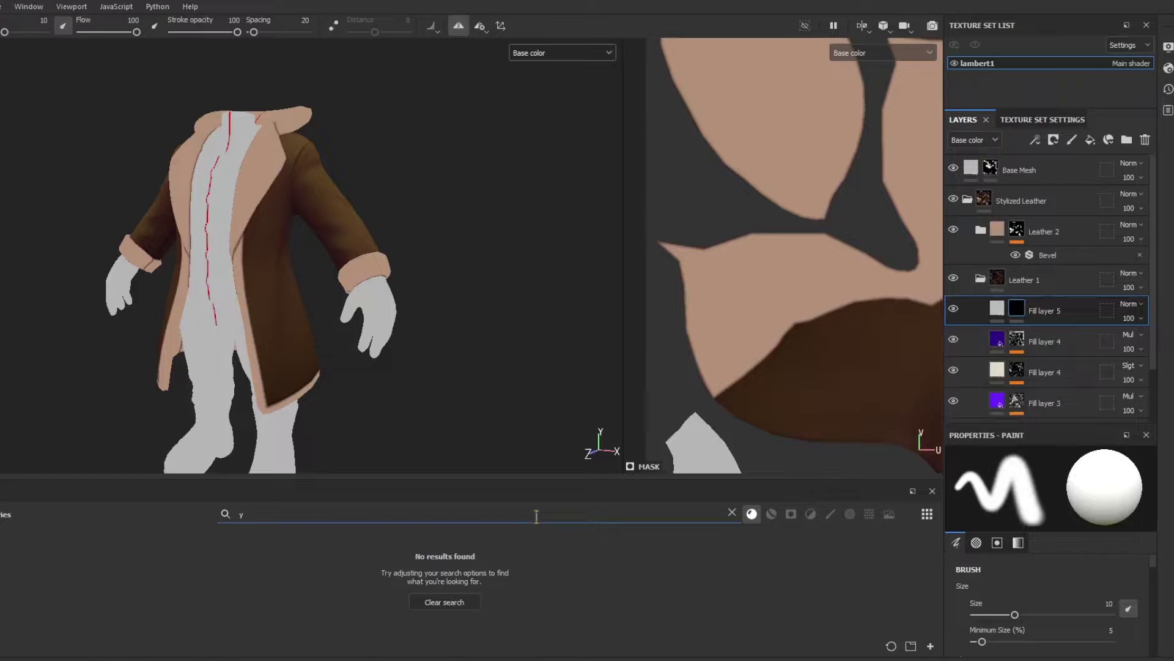
Find the edge smart masks and apply Edges Dusty to Fill layer 5's mask.
key(BackSpace)
text(edge)
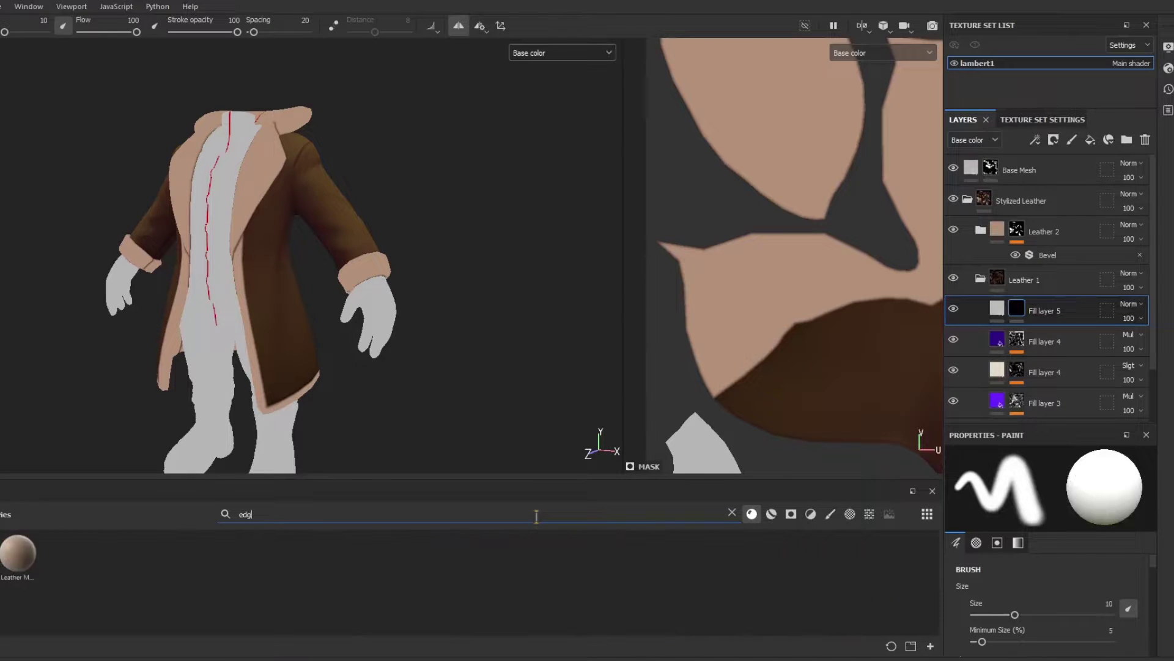
click(791, 515)
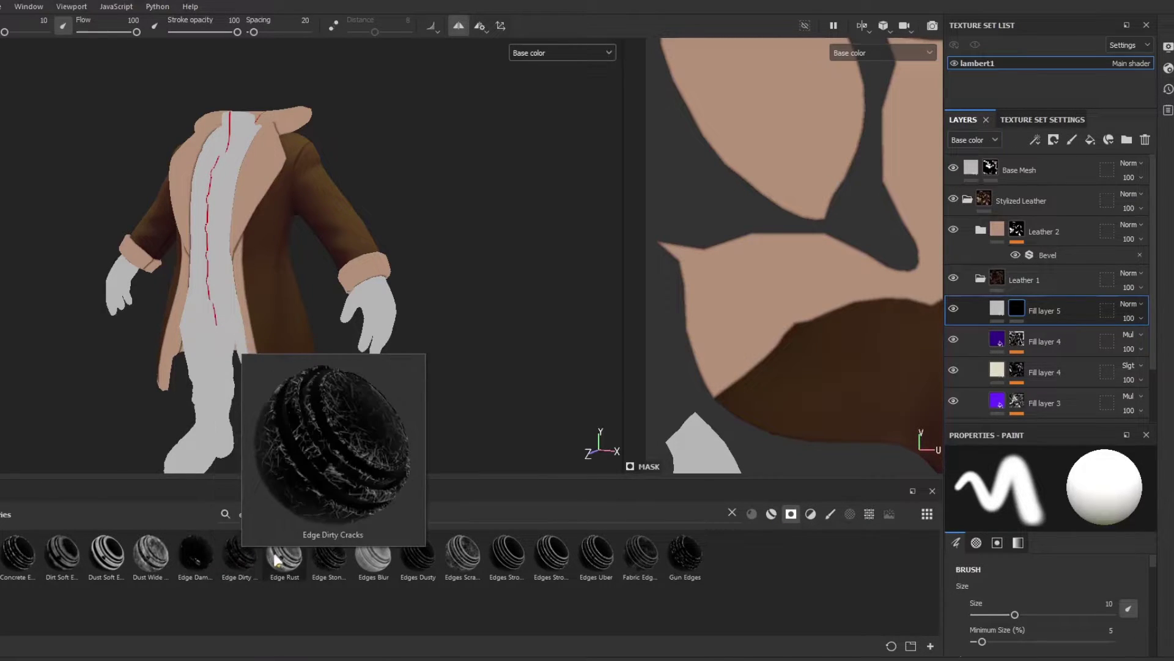
mouse_move(297, 558)
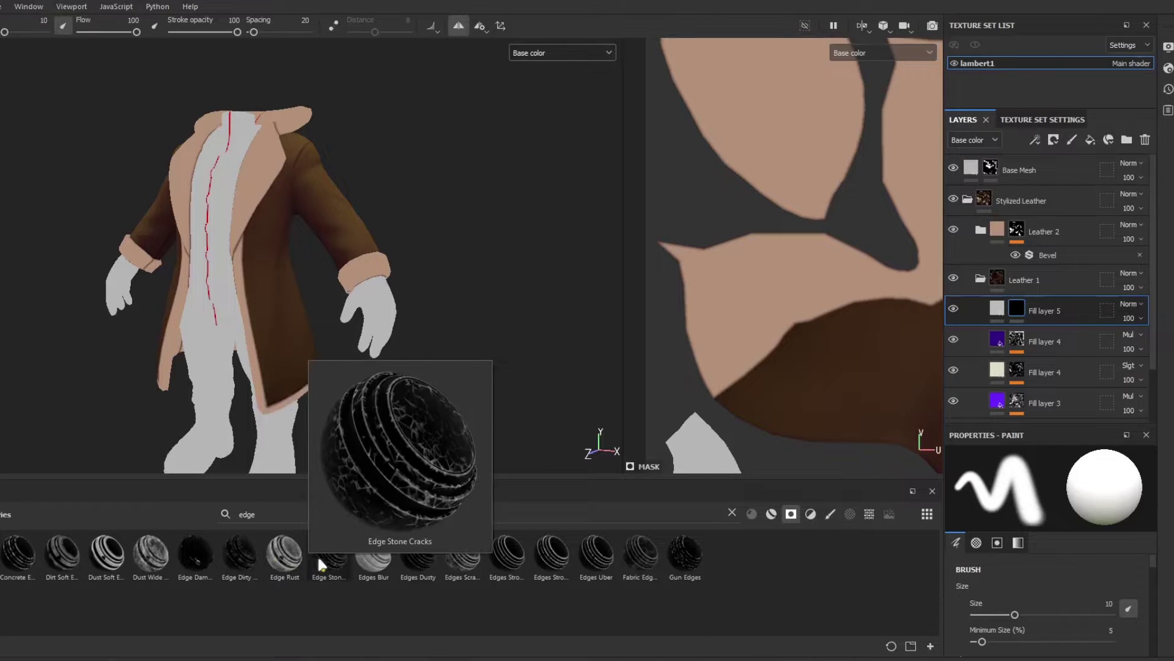
mouse_move(369, 566)
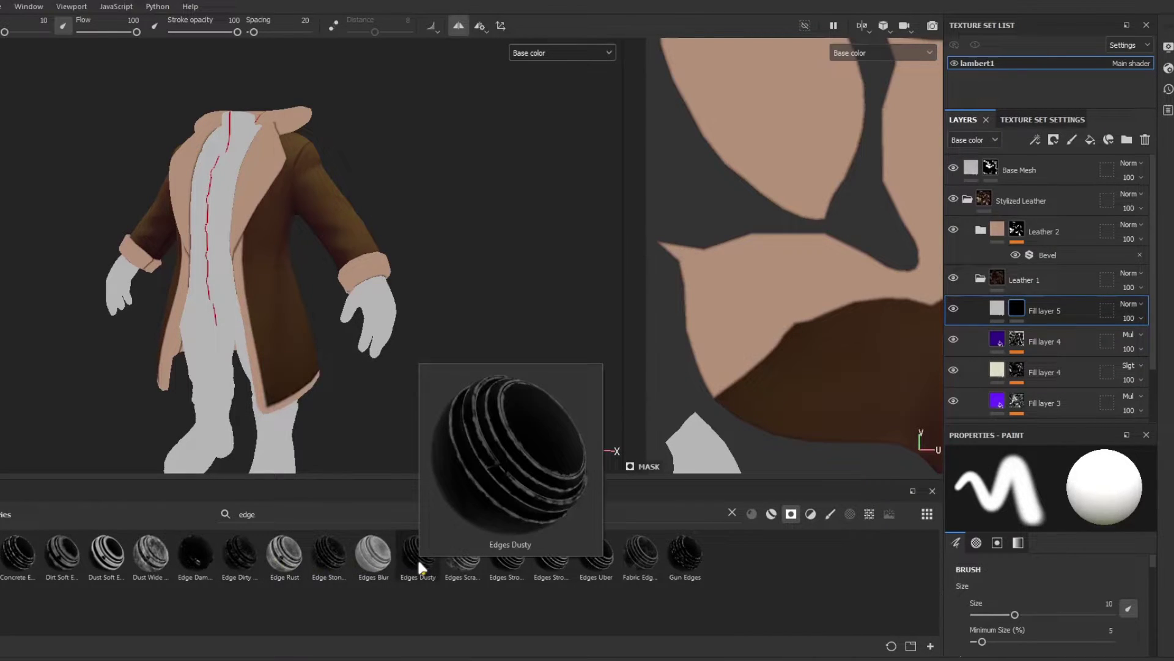
drag(418, 558, 1016, 299)
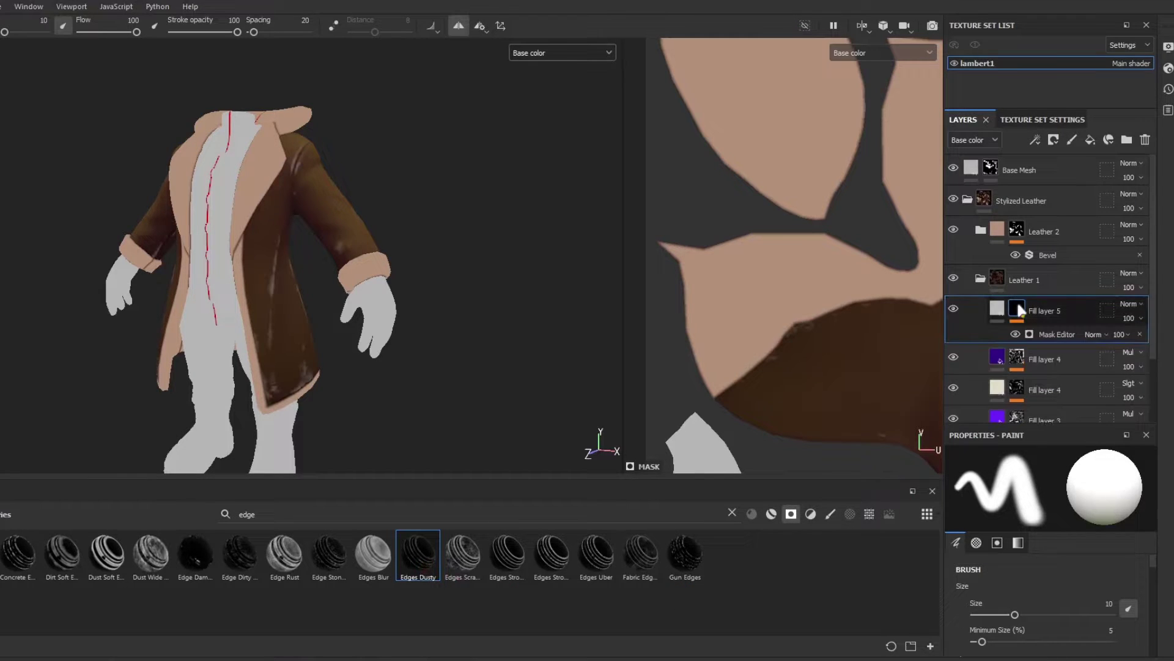
In Fill layer 5's Mask Editor generator, set the texture to 0.11 and the ambient occlusion to 0.24.
alt+right_drag(231, 138, 389, 426)
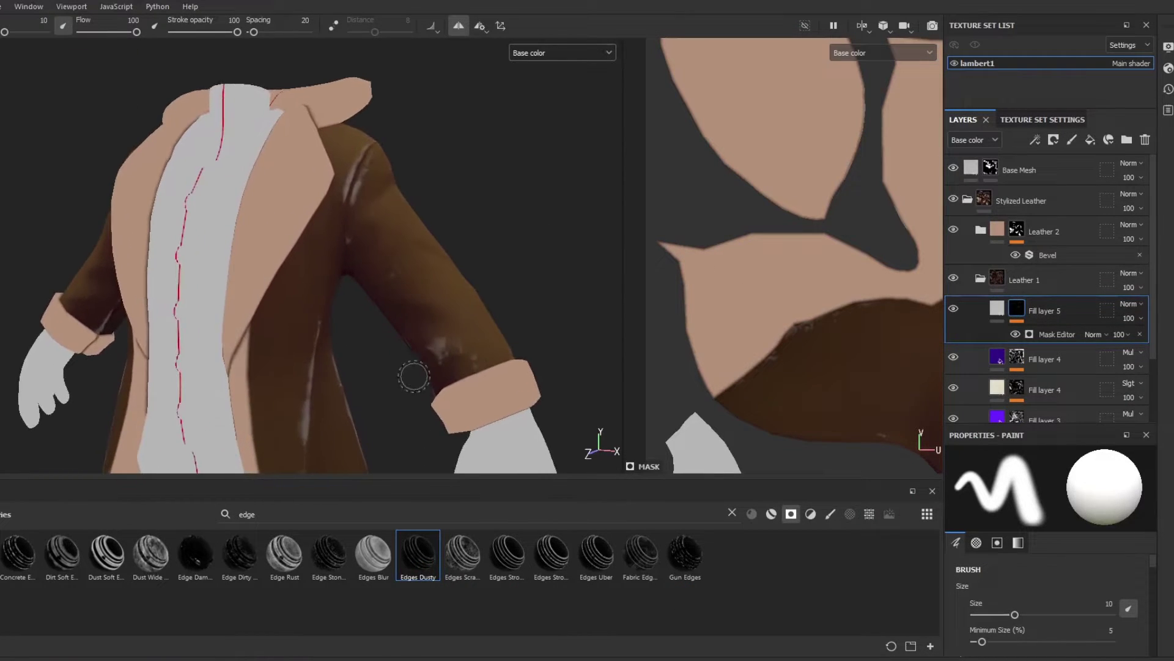
alt+right_drag(412, 375, 349, 348)
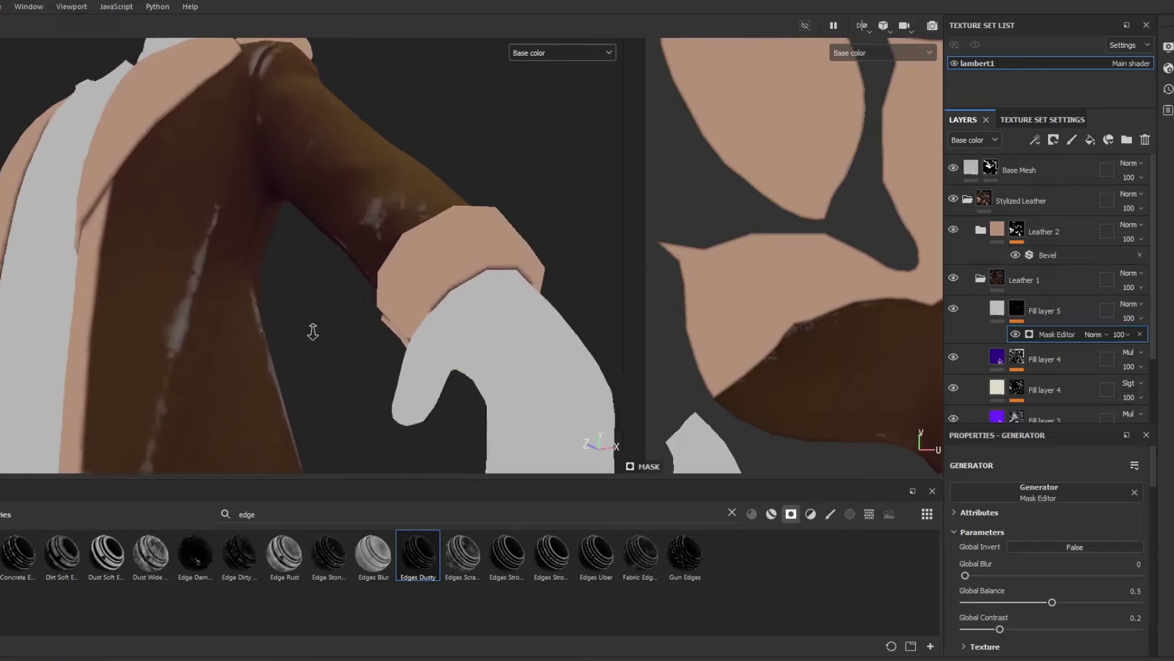
alt+right_drag(313, 332, 383, 162)
alt+drag(382, 163, 287, 245)
mouse_move(265, 275)
alt+right_down()
mouse_move(346, 446)
mouse_move(269, 263)
alt+right_up()
alt+drag(269, 257, 306, 248)
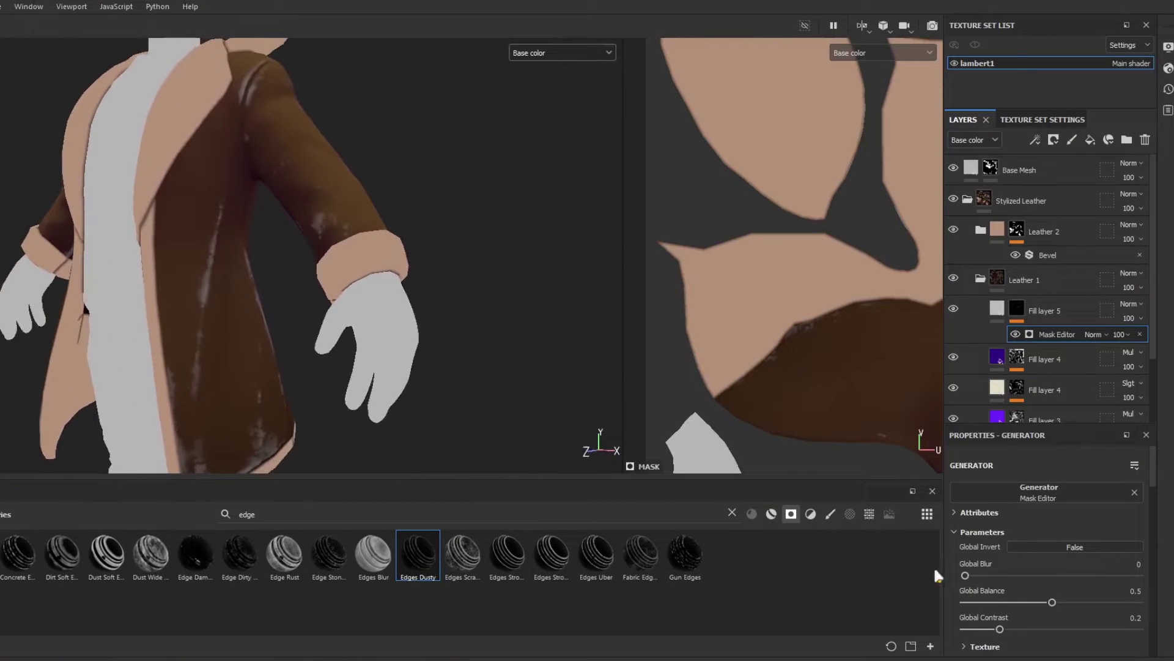
mouse_move(1053, 601)
mouse_down()
mouse_move(1077, 602)
mouse_move(1050, 603)
mouse_up()
drag(978, 576, 957, 576)
scroll(1026, 582, down, 1)
drag(1027, 588, 1000, 589)
mouse_move(1002, 633)
mouse_down()
mouse_move(1075, 634)
mouse_move(944, 626)
mouse_move(984, 637)
mouse_up()
key(ctrl+z)
click(989, 637)
scroll(273, 231, down, 5)
alt+drag(214, 226, 257, 275)
scroll(248, 295, up, 3)
scroll(1041, 620, down, 5)
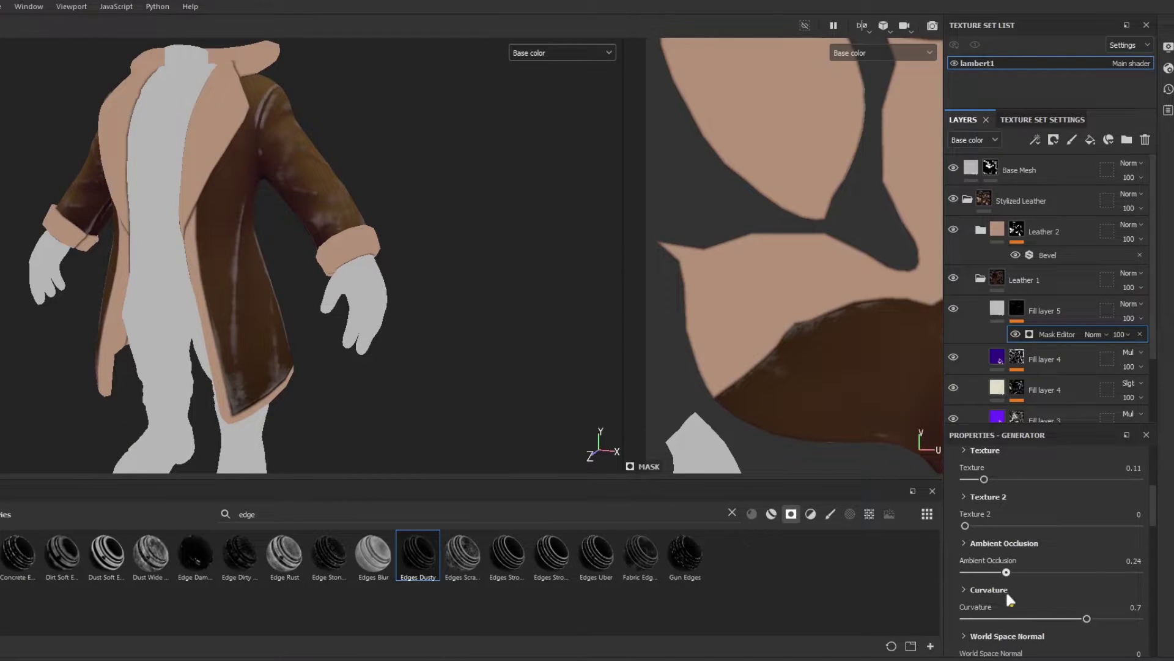
scroll(1005, 590, down, 6)
scroll(1007, 586, up, 15)
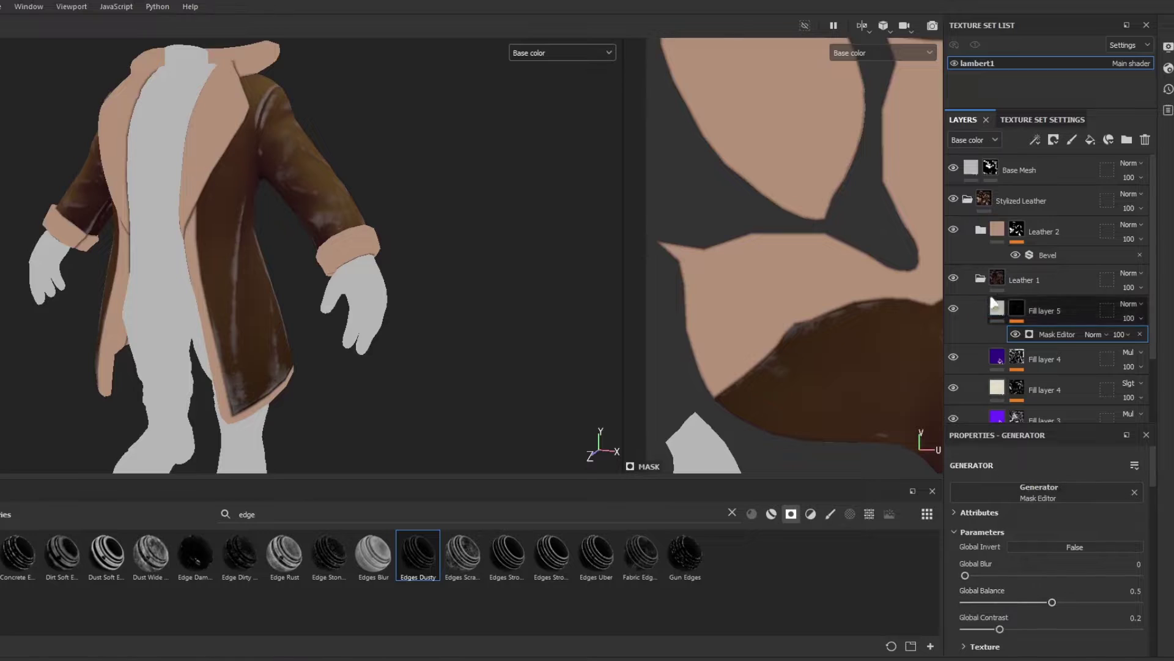
Sample the cream color of the lower Fill layer 4 as Fill layer 5's base color.
click(1041, 312)
click(1117, 599)
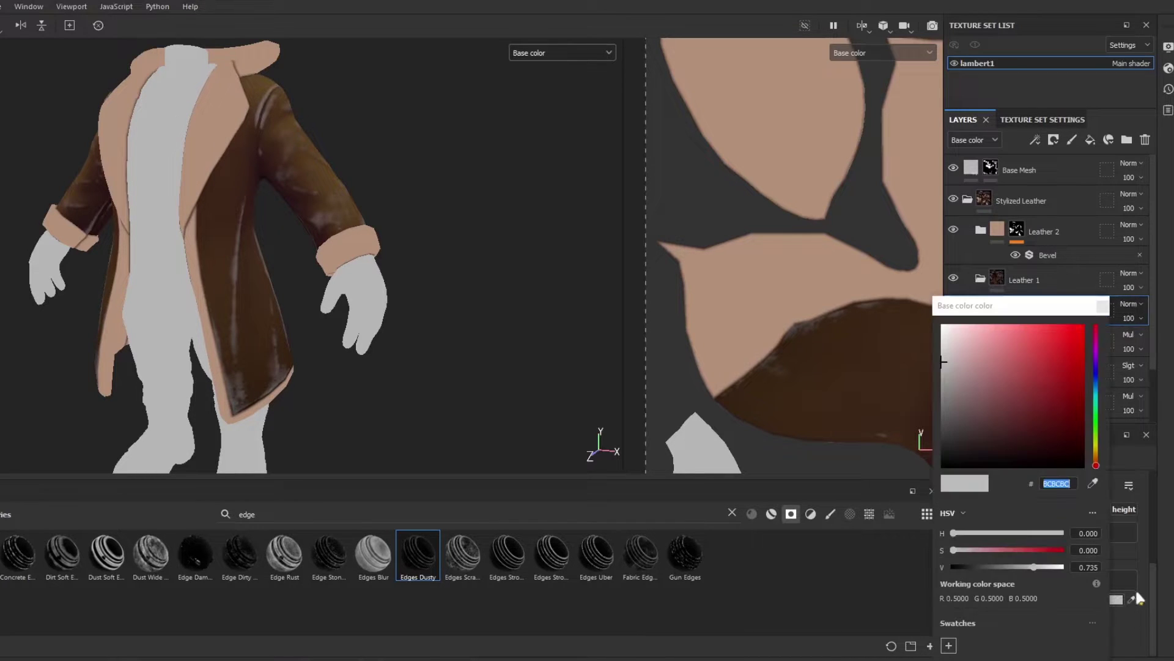
click(1100, 306)
click(1131, 599)
click(1004, 362)
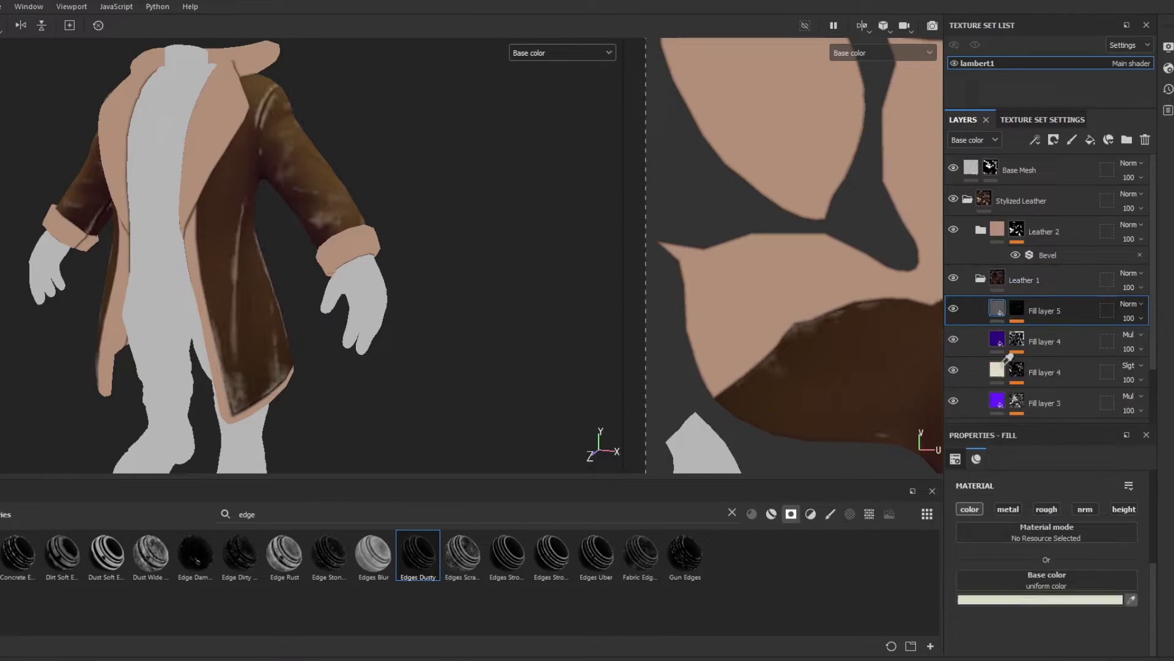
scroll(264, 145, up, 4)
scroll(315, 193, down, 4)
alt+drag(315, 193, 266, 268)
alt+middle_drag(266, 268, 324, 268)
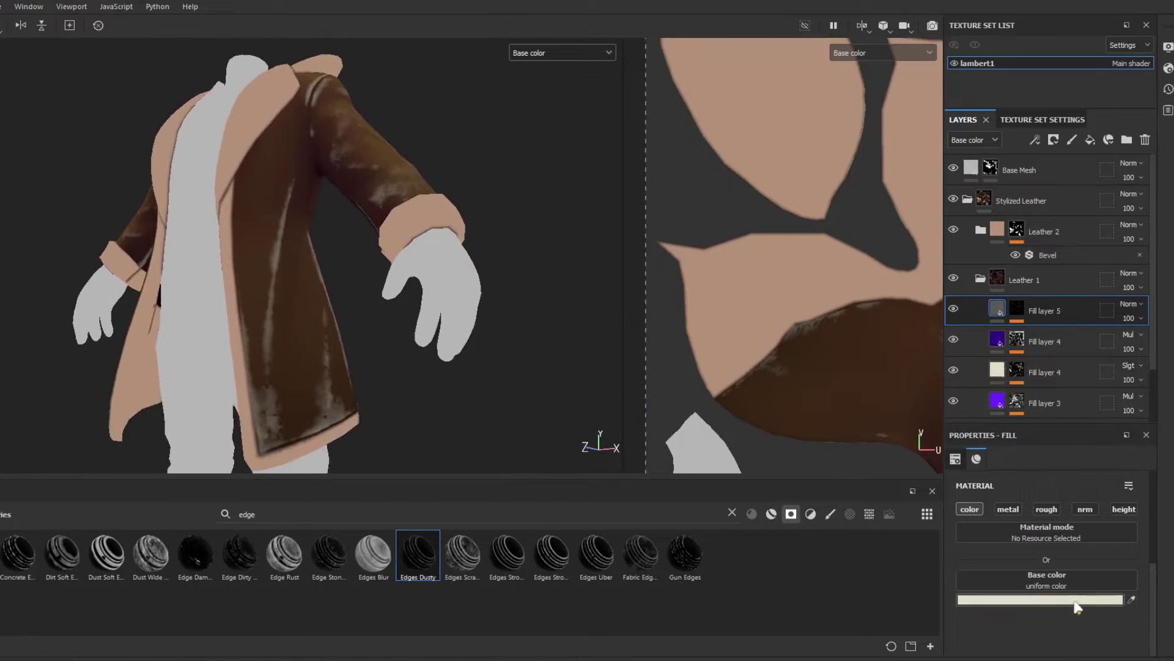
click(1077, 601)
click(1093, 309)
Move Fill layer 5 down the Leather 1 folder to sit directly above Fill layer 1.
click(1048, 416)
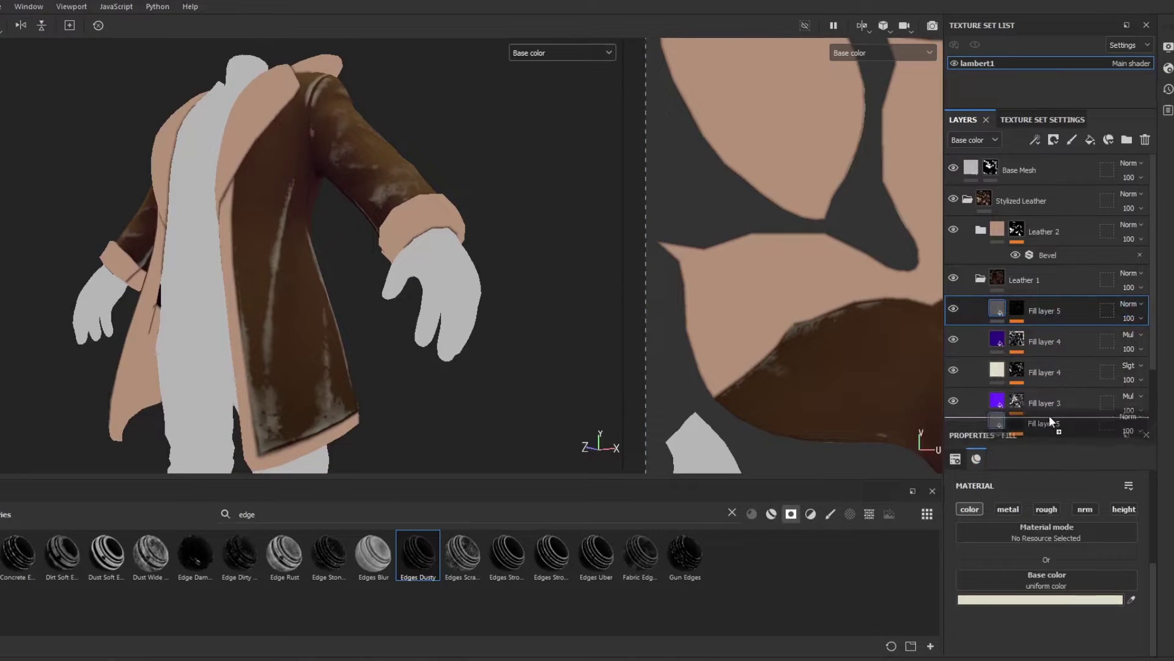
scroll(1050, 416, down, 2)
mouse_move(373, 214)
alt+mouse_down()
mouse_move(587, 296)
mouse_move(414, 199)
mouse_move(411, 241)
mouse_move(377, 236)
alt+mouse_up()
Change Fill layer 5's base color to a light peach.
click(1009, 599)
click(895, 336)
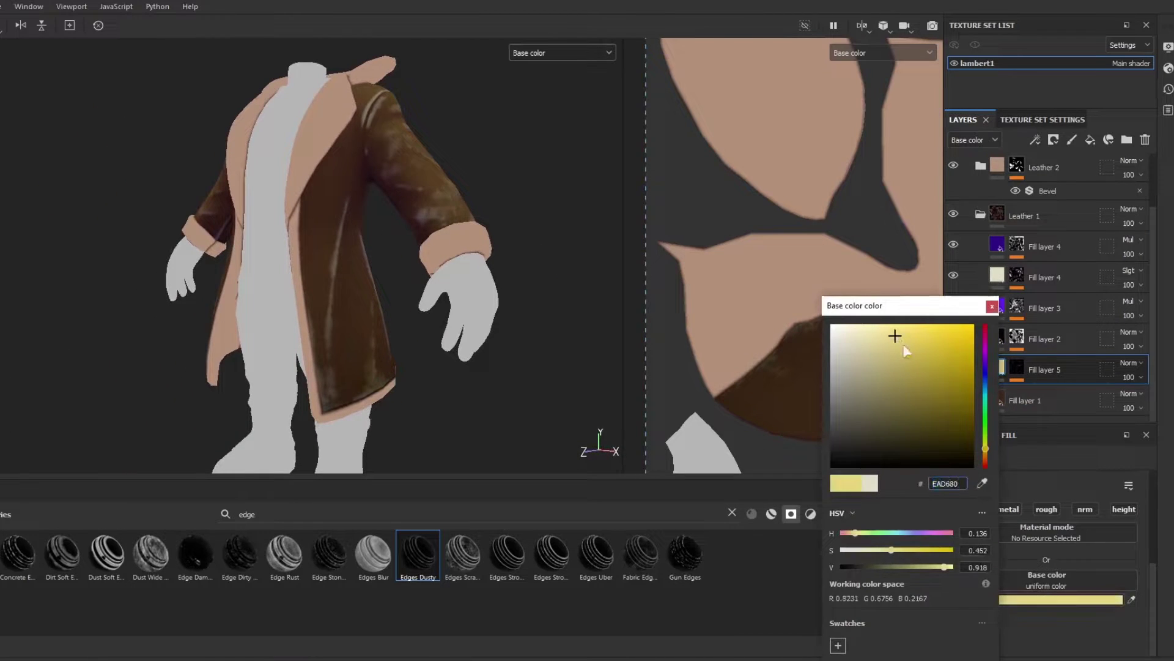
click(985, 457)
drag(863, 355, 858, 331)
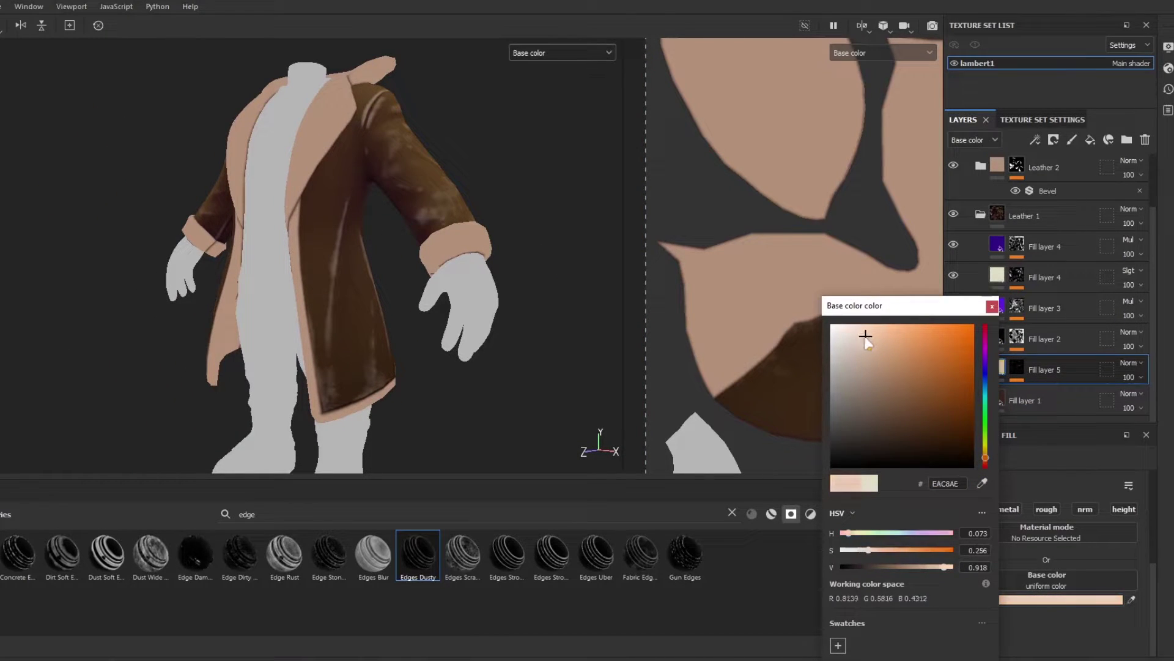
click(992, 306)
Try a global contrast of 0.26 in Fill layer 5's Mask Editor generator and undo the change.
alt+right_drag(392, 232, 489, 367)
click(1016, 366)
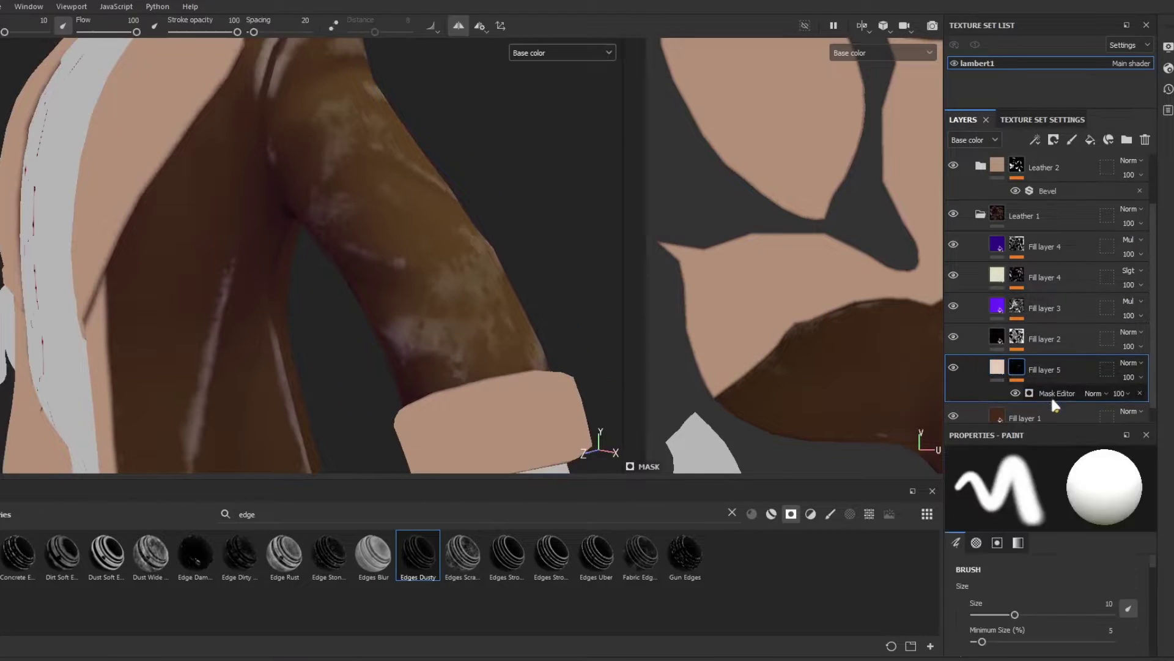
click(1051, 394)
drag(975, 576, 902, 580)
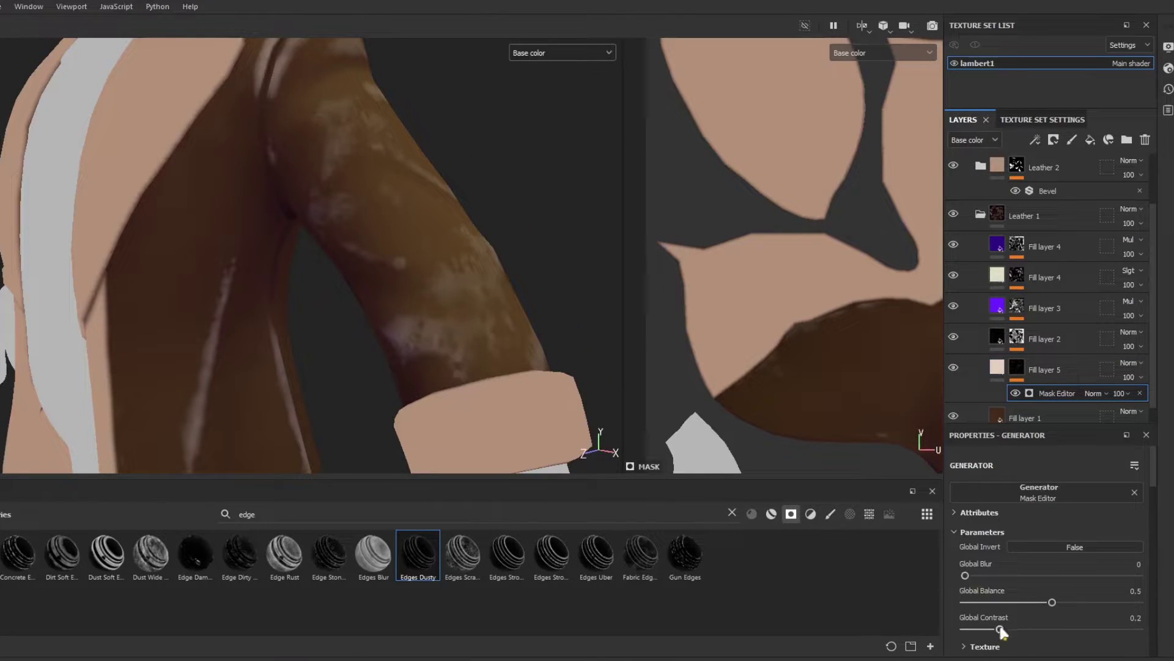
drag(1000, 628, 1009, 628)
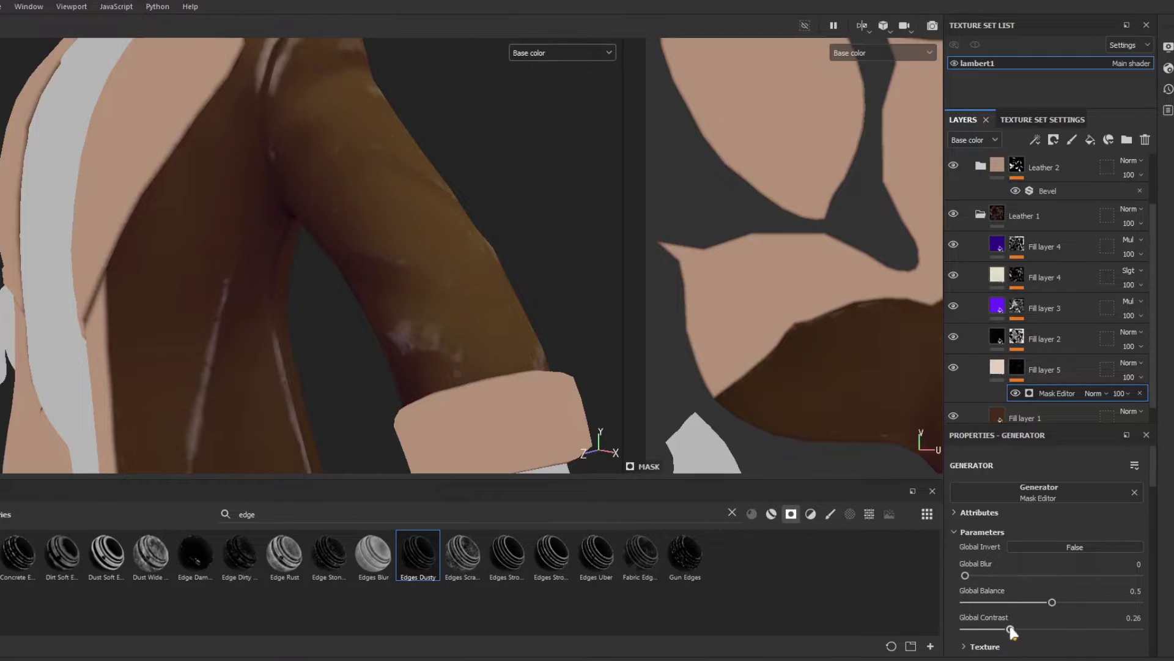
alt+right_drag(366, 380, 354, 197)
alt+drag(355, 197, 708, 189)
key(ctrl+z)
Reduce Fill layer 5's opacity to 50.
alt+drag(376, 197, 183, 208)
alt+right_drag(281, 294, 337, 404)
drag(1151, 396, 1145, 395)
click(1131, 370)
click(1124, 393)
alt+drag(428, 257, 287, 263)
alt+right_drag(287, 263, 287, 118)
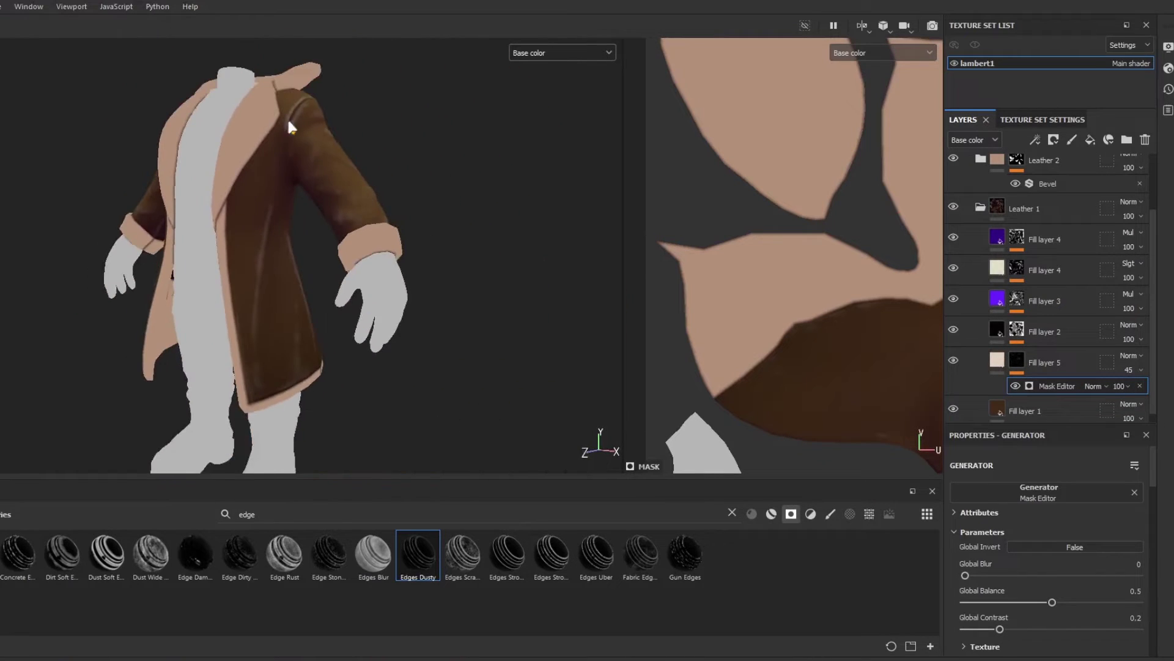
alt+drag(287, 117, 251, 131)
click(1129, 370)
click(1150, 394)
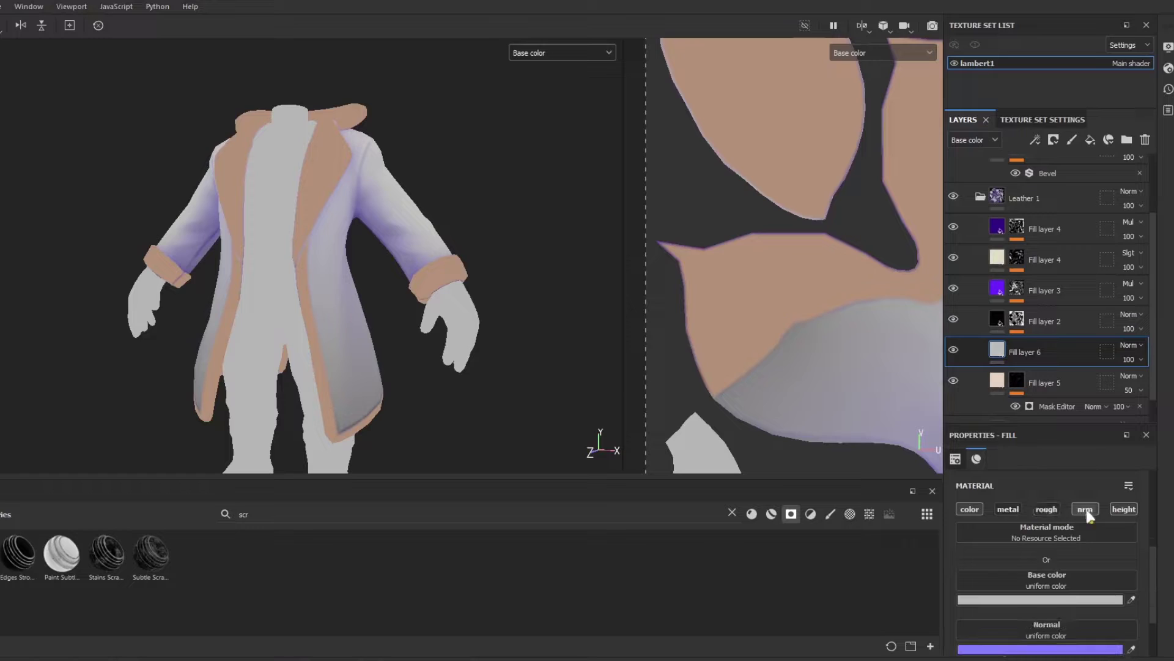
Give Fill layer 6 a black mask and add a fill with the Grunge Scratches Rough texture to it.
right_click(1068, 347)
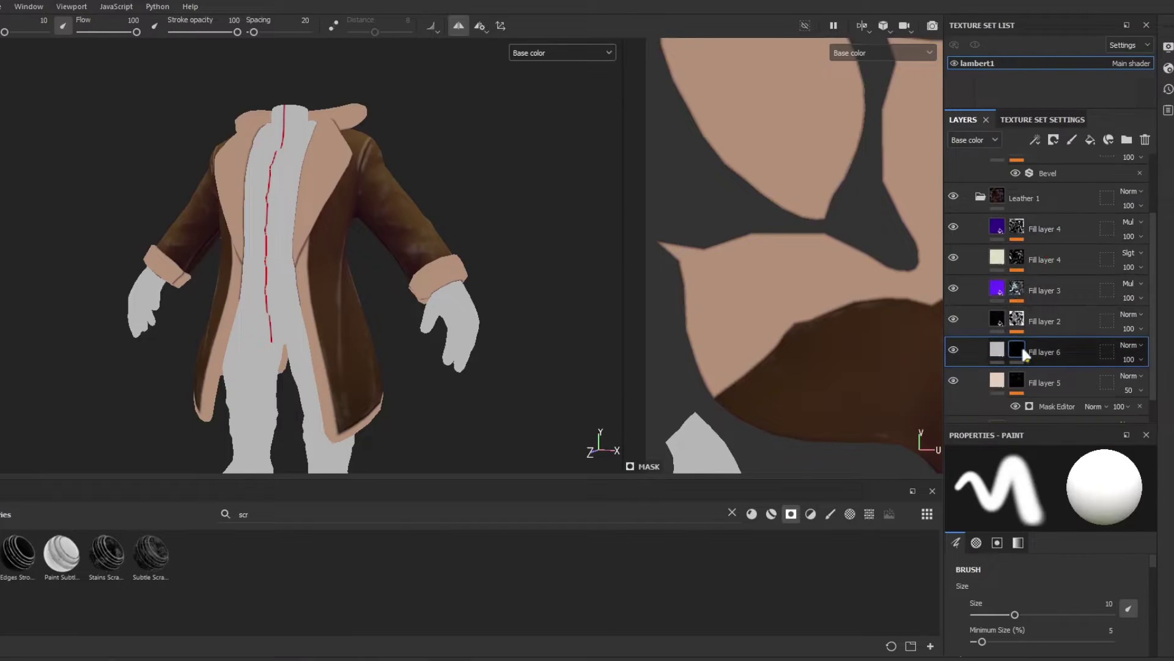
right_click(1022, 345)
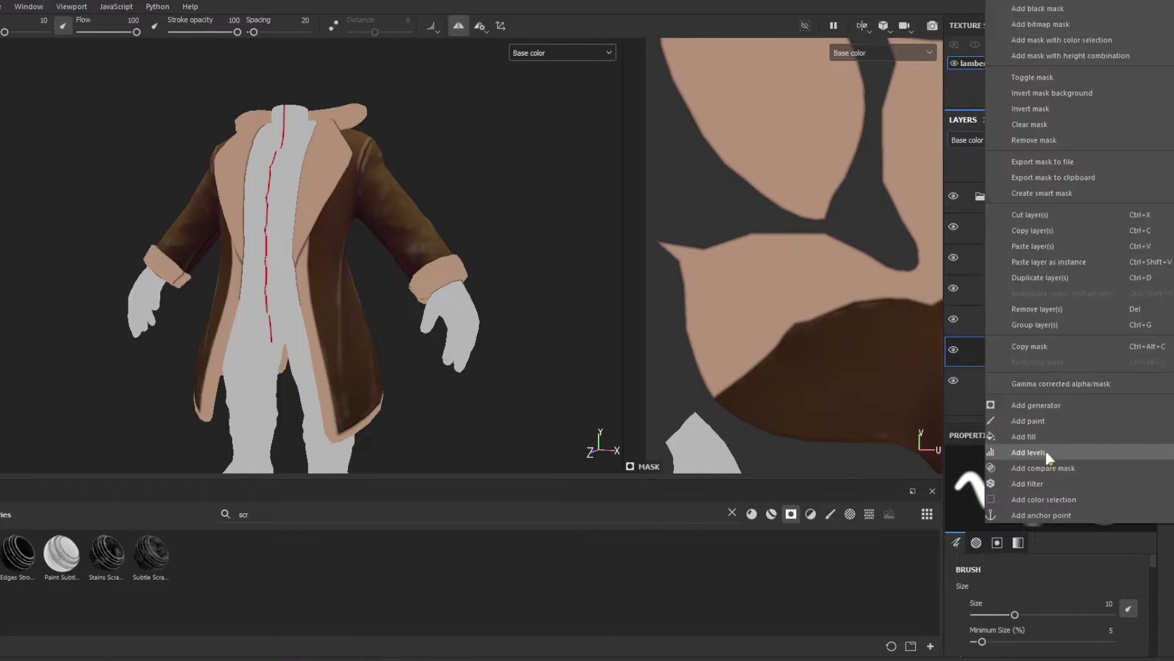
click(1029, 436)
click(869, 513)
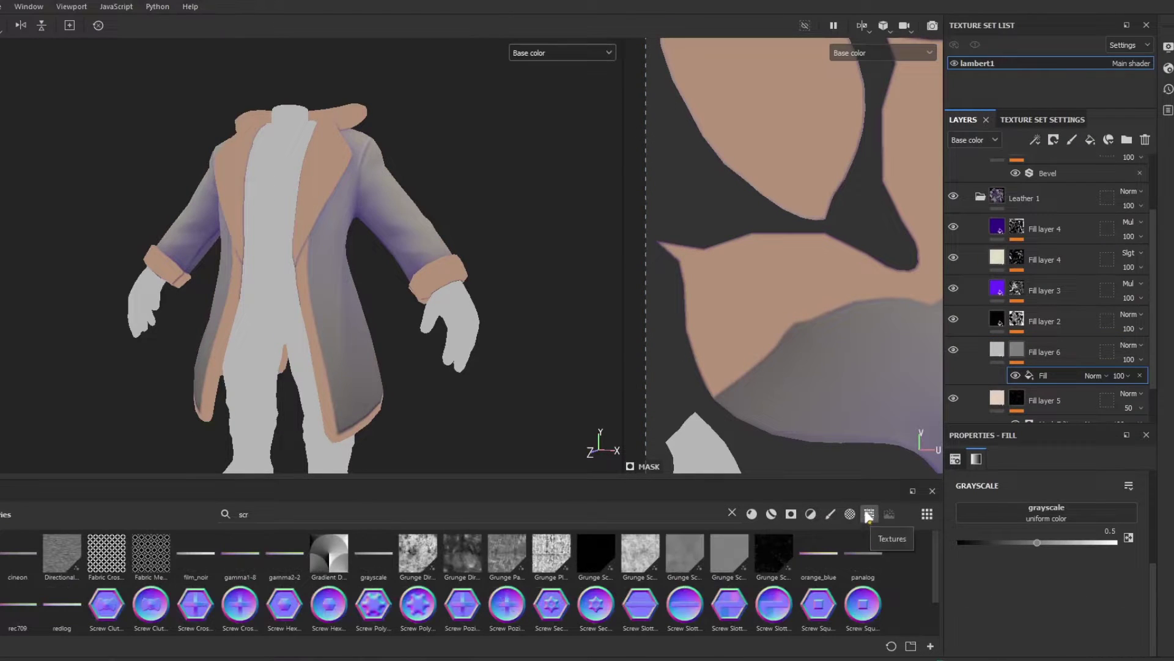
mouse_move(581, 544)
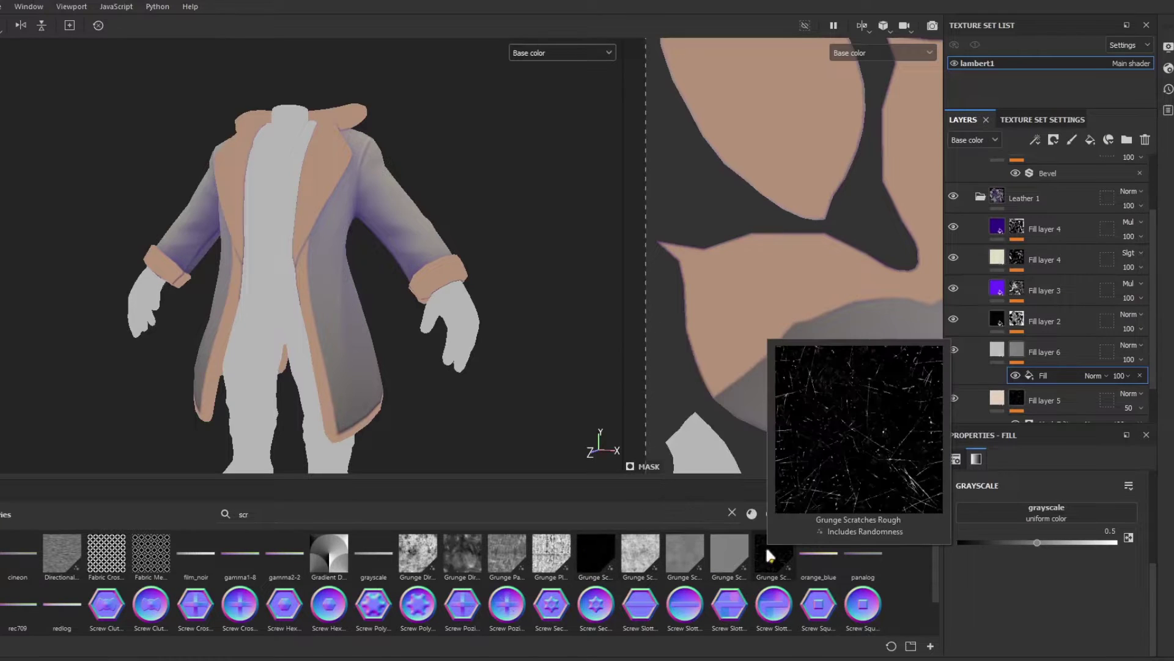
drag(767, 547, 995, 512)
Set the scratches texture's balance to 0.28 and its scratch quantity to 0.47.
alt+drag(400, 264, 369, 338)
alt+right_drag(369, 338, 393, 231)
scroll(1060, 566, down, 2)
drag(1053, 559, 1016, 558)
drag(1033, 612, 1047, 610)
scroll(338, 191, down, 2)
mouse_move(338, 192)
alt+mouse_down()
mouse_move(310, 155)
mouse_move(716, 160)
mouse_move(324, 190)
alt+mouse_up()
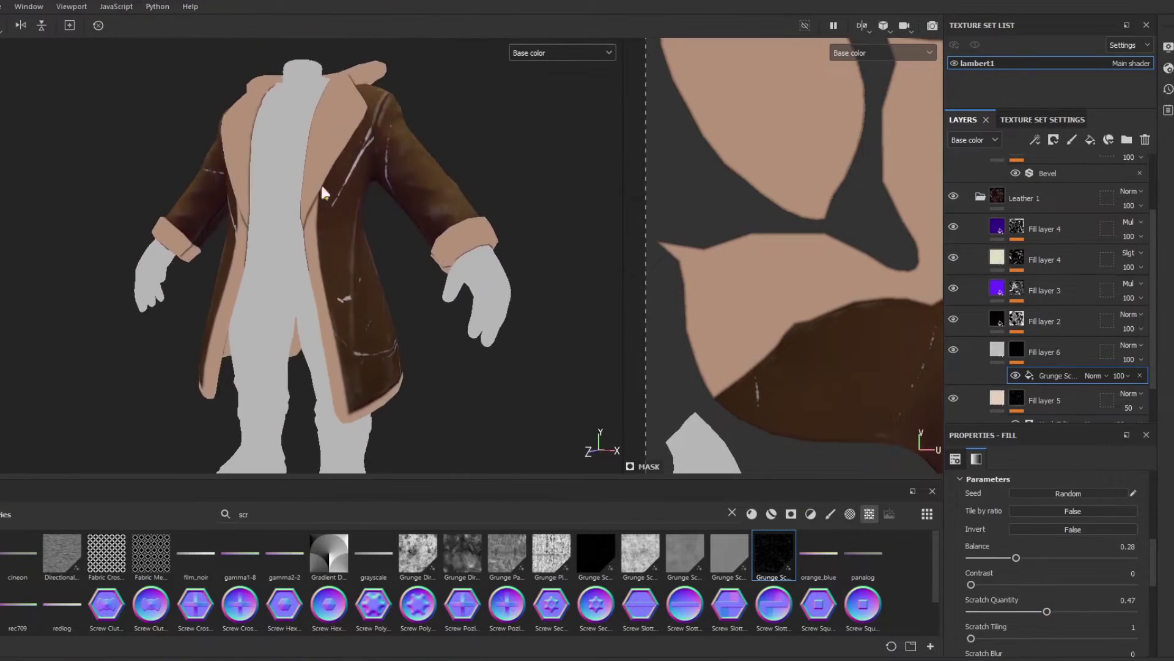
Set the scratch dirtiness of the Grunge Scratches Rough fill to 0.55.
scroll(322, 192, up, 2)
scroll(1137, 361, down, 1)
scroll(1034, 568, down, 2)
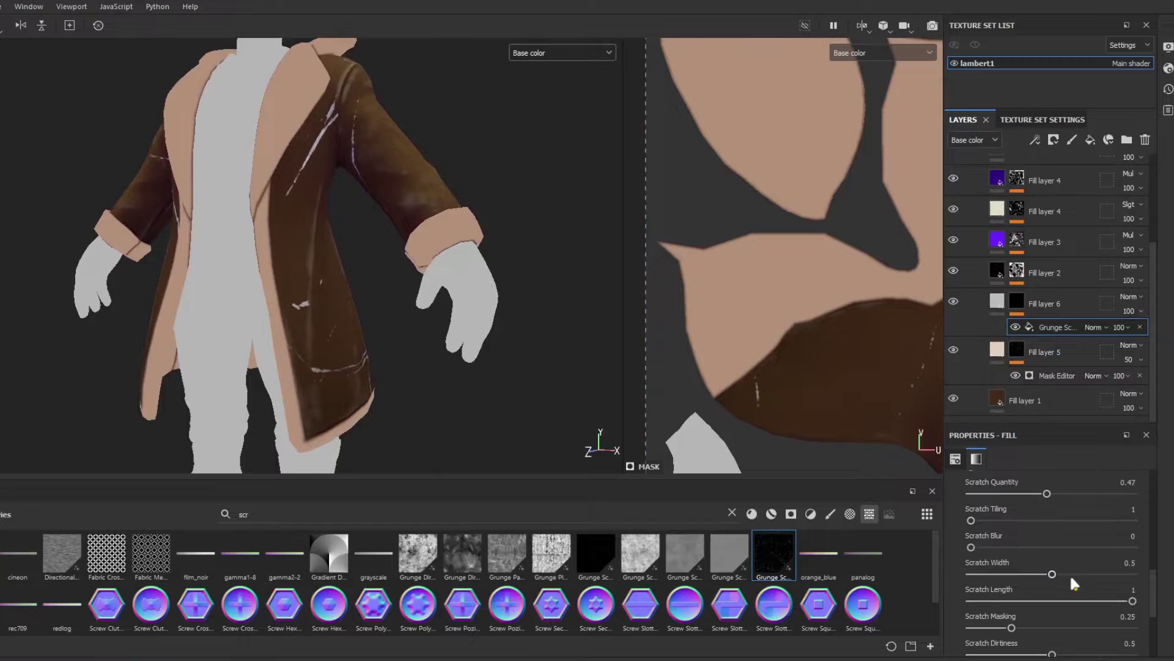
scroll(1072, 579, down, 3)
drag(1052, 505, 1077, 506)
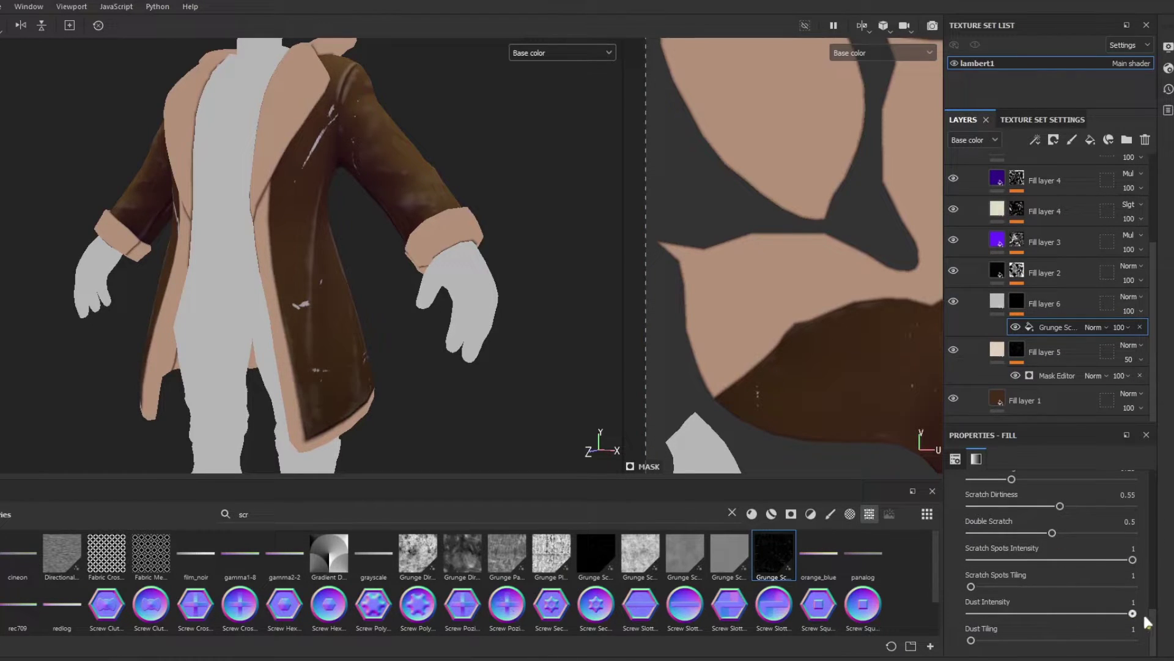
Sample Fill layer 5's light peach as Fill layer 6's base color and lower Fill layer 6's opacity to 20.
click(1044, 303)
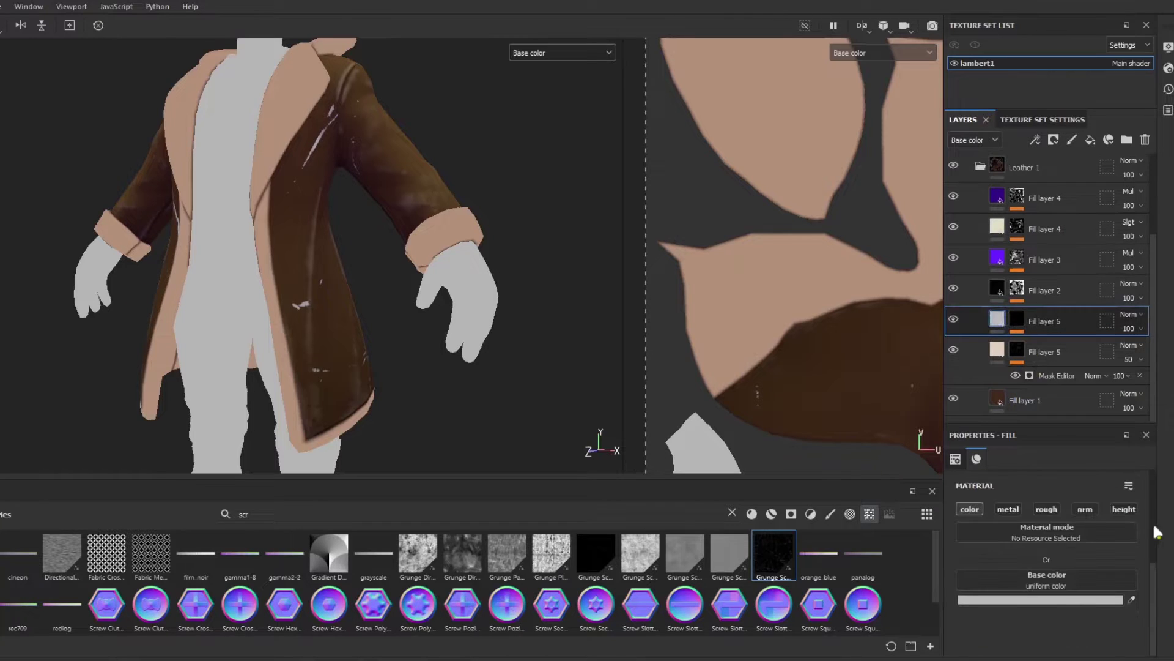
scroll(448, 414, up, 3)
alt+drag(449, 414, 384, 408)
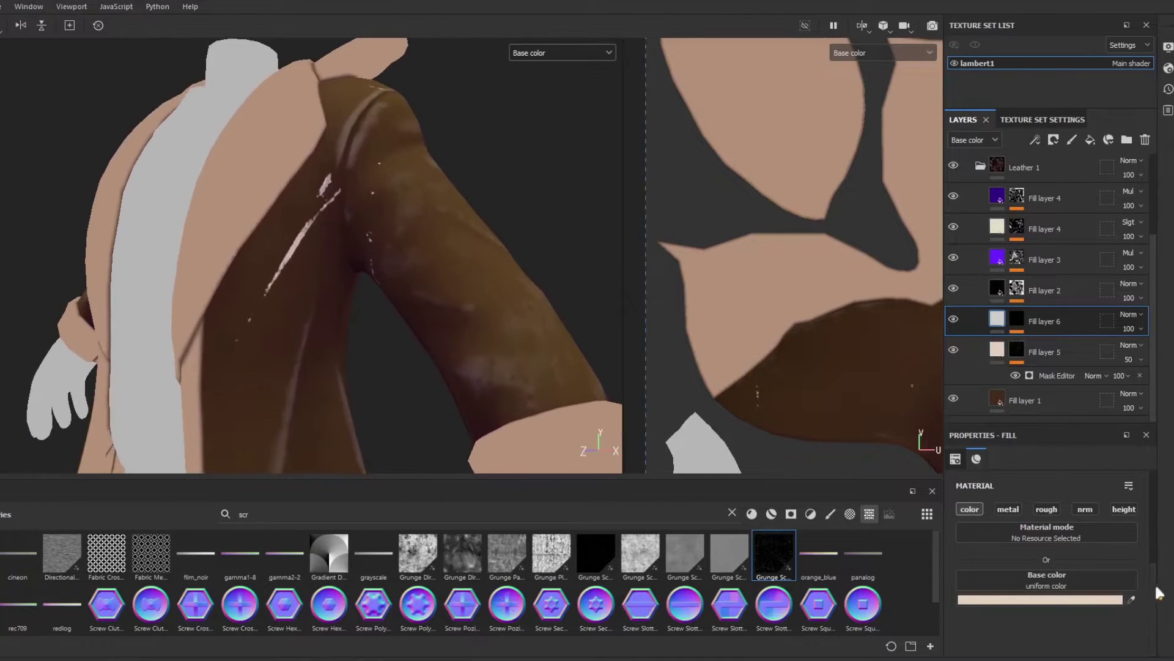
click(1132, 328)
drag(1165, 352, 1132, 353)
Add a Blur filter with an intensity of 0.12 above the scratches in Fill layer 6's mask.
mouse_move(428, 263)
alt+right_down()
mouse_move(444, 461)
mouse_move(372, 111)
mouse_move(428, 244)
alt+right_up()
alt+middle_drag(429, 245, 479, 278)
right_click(1018, 324)
click(1091, 393)
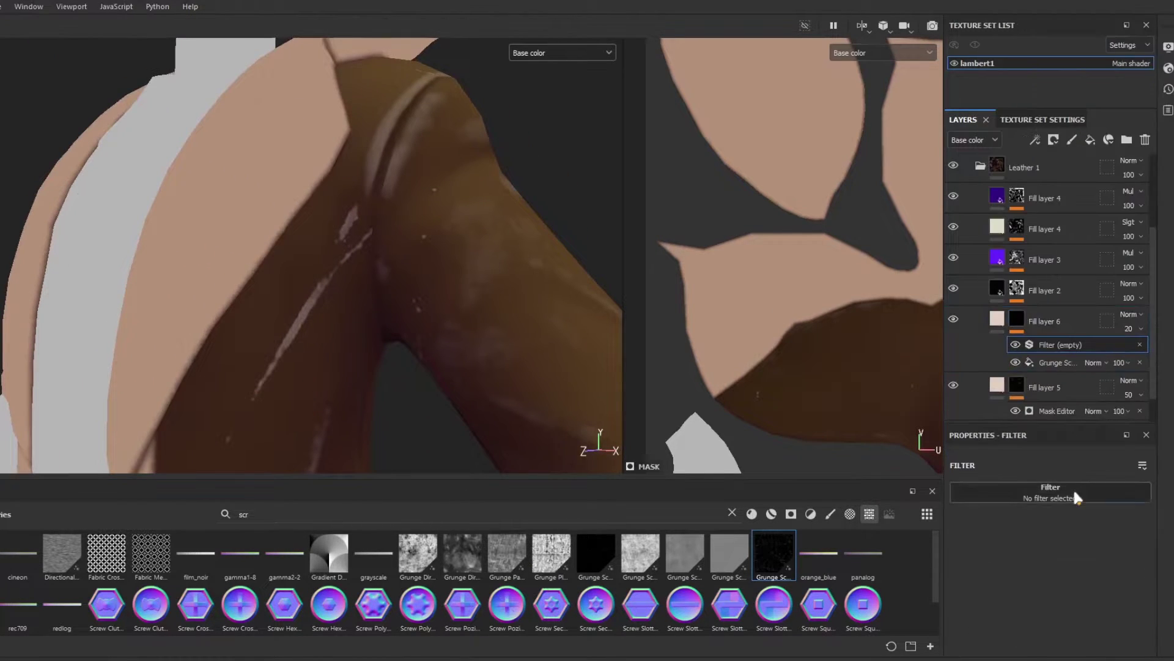
click(1073, 487)
click(1114, 538)
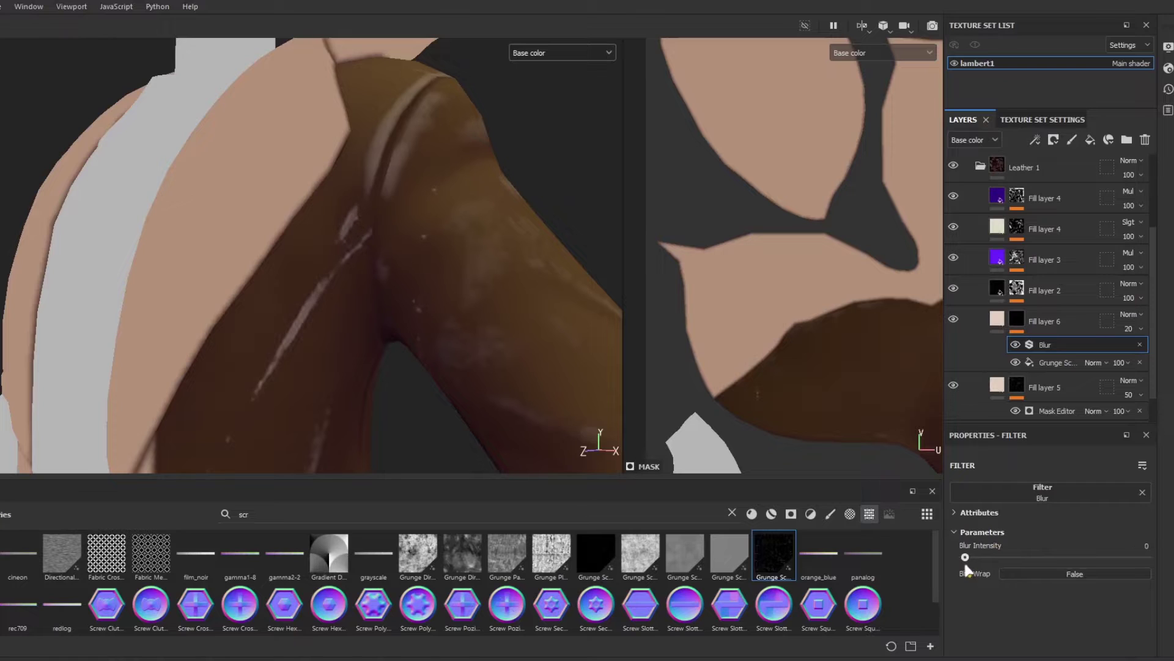
alt+right_drag(428, 287, 184, 239)
alt+drag(183, 239, 428, 220)
alt+right_drag(428, 220, 567, 207)
alt+drag(567, 208, 530, 236)
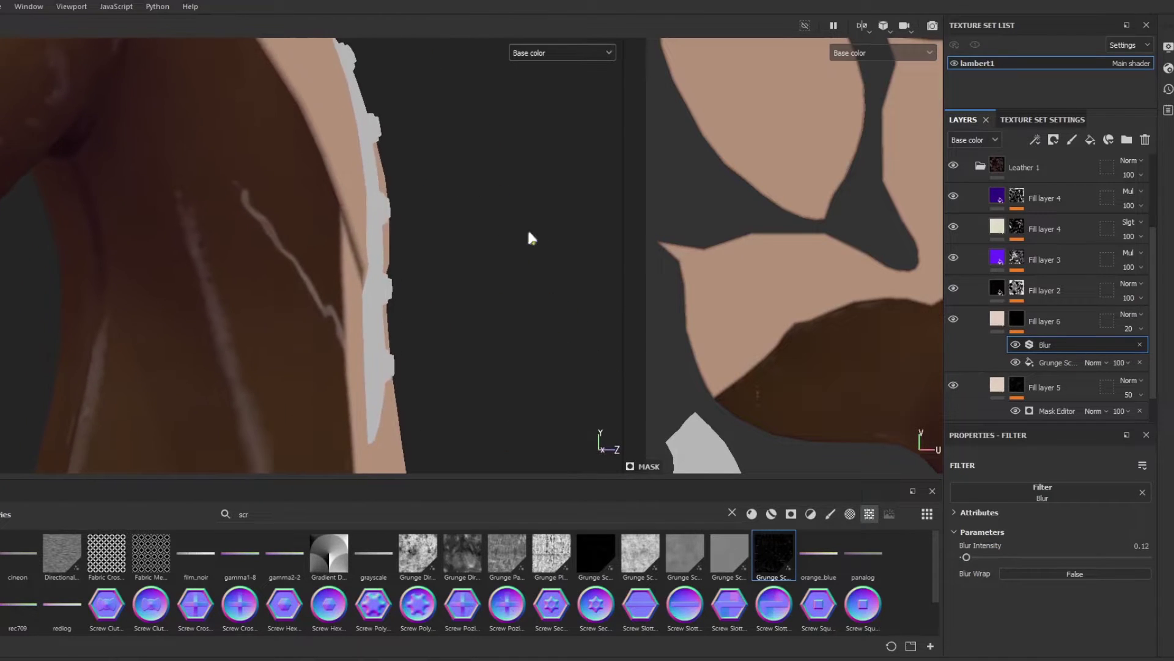
Raise the scratches texture's scratch quantity to 1 and its balance to 0.39.
click(1047, 363)
scroll(1047, 534, down, 5)
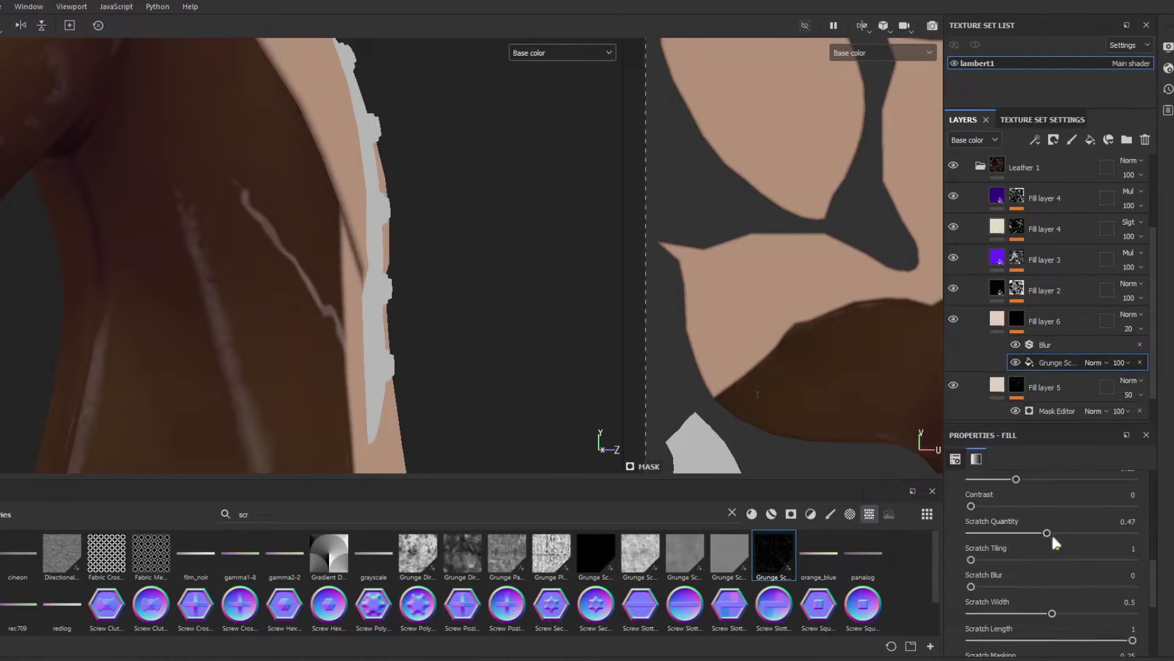
drag(1048, 533, 1133, 534)
alt+drag(428, 245, 256, 245)
alt+right_drag(367, 245, 275, 245)
scroll(1040, 544, up, 2)
mouse_move(1016, 554)
mouse_down()
mouse_move(985, 554)
mouse_move(1034, 553)
mouse_up()
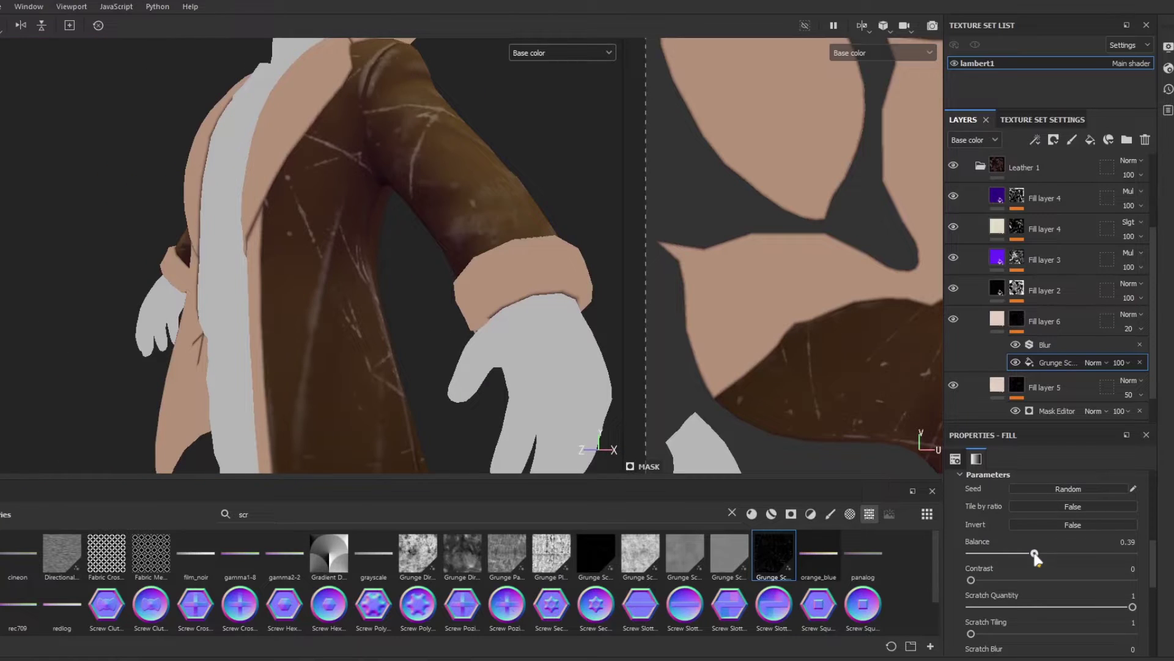
Lower the scratches texture's scratch quantity to 0.53 and set its scratch tiling to 2.
click(1059, 607)
scroll(1047, 605, down, 2)
drag(971, 595, 1006, 595)
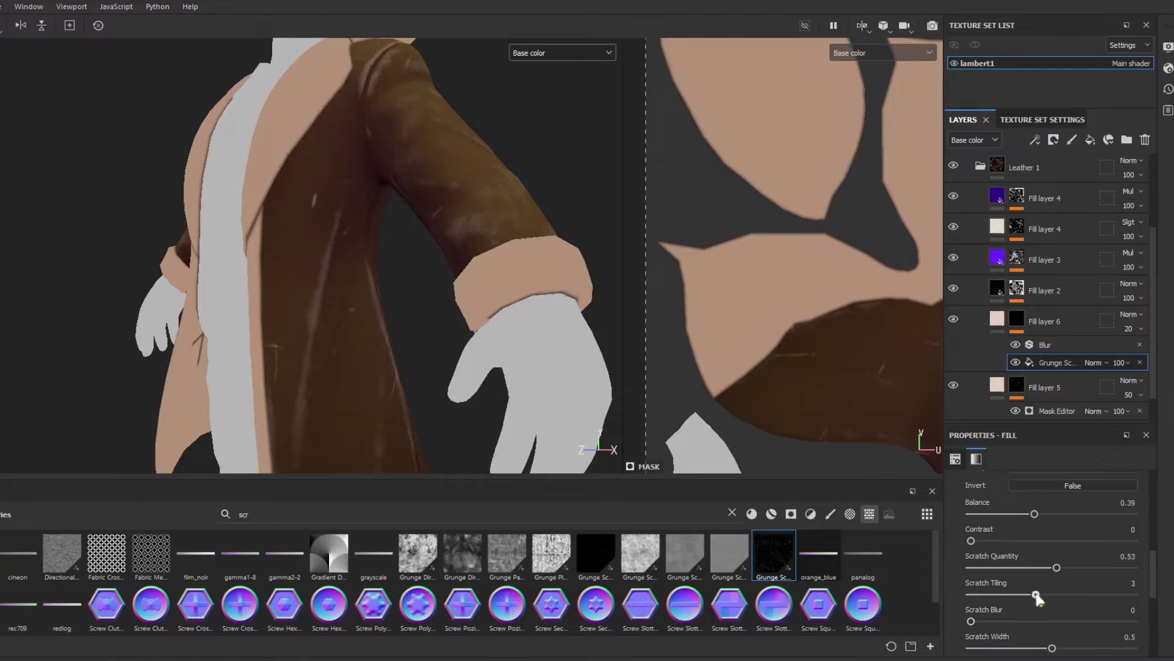
alt+drag(392, 373, 764, 208)
drag(1002, 594, 973, 594)
alt+drag(342, 275, 526, 135)
drag(973, 594, 1004, 595)
Set the scratch blur to 0.21 and the scratch width to 0.77.
alt+right_drag(343, 276, 566, 597)
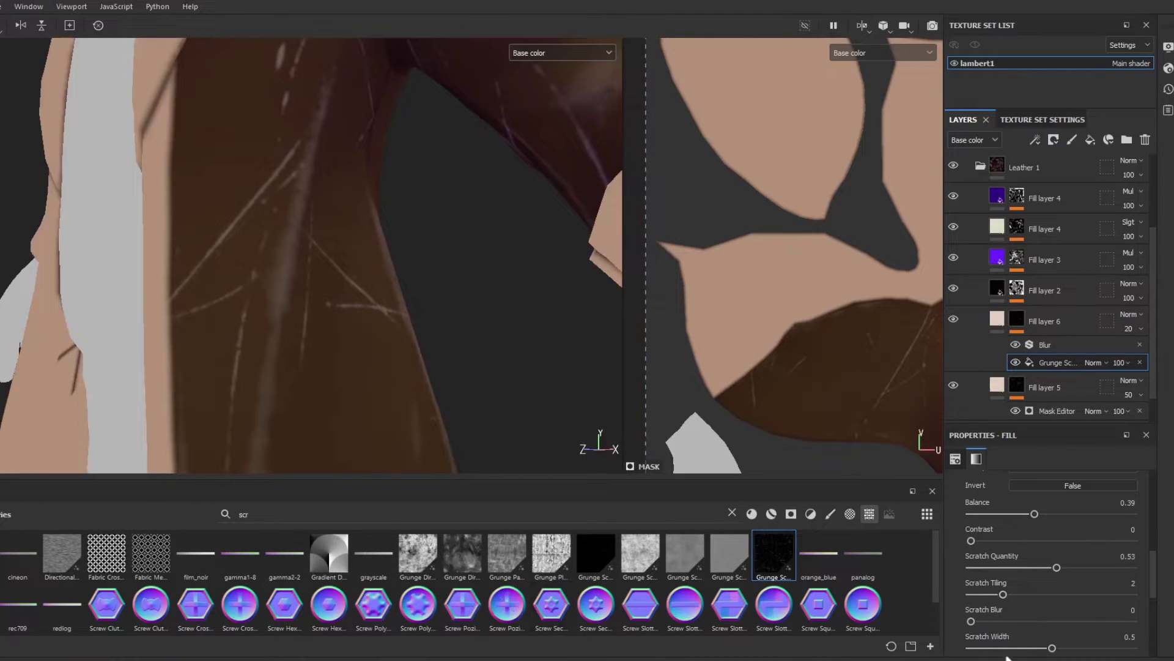
key(f)
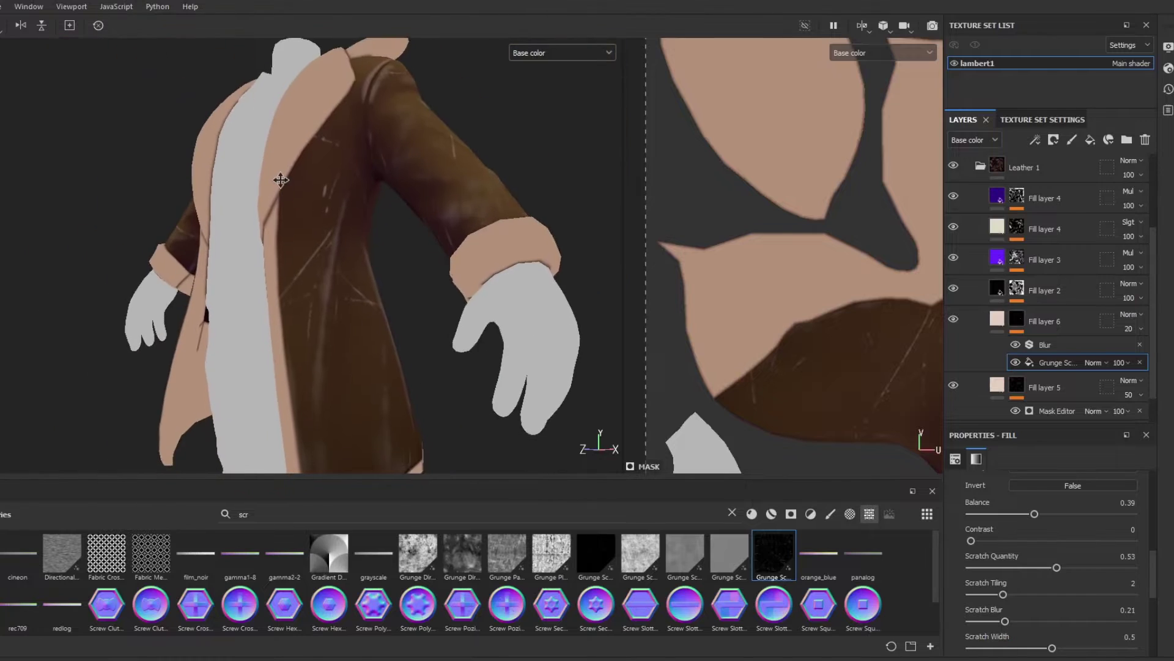
drag(1052, 647, 1083, 646)
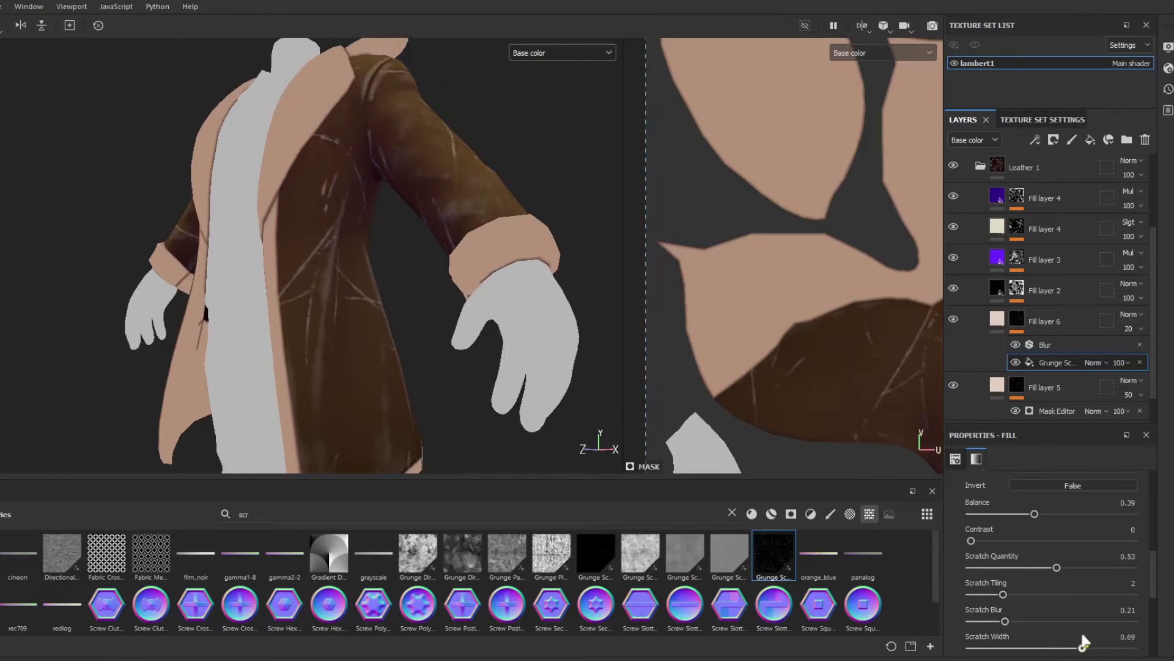
scroll(1096, 641, down, 2)
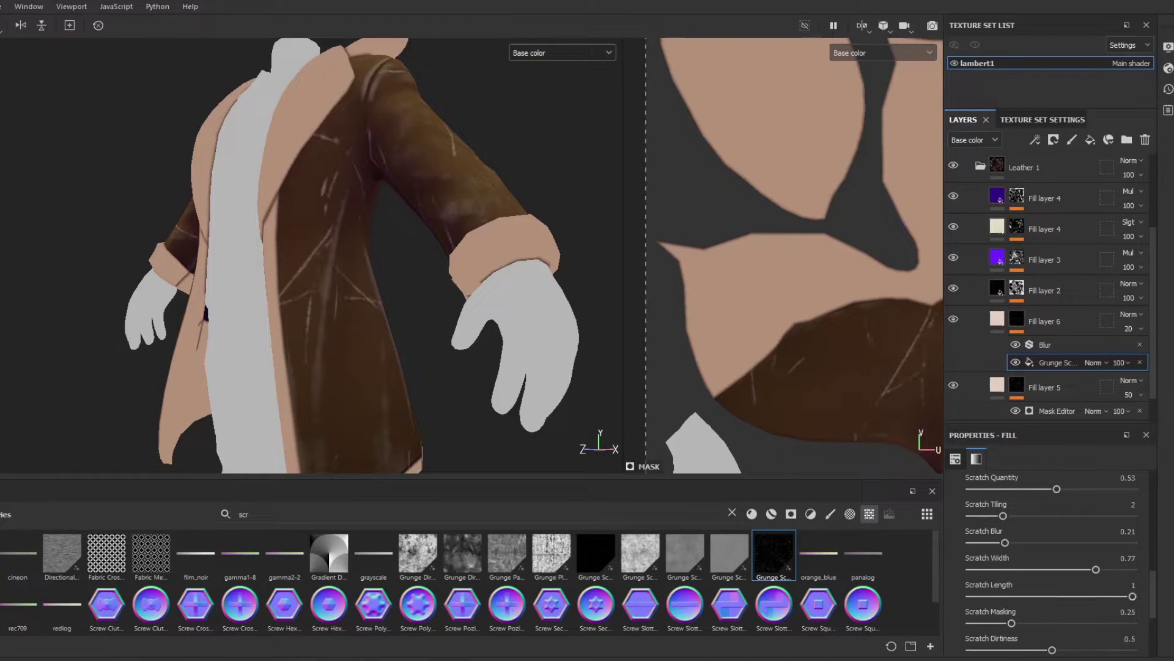
Set the scratch dirtiness to 0.54 and the double scratch amount to 0.5.
drag(1084, 624, 1132, 652)
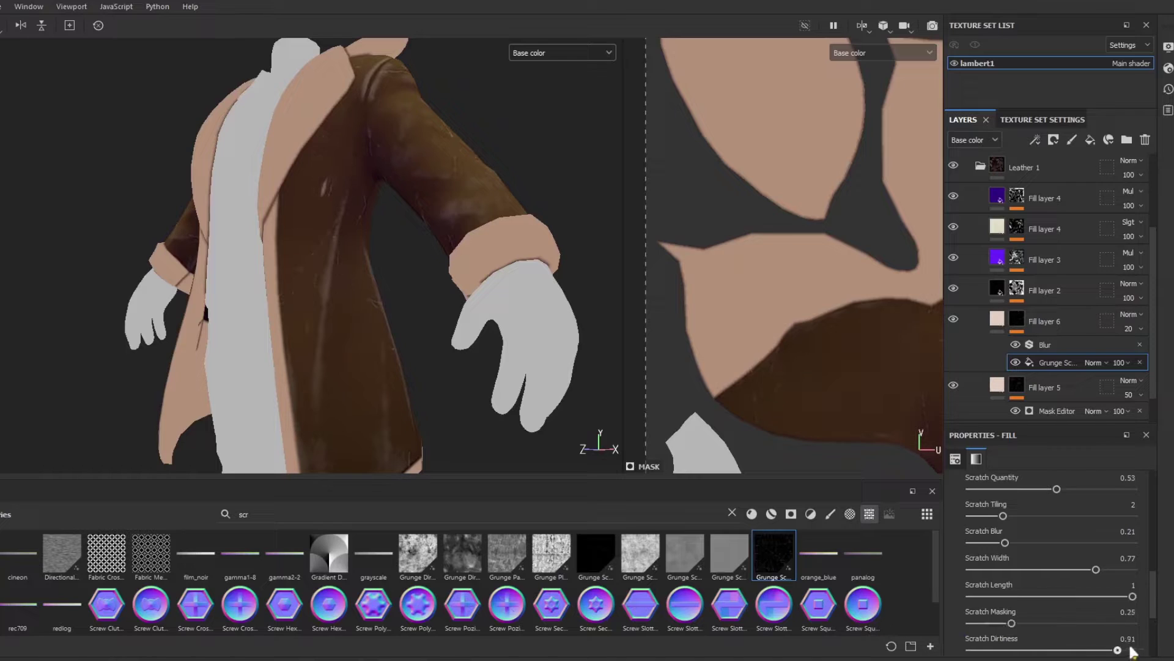
scroll(1058, 651, down, 1)
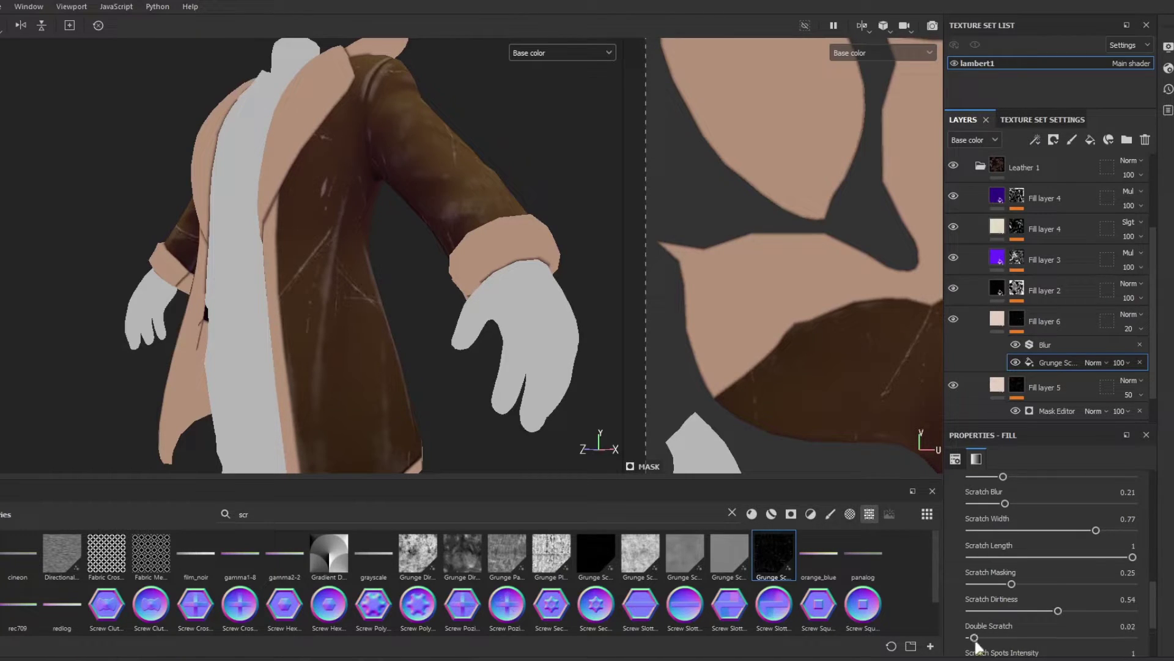
drag(975, 638, 1052, 637)
scroll(1033, 622, down, 2)
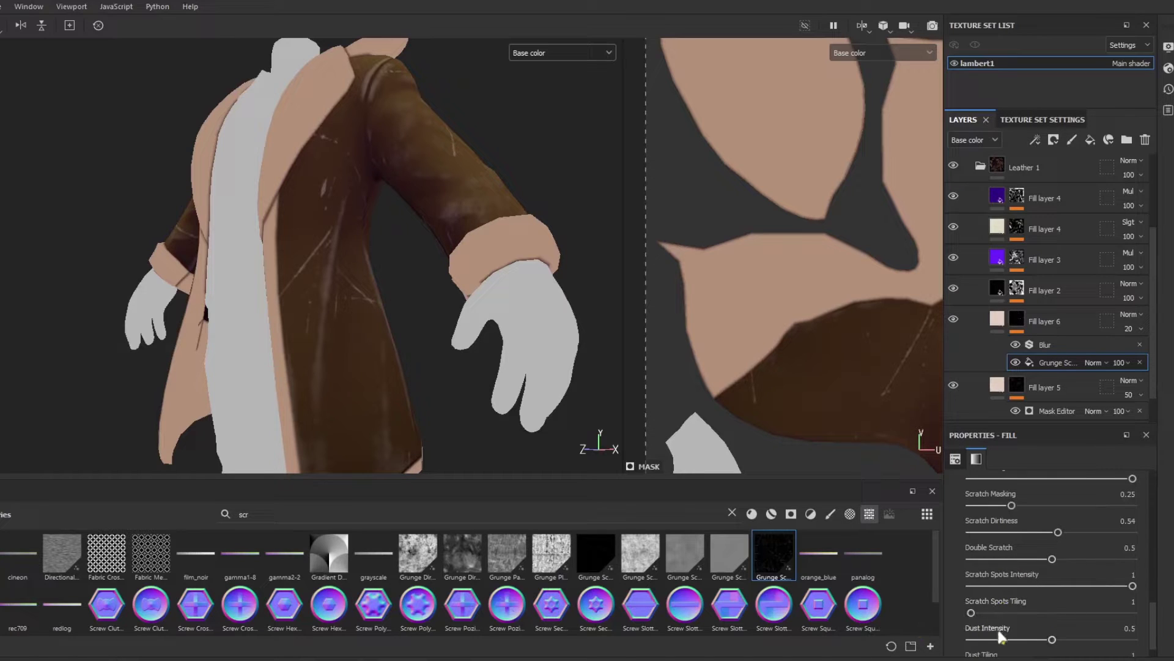
drag(1144, 638, 1052, 639)
scroll(1024, 632, down, 1)
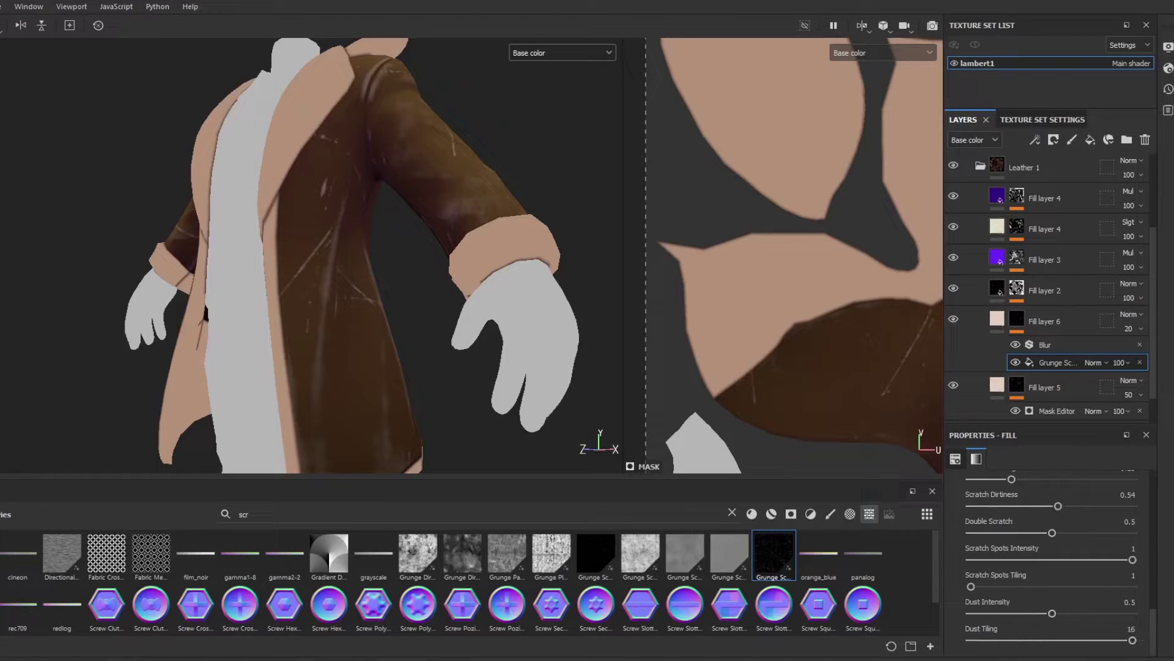
Randomize the scratches texture's seed and lower its scratch quantity to 0.45.
scroll(1084, 615, down, 5)
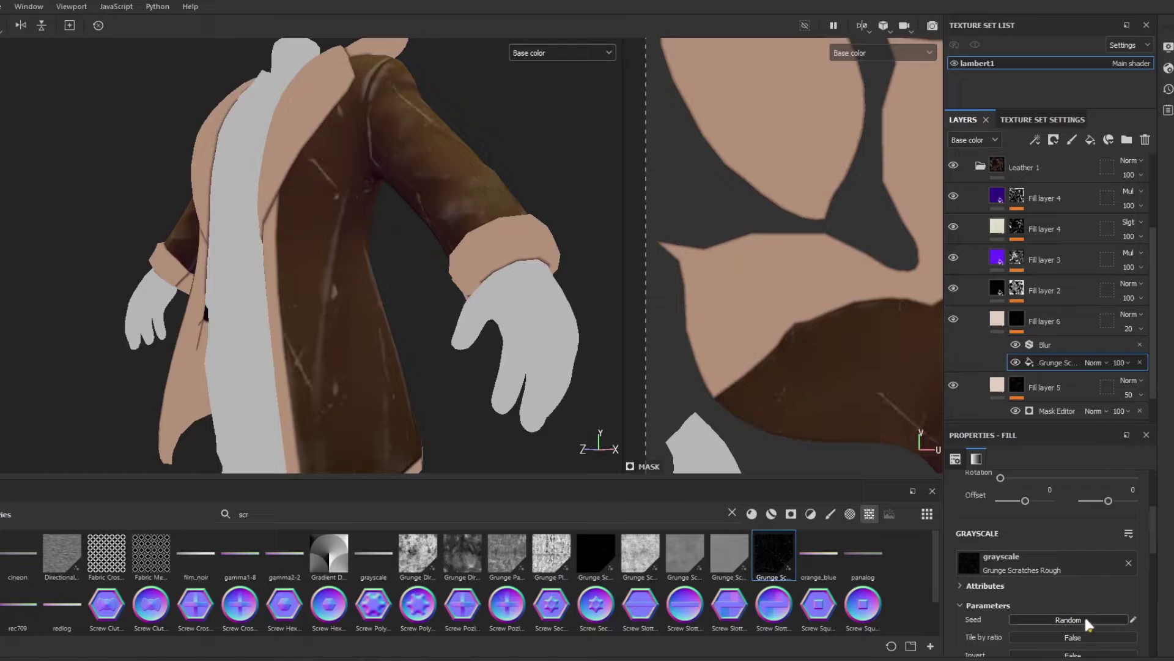
scroll(1084, 614, down, 4)
drag(1058, 543, 1034, 544)
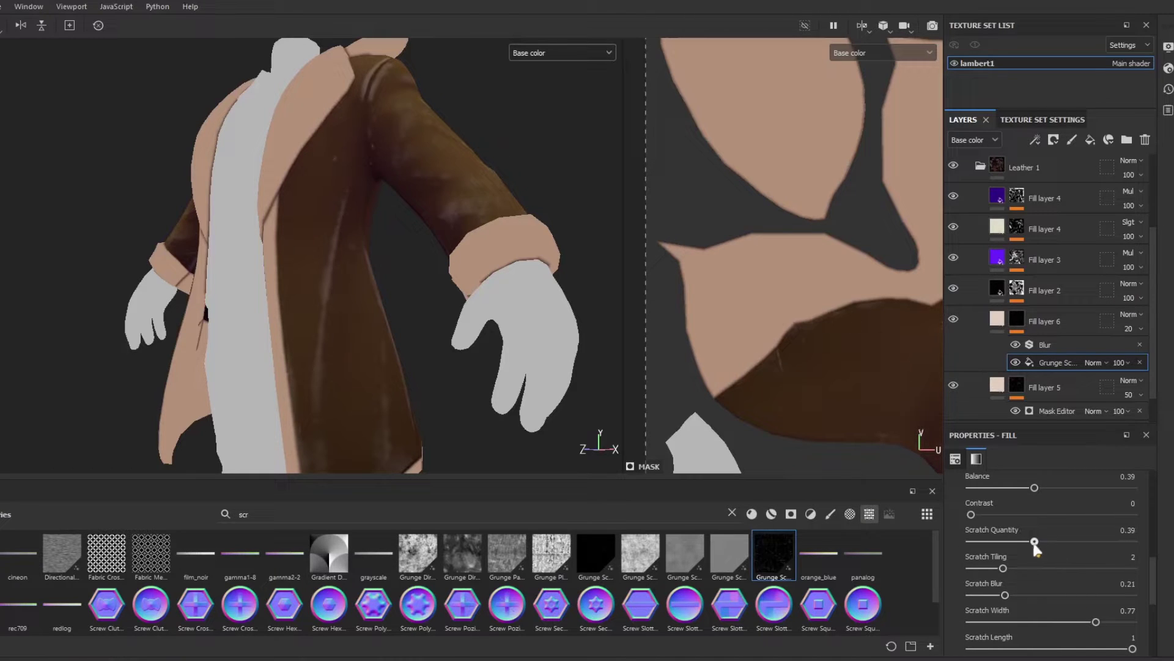
scroll(1055, 542, up, 5)
scroll(1060, 579, down, 3)
drag(1034, 541, 1044, 541)
Switch the viewport display to Material and examine the scratches on the coat front and sleeve from several angles.
mouse_move(275, 138)
alt+mouse_down()
mouse_move(454, 123)
mouse_move(783, 157)
mouse_move(272, 138)
alt+mouse_up()
scroll(1078, 517, up, 3)
alt+drag(367, 202, 263, 204)
alt+right_drag(263, 205, 368, 312)
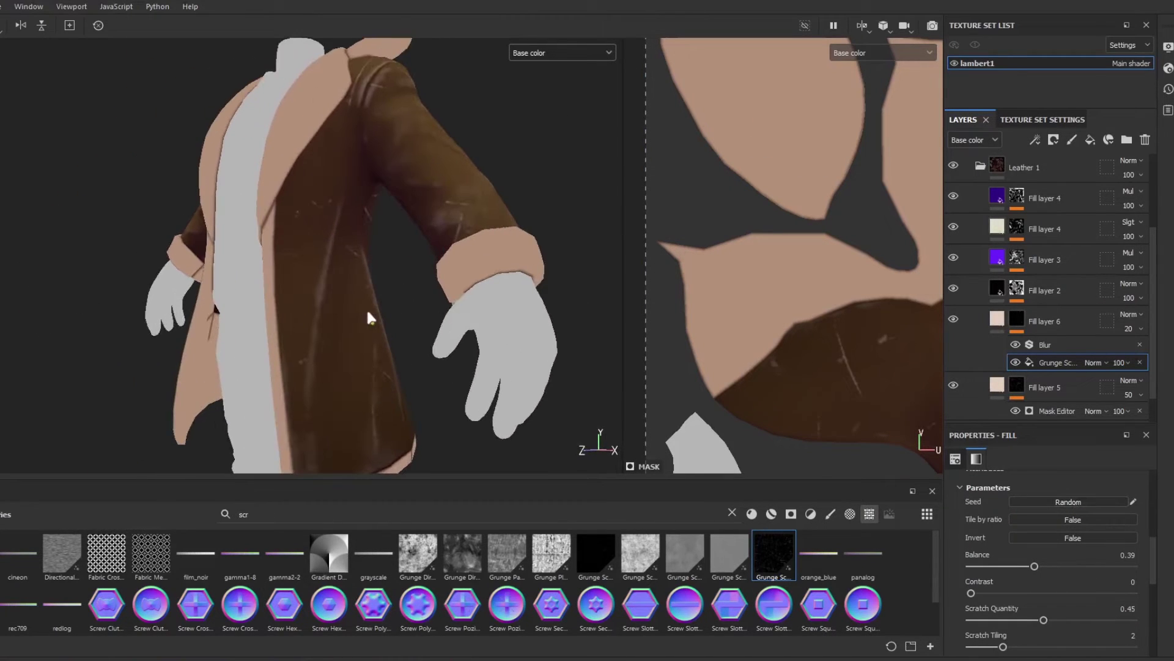
click(562, 54)
click(538, 69)
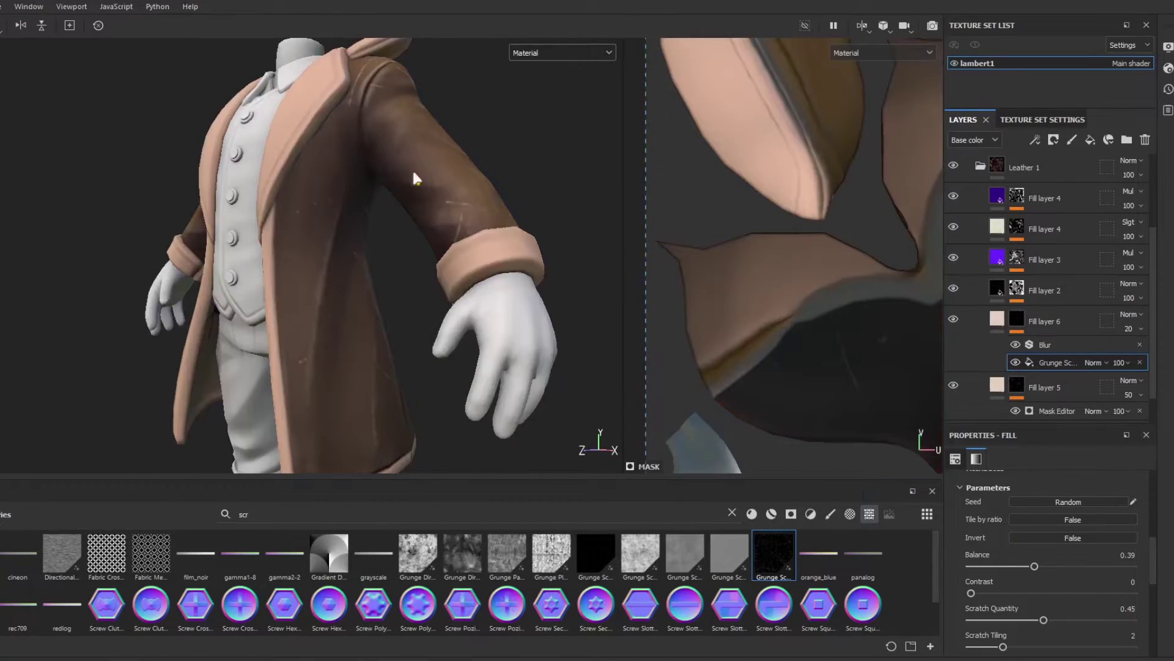
alt+drag(414, 171, 578, 158)
alt+right_drag(578, 158, 287, 138)
alt+drag(287, 137, 158, 140)
alt+right_drag(158, 140, 336, 210)
alt+drag(335, 209, 428, 214)
alt+right_drag(428, 214, 551, 305)
Set Fill layer 6's opacity to 33 and Fill layer 5's opacity to 100.
click(1138, 331)
click(1139, 353)
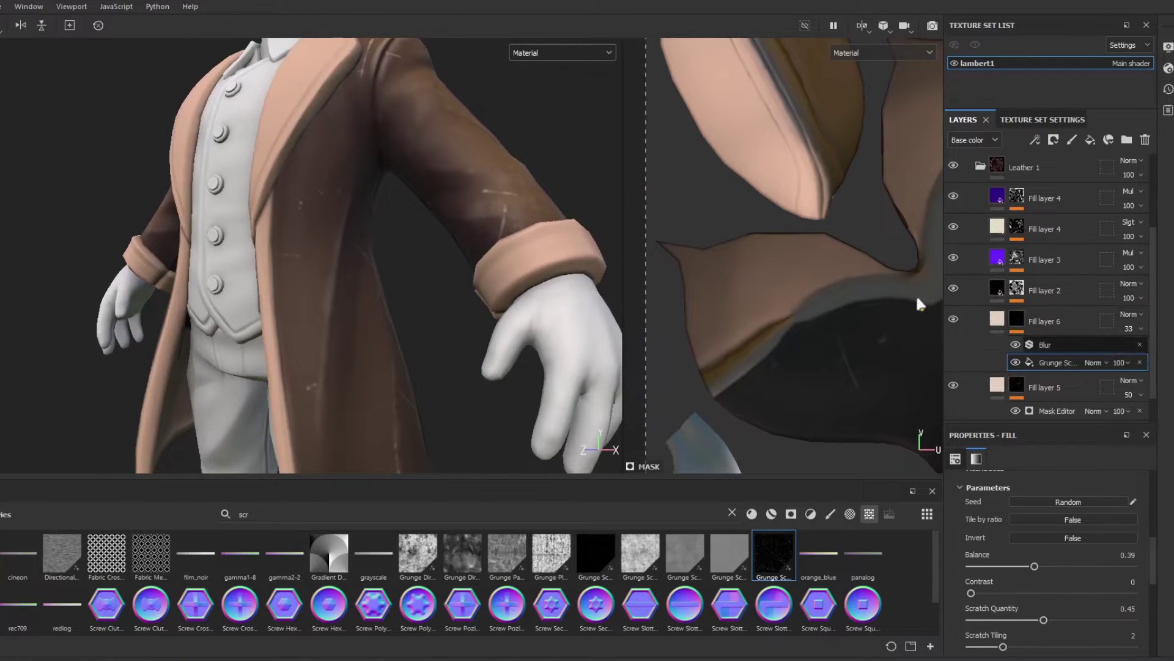
alt+drag(459, 227, 483, 194)
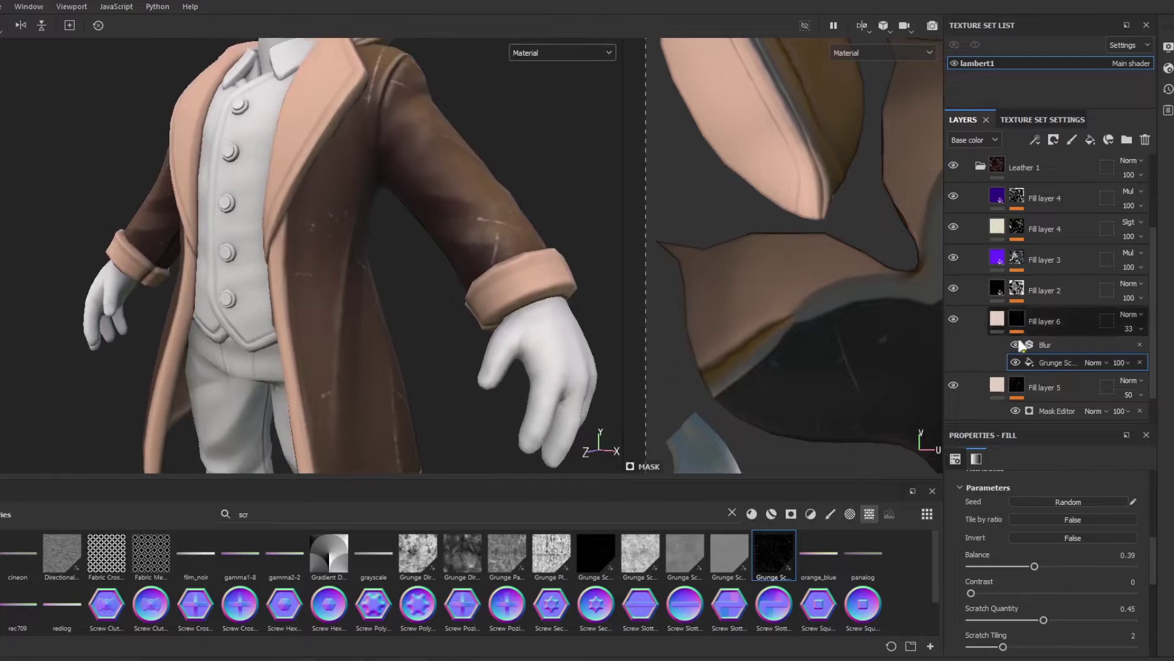
drag(1152, 418, 1172, 418)
alt+right_drag(428, 141, 320, 21)
alt+drag(379, 159, 479, 166)
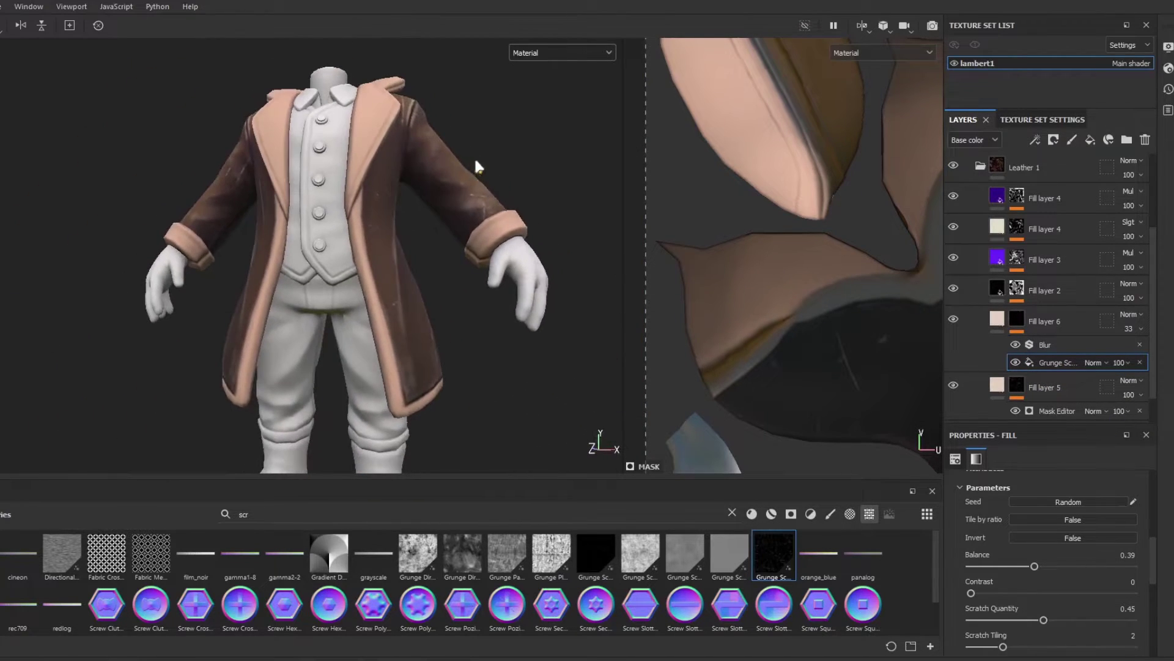
Switch the viewport display to Base color and raise Fill layer 6's opacity to 45.
click(562, 52)
click(561, 110)
click(1130, 328)
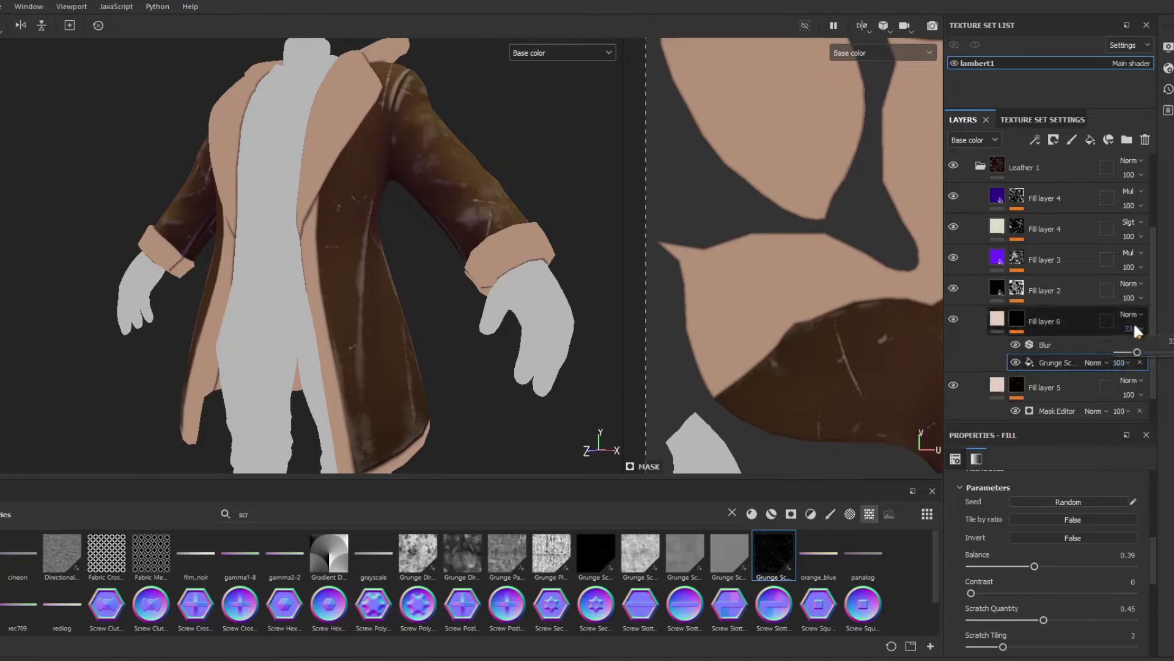
mouse_move(1146, 355)
mouse_down()
mouse_move(1162, 354)
mouse_move(1142, 351)
mouse_up()
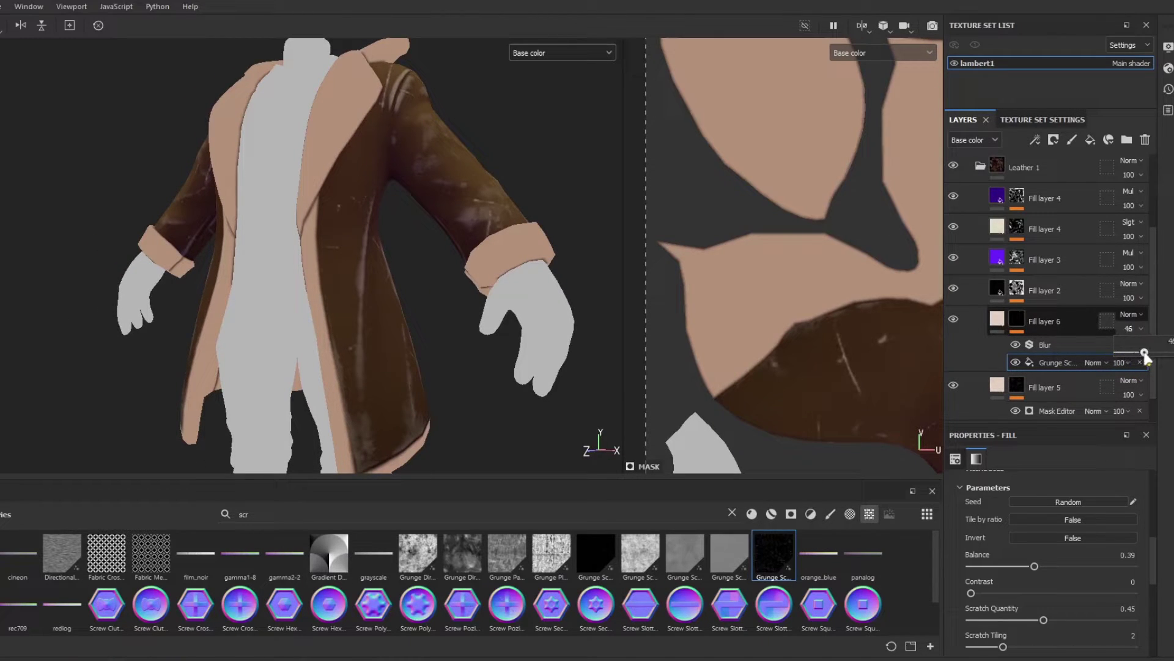
Randomize the scratches texture's seed repeatedly to try different scratch placements on the coat.
click(1059, 502)
click(1059, 502)
click(1060, 502)
alt+drag(293, 236, 257, 227)
scroll(272, 118, down, 4)
scroll(317, 181, up, 3)
click(1052, 500)
click(1052, 500)
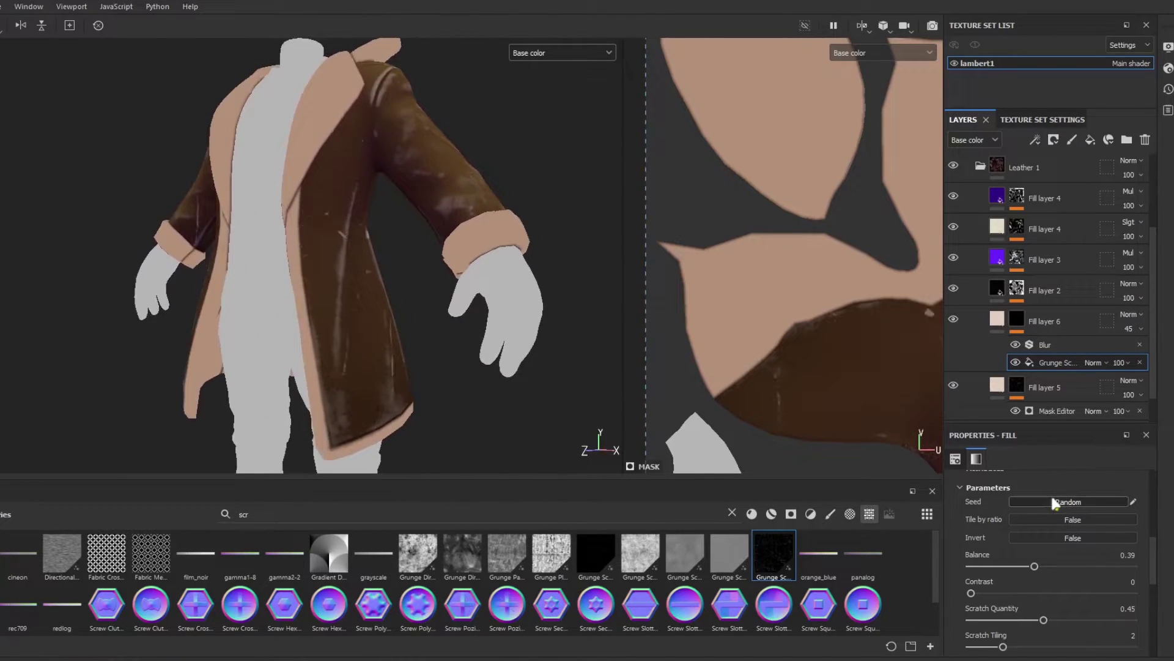
click(1053, 499)
click(1052, 498)
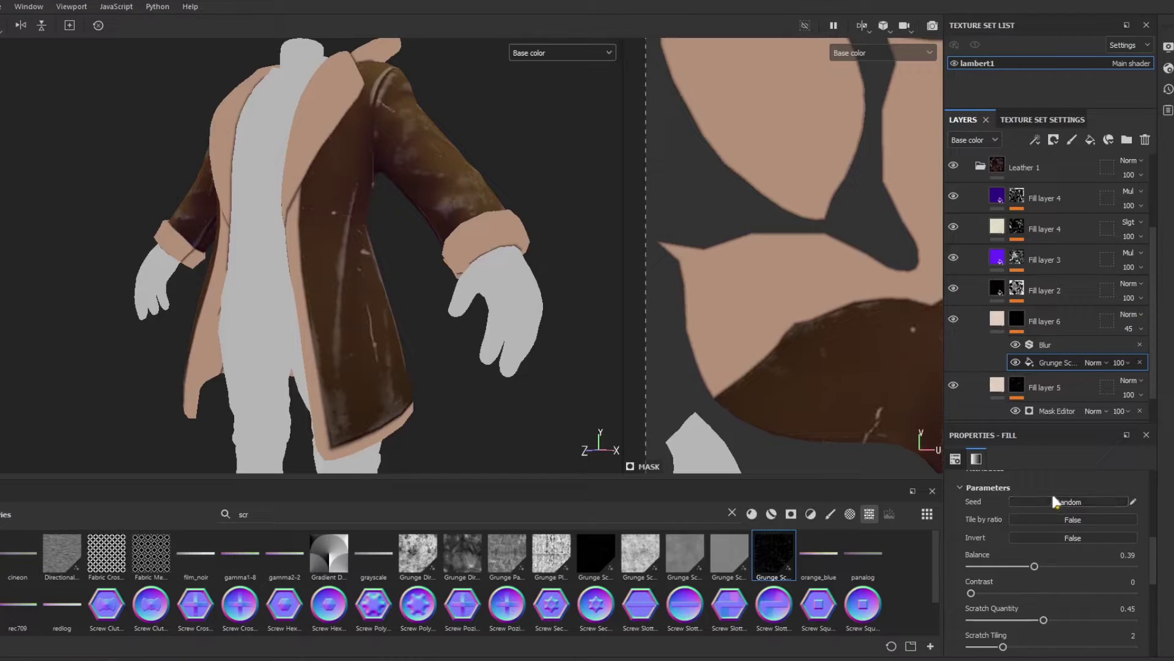
Lower Fill layer 5's opacity to 46.
click(1134, 300)
drag(1145, 321, 1171, 321)
click(1129, 394)
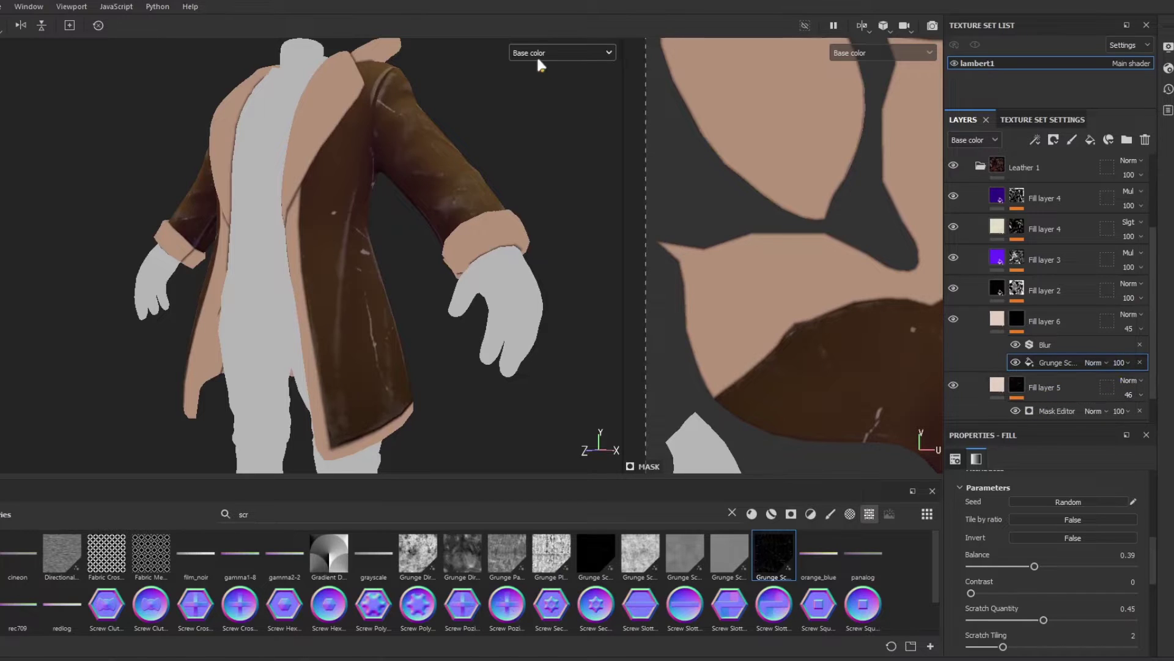
Switch the viewport display to Material and reduce Fill layer 6's opacity to 27.
click(537, 56)
click(531, 69)
mouse_move(363, 188)
alt+mouse_down()
mouse_move(607, 183)
mouse_move(354, 188)
alt+mouse_up()
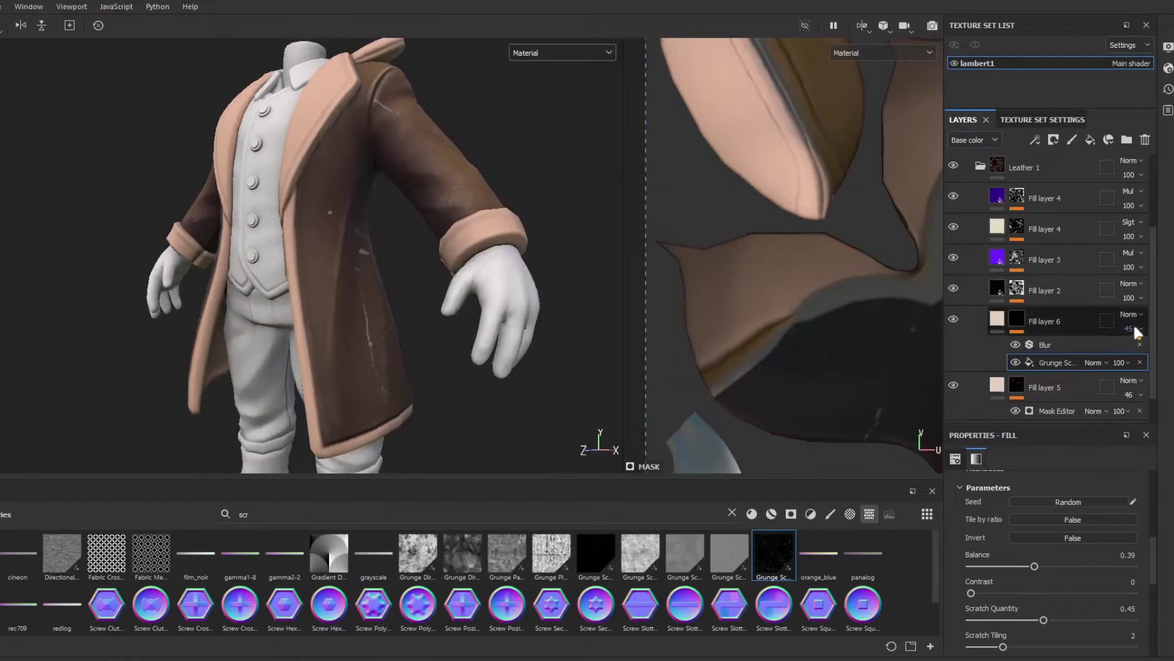
drag(1143, 353, 1132, 354)
Return the scratch tiling to 2 and increase the scratch width.
alt+drag(391, 239, 373, 281)
alt+middle_drag(373, 281, 367, 196)
scroll(1092, 593, down, 2)
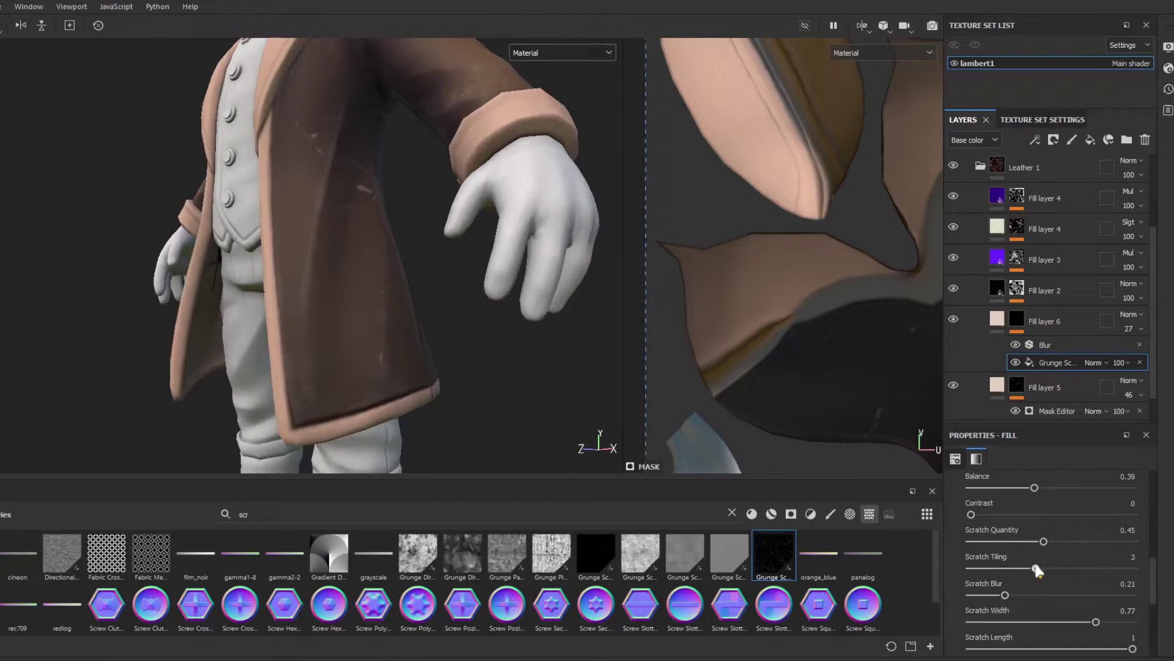
drag(1038, 570, 1004, 569)
scroll(1030, 591, down, 1)
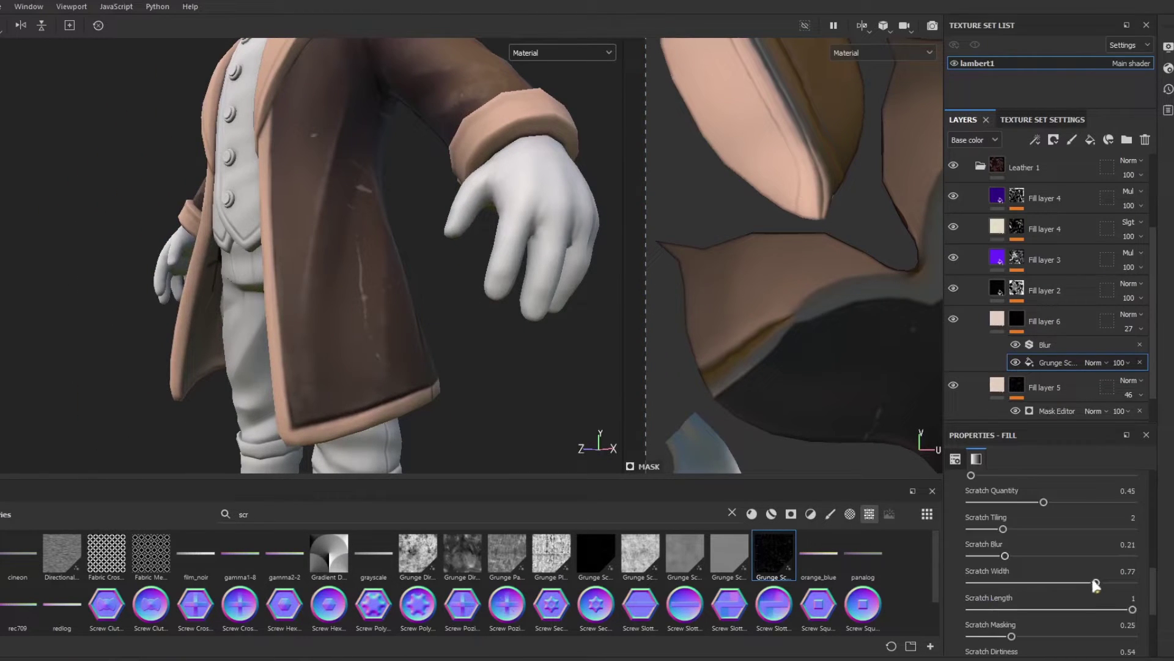
drag(1096, 583, 1142, 583)
scroll(364, 218, down, 3)
Pick a new random seed for the scratches and lower Fill layer 6's opacity to 19.
alt+drag(306, 226, 600, 237)
scroll(1088, 524, up, 3)
click(1080, 508)
scroll(511, 265, up, 3)
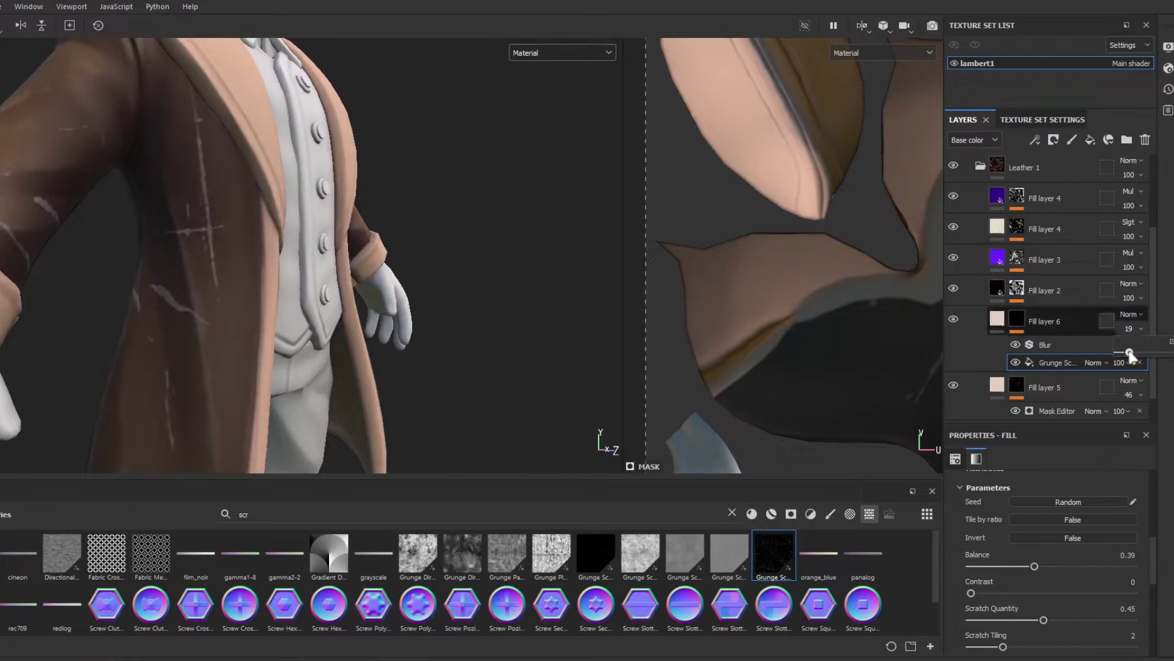
Check the scratches on the coat's back and front and randomize their seed again.
alt+drag(343, 171, 530, 141)
scroll(145, 200, down, 4)
alt+drag(144, 200, 464, 192)
shift+right_drag(465, 193, 434, 192)
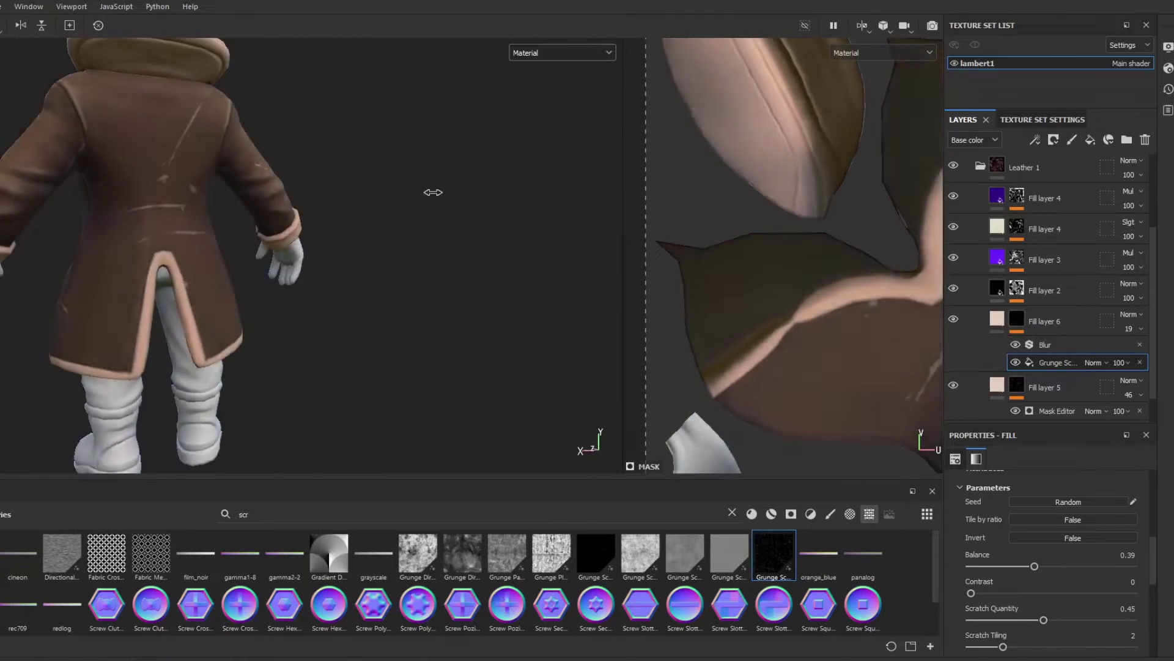
mouse_move(433, 192)
alt+mouse_down()
mouse_move(351, 199)
mouse_move(455, 233)
alt+mouse_up()
alt+drag(470, 271, 324, 228)
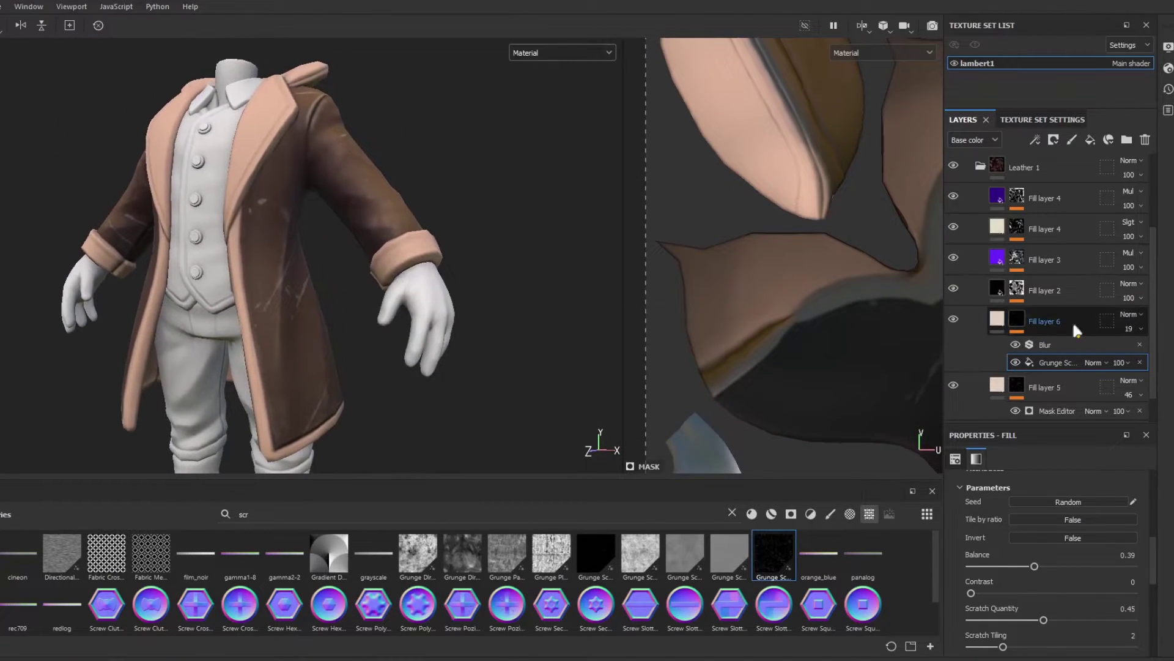
click(1103, 498)
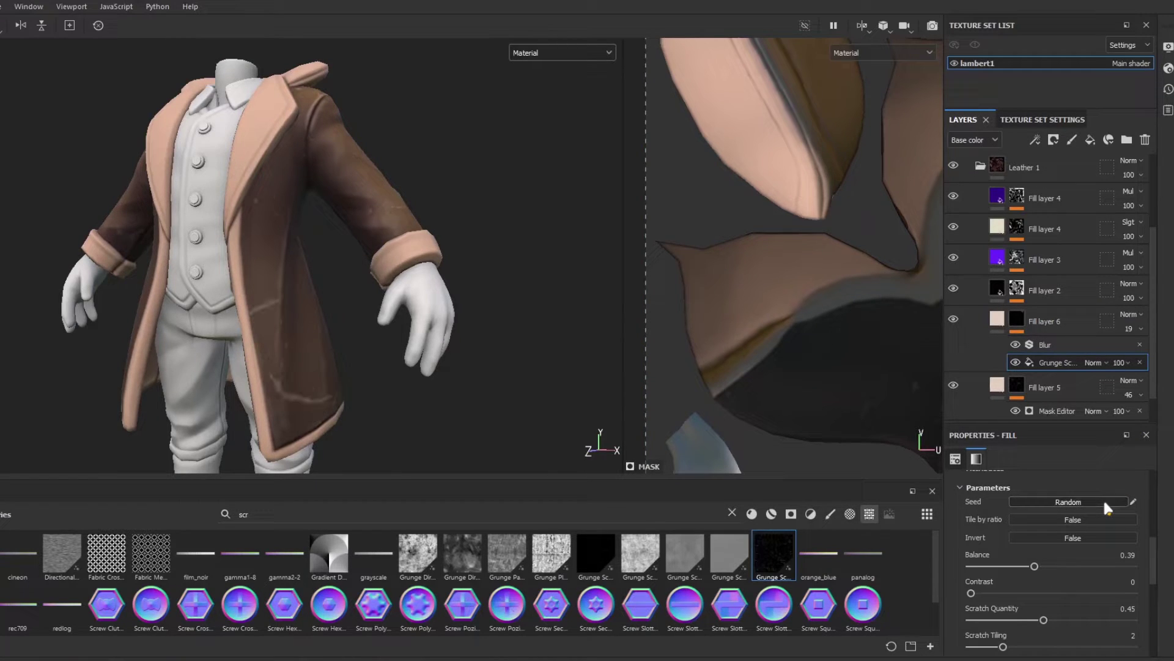
Increase the scratch spots tiling of the Grunge Scratches Rough fill.
alt+drag(444, 235, 365, 164)
scroll(459, 244, down, 3)
scroll(459, 244, up, 2)
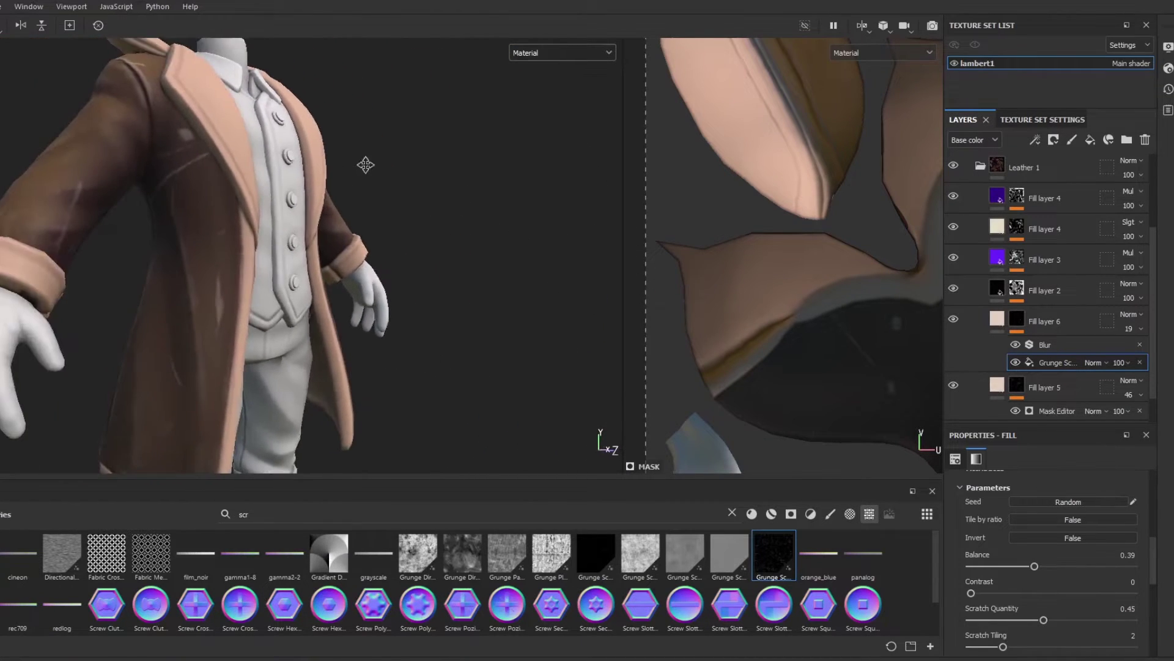
scroll(1154, 619, down, 5)
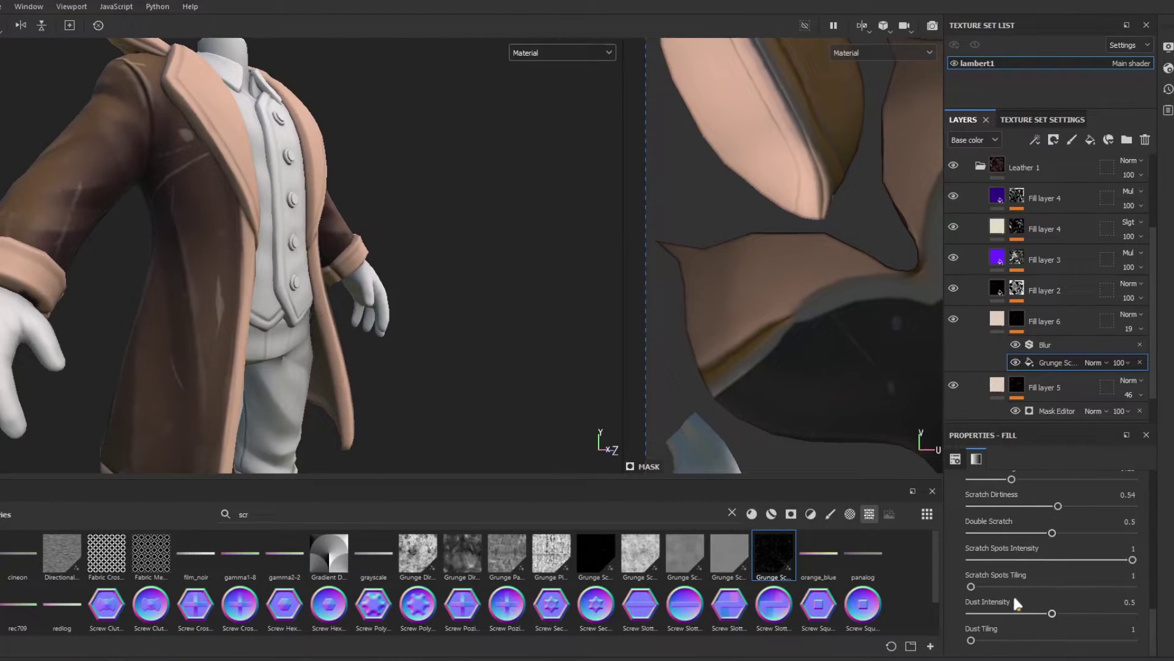
drag(971, 586, 1107, 586)
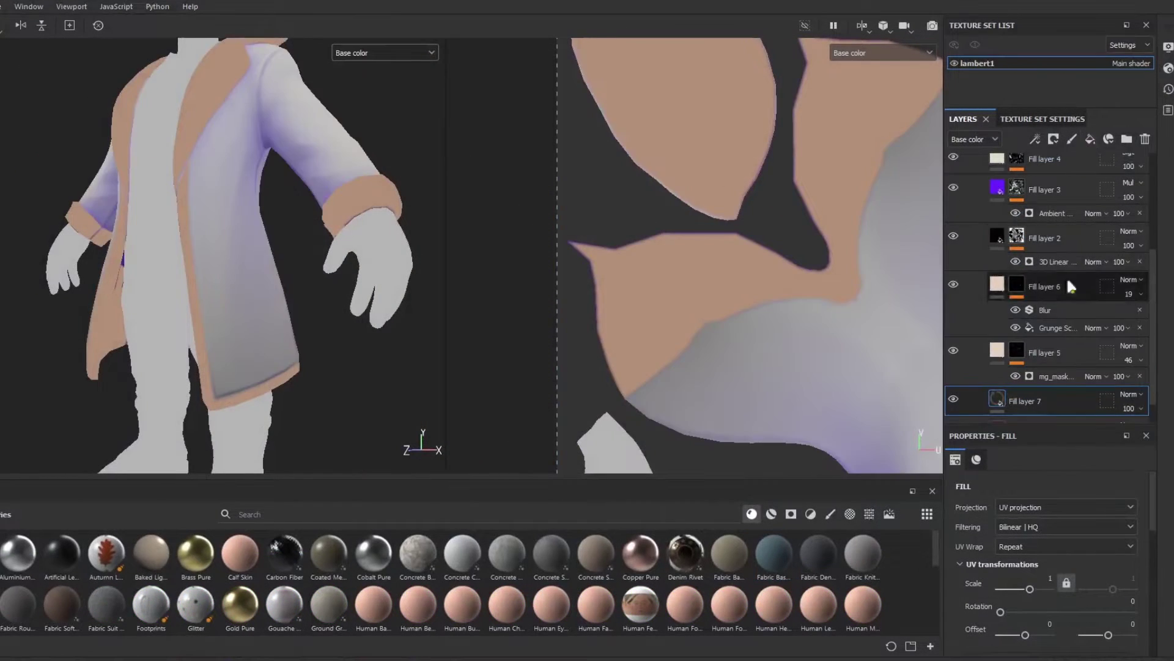
Restrict Fill layer 7 to the color channel only and add a black mask to it.
scroll(1035, 514, up, 1)
click(1008, 533)
click(1046, 534)
click(1084, 533)
click(1118, 533)
right_click(1059, 401)
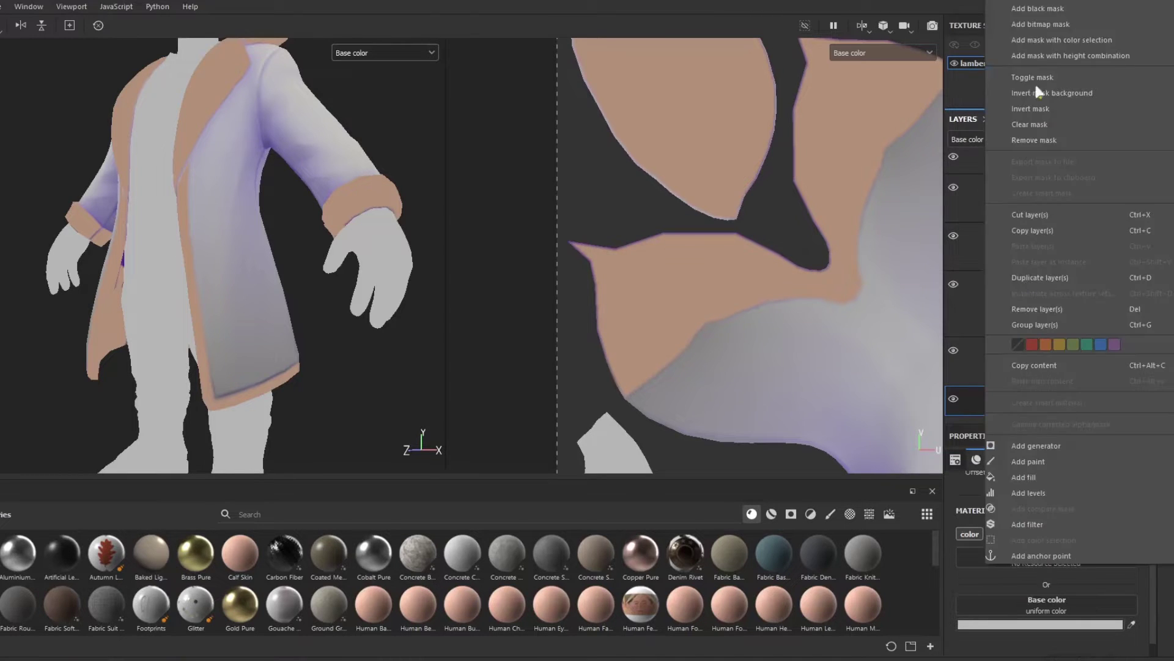
click(1060, 9)
Add a fill effect to Fill layer 7's mask and load the Clouds 2 texture into its grayscale.
right_click(1018, 399)
click(1036, 431)
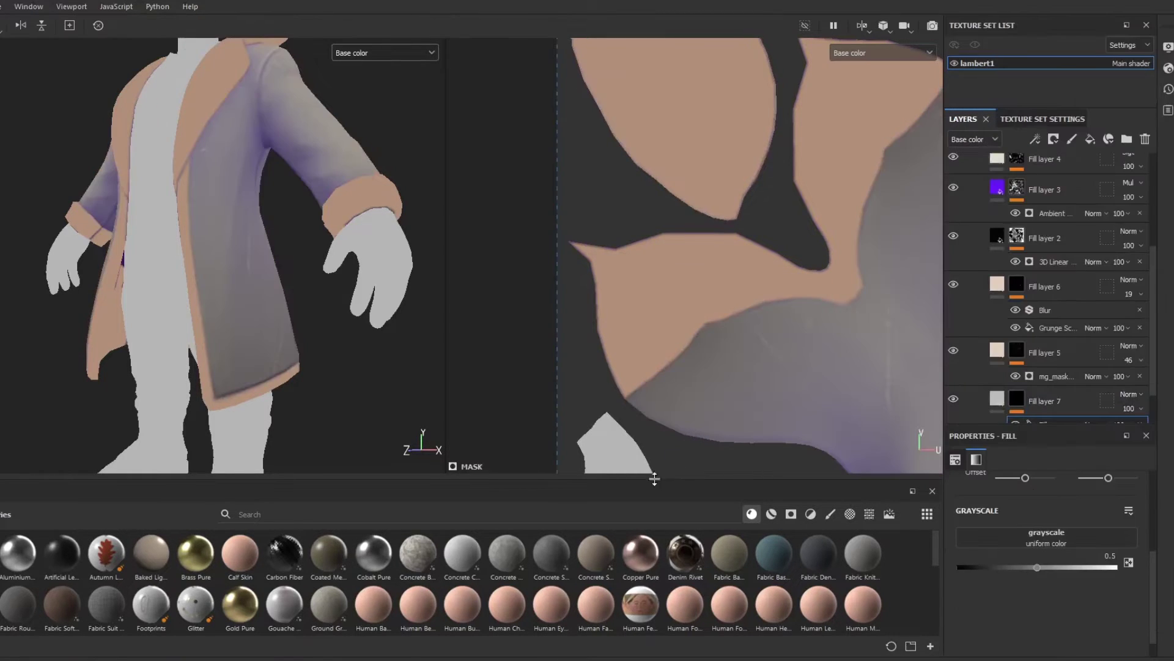
text(cloud)
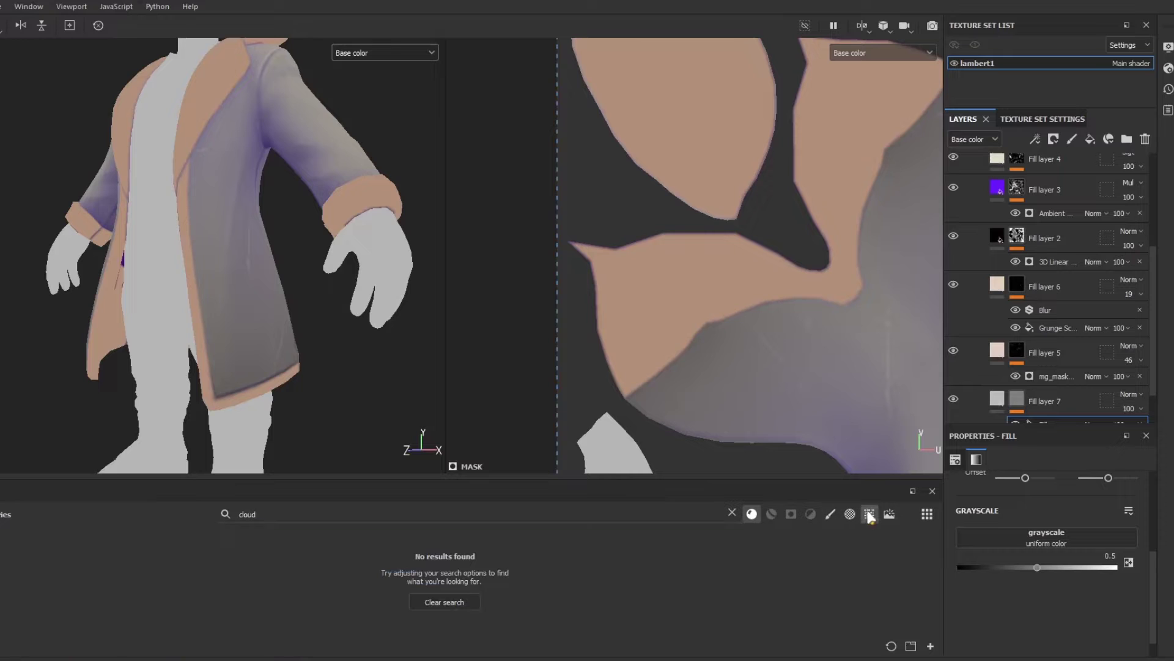
click(869, 513)
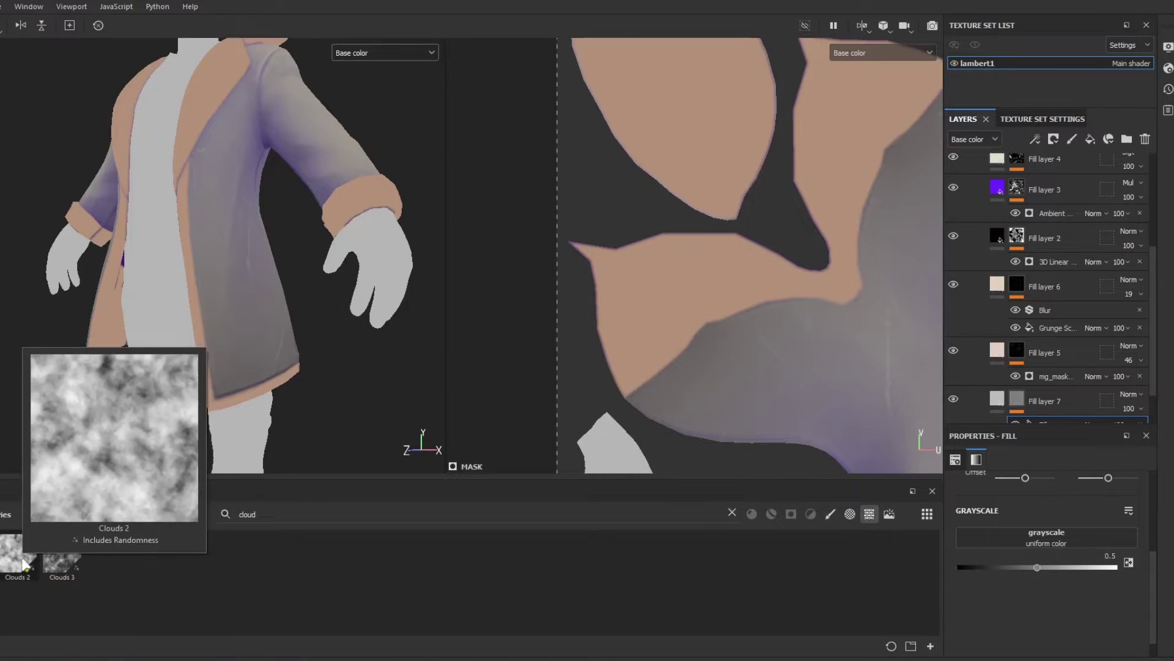
drag(18, 554, 1065, 531)
Set the Clouds 2 mask texture's balance to 0.25 and its noise scale to 8.
scroll(1082, 364, down, 1)
scroll(1055, 595, down, 1)
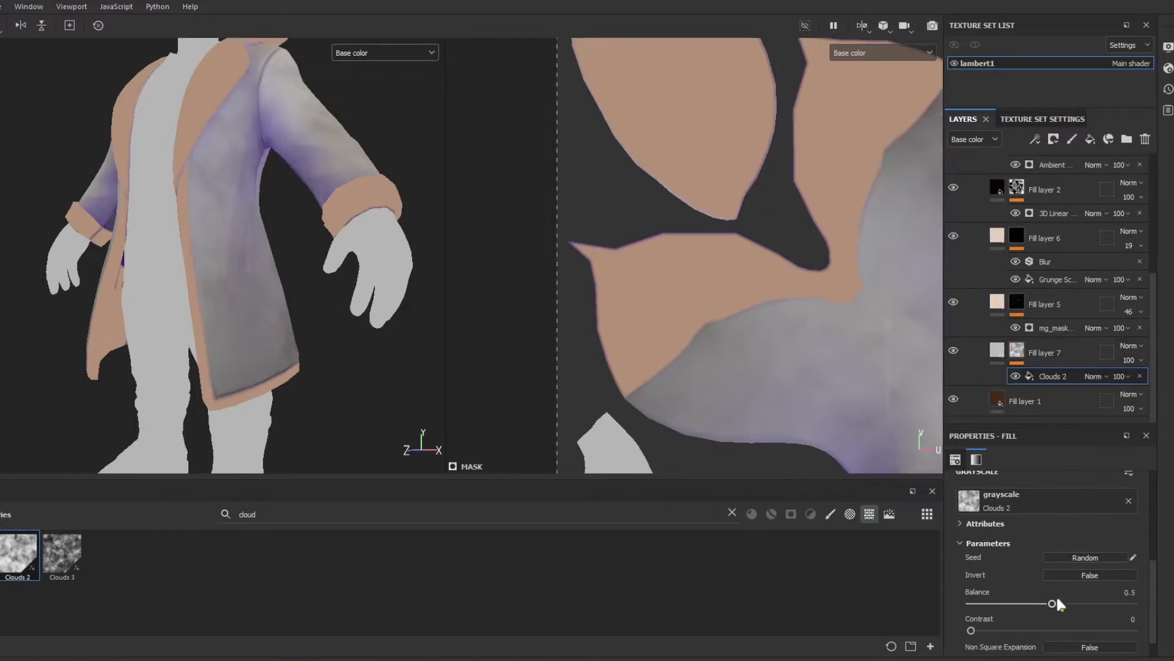
drag(1053, 603, 1135, 609)
scroll(997, 608, down, 3)
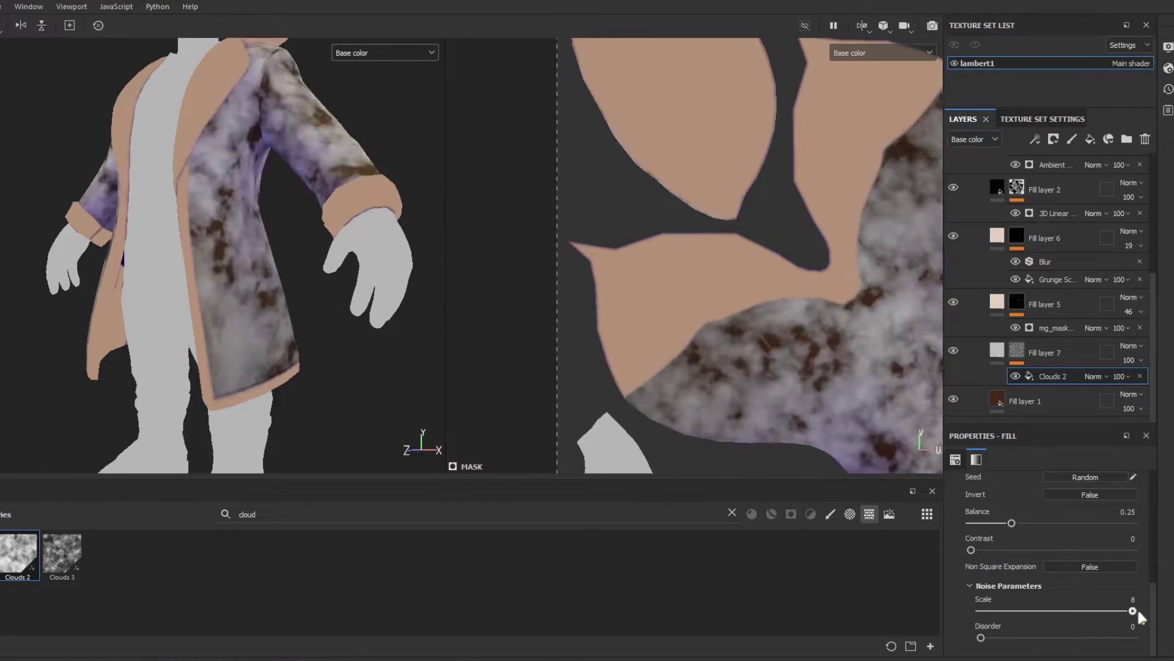
right_click(1001, 421)
click(977, 488)
click(1047, 490)
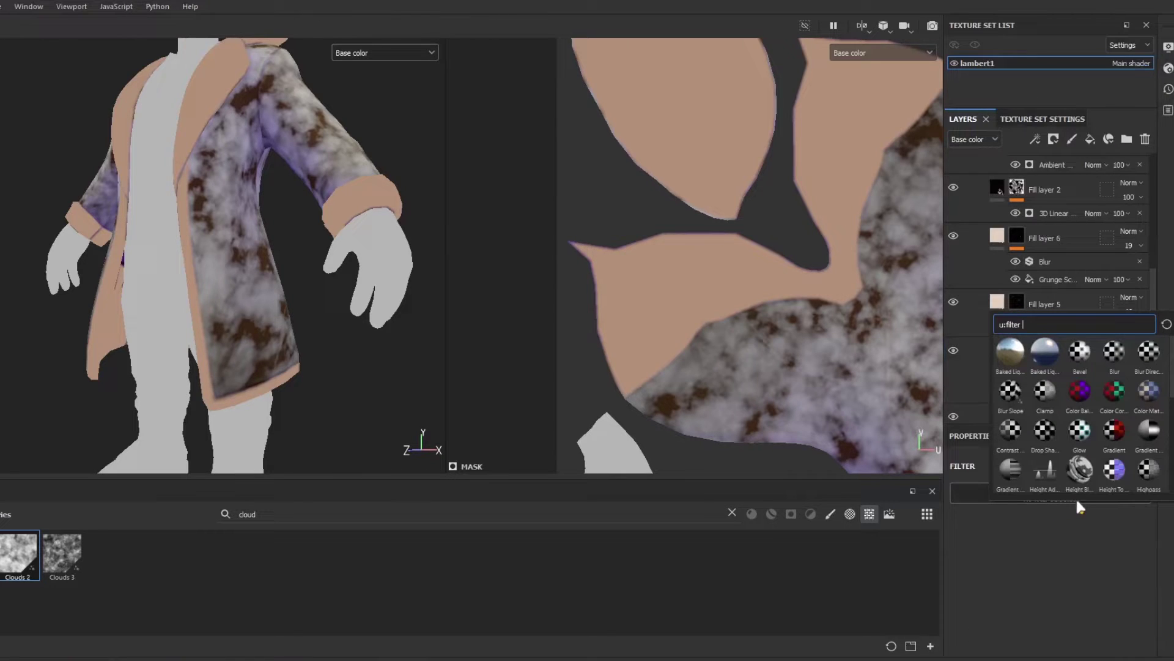
click(1113, 353)
click(1142, 491)
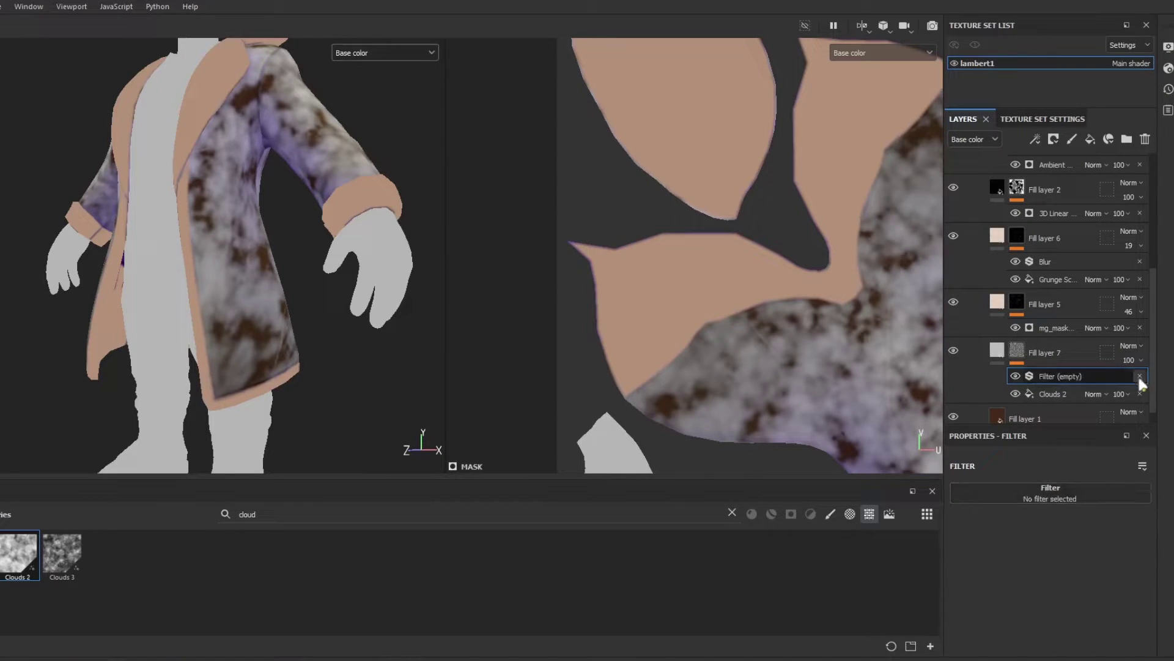
click(1139, 375)
Lower Fill layer 7's opacity to 4 and set its base color to orange-brown A45726.
drag(1137, 363, 1120, 391)
scroll(258, 222, up, 5)
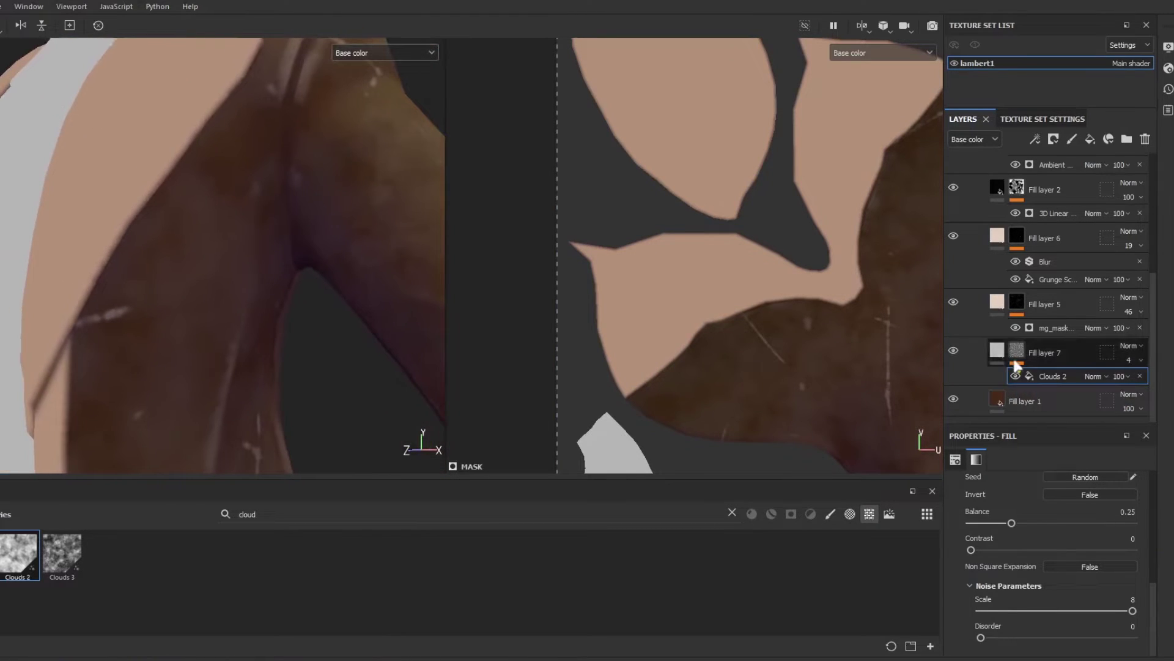
click(998, 351)
click(1072, 599)
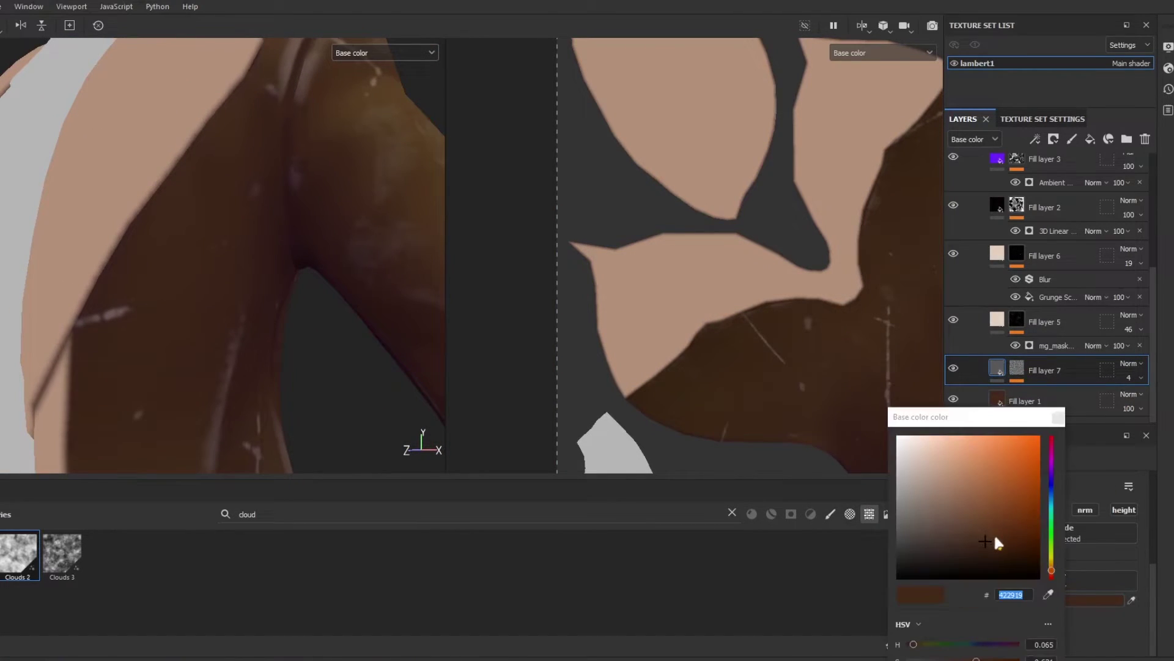
drag(995, 533, 1012, 478)
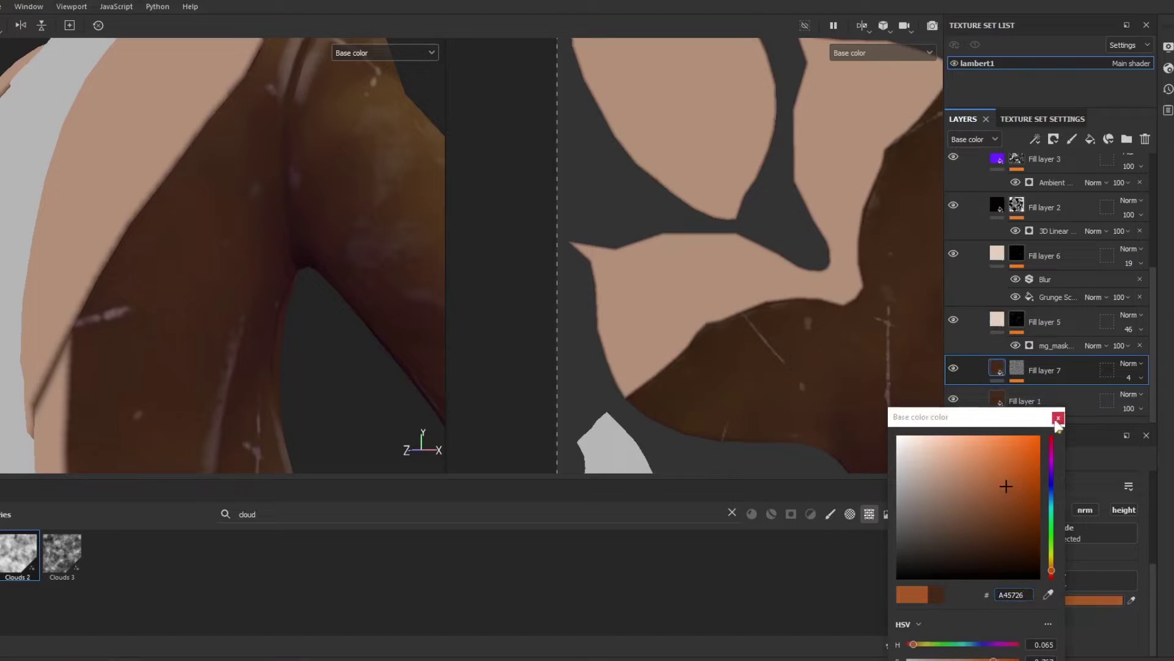
click(1057, 418)
Duplicate Fill layer 7 with its Clouds 2 mask and give the upper copy a light beige base color.
scroll(142, 186, down, 4)
scroll(142, 187, up, 1)
key(ctrl+d)
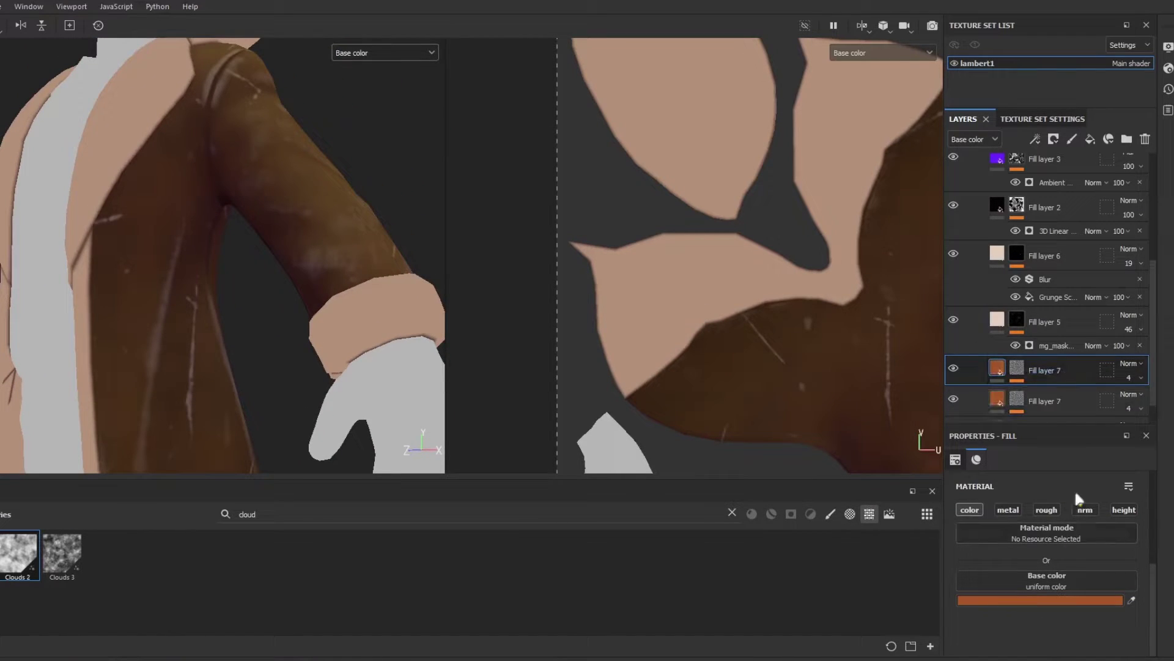
click(1017, 368)
click(1050, 393)
click(1095, 370)
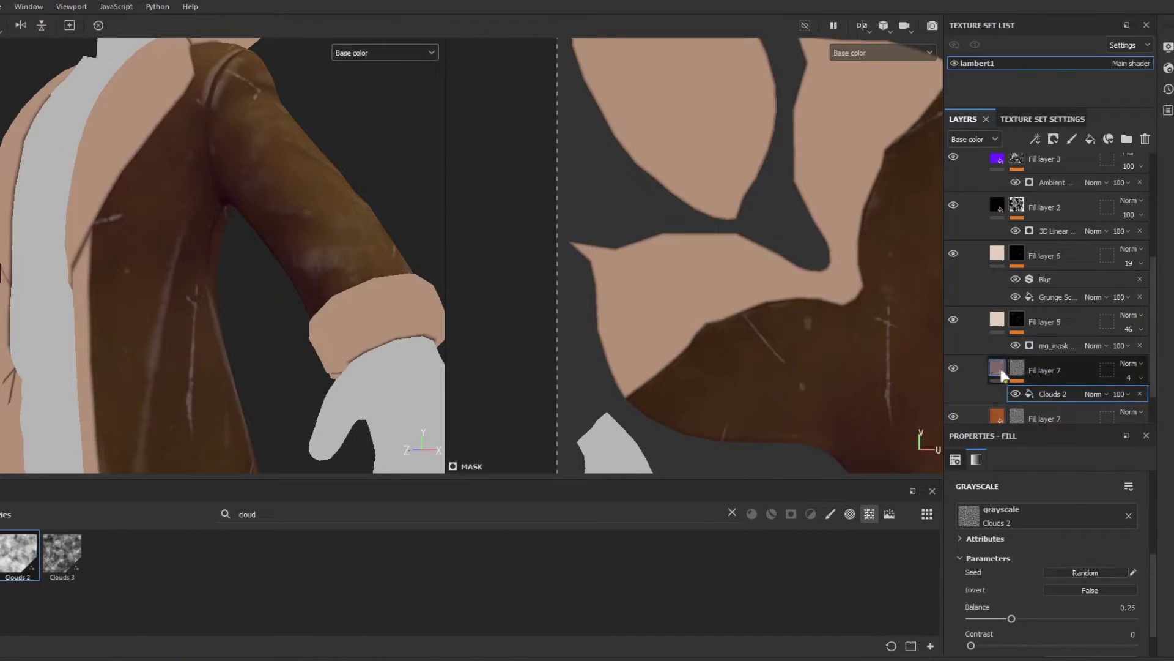
click(1067, 596)
drag(1028, 431, 909, 367)
click(1045, 307)
scroll(300, 124, down, 3)
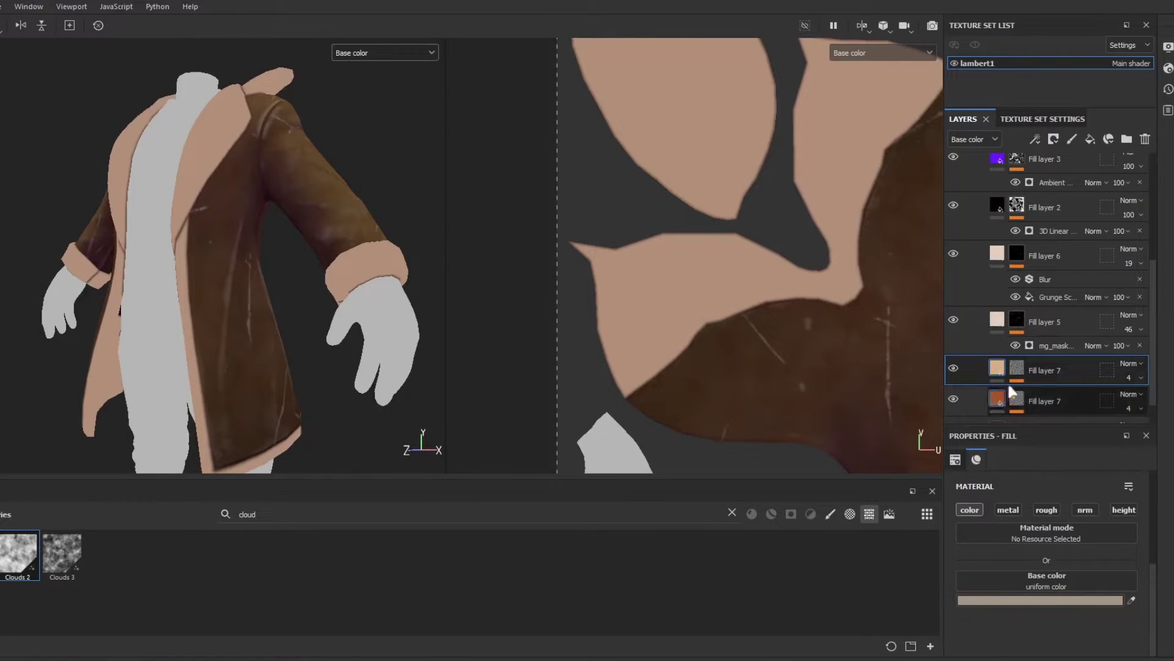
Review the Clouds 2 parameters in the upper copy's mask and examine the color variation on the coat's sleeve and front.
click(1016, 369)
click(1051, 393)
scroll(330, 160, up, 4)
scroll(1043, 633, down, 1)
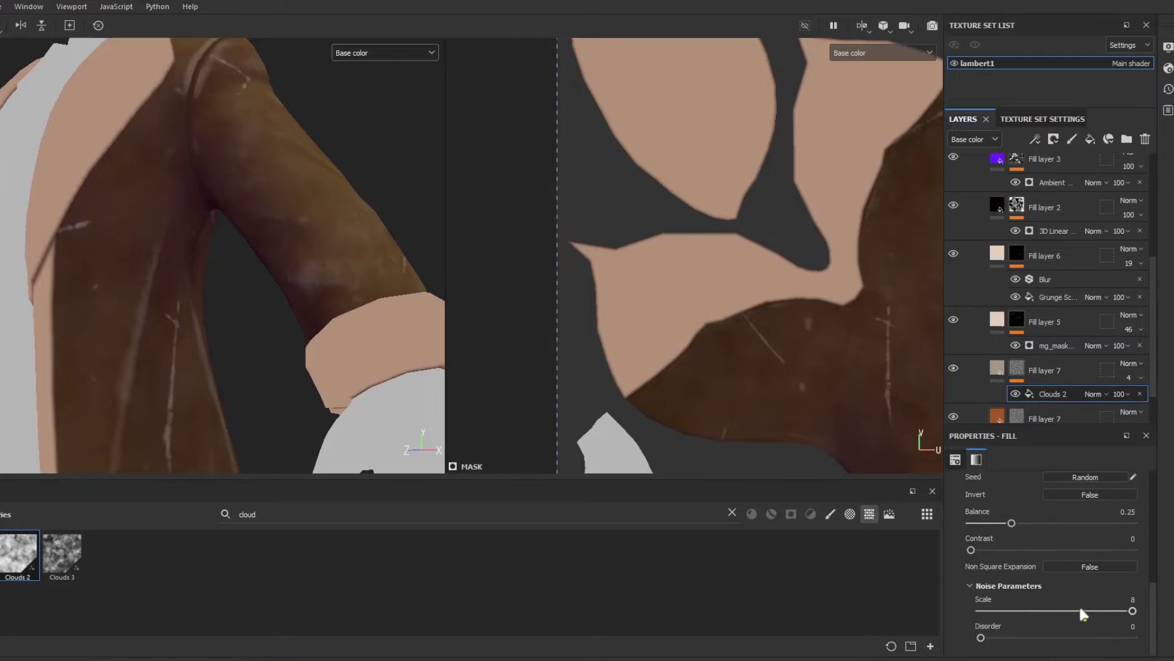
scroll(281, 142, down, 3)
alt+drag(281, 141, 209, 202)
alt+middle_drag(210, 202, 257, 200)
alt+drag(257, 200, 92, 150)
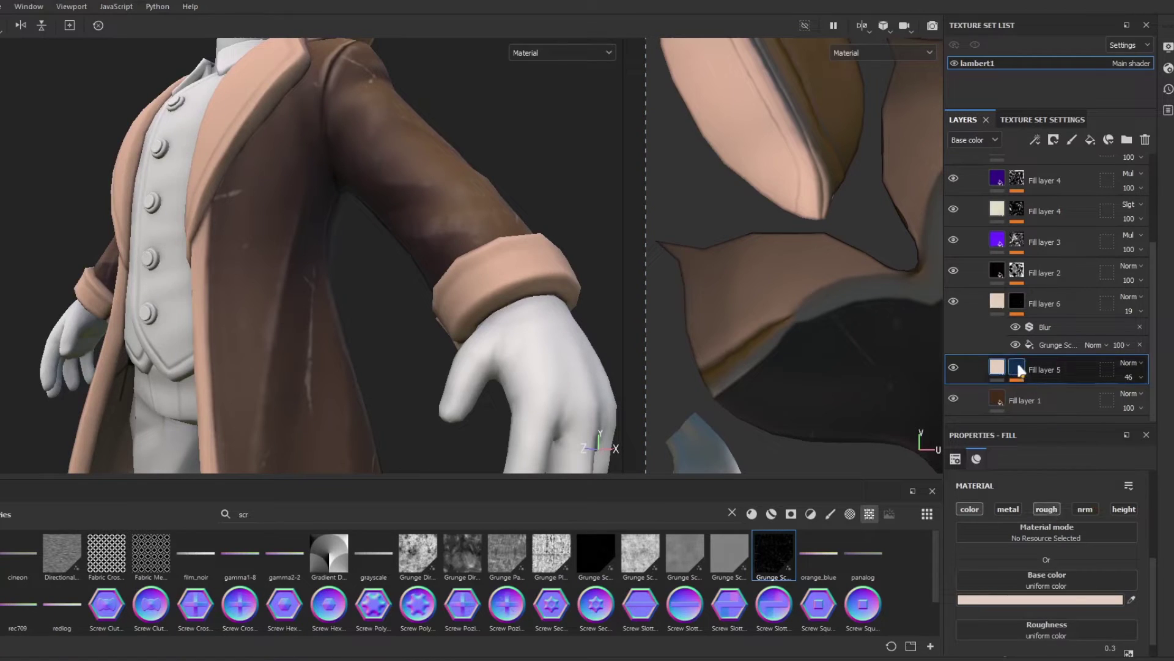
Display the Roughness channel in the viewport and raise Fill layer 5's roughness to about 0.97.
scroll(1065, 586, down, 1)
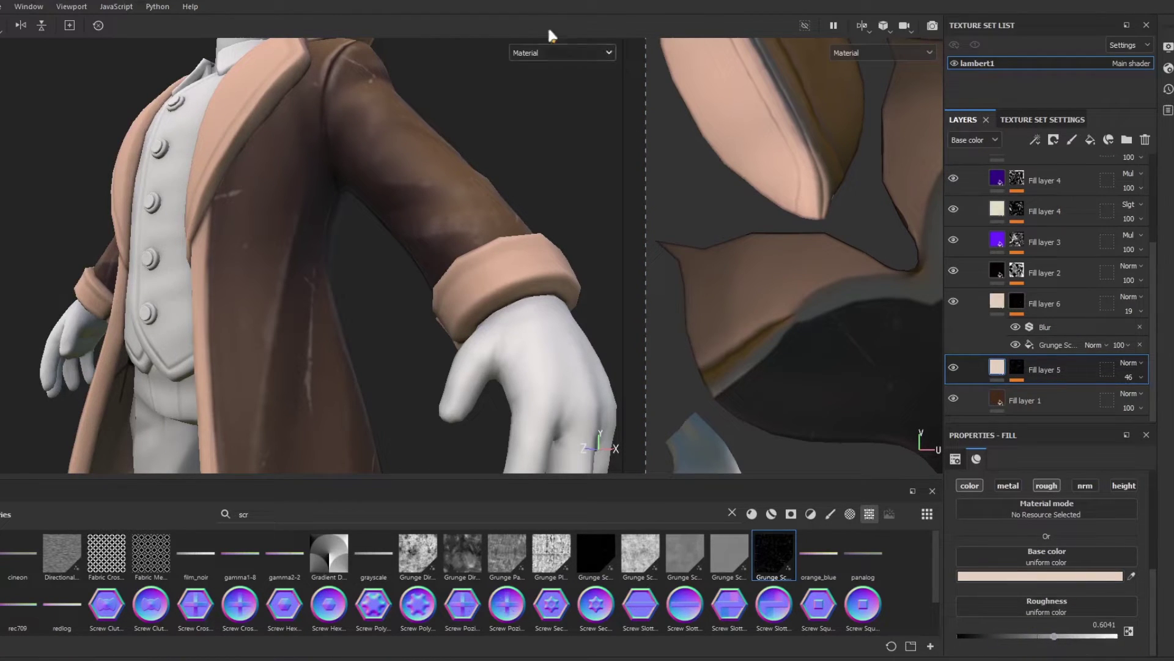
click(551, 53)
click(550, 140)
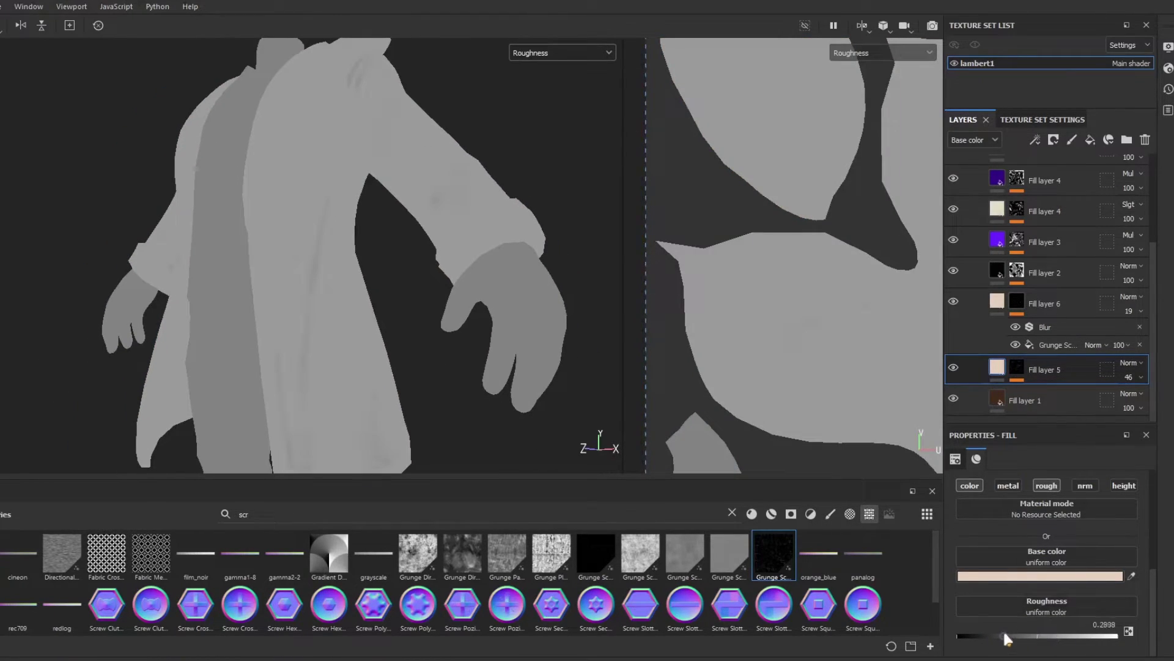
drag(994, 639, 1111, 638)
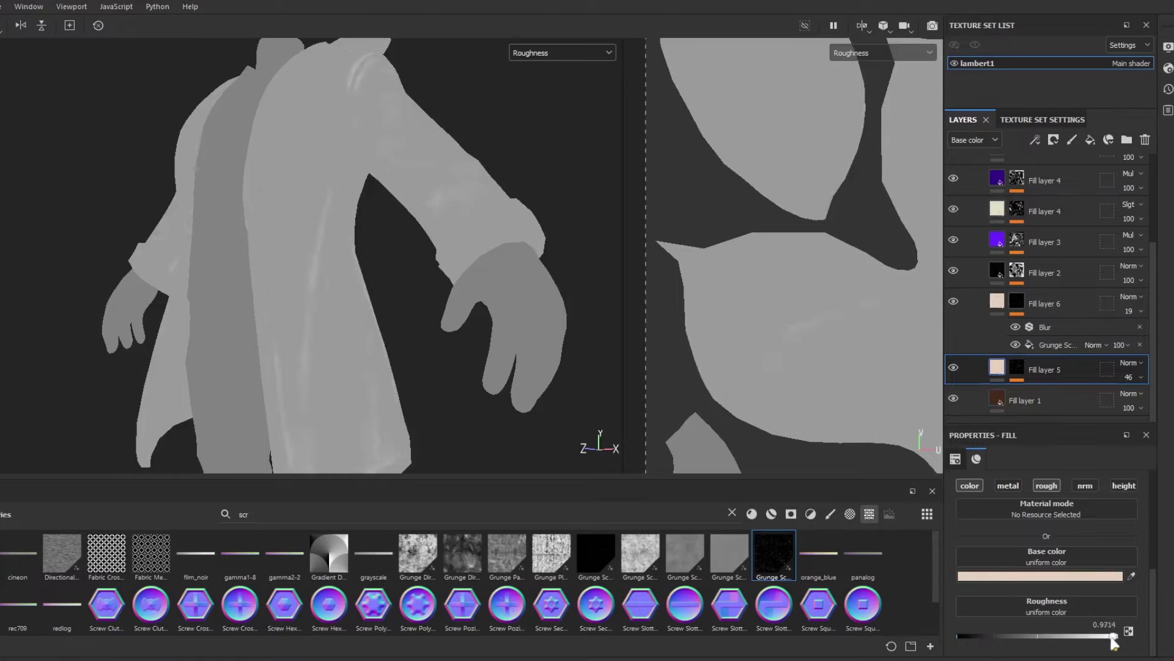
Enable roughness on Fill layer 6 at about 0.75 and return the viewport to the Material view.
click(997, 301)
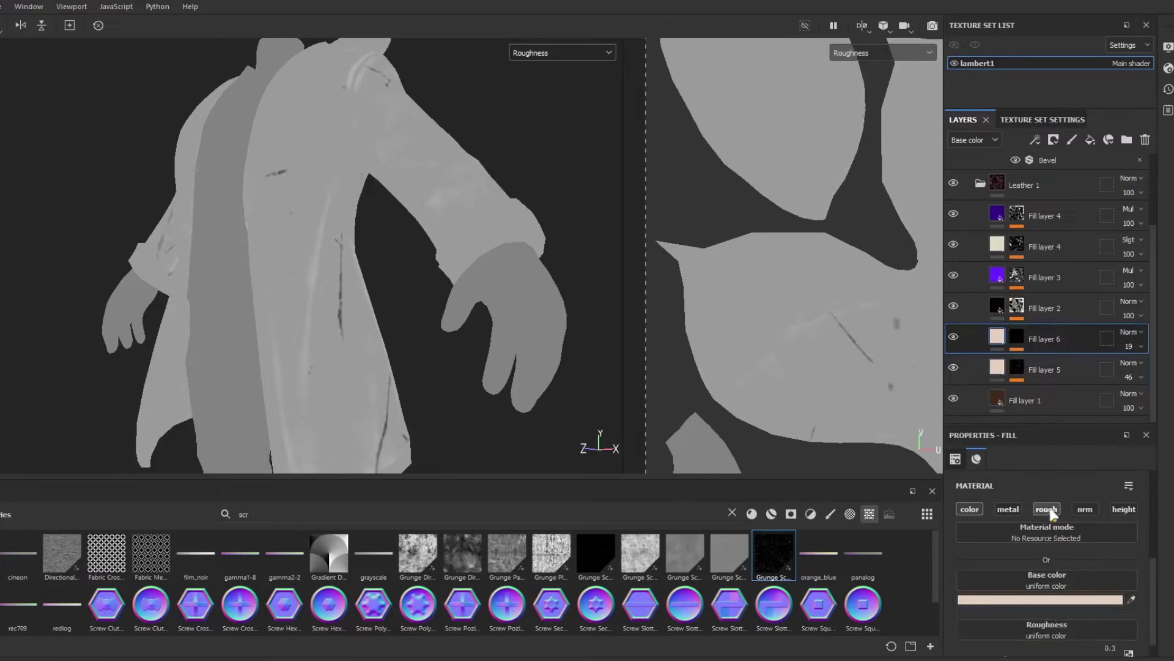
scroll(1046, 639, down, 1)
drag(1047, 638, 1093, 639)
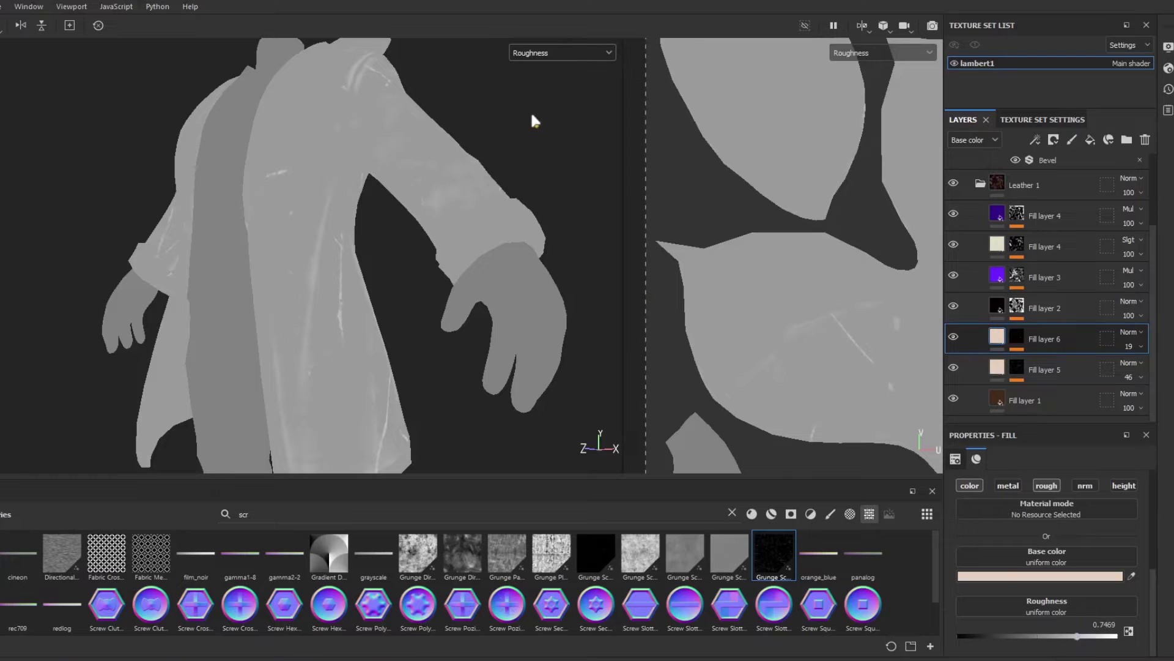
click(555, 52)
click(553, 83)
alt+drag(446, 138, 494, 280)
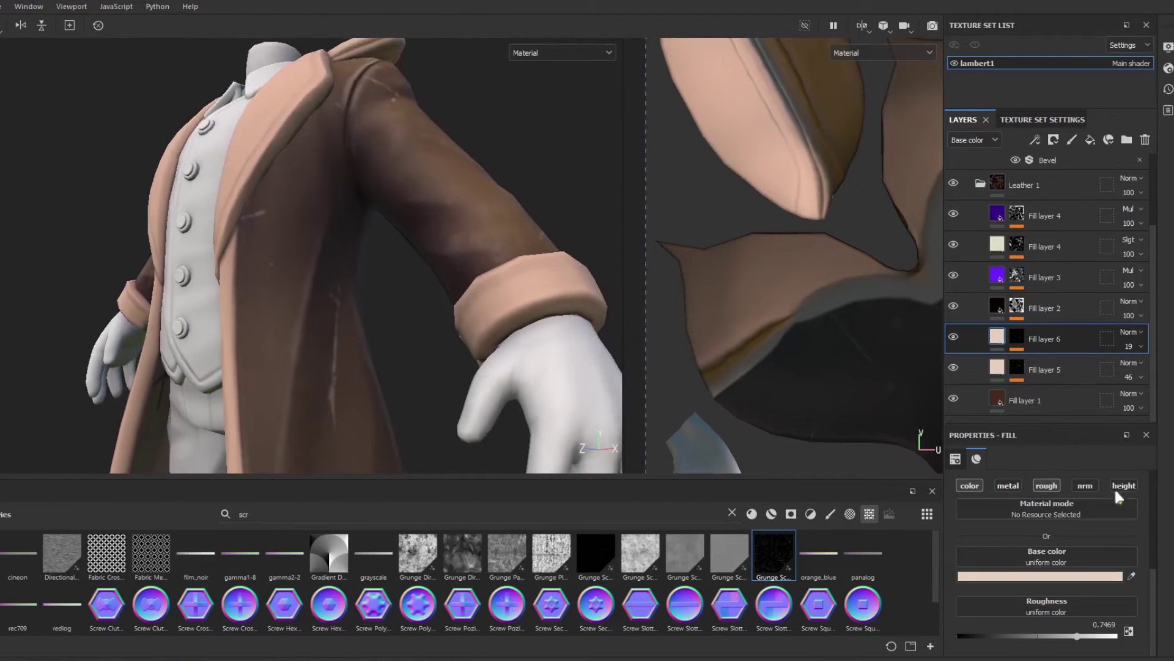
Enable height on the Fill layer 6 scratches with a slight height offset and check the relief around the coat.
click(1117, 489)
alt+middle_drag(393, 274, 387, 173)
scroll(1048, 561, down, 2)
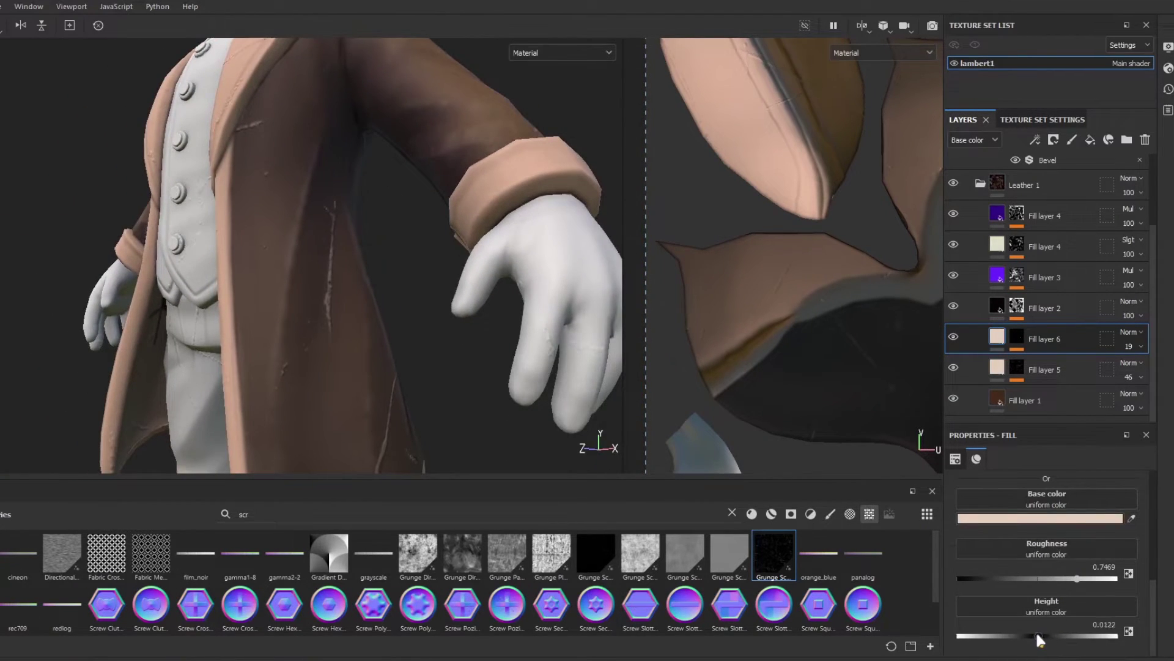
alt+drag(391, 318, 279, 141)
scroll(1059, 550, up, 2)
alt+middle_drag(455, 256, 482, 218)
scroll(481, 217, up, 3)
alt+drag(482, 218, 388, 181)
scroll(340, 126, down, 4)
alt+middle_drag(411, 159, 395, 176)
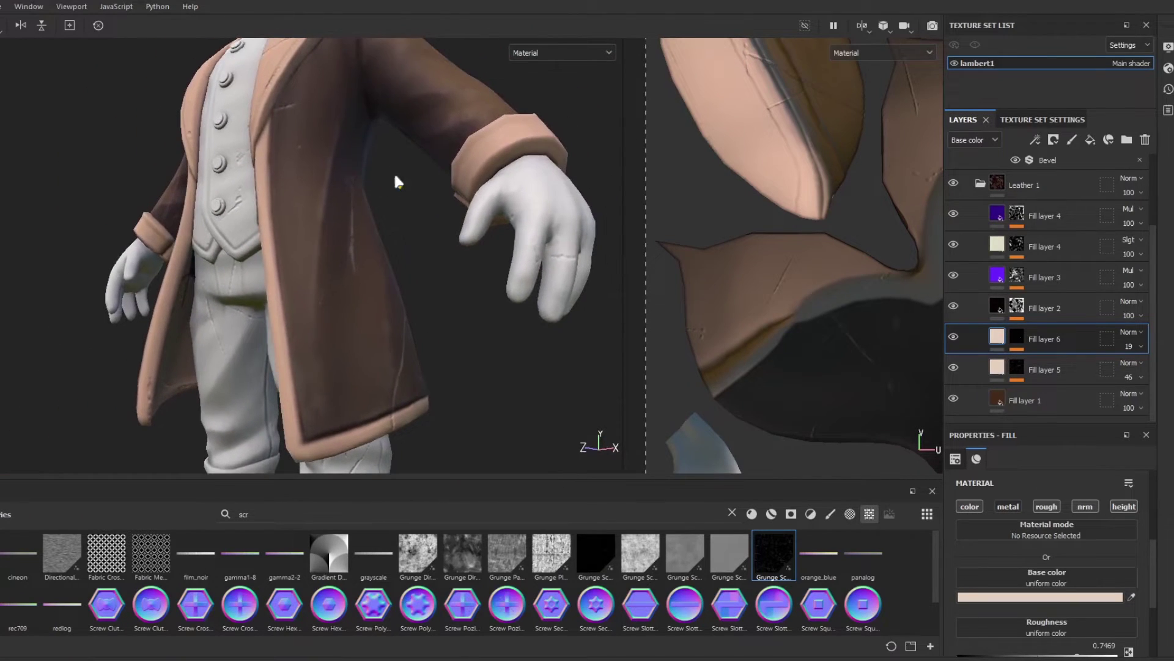
Enable roughness on the black Fill layer 2 and raise it to about 0.96.
click(1001, 310)
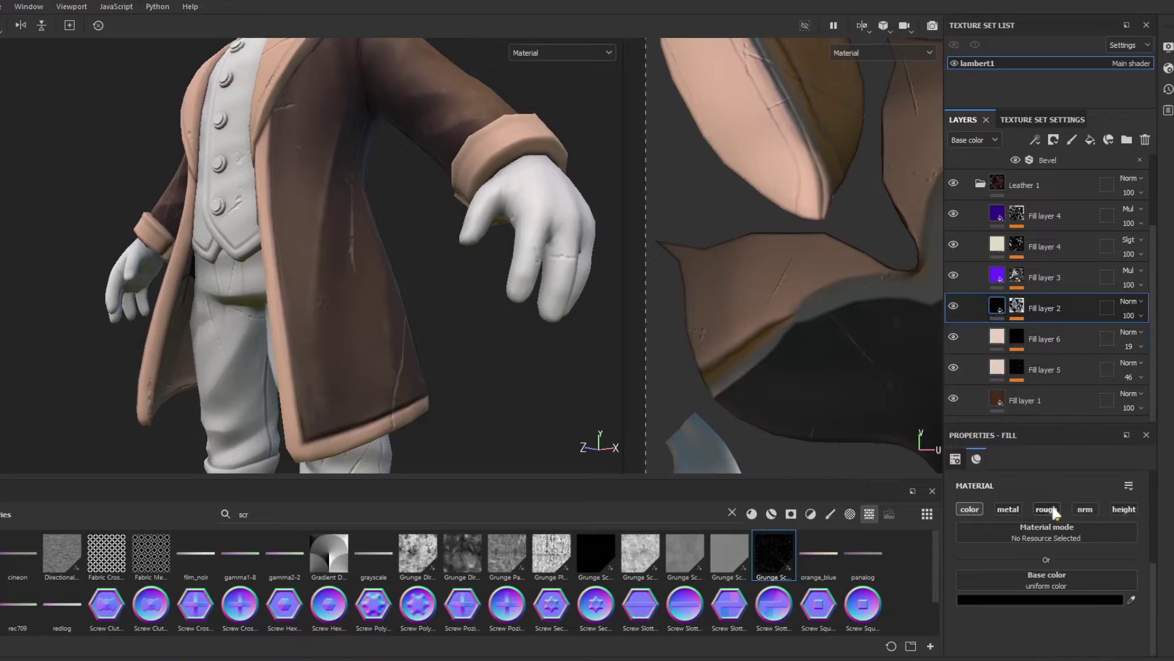
scroll(1059, 540, down, 1)
drag(1081, 635, 1138, 636)
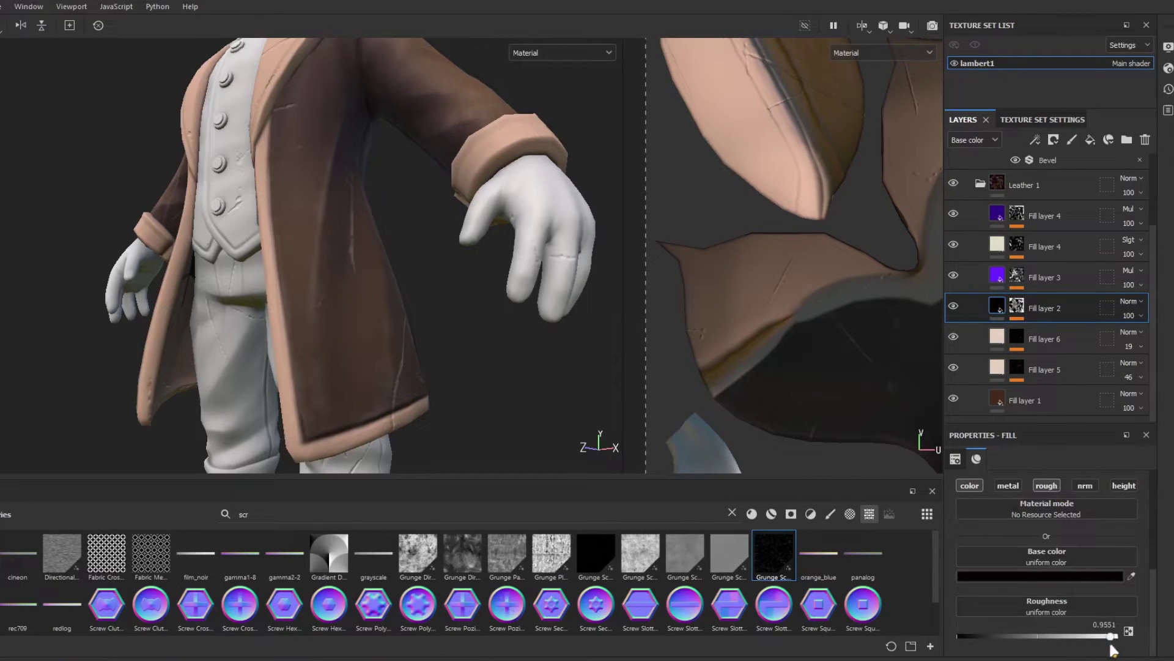
Enable roughness on Fill layer 3 and raise its value while viewing the Roughness channel.
click(987, 281)
click(561, 53)
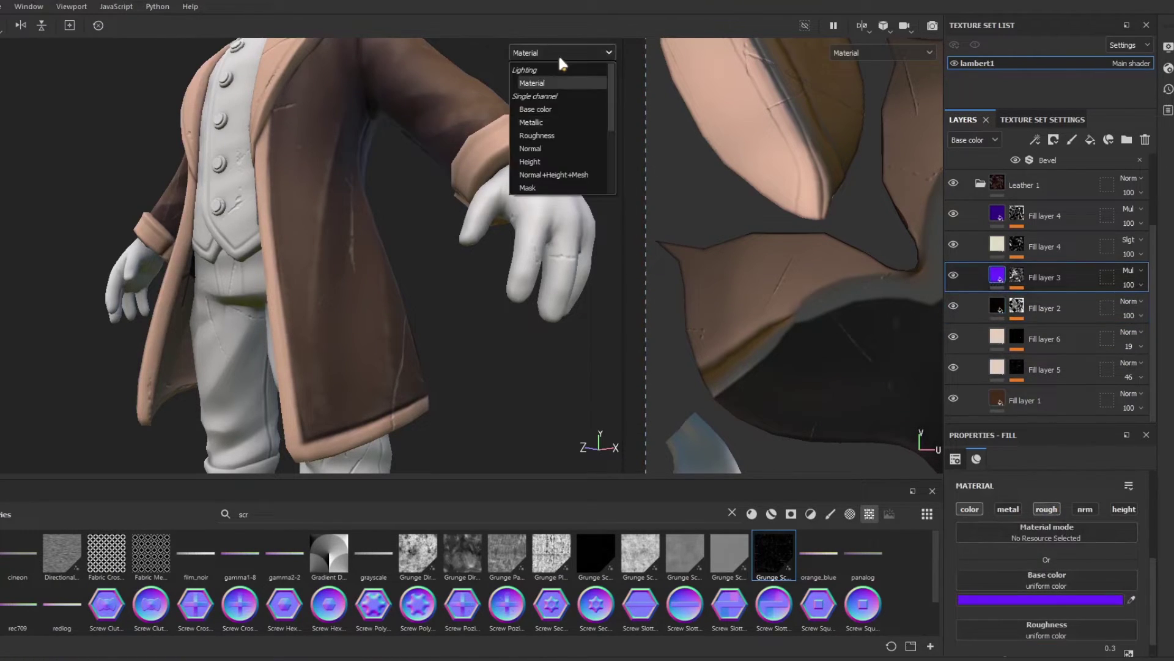
click(532, 138)
scroll(1060, 551, down, 1)
drag(1005, 636, 1035, 637)
Review the light Fill layer 4 in the Roughness view and enable roughness on the purple Fill layer 4 at about 0.87.
click(979, 248)
scroll(1046, 550, down, 1)
alt+drag(431, 308, 545, 318)
click(1002, 220)
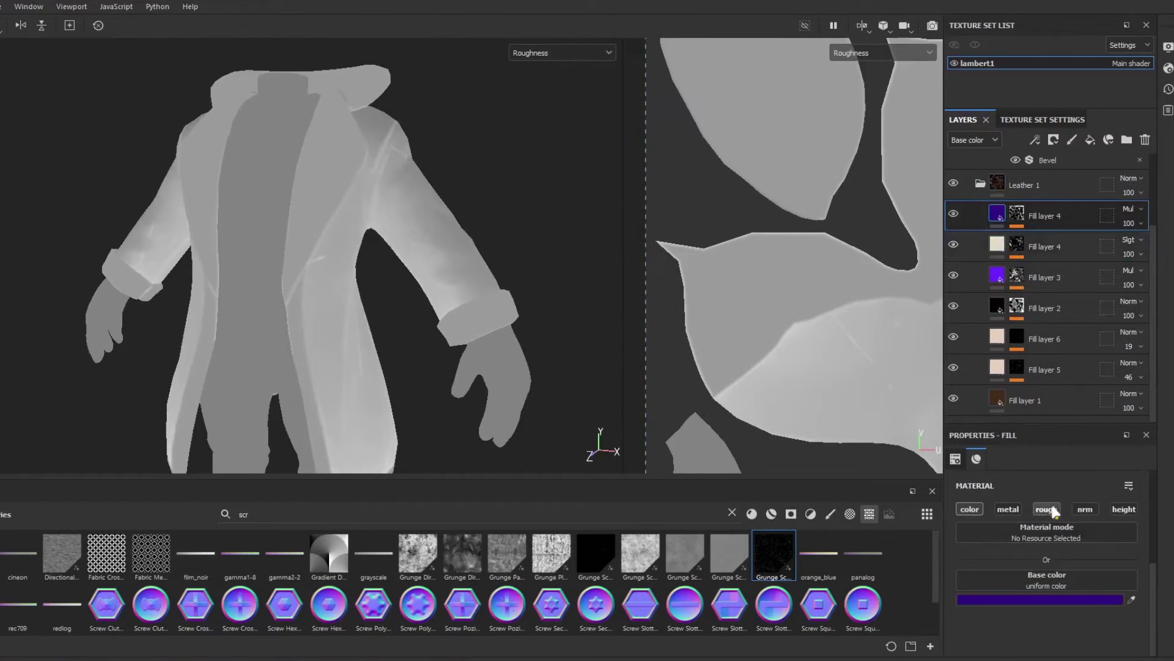
scroll(1055, 551, down, 1)
drag(1089, 636, 1098, 638)
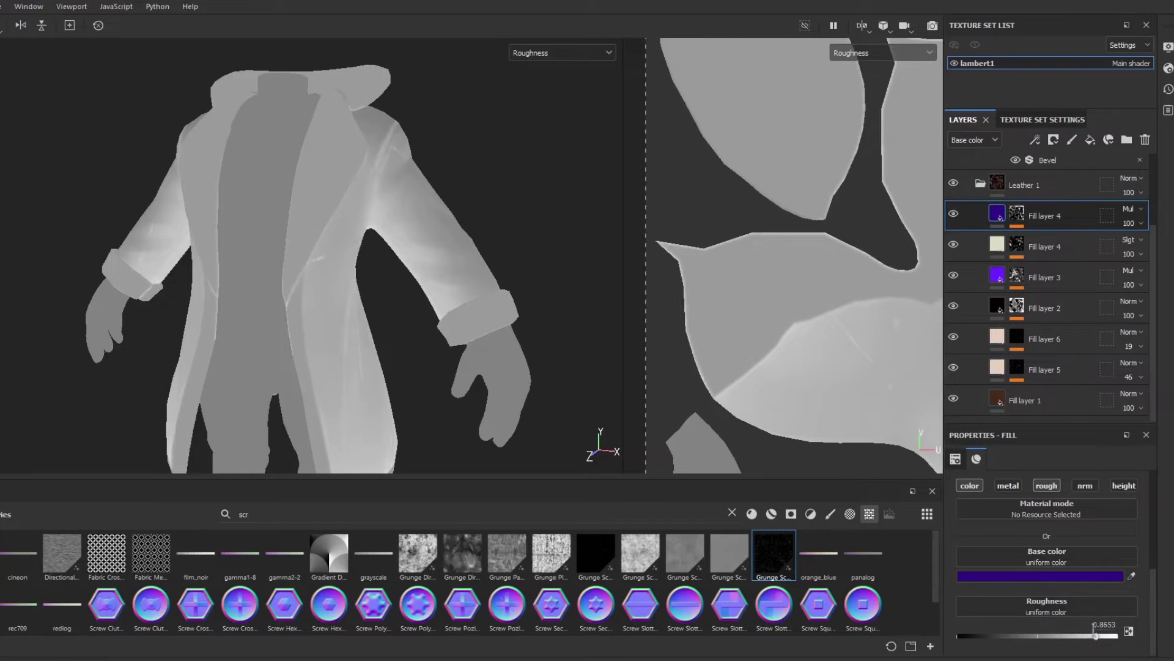
Return the viewport to the Material view and examine the leather's surface response from several angles.
scroll(998, 295, up, 3)
scroll(997, 278, down, 3)
alt+drag(538, 126, 520, 92)
click(591, 56)
click(550, 69)
alt+right_drag(401, 252, 561, 575)
alt+drag(465, 441, 551, 373)
alt+right_drag(550, 373, 361, 204)
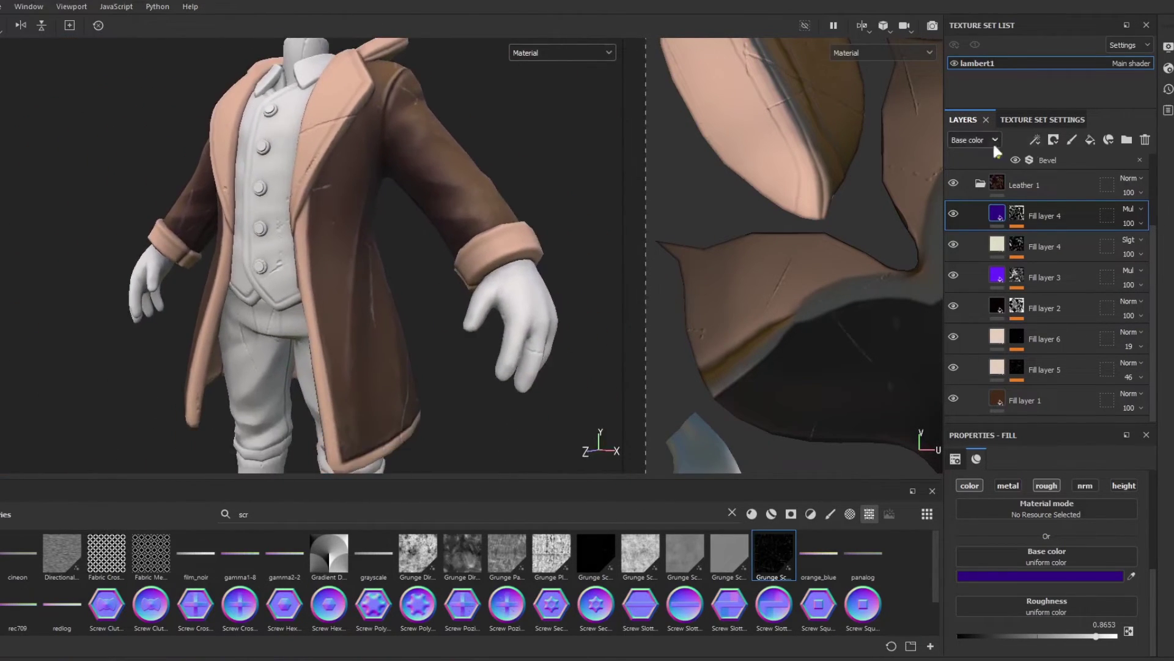
Add a fill layer at the top of the Leather 1 group and restrict it to the height channel.
click(1093, 140)
click(978, 485)
click(1013, 485)
click(1048, 485)
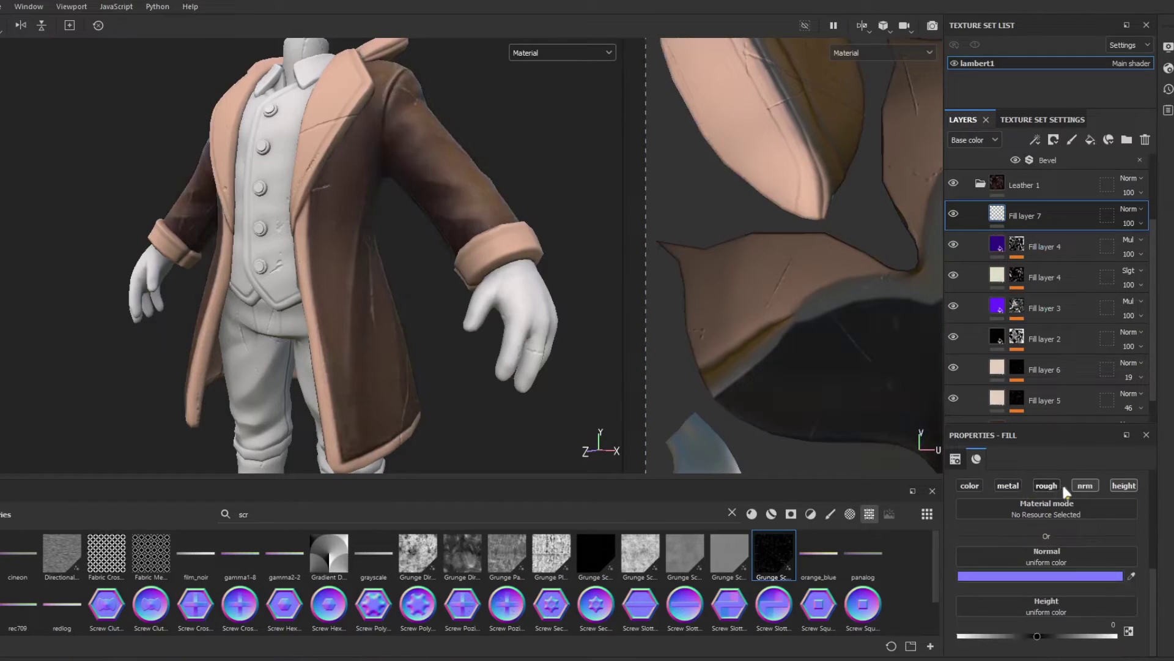
click(1082, 485)
Add a black mask to the new height-only fill layer and put a fill effect in that mask.
right_click(1055, 217)
click(1058, 11)
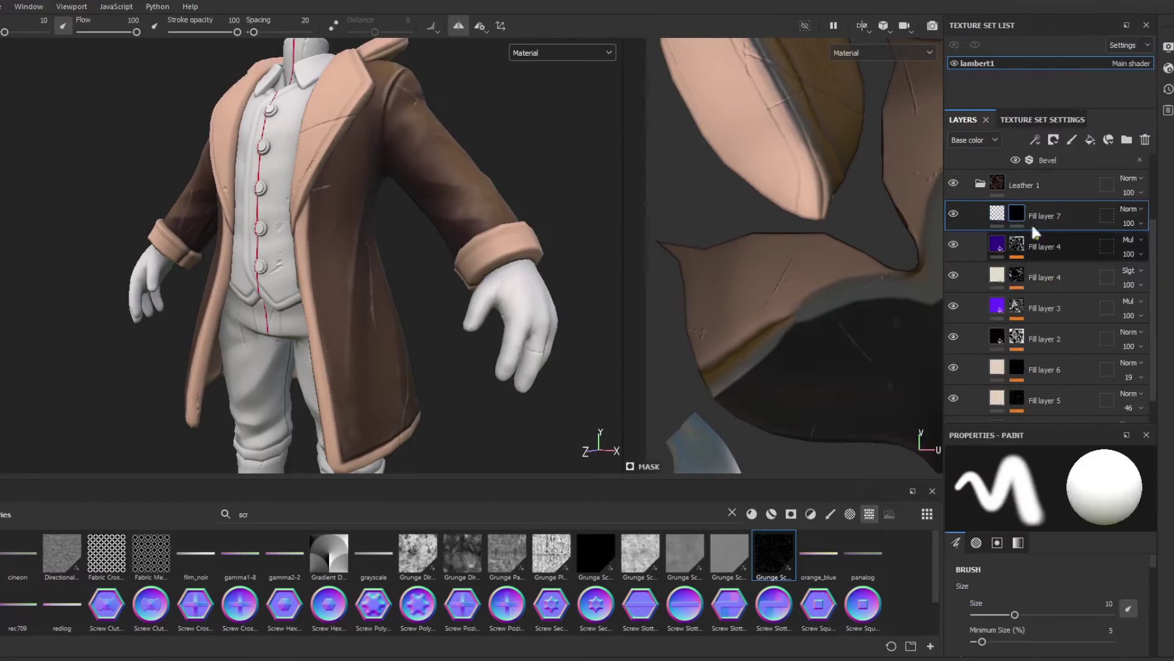
right_click(1031, 220)
click(1054, 435)
Load the Creases Soft texture into the mask's fill and display the Normal+Height+Mesh channel in the viewport.
click(732, 513)
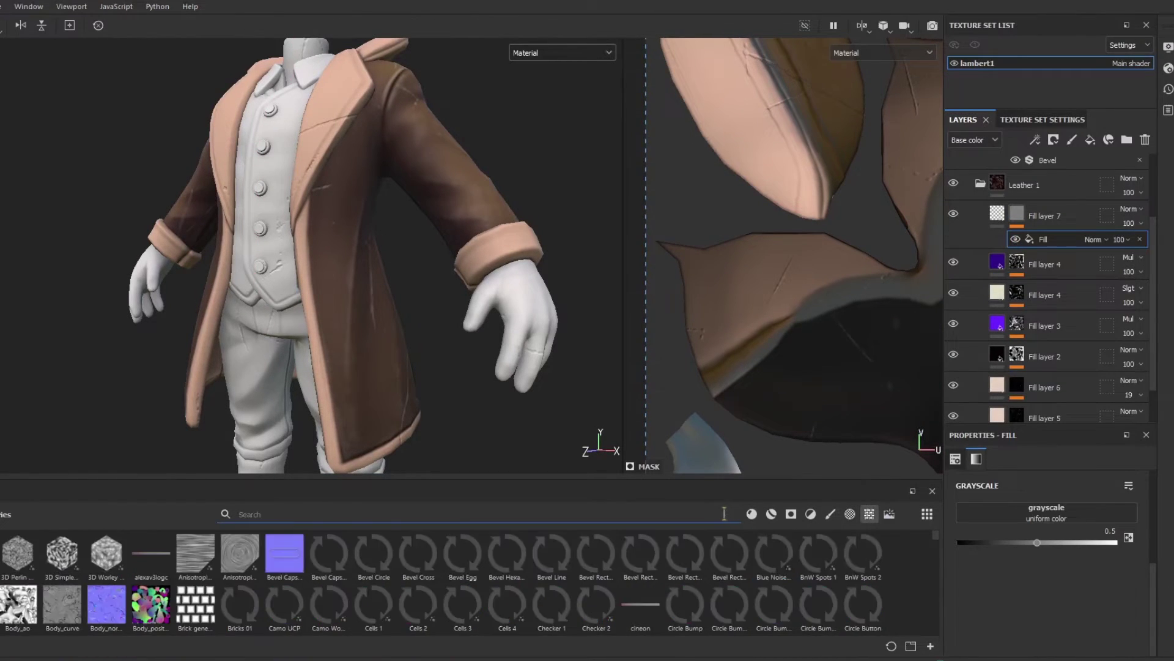
scroll(436, 555, down, 2)
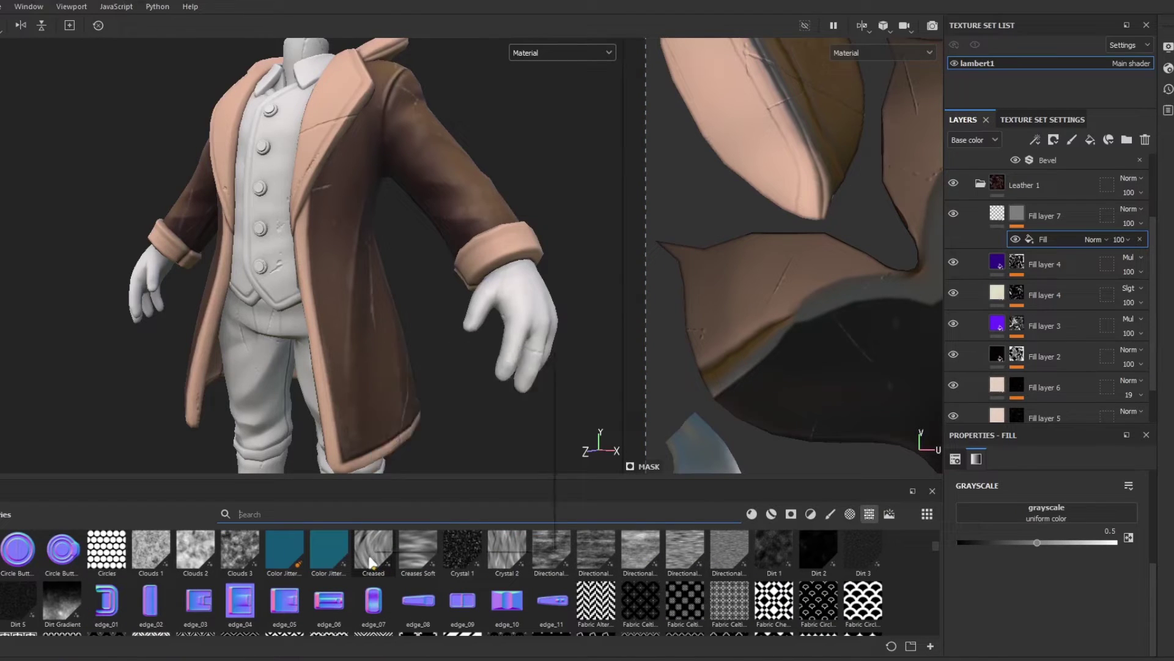
drag(409, 562, 1015, 504)
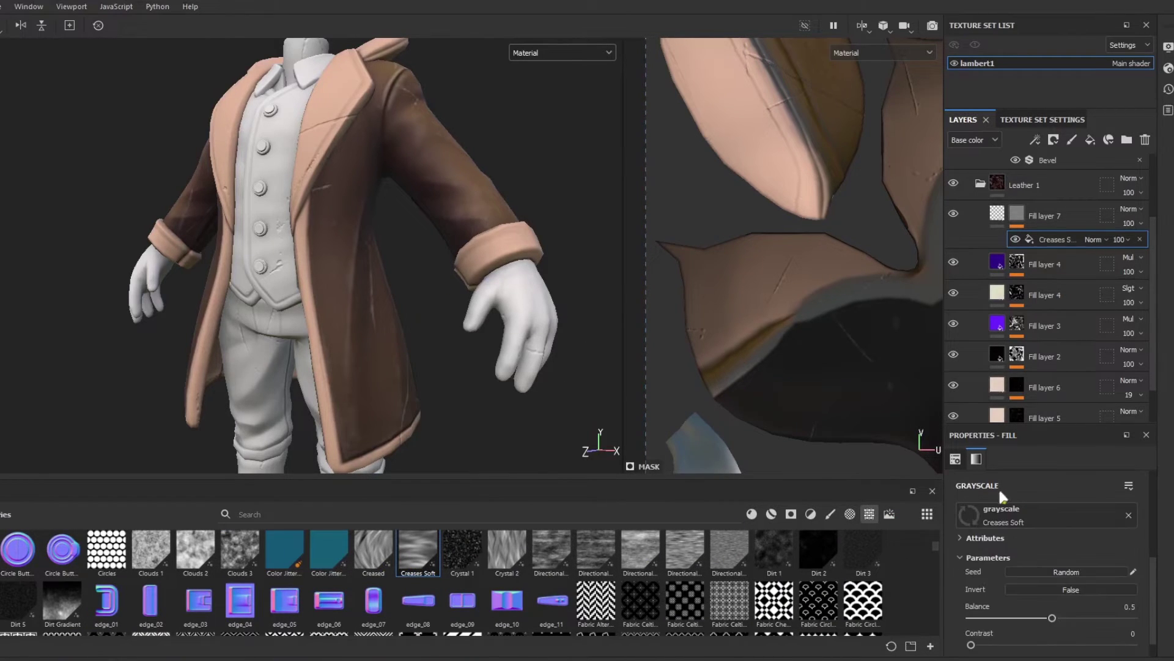
click(561, 53)
click(567, 175)
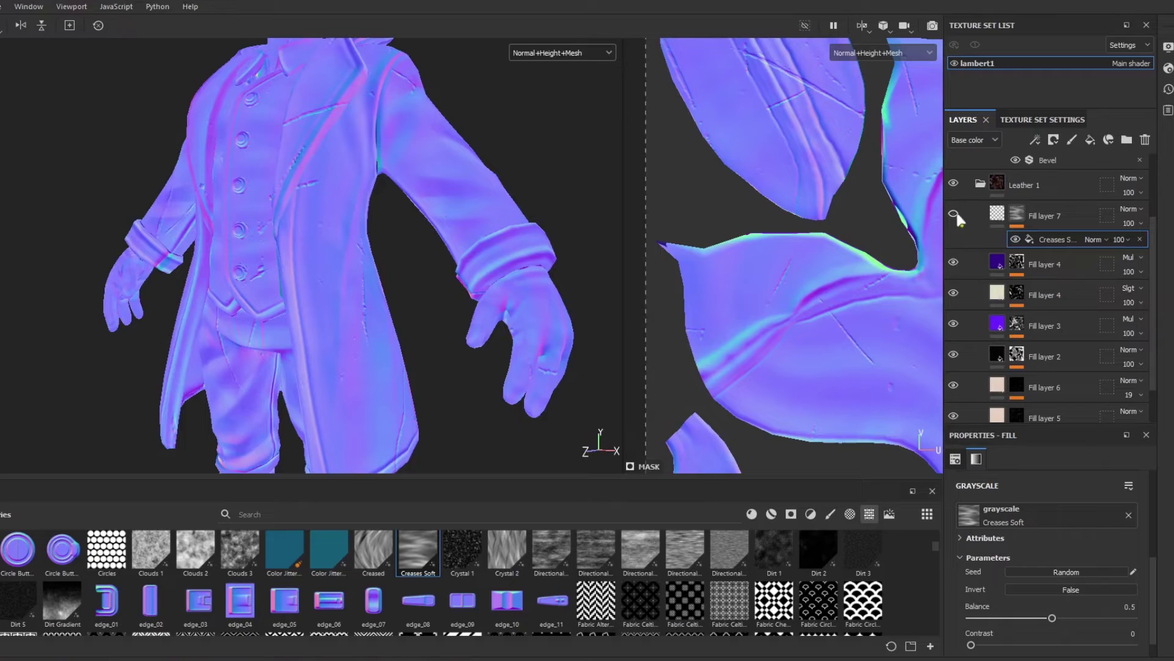
Try a balance of 0.49, a noise frequency of 117 and a UV scale of 13.01 on Fill layer 7's Creases Soft mask texture.
scroll(1070, 569, down, 1)
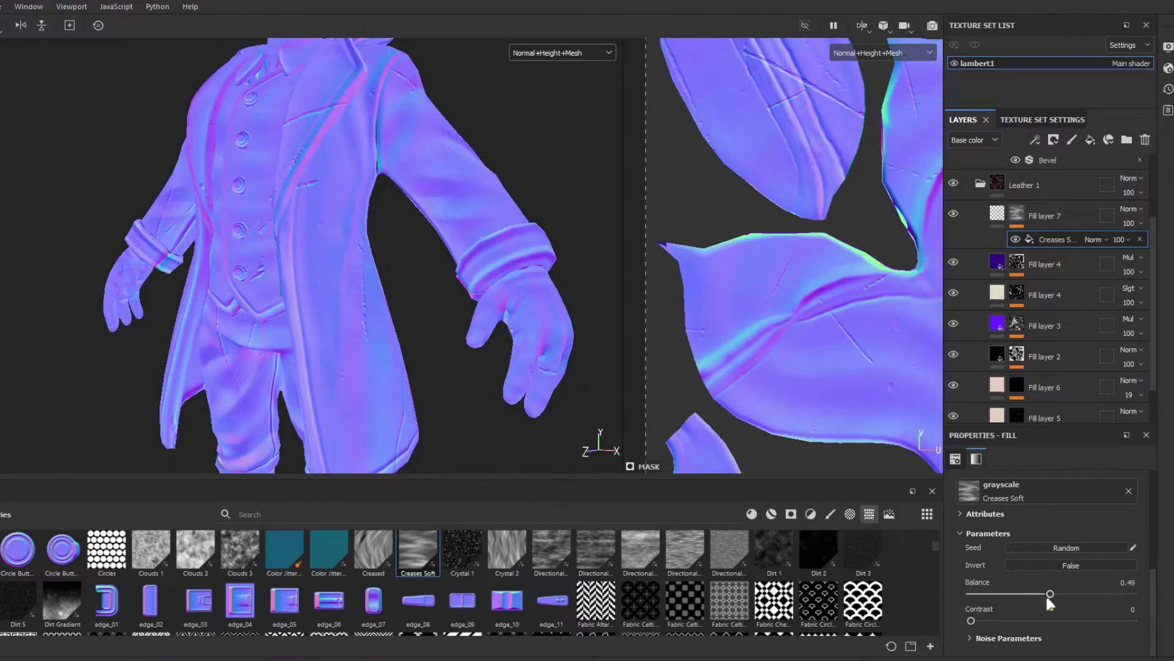
click(1027, 637)
scroll(1058, 608, down, 3)
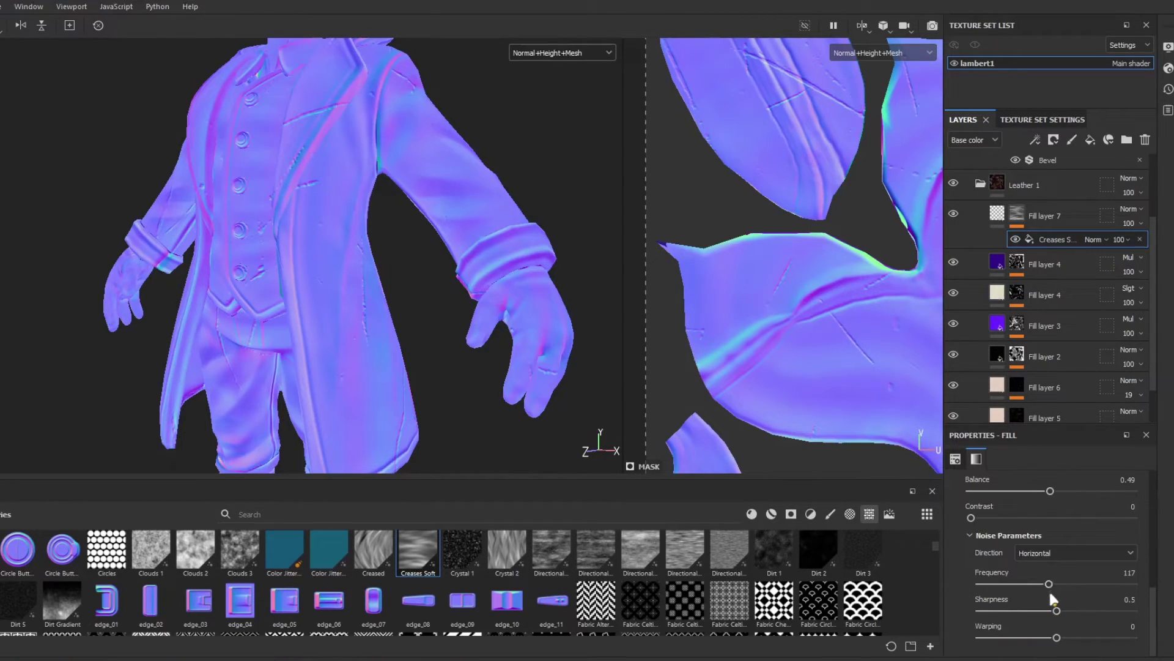
scroll(1076, 593, up, 8)
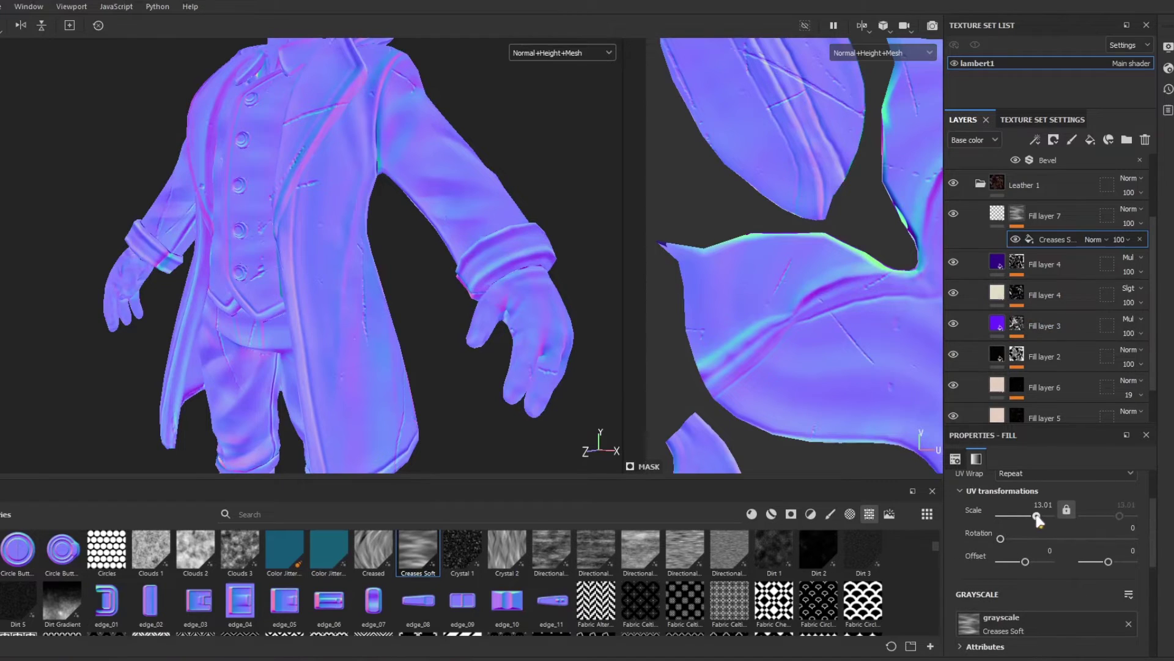
Raise Fill layer 7's height to about 0.86 and set its Creases Soft texture to frequency 38, sharpness 0 and UV scale 1.02.
click(1042, 216)
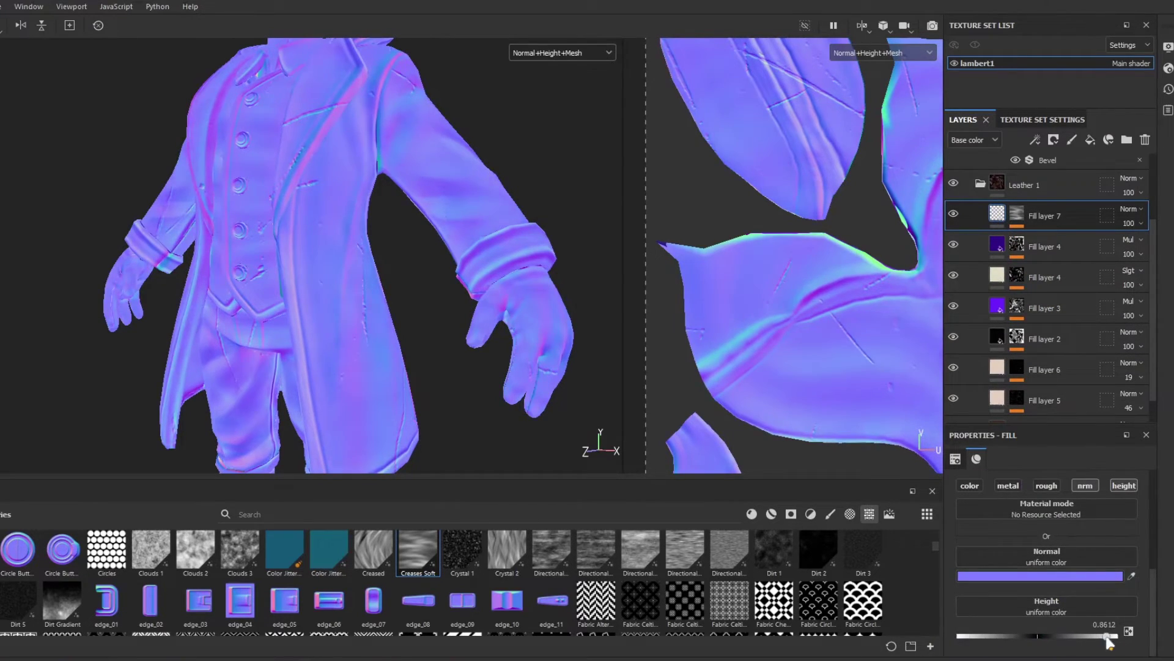
click(1026, 215)
scroll(1040, 502, down, 8)
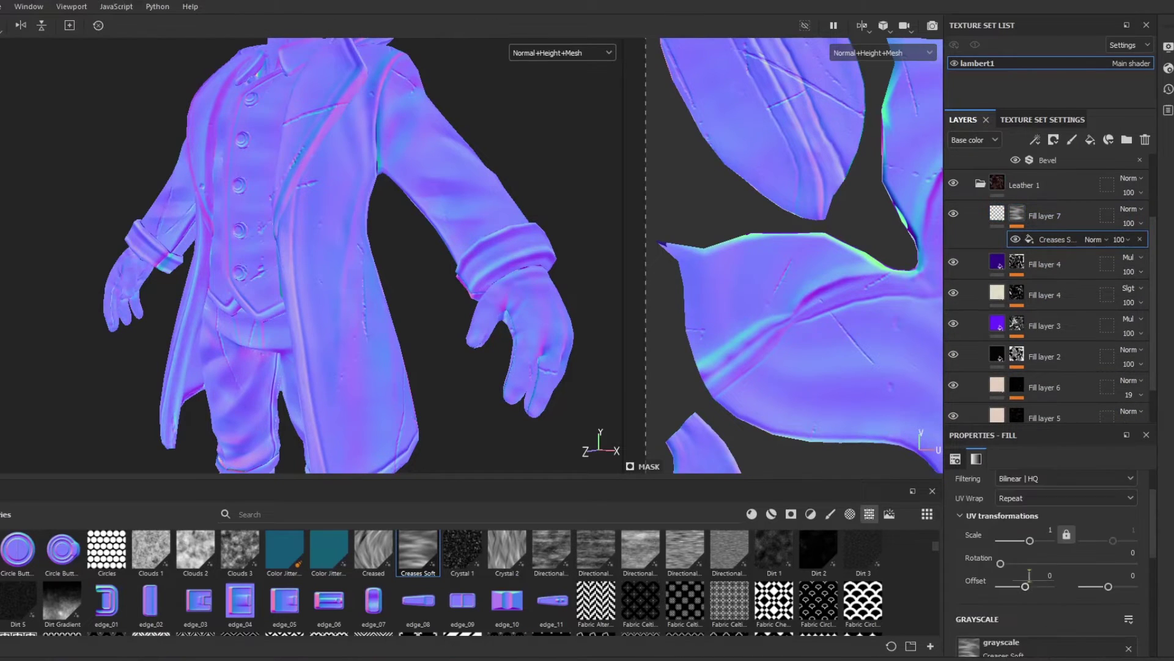
drag(1112, 517, 1088, 516)
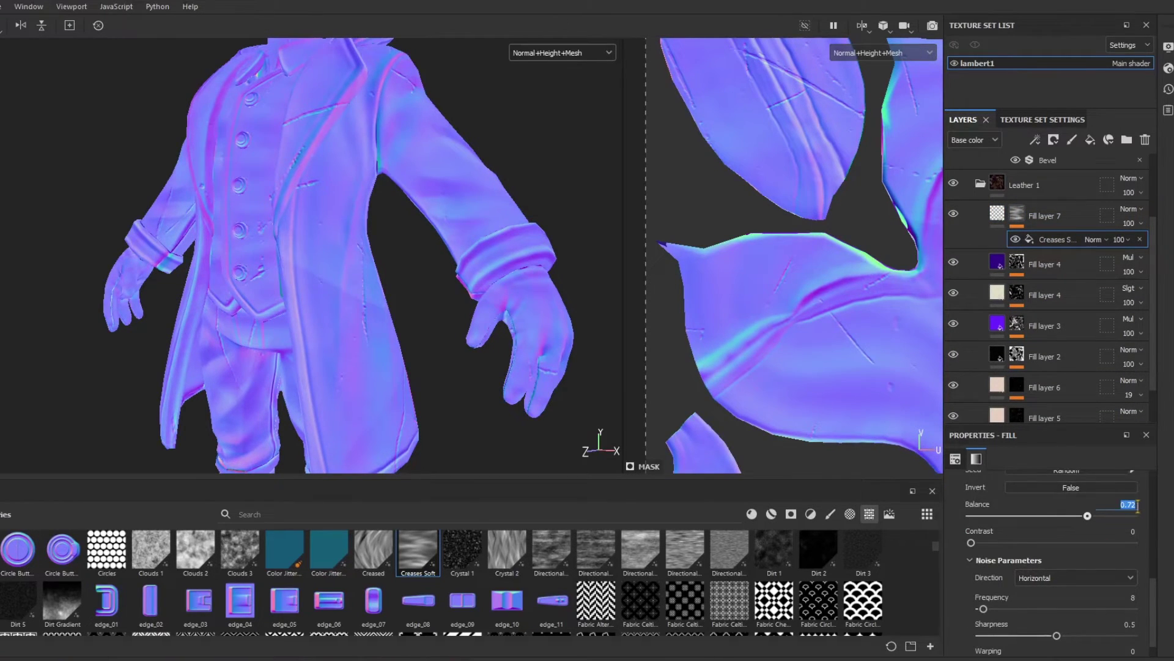
drag(982, 608, 1001, 609)
drag(1056, 635, 980, 636)
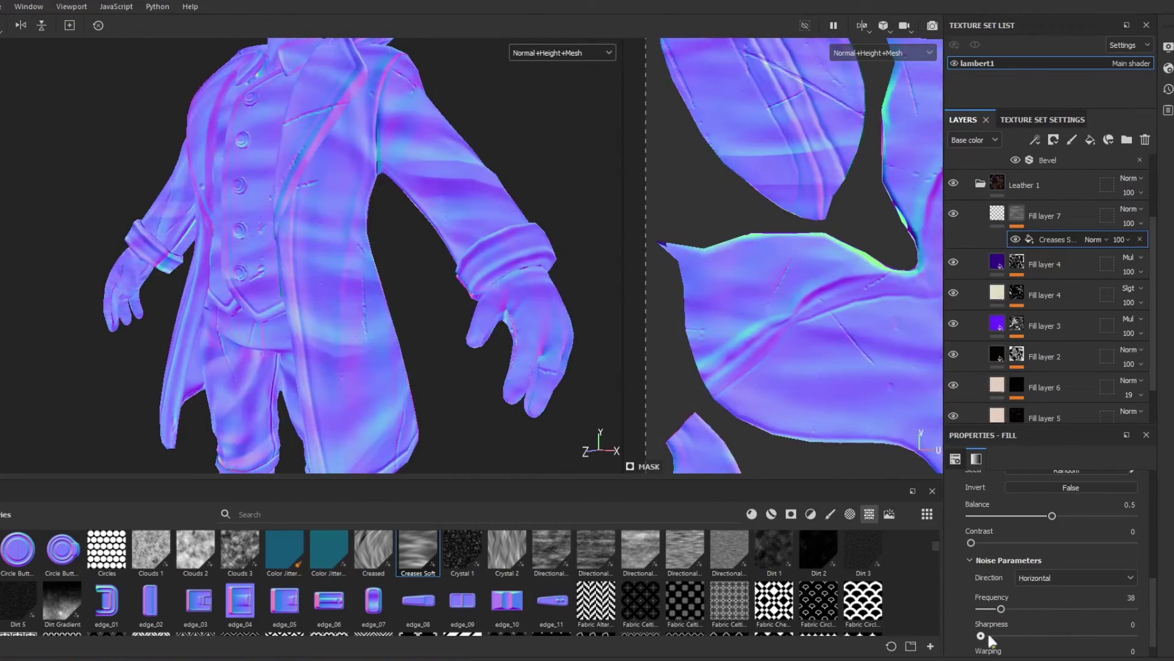
scroll(1008, 620, down, 1)
drag(1052, 638, 1030, 588)
scroll(1064, 600, up, 7)
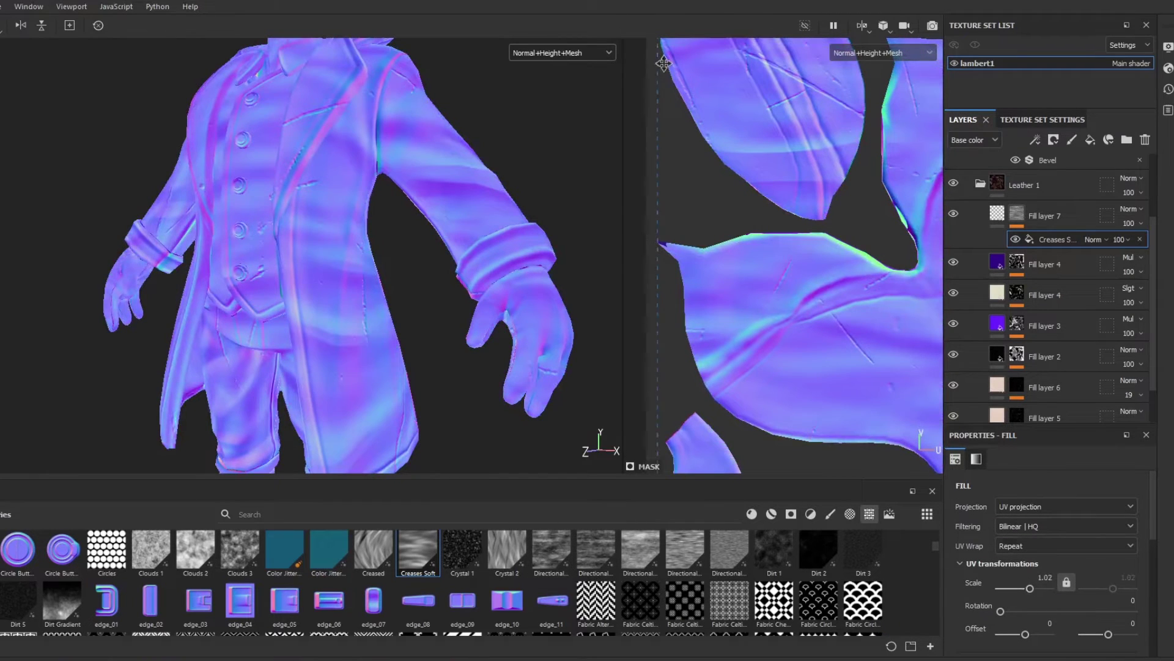
Rotate the Creases Soft texture to 73.07 and return the viewport to the Material view.
click(561, 53)
click(538, 76)
alt+drag(432, 131, 379, 196)
alt+right_drag(380, 195, 404, 171)
click(562, 53)
click(550, 176)
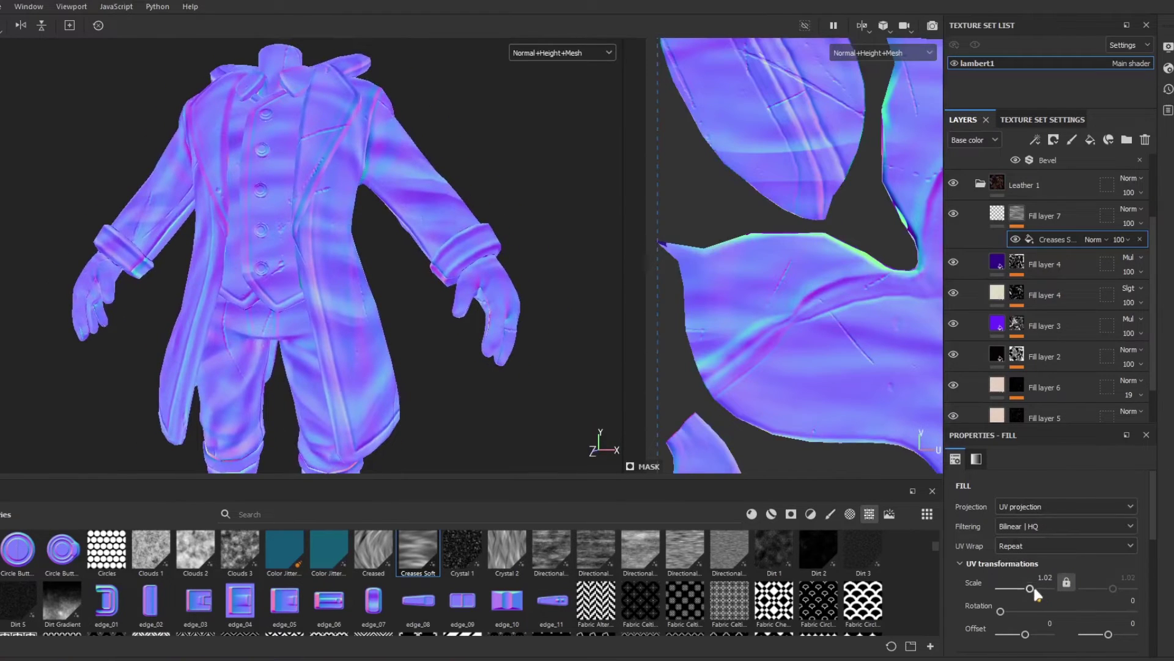
drag(1000, 611, 1025, 613)
alt+drag(279, 230, 208, 245)
click(558, 53)
click(545, 83)
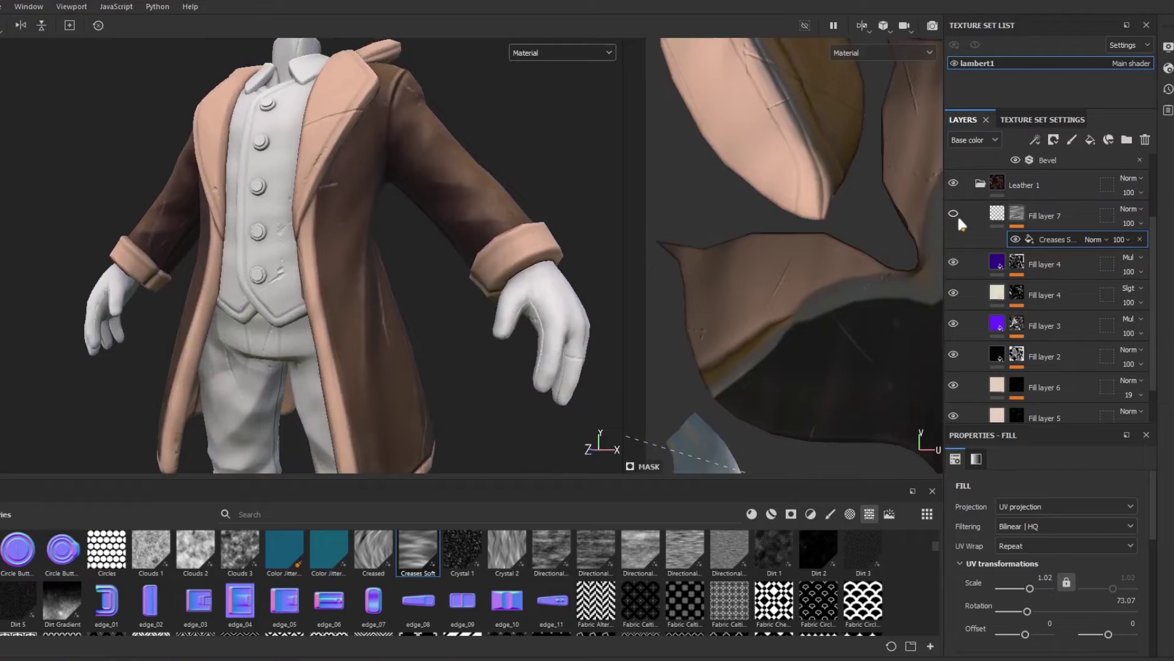
Try a warping value of 1 on the Creases Soft texture while viewing the back of the coat.
mouse_move(416, 244)
alt+right_down()
mouse_move(197, 5)
mouse_move(412, 241)
alt+right_up()
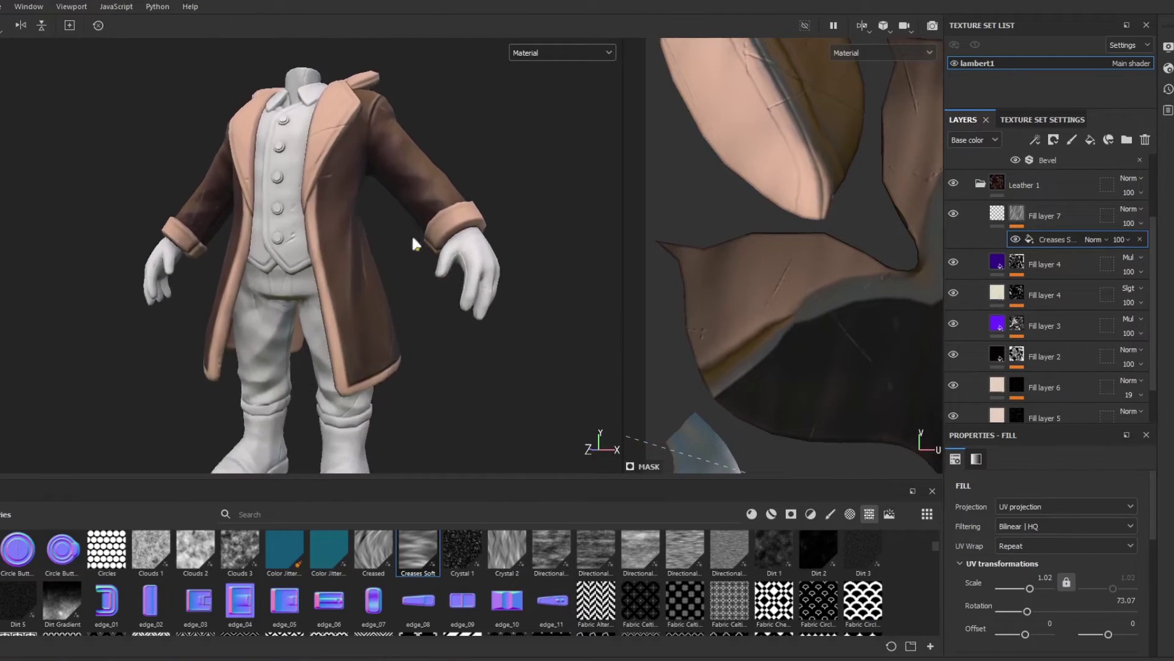
alt+drag(412, 241, 856, 214)
alt+middle_drag(856, 214, 299, 173)
alt+drag(299, 173, 367, 183)
alt+middle_drag(367, 184, 355, 254)
shift+right_drag(355, 254, 361, 223)
scroll(1082, 571, down, 8)
drag(1034, 637, 1133, 637)
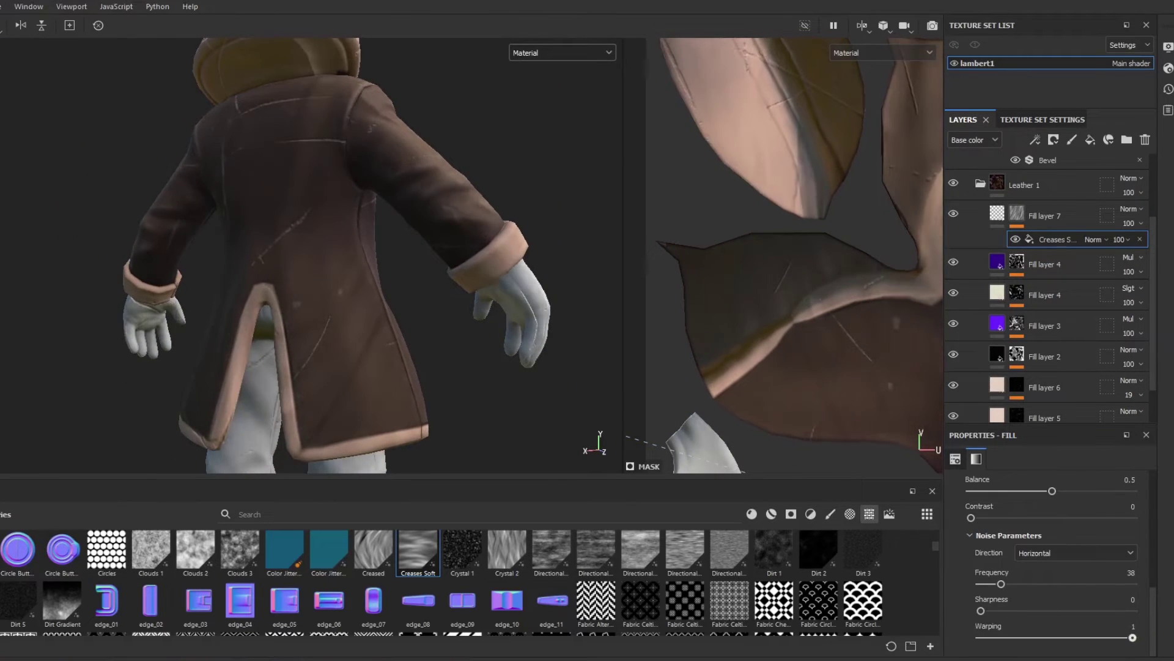
key(ctrl+z)
scroll(1086, 578, up, 5)
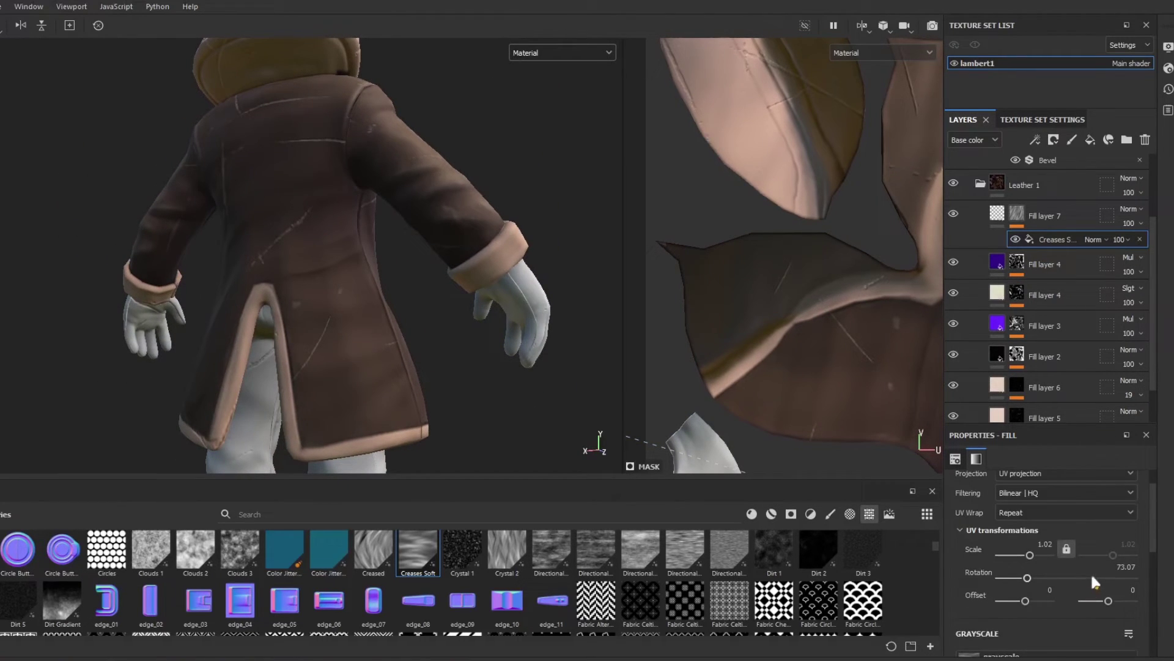
Add a Blur filter with an intensity of 2.66 to Fill layer 7's mask and check the coat's front.
right_click(1017, 214)
click(1063, 489)
click(995, 542)
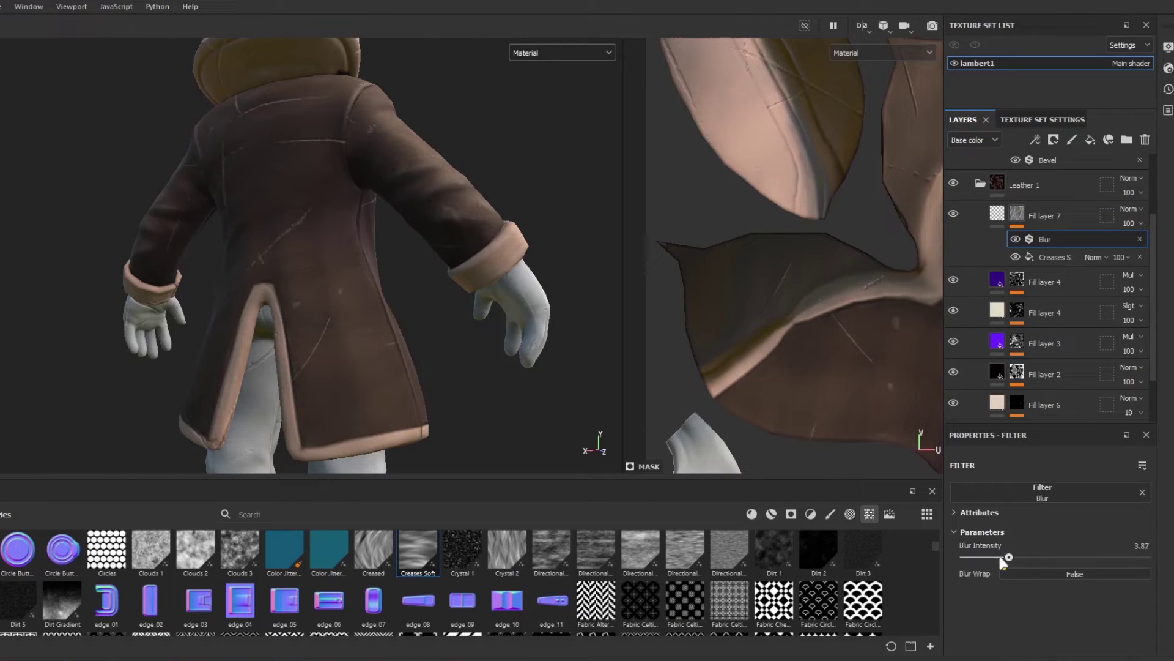
alt+drag(367, 209, 446, 210)
shift+right_drag(446, 210, 269, 214)
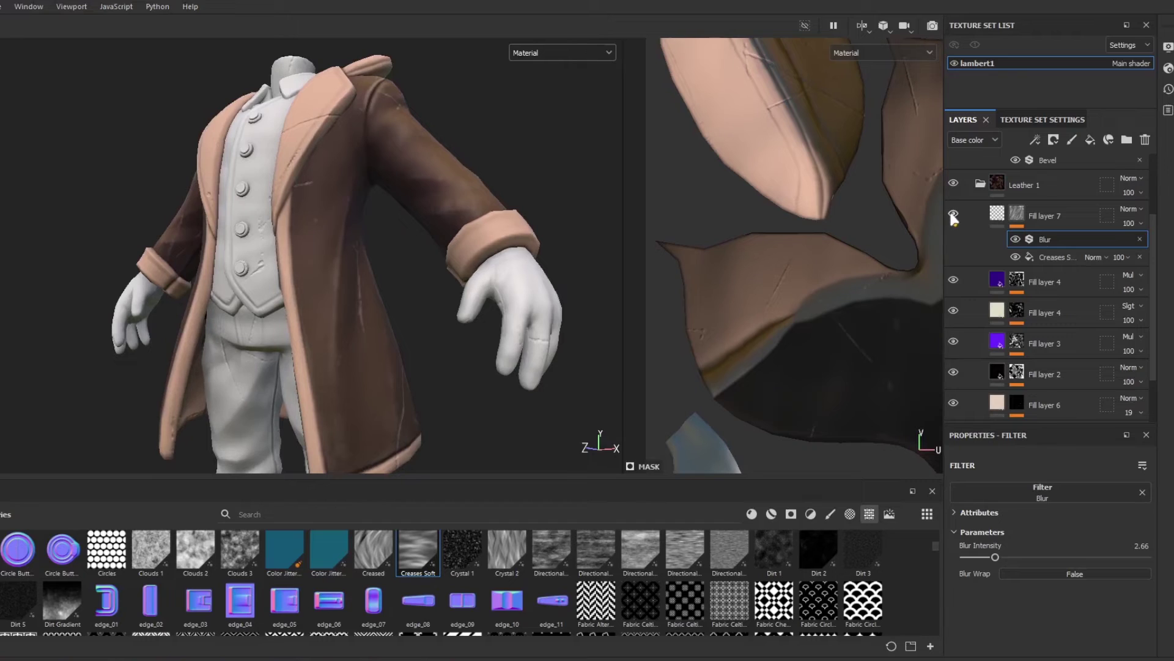
scroll(312, 55, down, 2)
alt+drag(312, 53, 407, 116)
scroll(406, 118, up, 2)
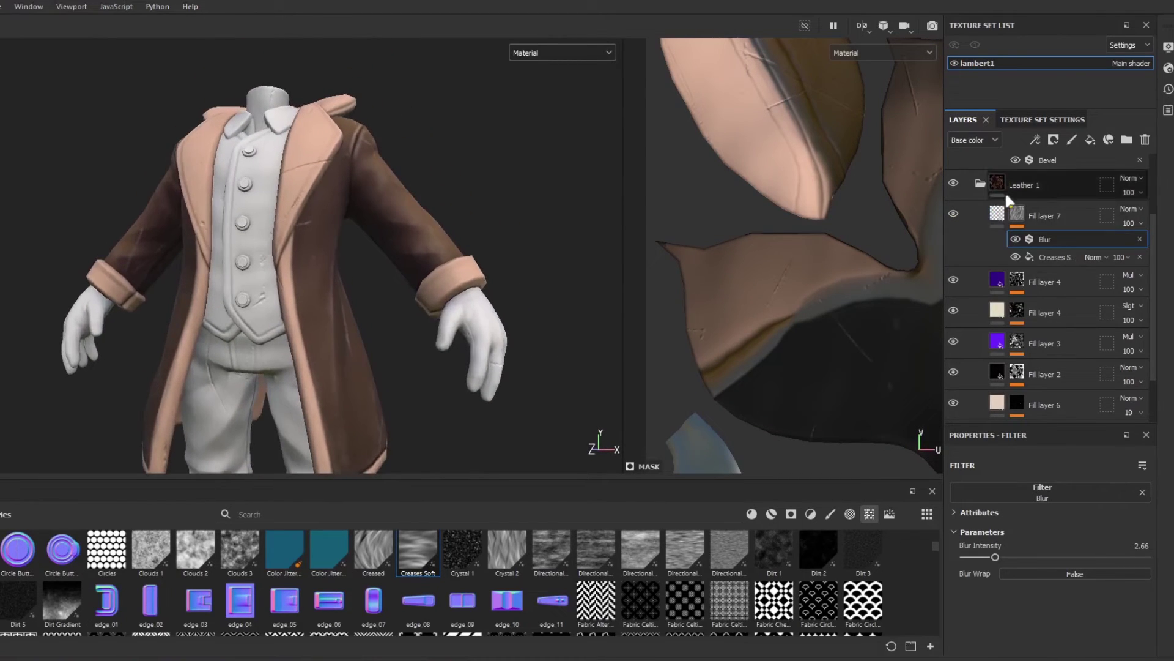
Copy the Leather 1 detail layers from Fill layer 7 down to Fill layer 5 and try pasting them above the Leather 2 group.
click(1046, 209)
shift+click(1052, 370)
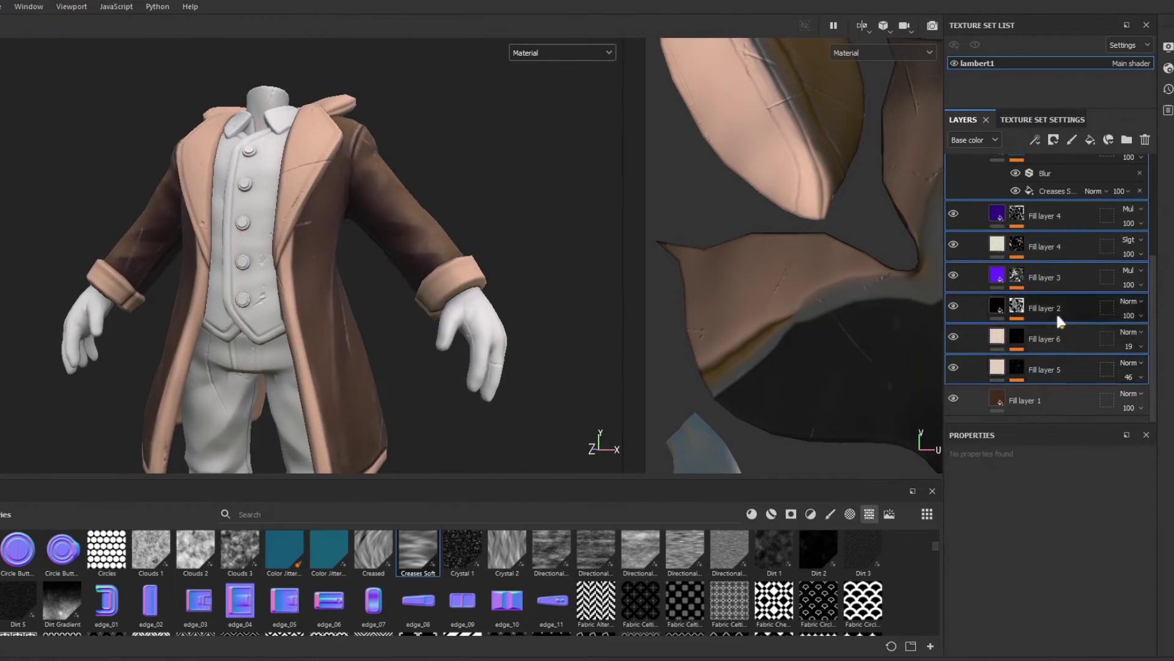
scroll(1055, 302, up, 3)
click(1051, 218)
key(ctrl+v)
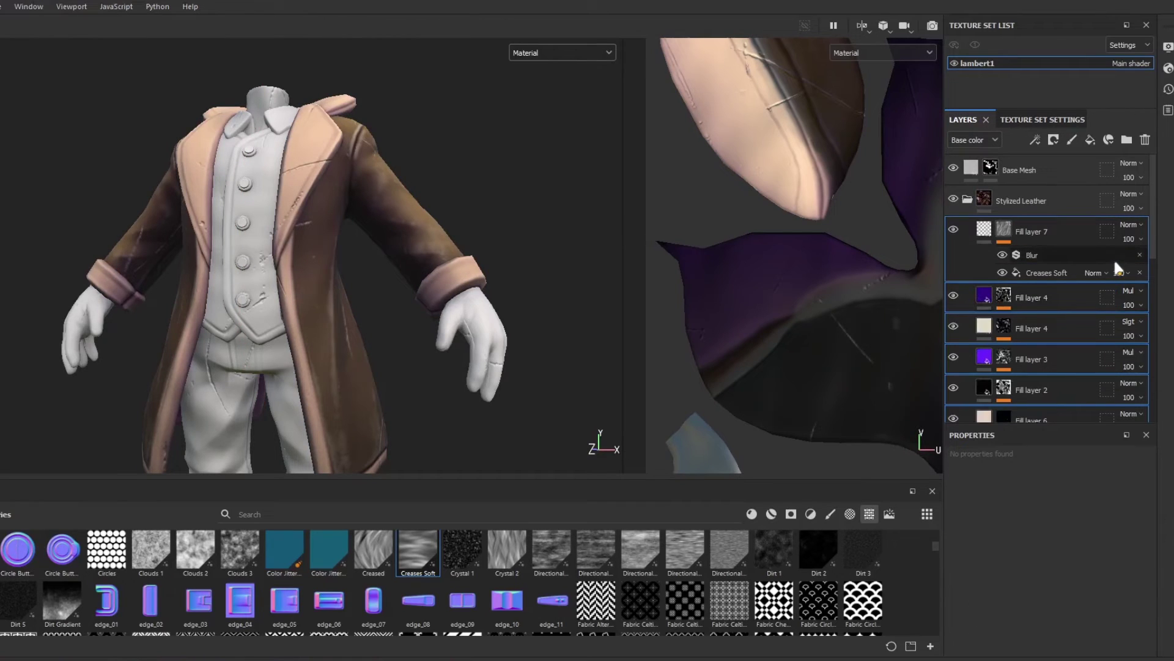
key(ctrl+z)
Paste the copied detail layers inside the Leather 2 group, above its Fill layer 1.
click(981, 279)
click(980, 230)
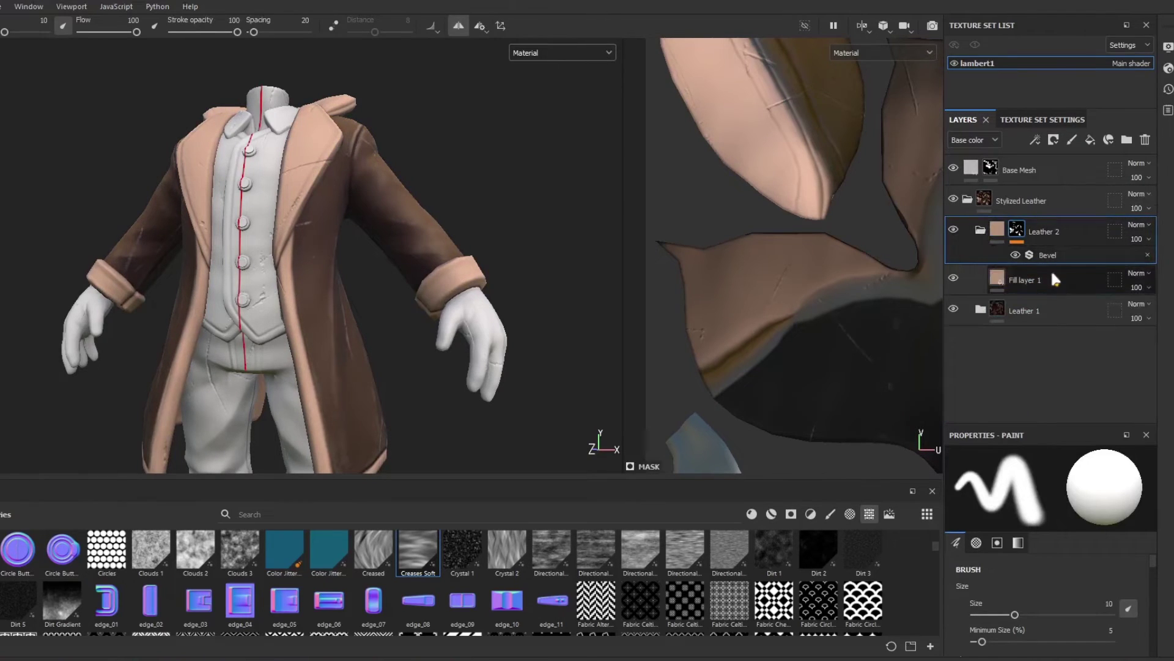
click(1053, 275)
key(ctrl+v)
alt+drag(459, 226, 324, 251)
scroll(328, 220, up, 3)
scroll(325, 250, down, 4)
alt+middle_drag(324, 249, 359, 137)
alt+drag(359, 136, 392, 153)
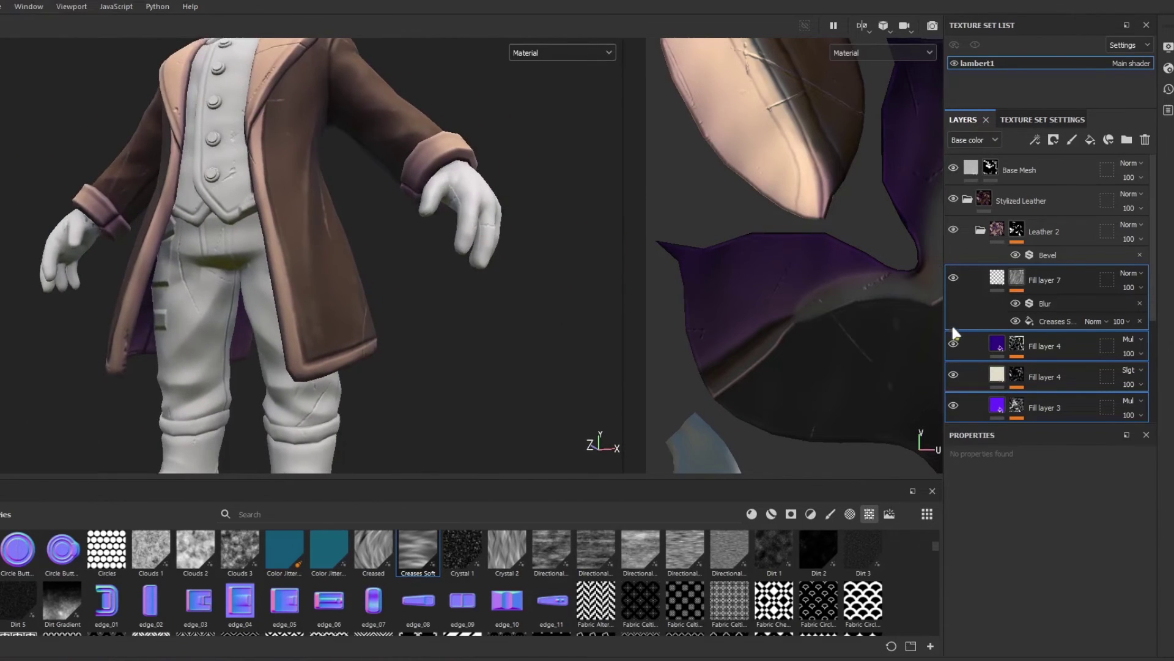
Change the base color of Leather 2's Fill layer 3 to the muted purple 442D73.
scroll(981, 327, down, 4)
click(998, 248)
click(1077, 591)
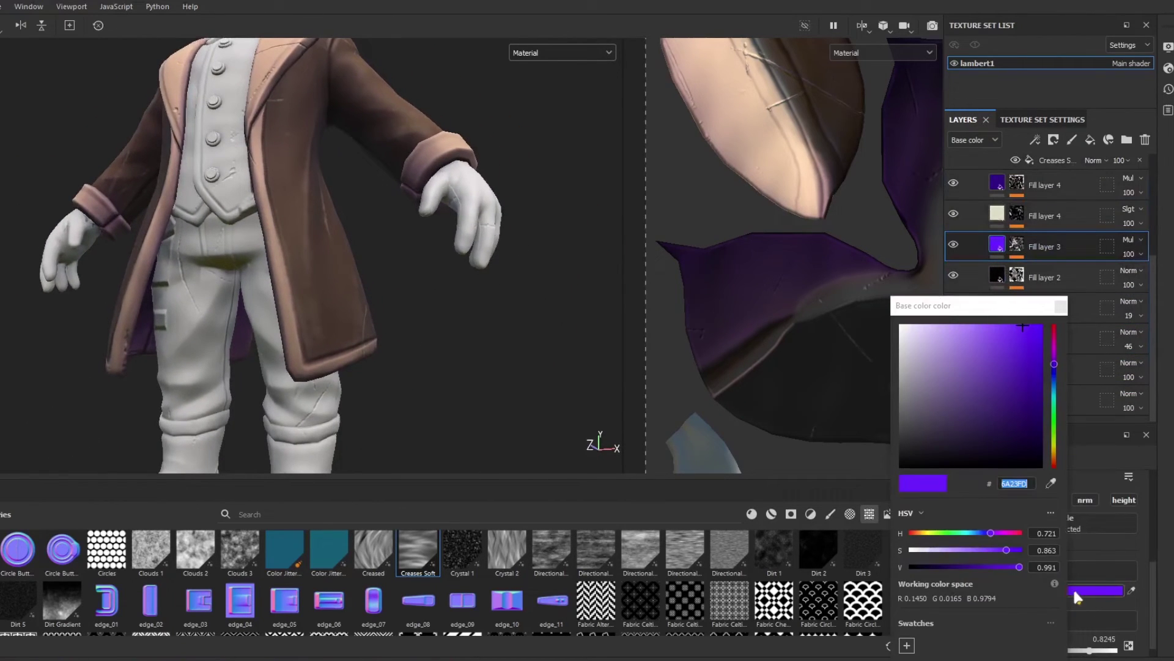
click(953, 182)
drag(998, 380, 987, 404)
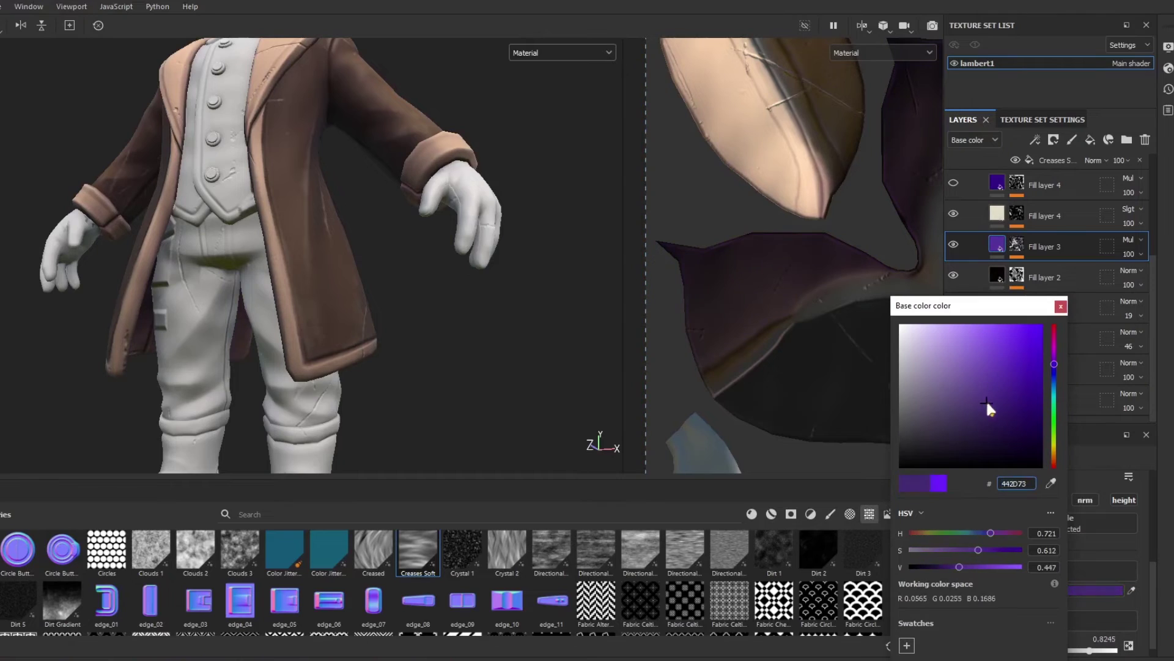
click(1061, 305)
click(953, 183)
Change the base color of Leather 2's Multiply-blended Fill layer 4 to a golden tan and inspect the lapels.
click(998, 185)
click(1053, 590)
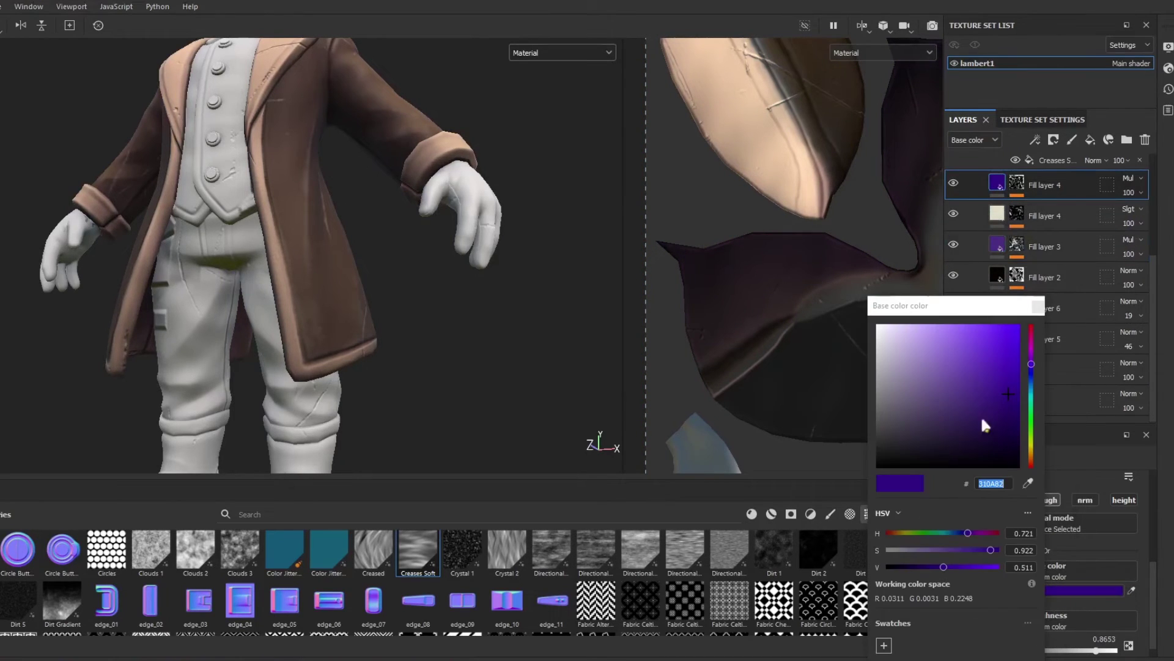
click(956, 385)
drag(1031, 342, 1033, 451)
click(1038, 306)
scroll(322, 112, down, 4)
alt+drag(256, 122, 249, 325)
scroll(249, 325, up, 5)
alt+middle_drag(193, 178, 466, 319)
scroll(1039, 217, up, 2)
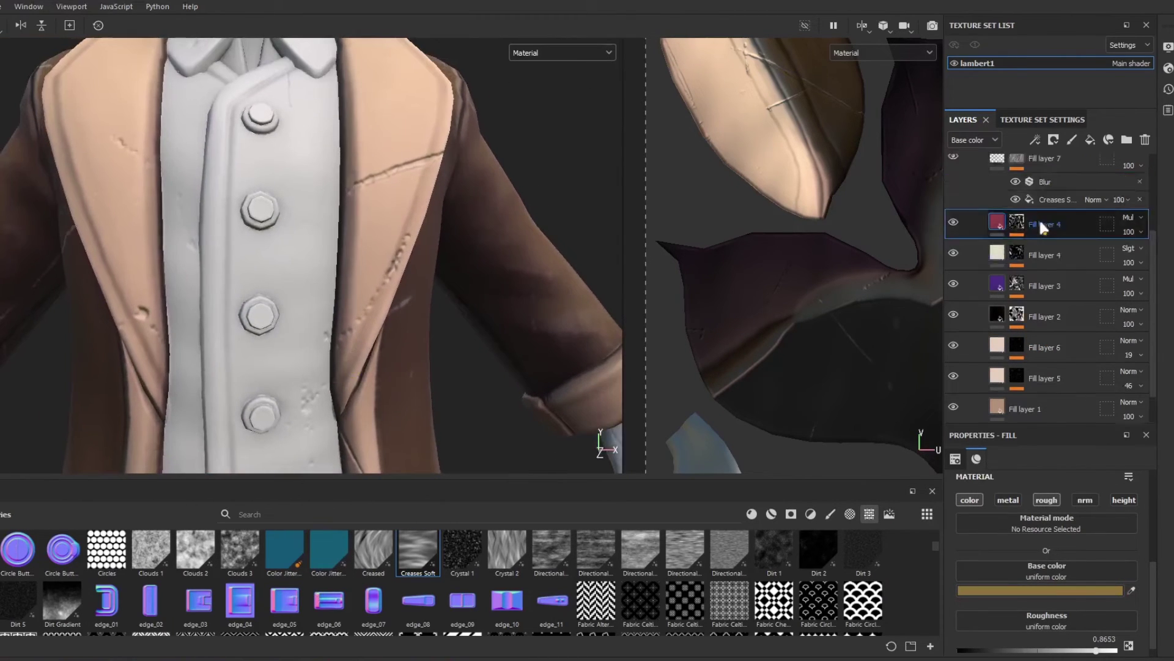
Compare the Leather 2 trim with and without its Fill layer 3, Fill layer 1 and Fill layer 6.
click(953, 287)
click(953, 287)
scroll(1009, 296, down, 2)
click(954, 366)
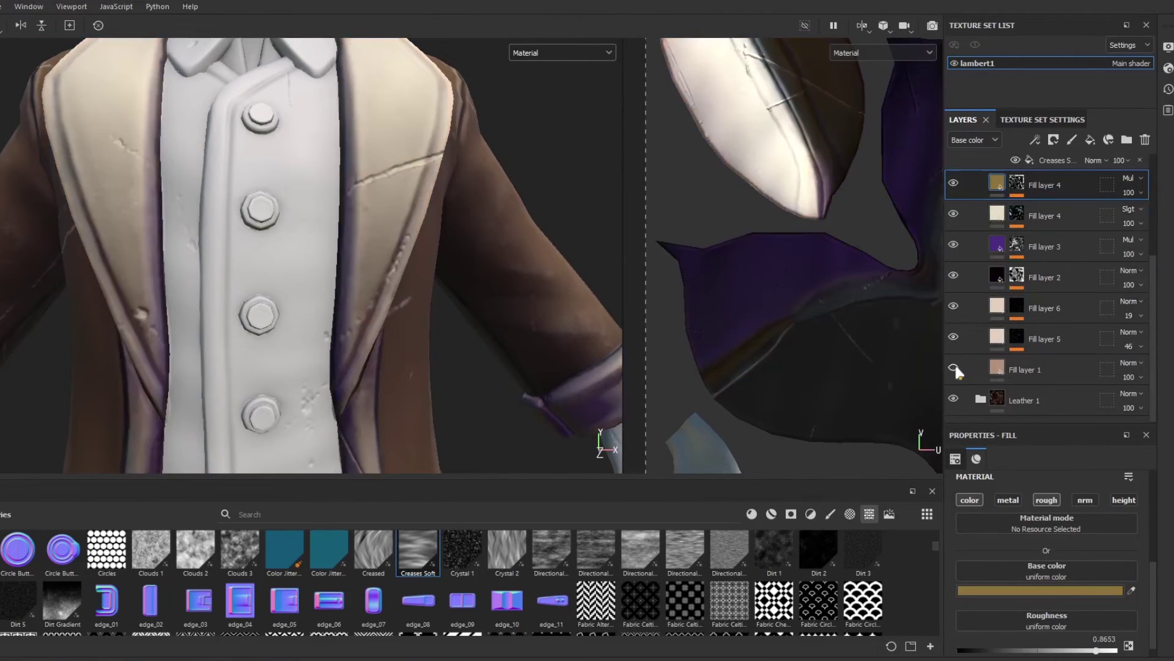
click(954, 366)
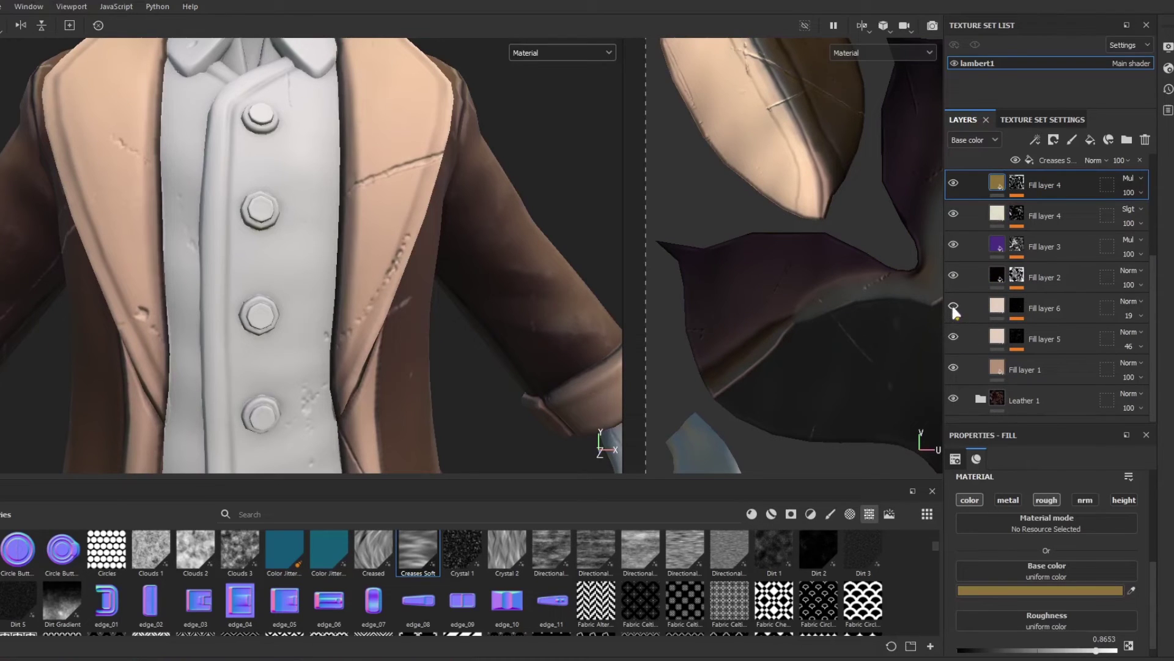
click(952, 308)
Examine the channels and mask effects of Leather 2's Fill layer 6 and Fill layer 5 and their influence on the coat trim.
click(1003, 306)
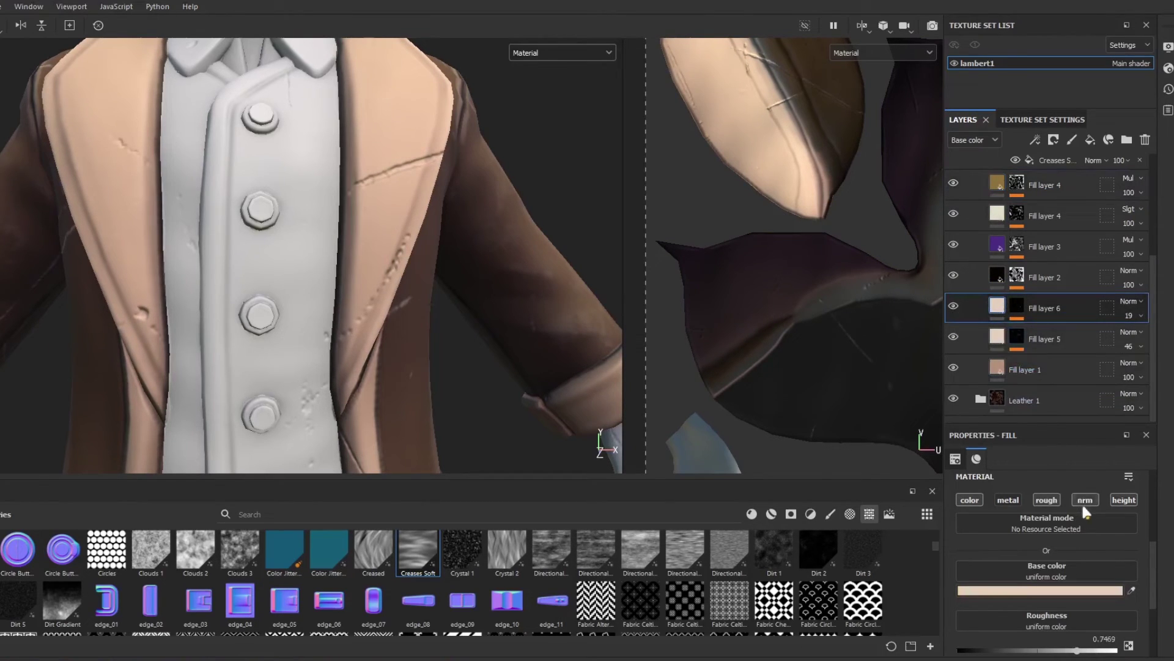
alt+drag(401, 206, 428, 358)
scroll(428, 358, down, 2)
click(1016, 306)
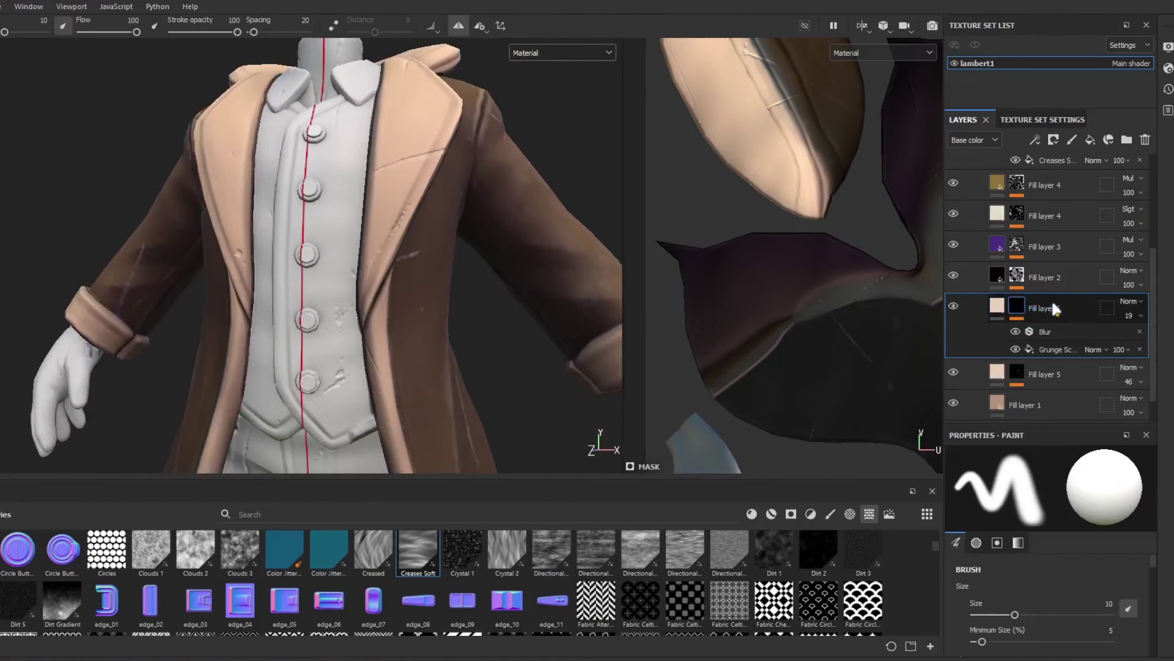
click(1040, 374)
click(1017, 338)
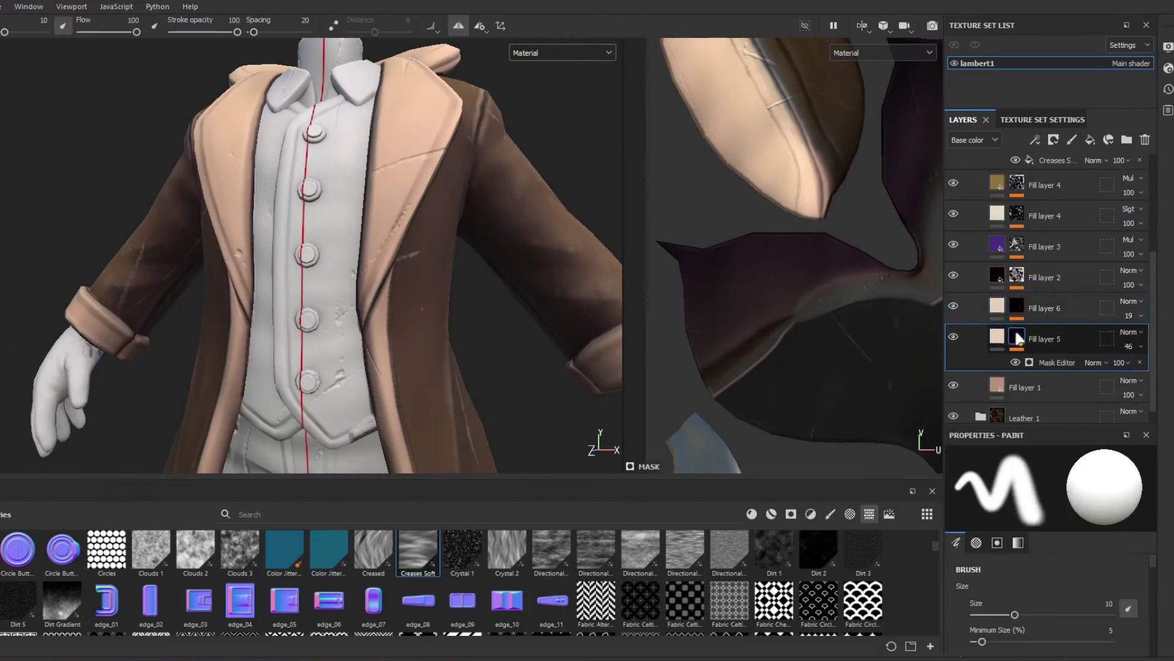
click(954, 306)
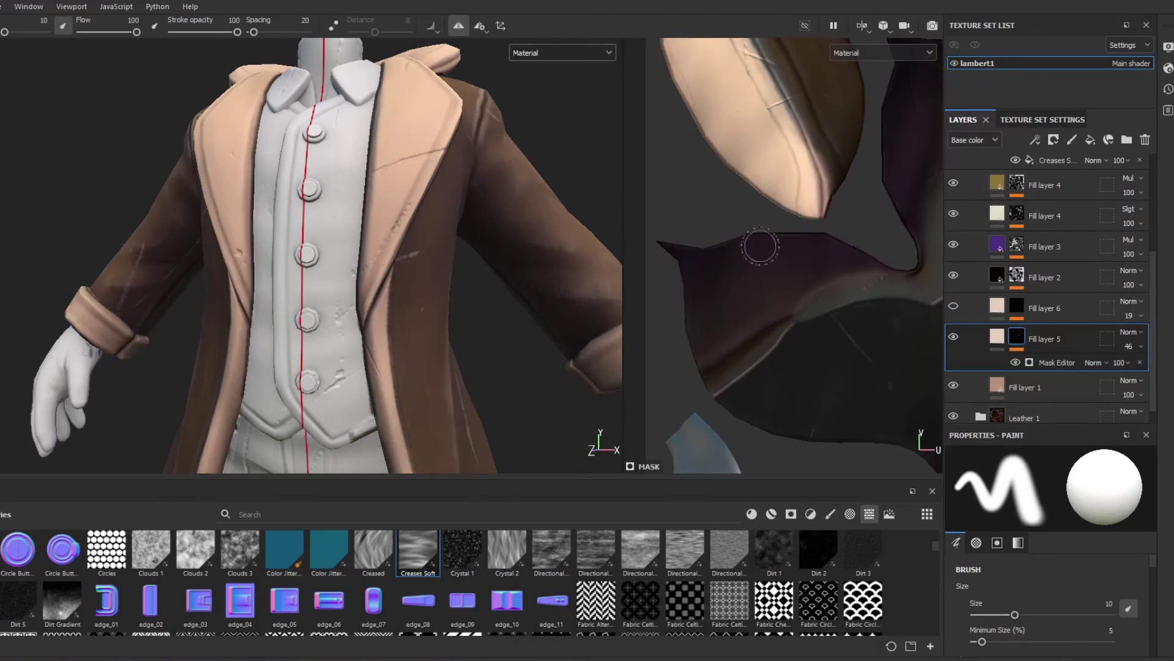
scroll(199, 230, down, 6)
alt+drag(416, 204, 371, 196)
scroll(371, 196, up, 5)
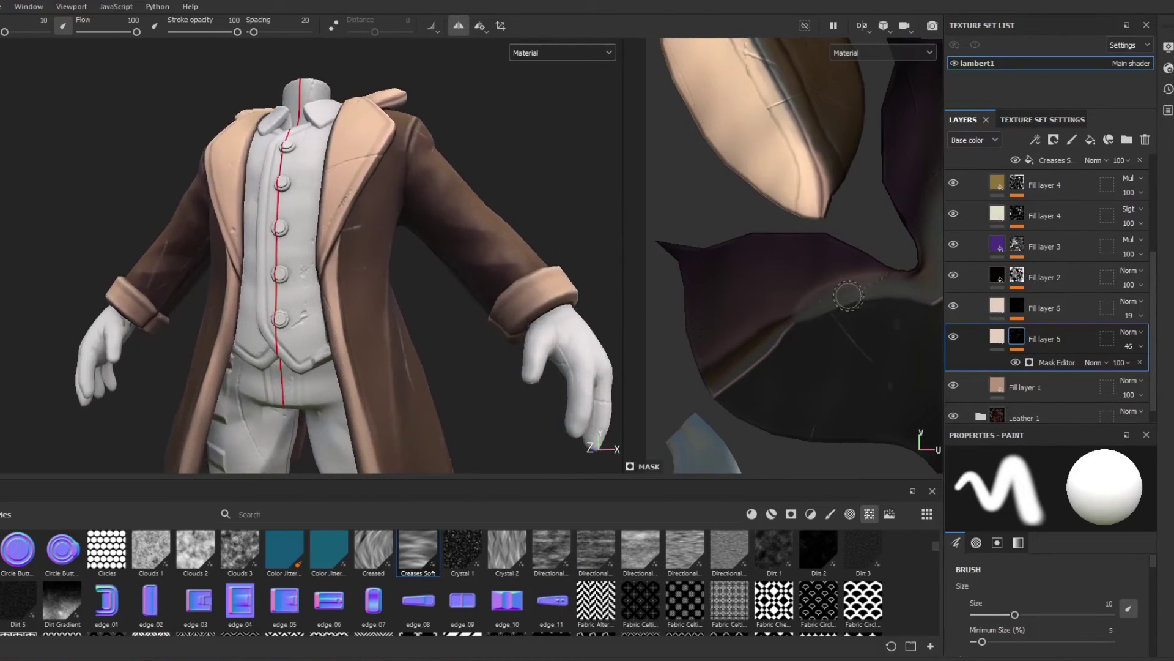
Expand the Leather 1 group and disable the normal and height channels on its Fill layer 6.
scroll(994, 399, down, 1)
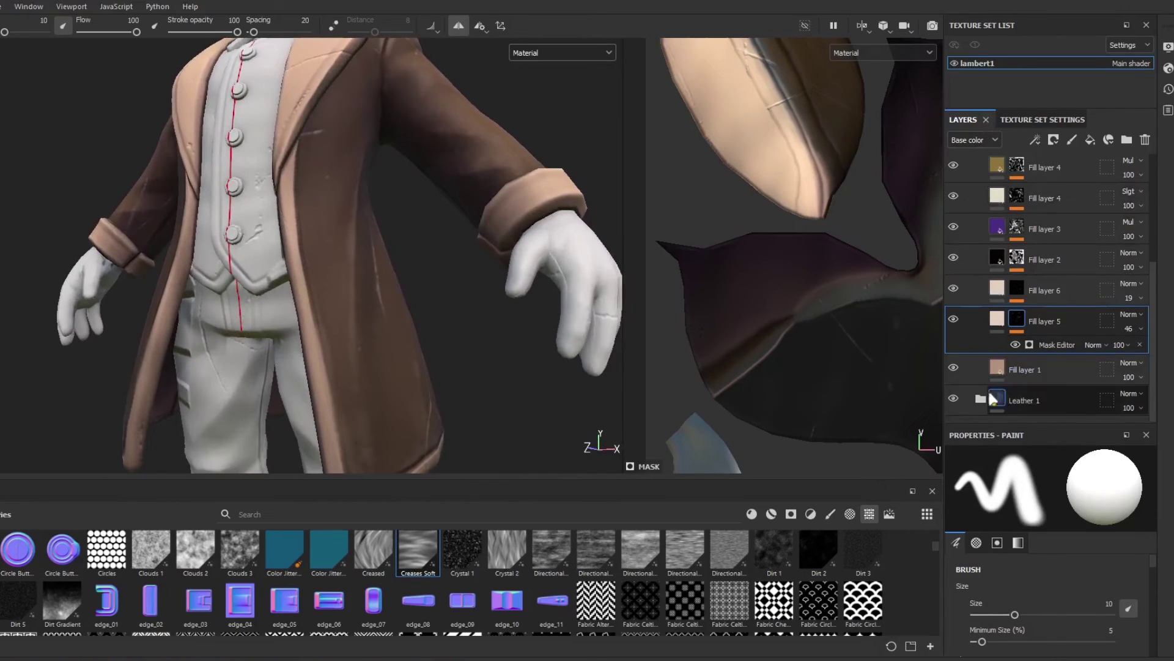
scroll(994, 398, up, 3)
click(998, 343)
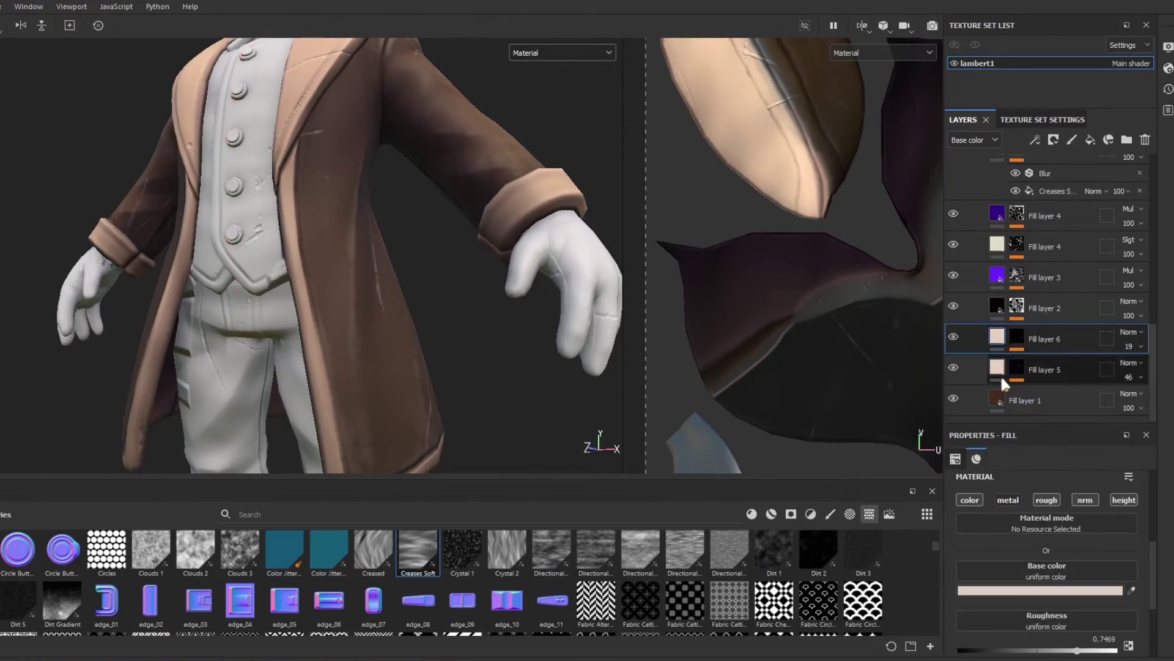
click(1016, 367)
click(1017, 332)
click(997, 336)
scroll(1083, 579, down, 3)
scroll(1095, 597, up, 5)
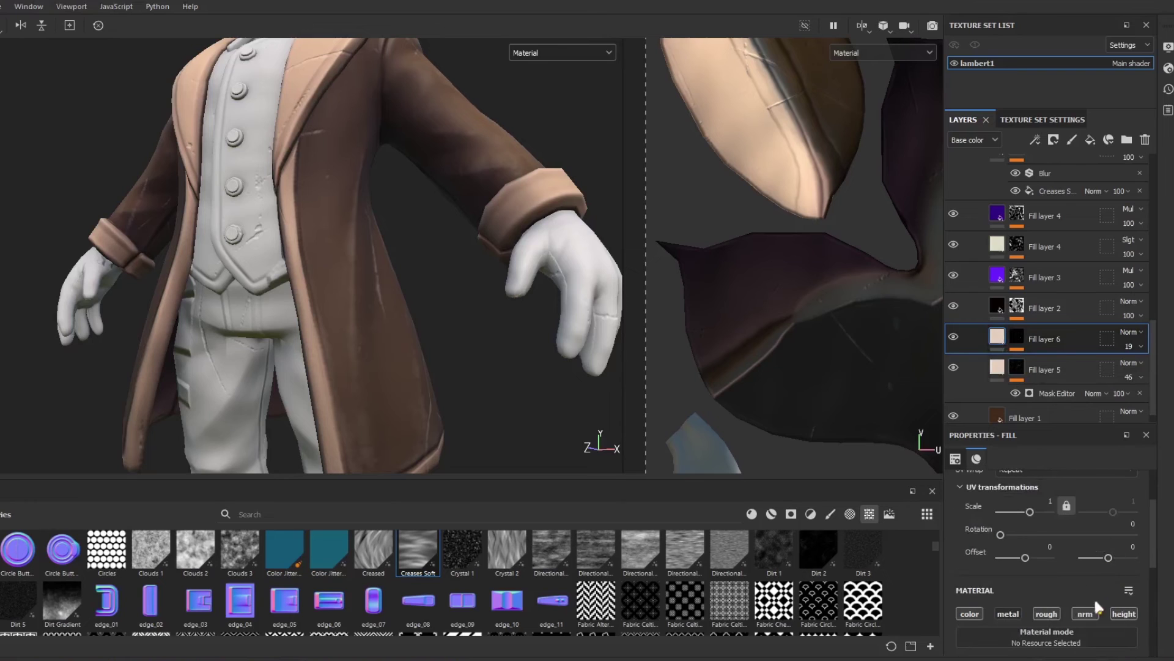
scroll(245, 161, down, 3)
alt+drag(244, 161, 328, 317)
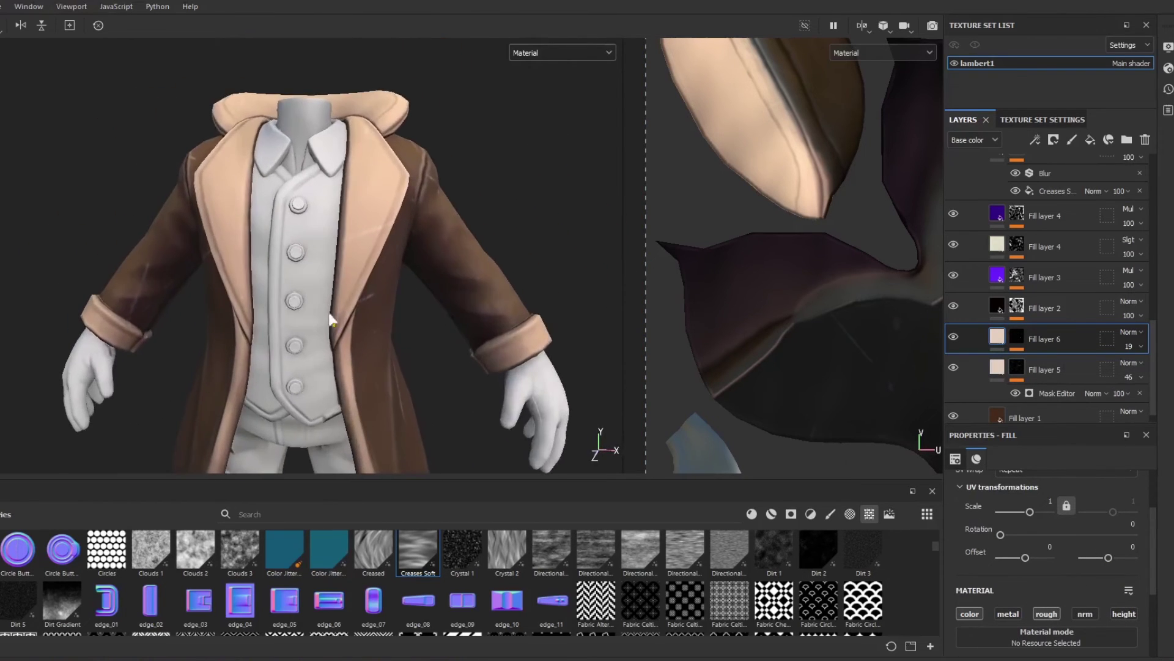
Inspect the brown leather and tan trim on the coat's front, sleeves and both sides.
scroll(347, 175, up, 2)
scroll(348, 180, down, 3)
alt+drag(348, 179, 299, 165)
scroll(364, 296, up, 4)
scroll(364, 296, down, 3)
alt+drag(342, 373, 375, 367)
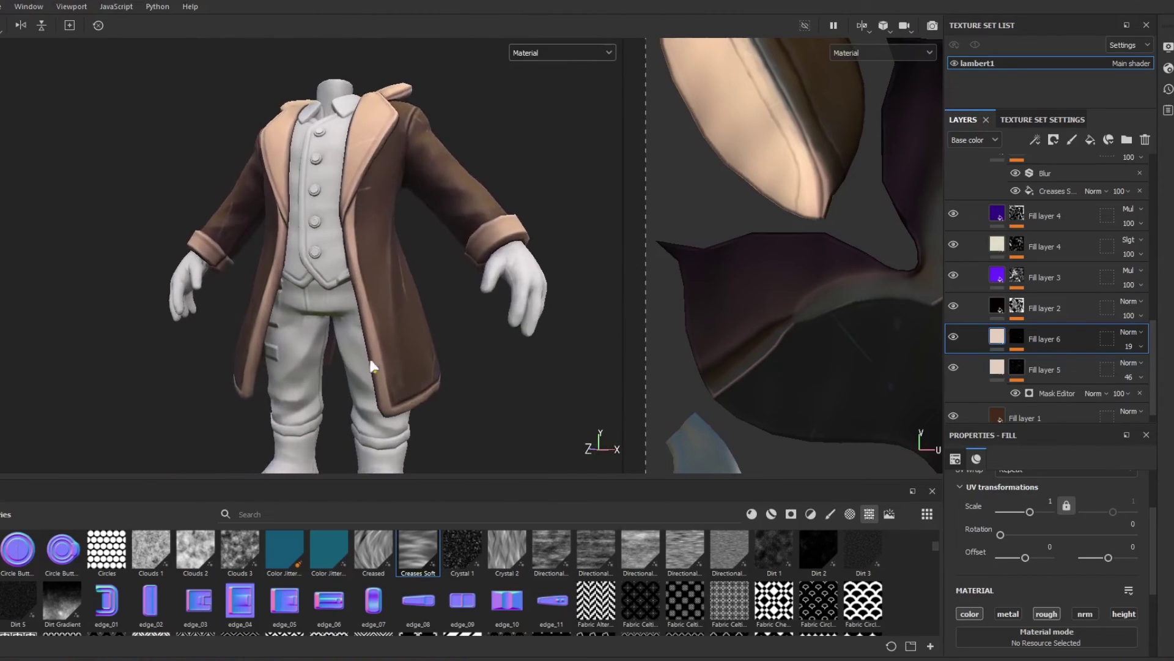
mouse_move(439, 316)
alt+mouse_down()
mouse_move(534, 291)
mouse_move(449, 300)
alt+mouse_up()
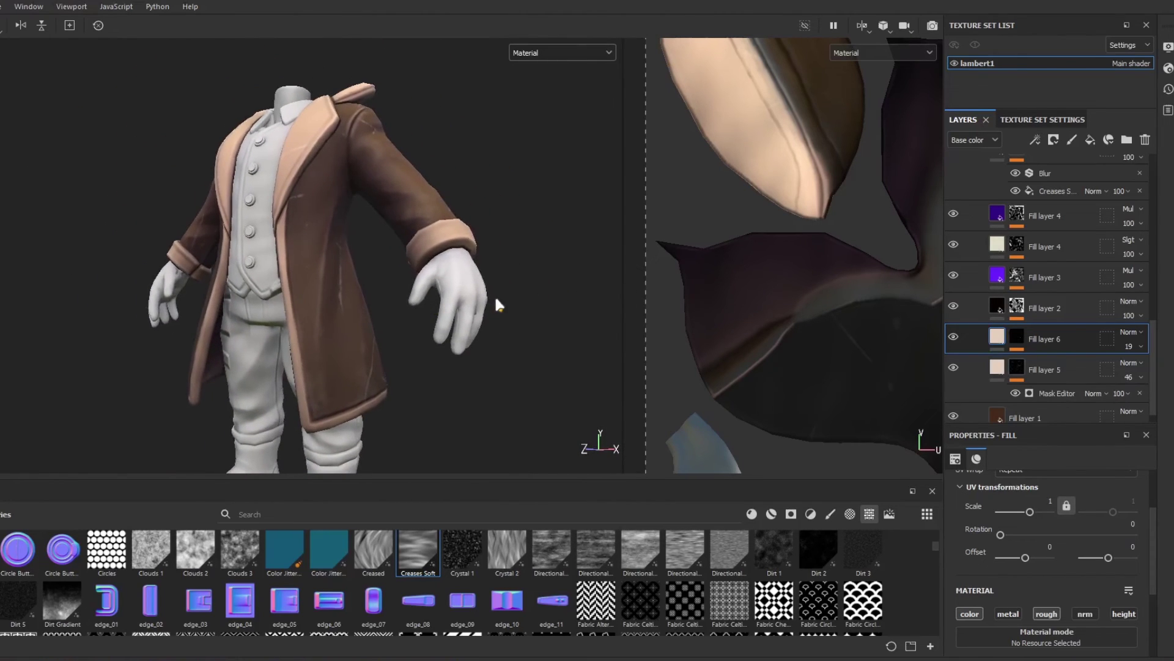
alt+right_drag(450, 300, 453, 343)
alt+drag(453, 343, 595, 241)
shift+right_drag(595, 241, 535, 246)
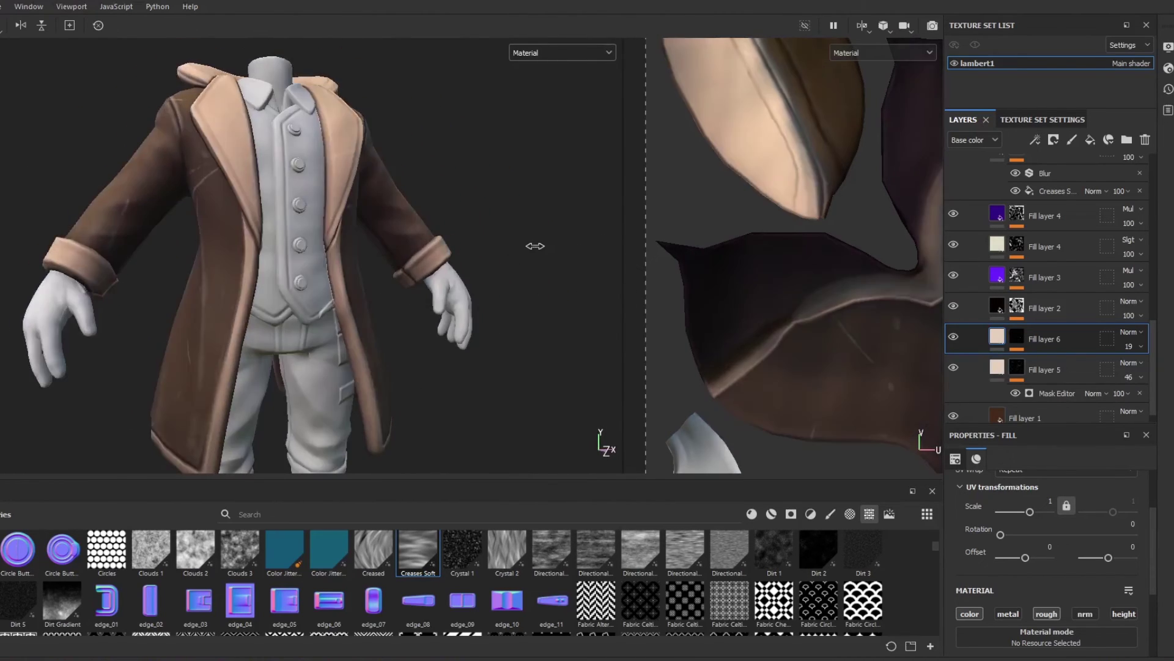
alt+drag(415, 284, 478, 285)
Delete Fill layer 6 from the Leather 2 group and select its Fill layer 5.
scroll(1040, 273, down, 2)
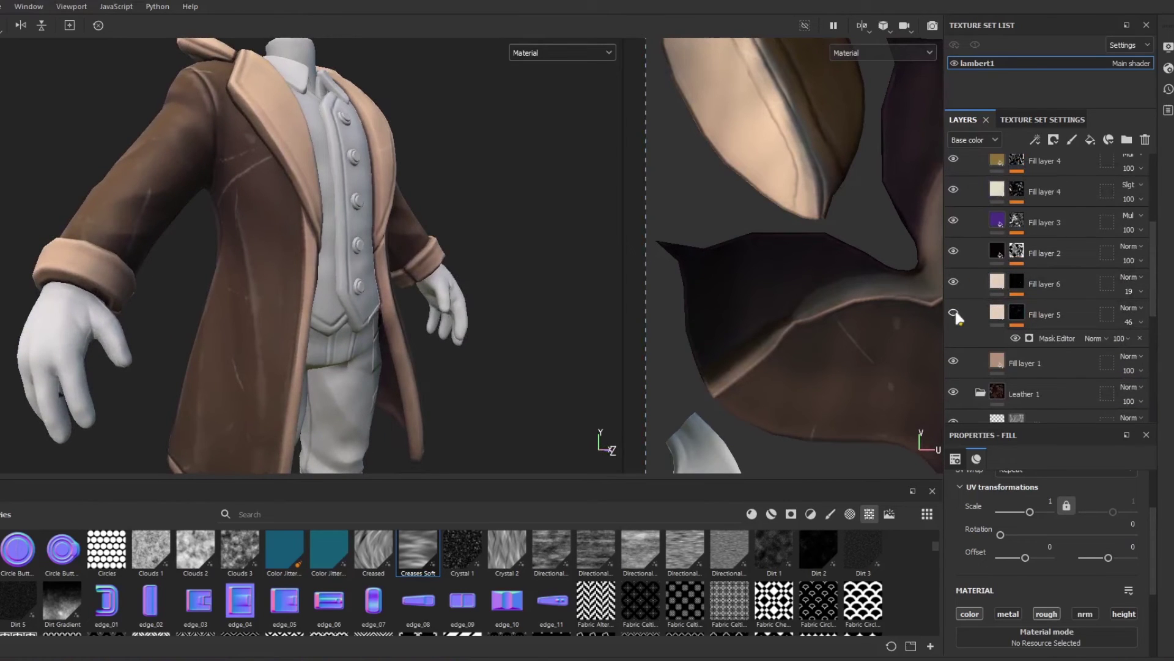
click(1145, 140)
alt+drag(519, 183, 409, 182)
click(997, 281)
Examine the coat from several sides, check its surface in the Normal+Height+Mesh view, and return to the Material view.
alt+drag(503, 257, 569, 250)
alt+right_drag(569, 251, 530, 147)
key(alt+shift)
alt+drag(530, 147, 391, 153)
shift+right_drag(391, 153, 508, 157)
alt+drag(508, 158, 463, 155)
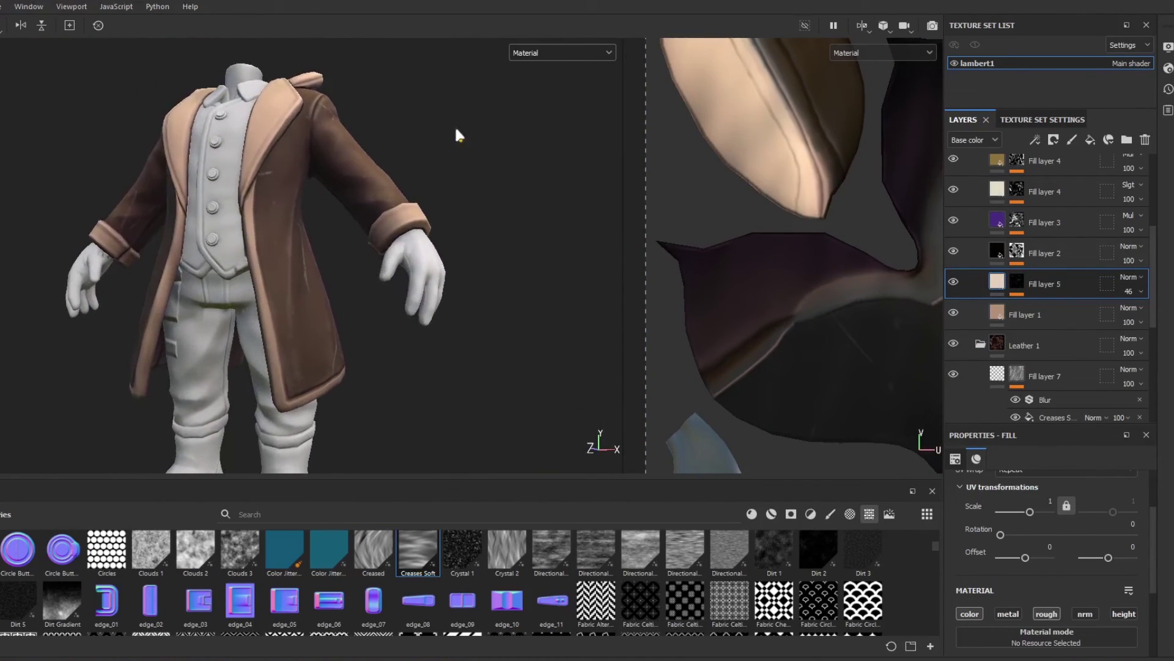
click(553, 53)
click(567, 136)
click(554, 174)
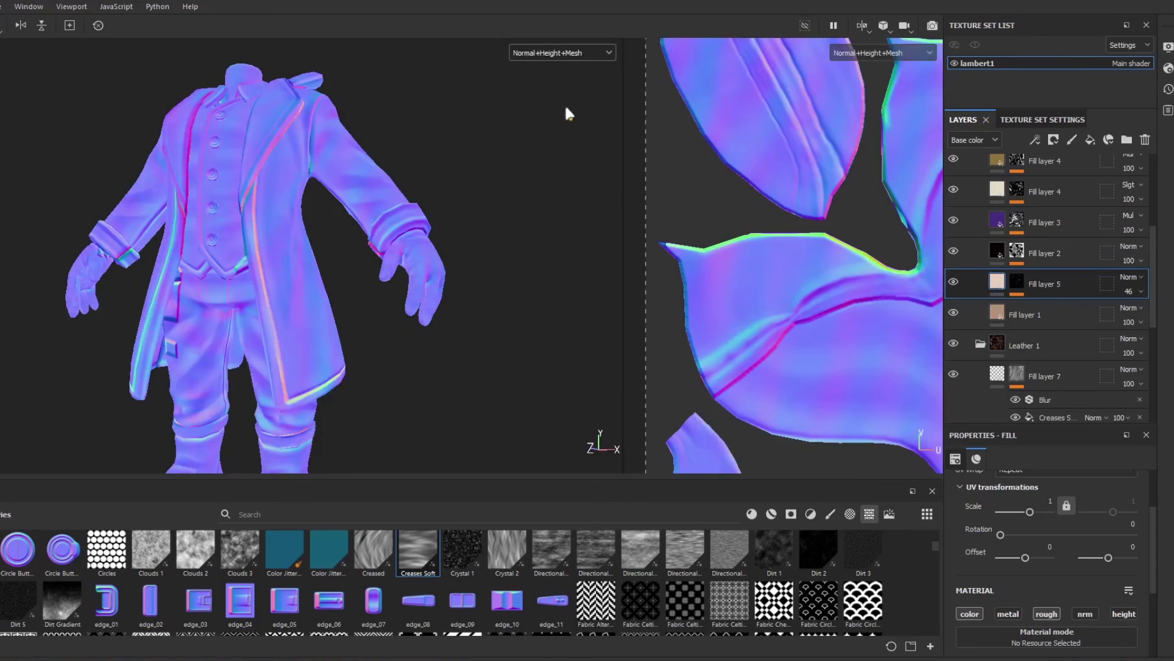
click(561, 82)
Review the finished leather material on the coat's front, lapels and sleeve up close.
mouse_move(364, 161)
alt+mouse_down()
mouse_move(371, 221)
mouse_move(618, 220)
mouse_move(268, 246)
alt+mouse_up()
alt+middle_drag(268, 245, 275, 305)
alt+right_drag(276, 305, 403, 309)
alt+drag(404, 310, 430, 191)
alt+right_drag(430, 191, 294, 85)
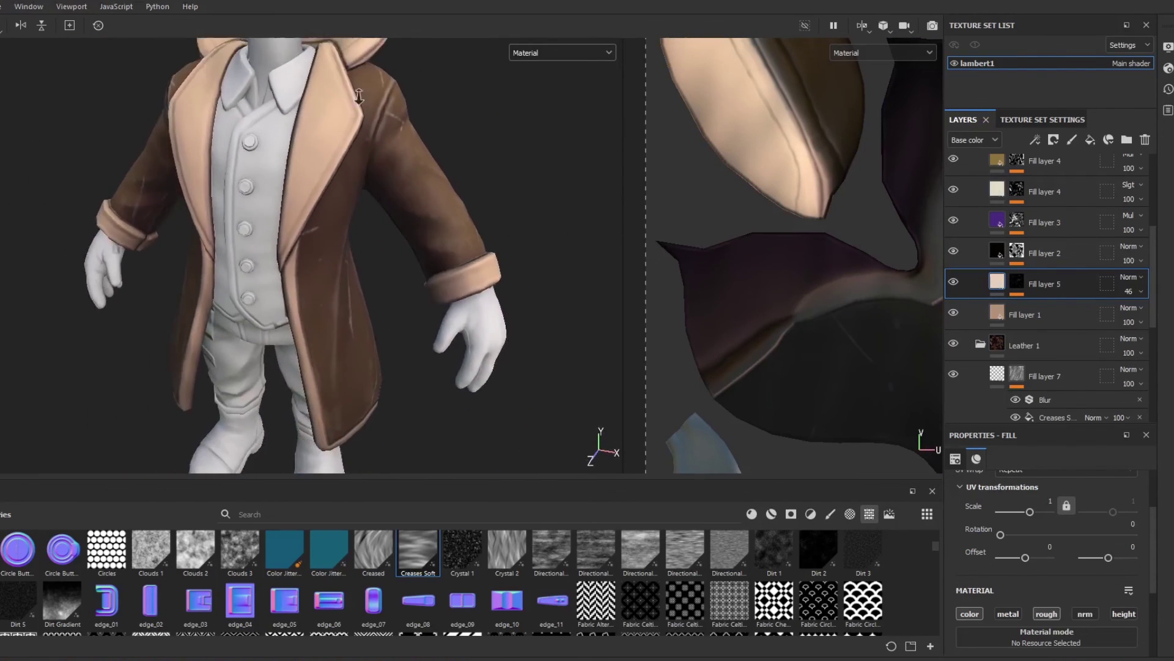
alt+middle_drag(293, 86, 297, 150)
alt+right_drag(296, 150, 309, 148)
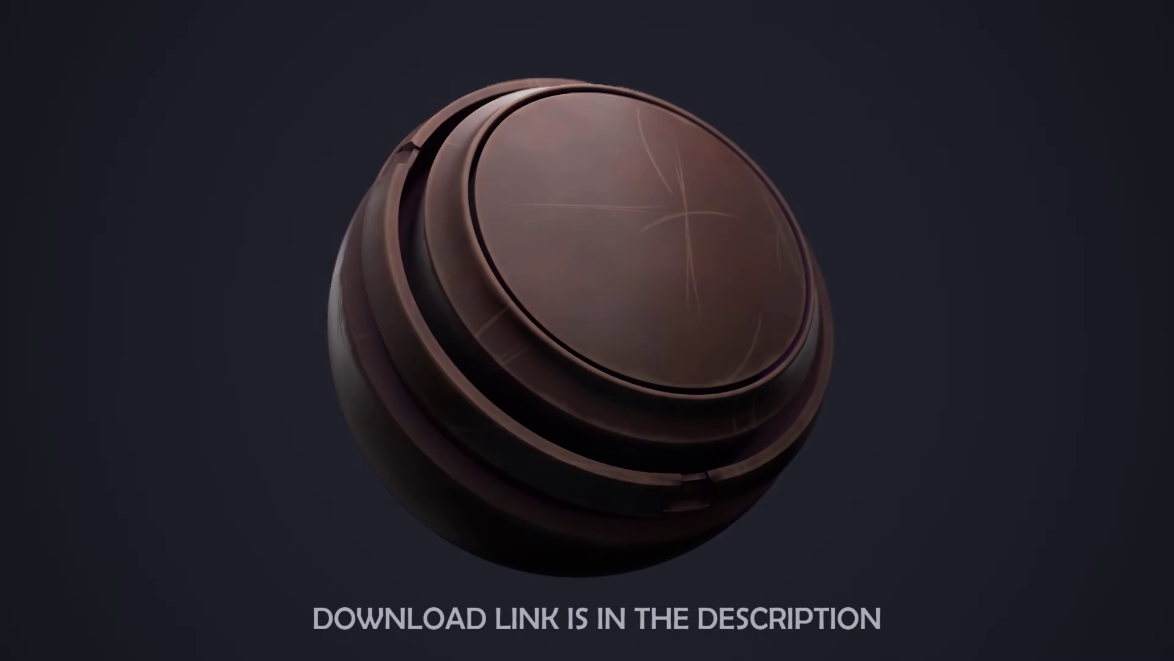